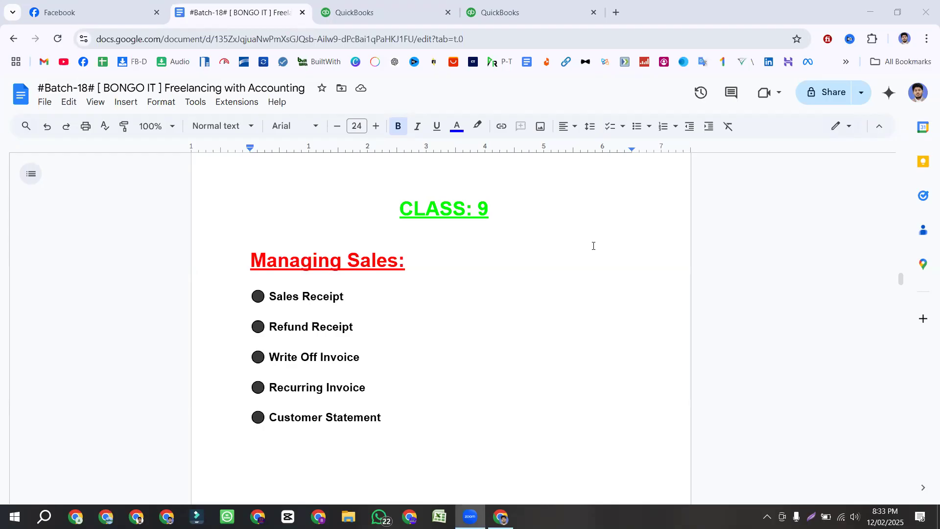
Review the Class 8 Managing Sales topics in the course document, from Recording Invoice to Receive Payment
{"action": "scroll", "coordinate": [462, 319], "scroll_direction": "up", "scroll_amount": 12}
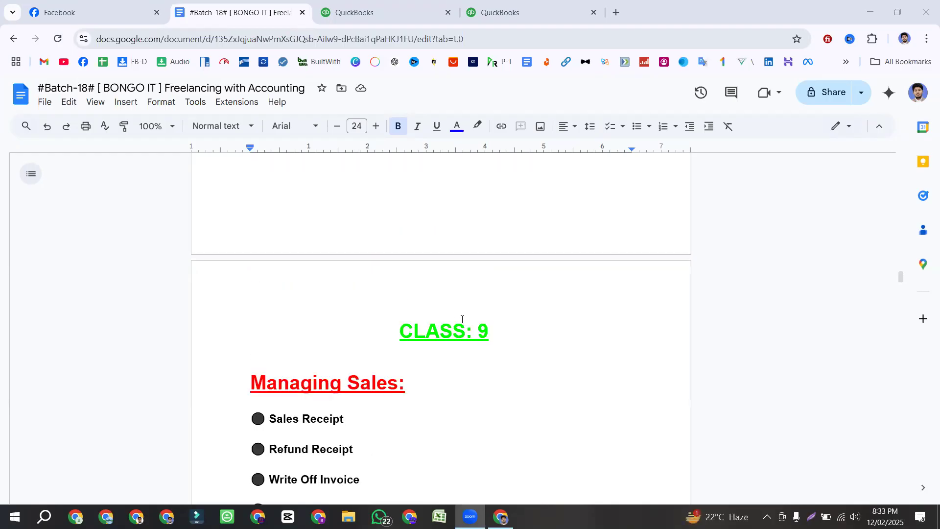
{"action": "scroll", "coordinate": [461, 319], "scroll_direction": "up", "scroll_amount": 1}
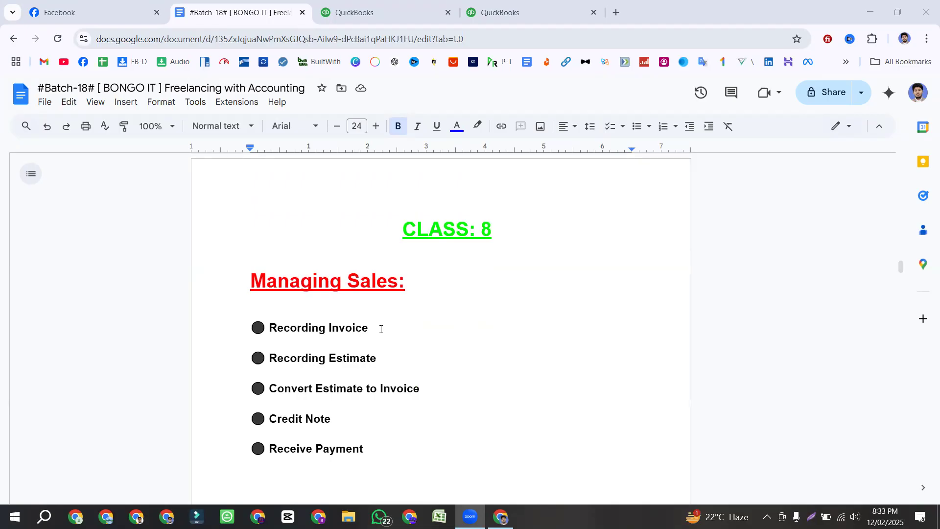
{"action": "left_click_drag", "start_coordinate": [381, 329], "coordinate": [247, 333]}
{"action": "left_click_drag", "start_coordinate": [387, 360], "coordinate": [266, 368]}
{"action": "left_click_drag", "start_coordinate": [436, 387], "coordinate": [266, 389]}
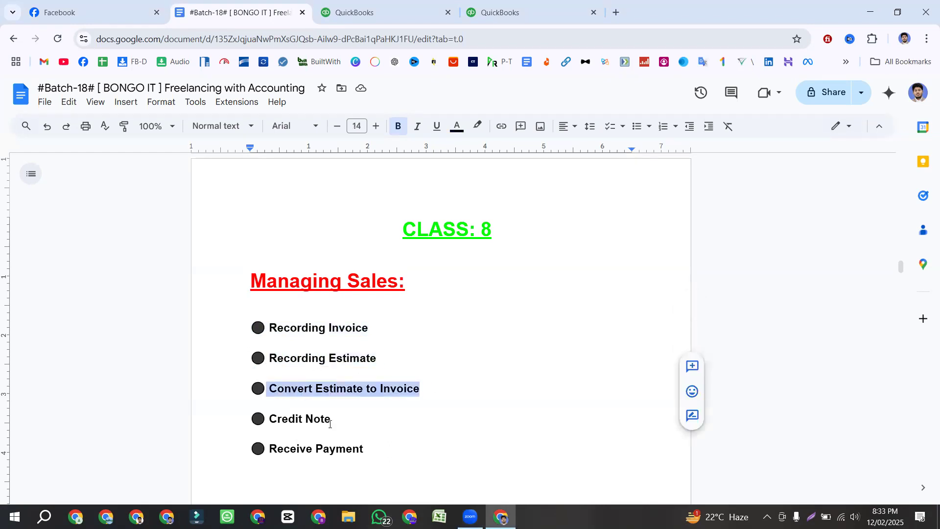
{"action": "left_click_drag", "start_coordinate": [331, 419], "coordinate": [254, 418]}
{"action": "left_click_drag", "start_coordinate": [364, 449], "coordinate": [258, 448]}
{"action": "scroll", "coordinate": [390, 353], "scroll_direction": "down", "scroll_amount": 10}
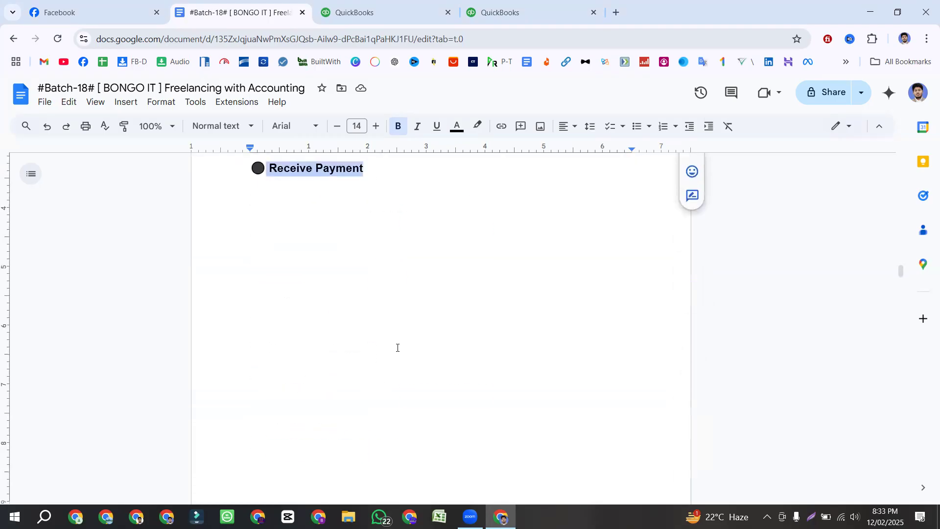
Switch to QuickBooks and examine the Customers group of new transaction types
{"action": "left_click", "coordinate": [379, 14]}
{"action": "left_click", "coordinate": [59, 125]}
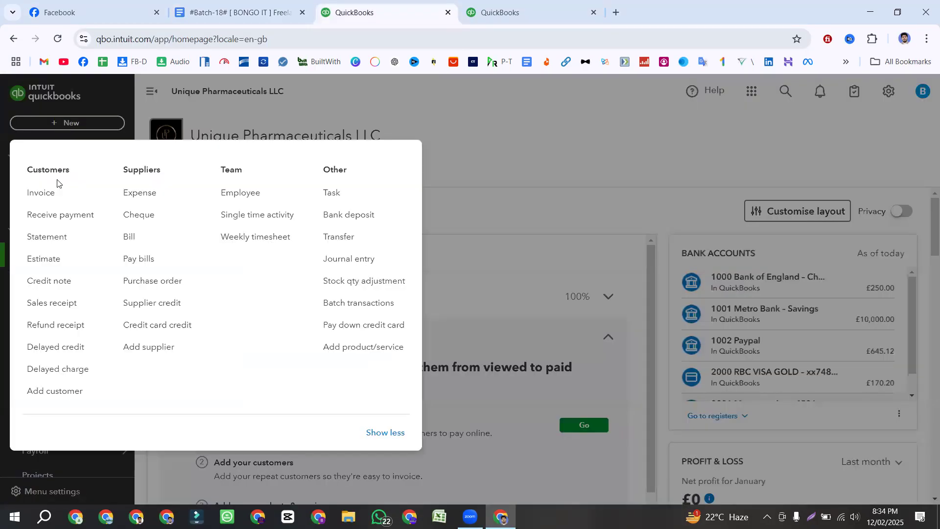
{"action": "left_click_drag", "start_coordinate": [73, 172], "coordinate": [30, 172]}
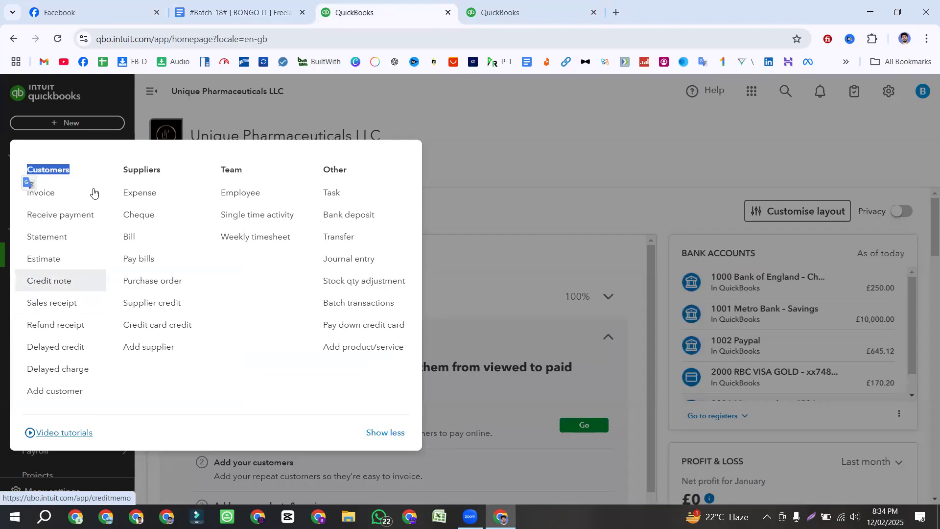
Return to the course document and review the Class 9 topics Sales Receipt and Refund Receipt
{"action": "left_click", "coordinate": [235, 12]}
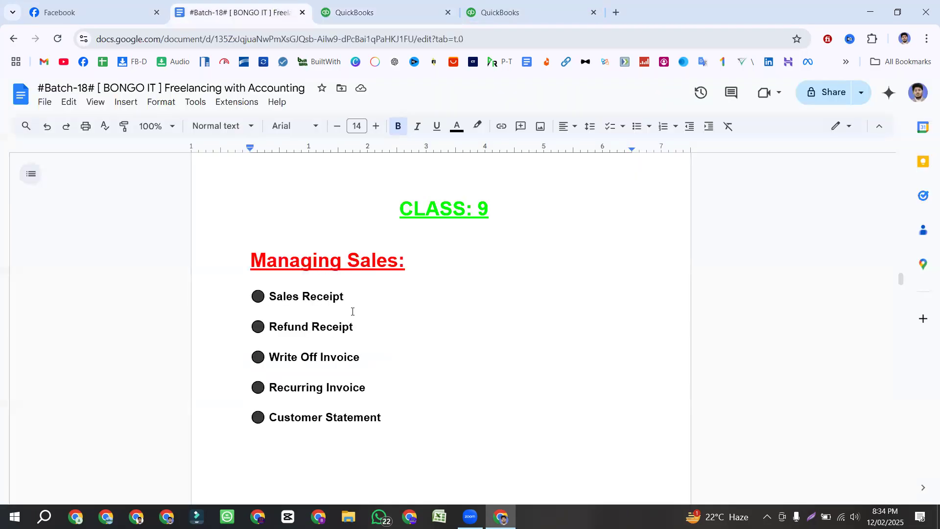
{"action": "left_click_drag", "start_coordinate": [353, 302], "coordinate": [255, 296]}
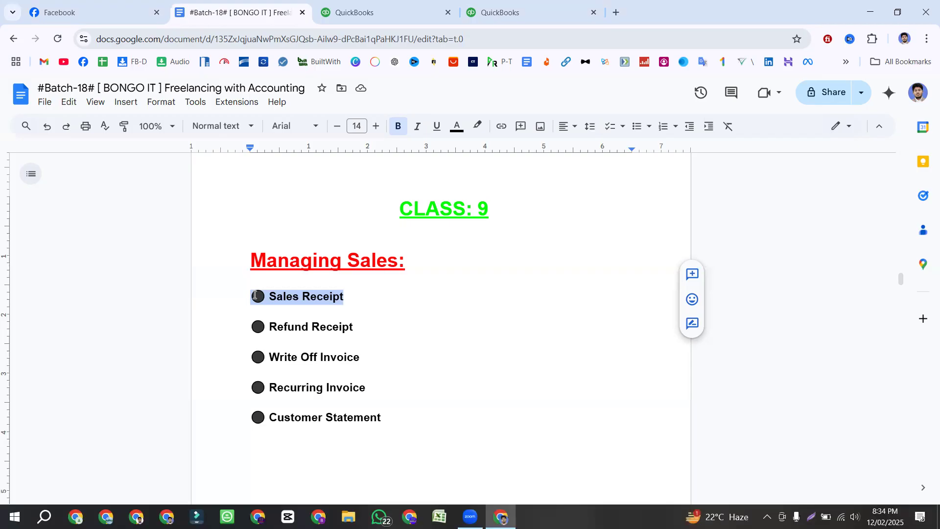
{"action": "left_click_drag", "start_coordinate": [349, 297], "coordinate": [241, 296]}
{"action": "left_click_drag", "start_coordinate": [356, 327], "coordinate": [250, 332]}
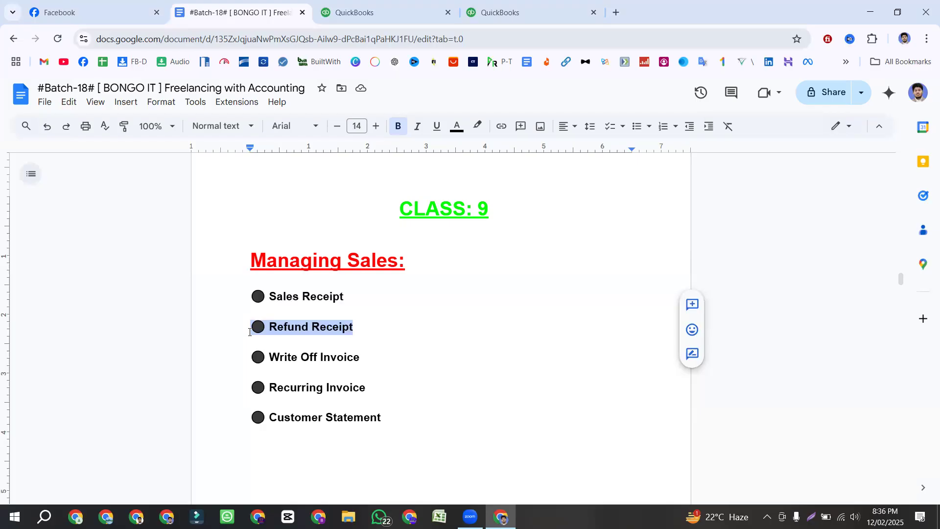
{"action": "left_click_drag", "start_coordinate": [394, 329], "coordinate": [256, 296]}
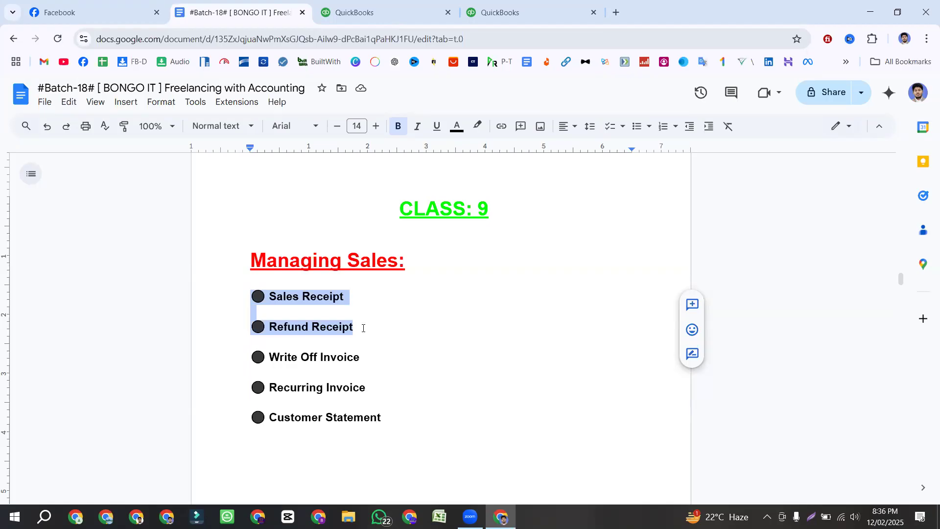
Open the practice workbook "Estimates, Invoices, Sales Receipts" from the desktop in Excel
{"action": "left_click", "coordinate": [870, 12]}
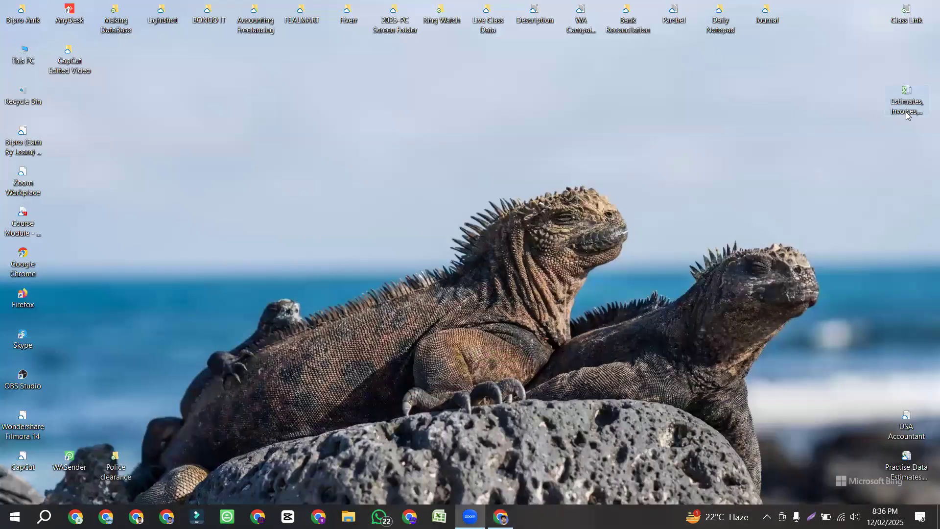
{"action": "left_click", "coordinate": [903, 101]}
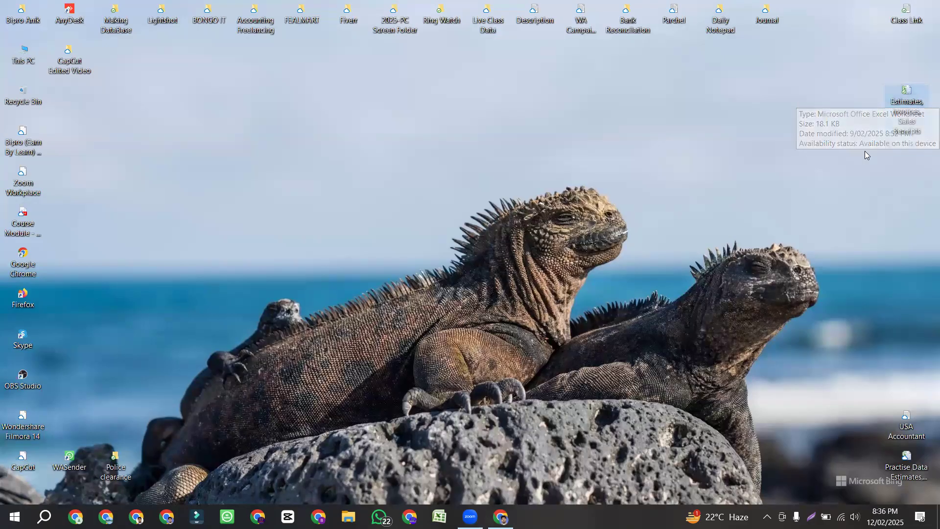
{"action": "double_click", "coordinate": [913, 116]}
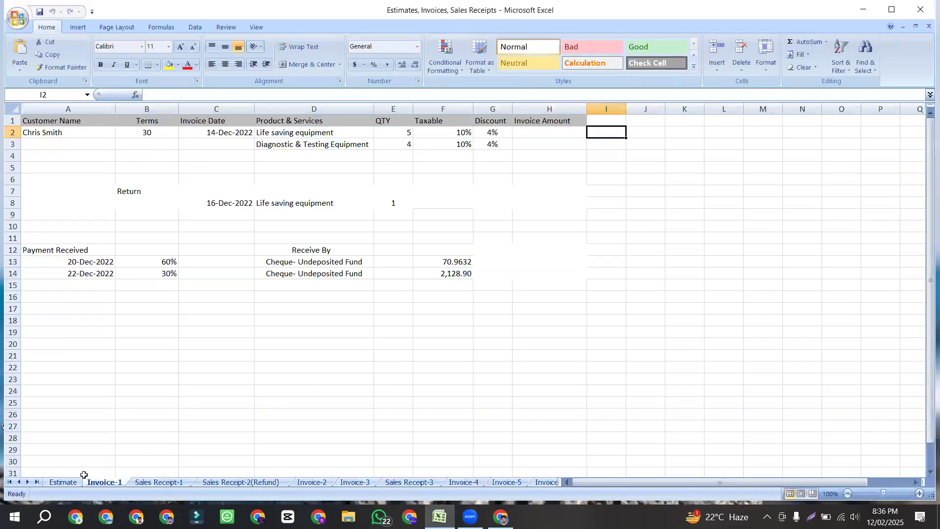
Look through the Estimate, Invoice-1 and Sales Receipt-1 sheets, and examine the Return and Payment Received sections of Invoice-1
{"action": "left_click", "coordinate": [55, 482]}
{"action": "left_click", "coordinate": [104, 482]}
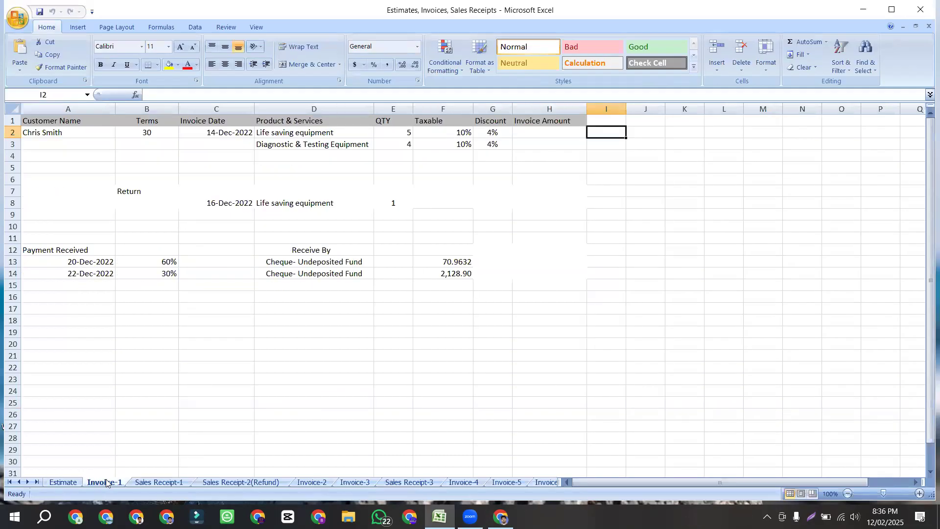
{"action": "left_click", "coordinate": [159, 482]}
{"action": "left_click", "coordinate": [63, 482]}
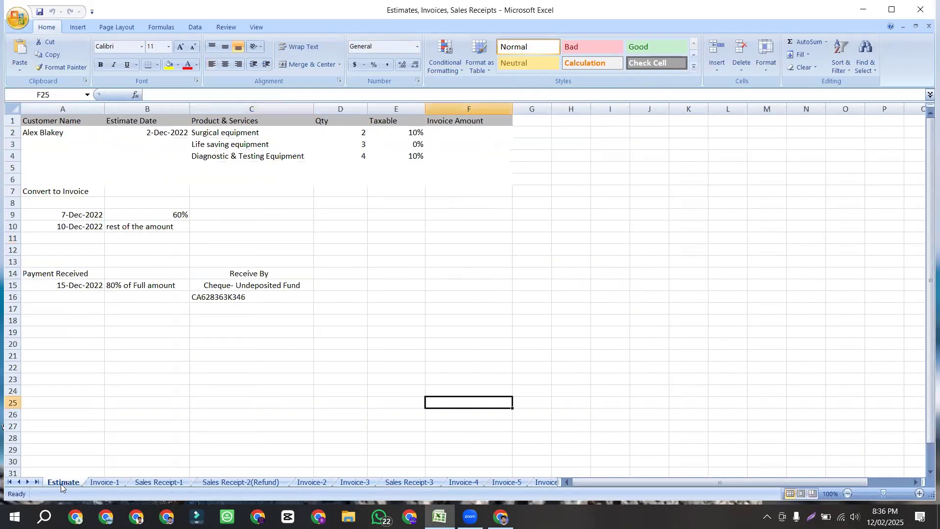
{"action": "left_click", "coordinate": [93, 483]}
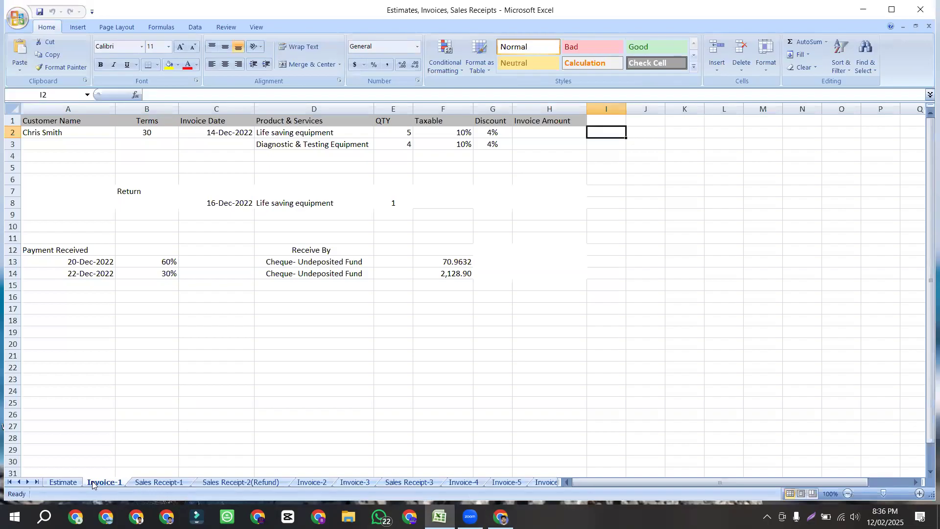
{"action": "left_click", "coordinate": [126, 192]}
{"action": "left_click_drag", "start_coordinate": [126, 191], "coordinate": [419, 208]}
{"action": "left_click_drag", "start_coordinate": [75, 250], "coordinate": [462, 273]}
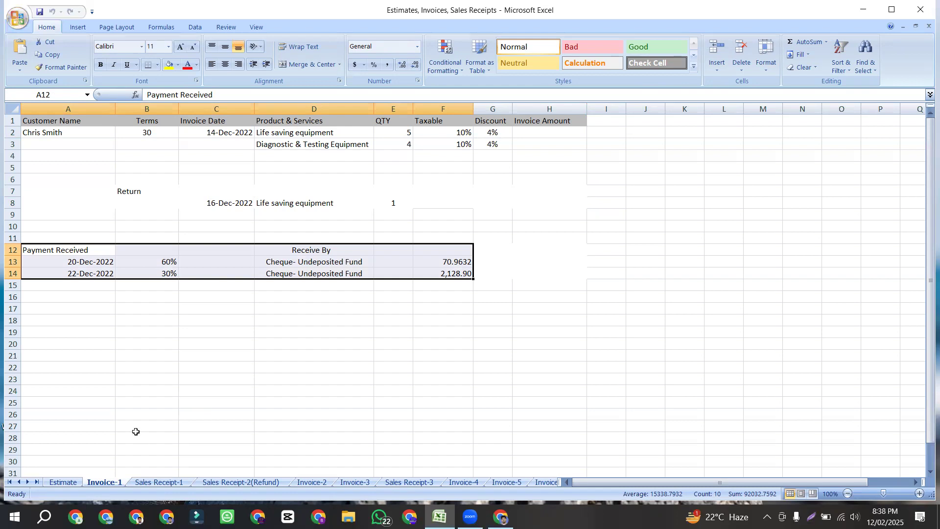
Examine the Sales Receipt-1 sheet's customer, invoice date, product lines, quantities, tax rates and Receive By details
{"action": "left_click", "coordinate": [156, 484]}
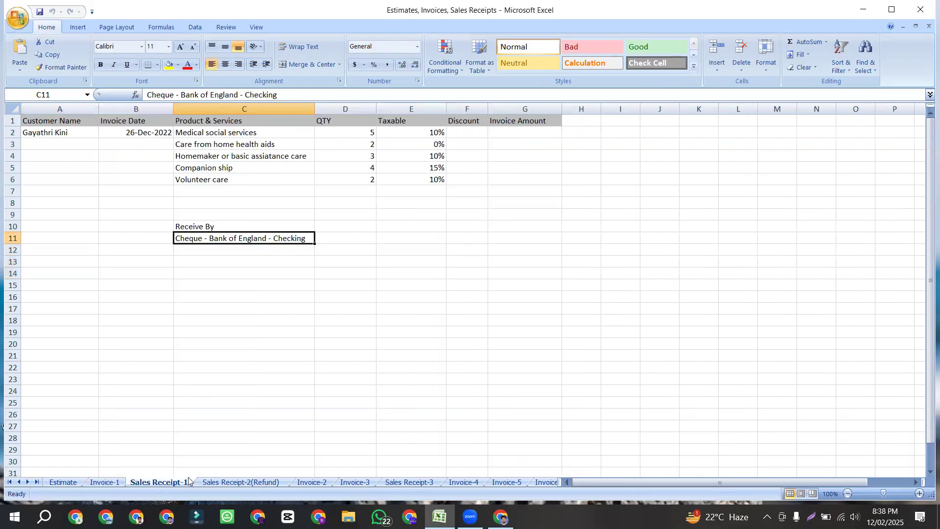
{"action": "left_click_drag", "start_coordinate": [43, 133], "coordinate": [426, 181]}
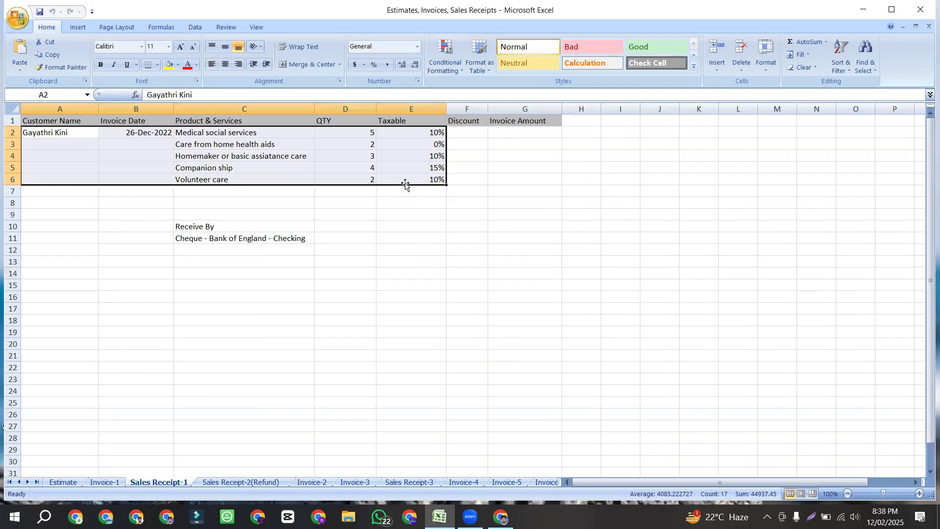
{"action": "left_click", "coordinate": [43, 136]}
{"action": "left_click", "coordinate": [131, 132]}
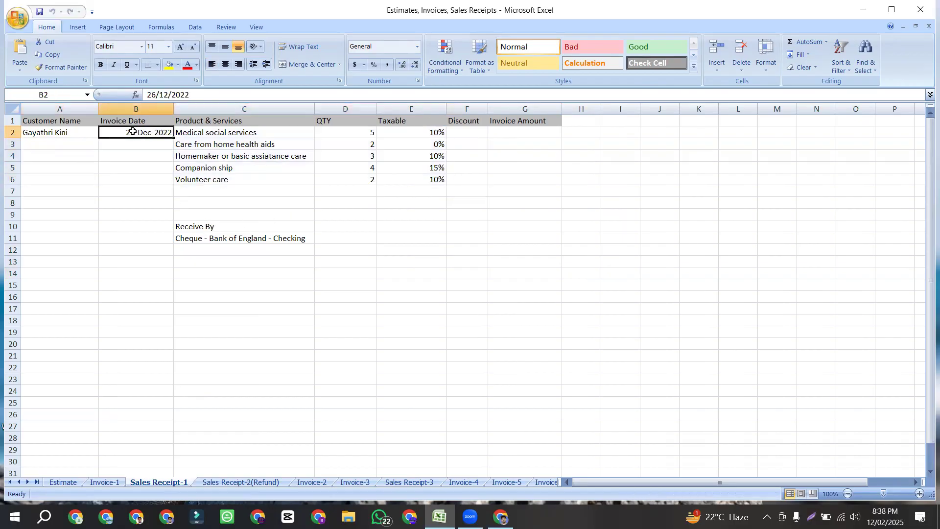
{"action": "left_click_drag", "start_coordinate": [143, 132], "coordinate": [405, 183]}
{"action": "left_click", "coordinate": [194, 226]}
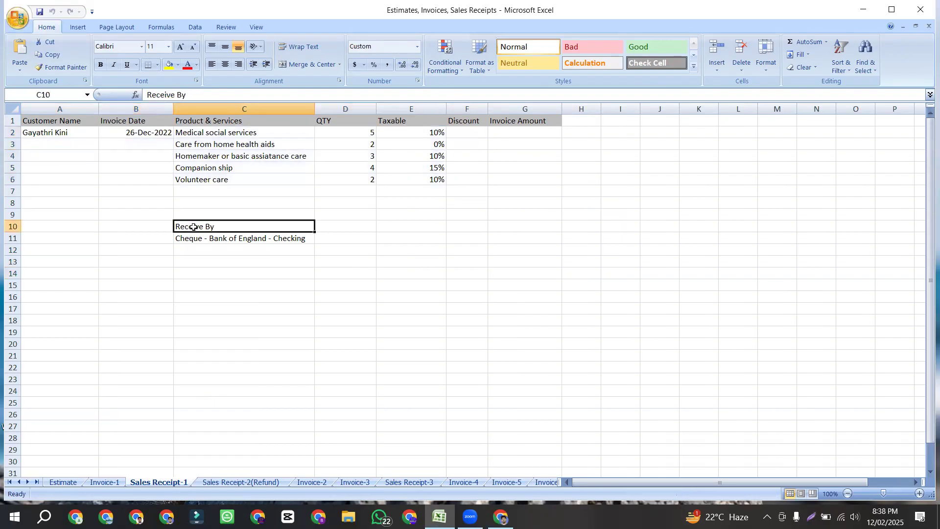
{"action": "left_click_drag", "start_coordinate": [282, 226], "coordinate": [279, 238]}
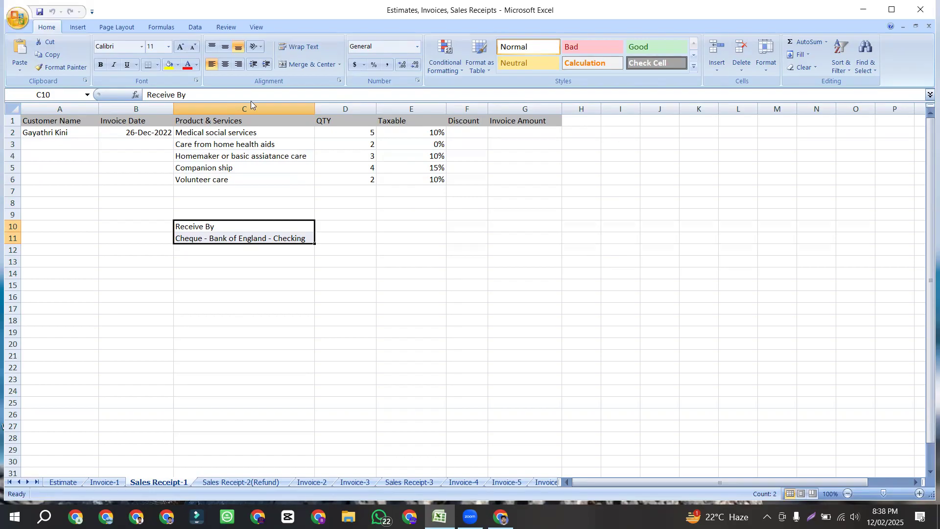
Switch to QuickBooks and open the All sales page of sales transactions
{"action": "key", "text": "alt+Tab"}
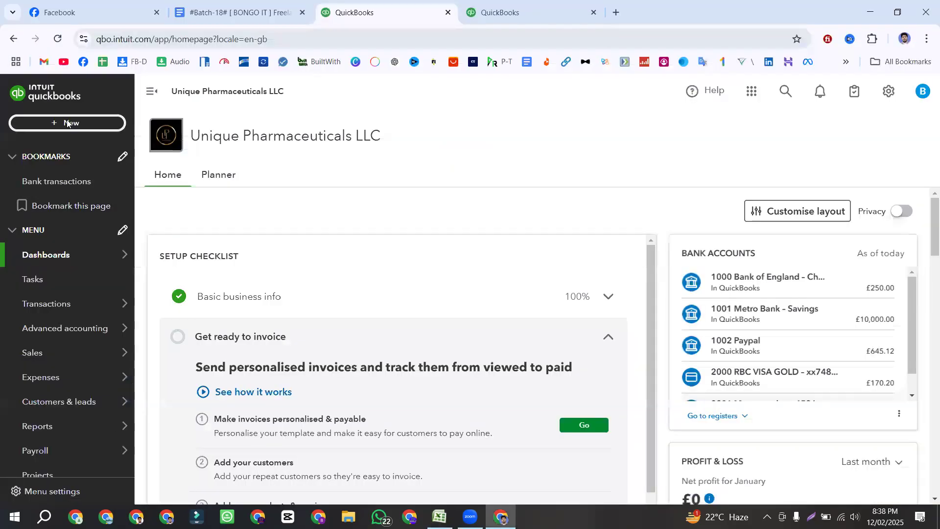
{"action": "left_click", "coordinate": [67, 123]}
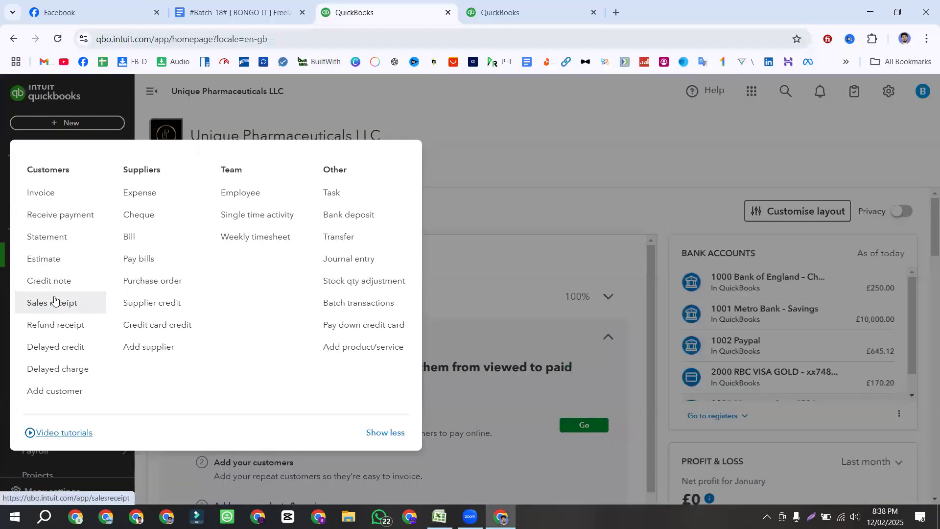
{"action": "left_click", "coordinate": [435, 154]}
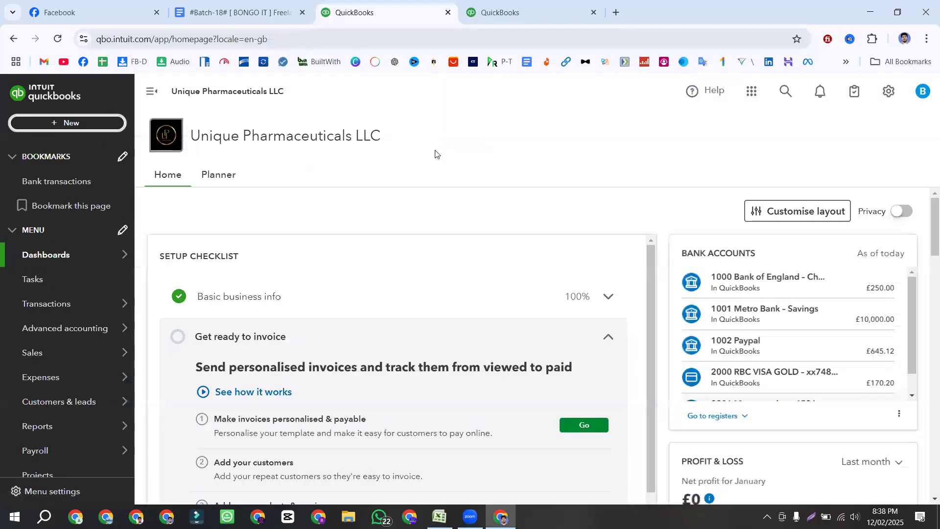
{"action": "mouse_move", "coordinate": [54, 353]}
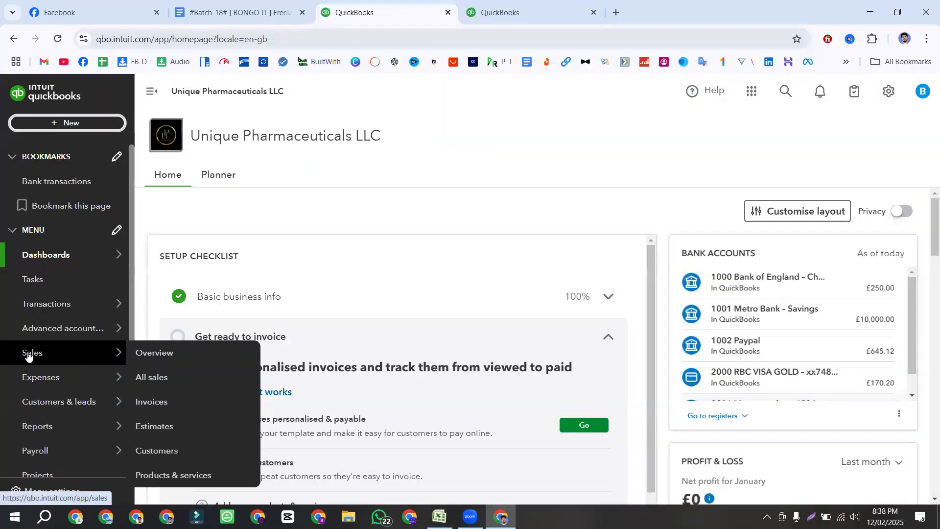
{"action": "left_click", "coordinate": [149, 377]}
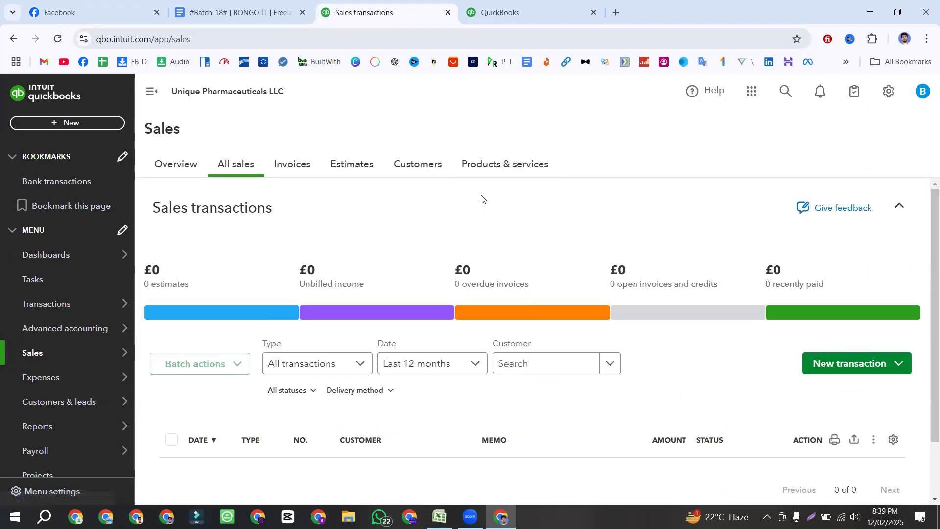
Compare the transaction types offered on the All sales page with those in the global new-transaction list, locating Sales Receipt in both
{"action": "left_click", "coordinate": [898, 367]}
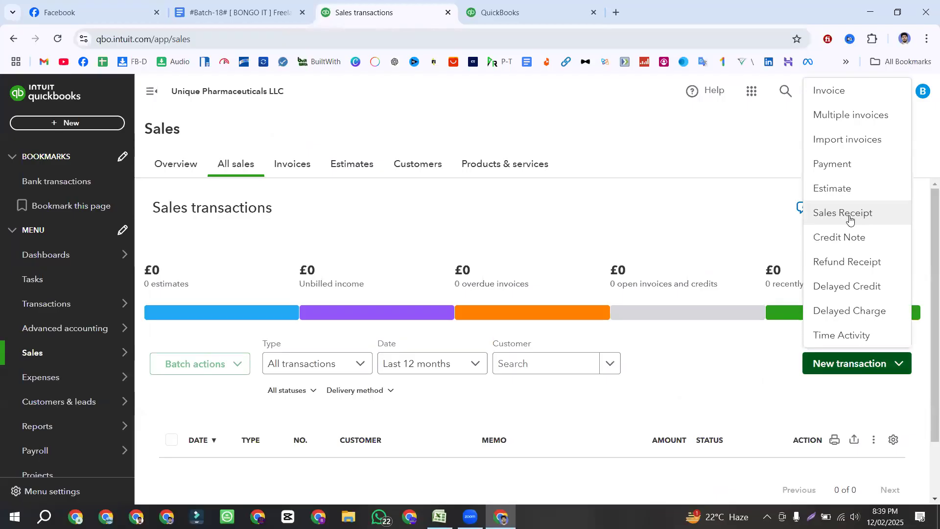
{"action": "left_click", "coordinate": [90, 126]}
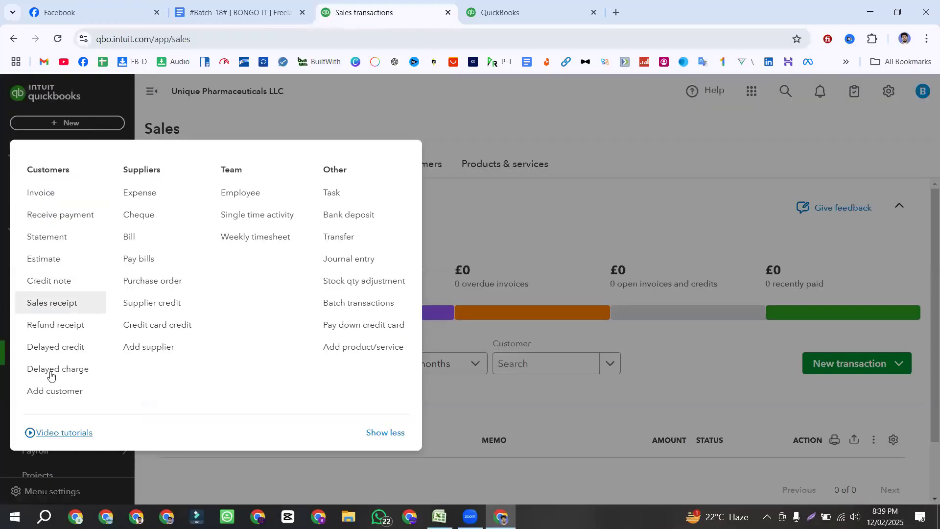
{"action": "left_click", "coordinate": [443, 301]}
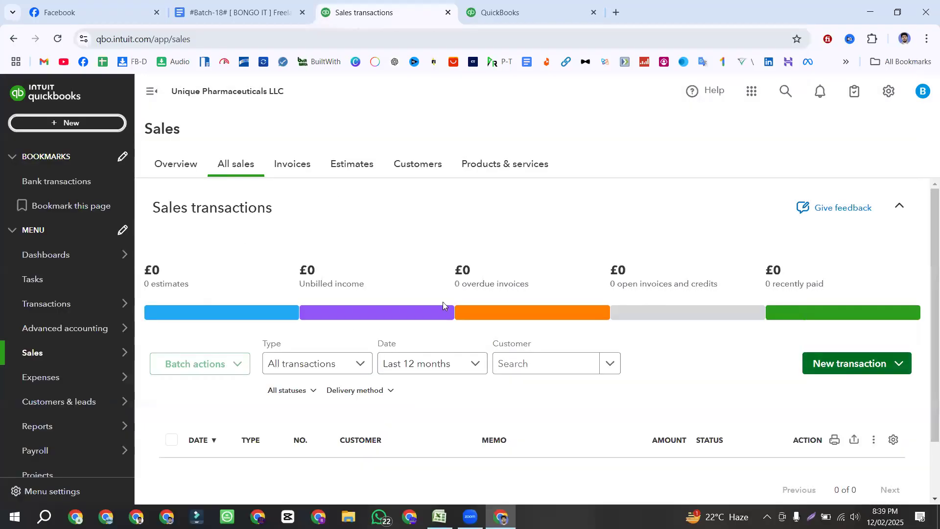
{"action": "left_click", "coordinate": [898, 363]}
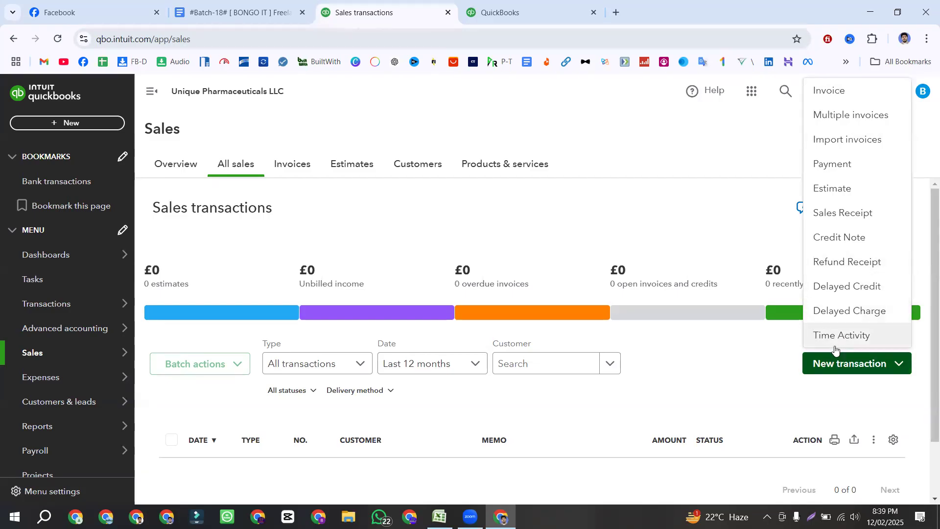
{"action": "left_click", "coordinate": [58, 123]}
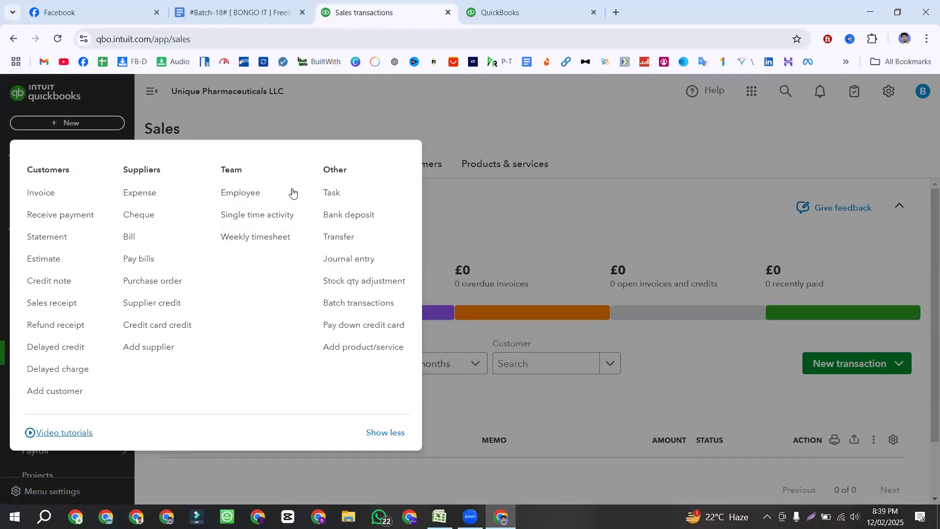
{"action": "left_click", "coordinate": [769, 154]}
{"action": "left_click", "coordinate": [850, 362]}
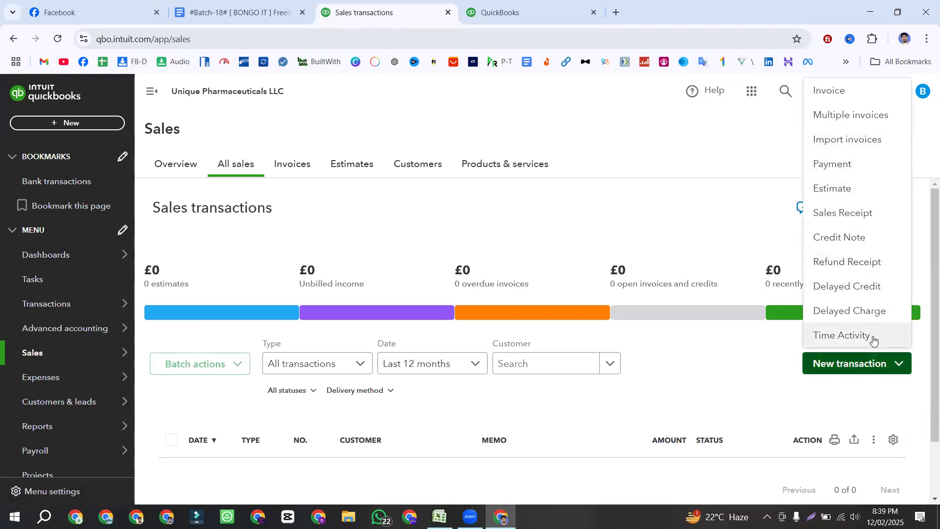
{"action": "left_click", "coordinate": [643, 153]}
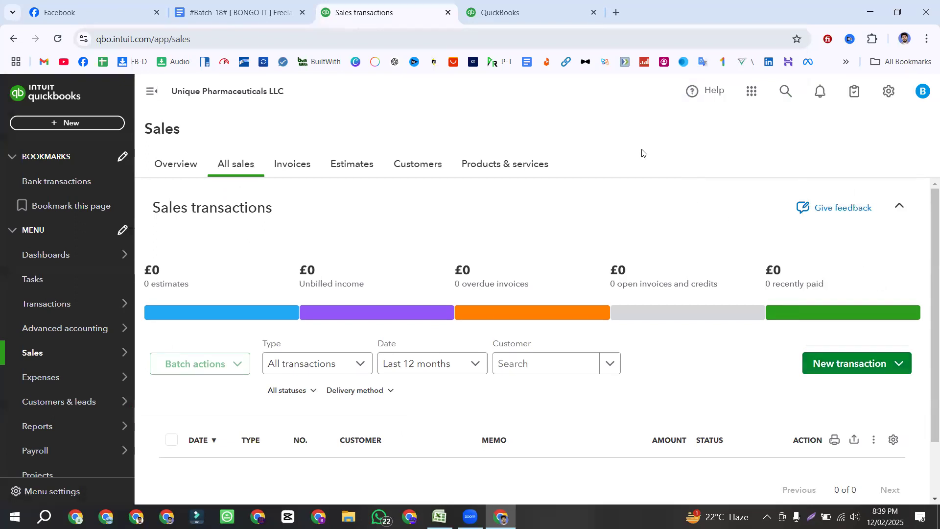
{"action": "left_click", "coordinate": [61, 123]}
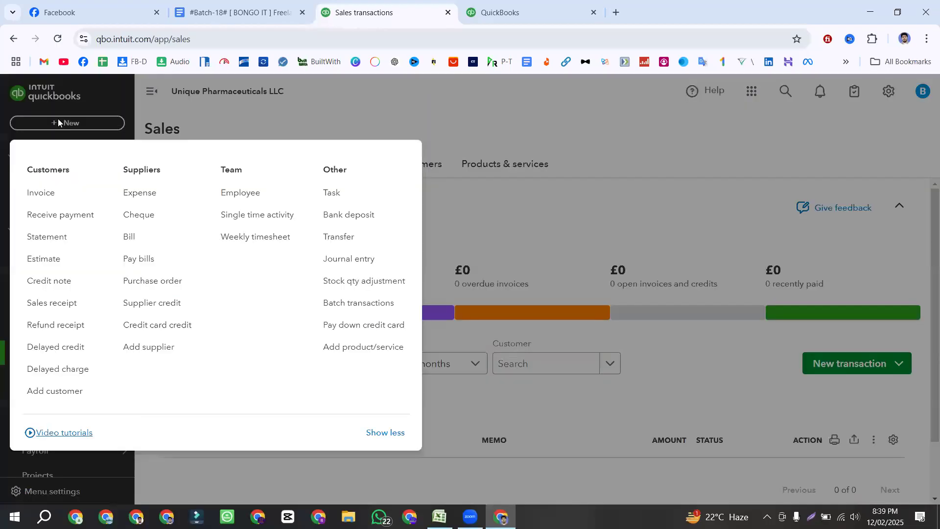
Start a new sales receipt and select the customer named in the Excel Sales Receipt-1 sheet
{"action": "left_click", "coordinate": [52, 303]}
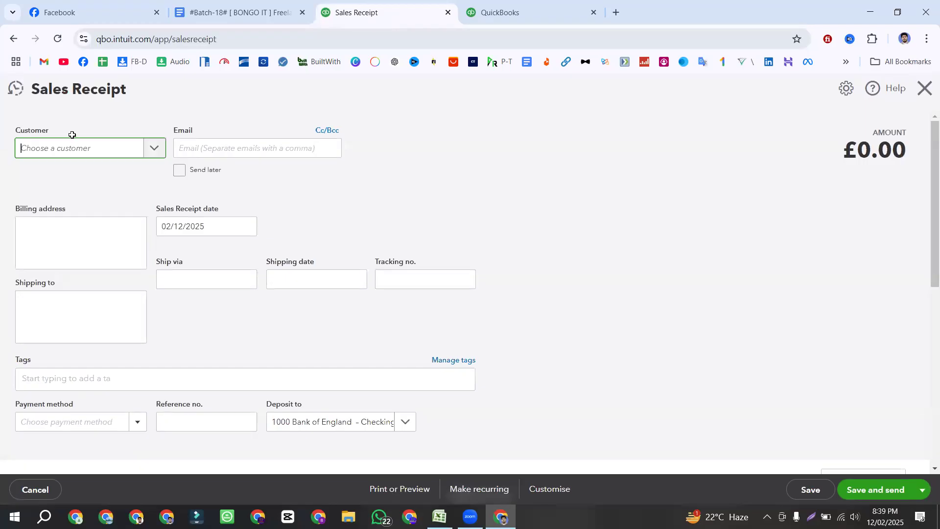
{"action": "key", "text": "alt+Tab"}
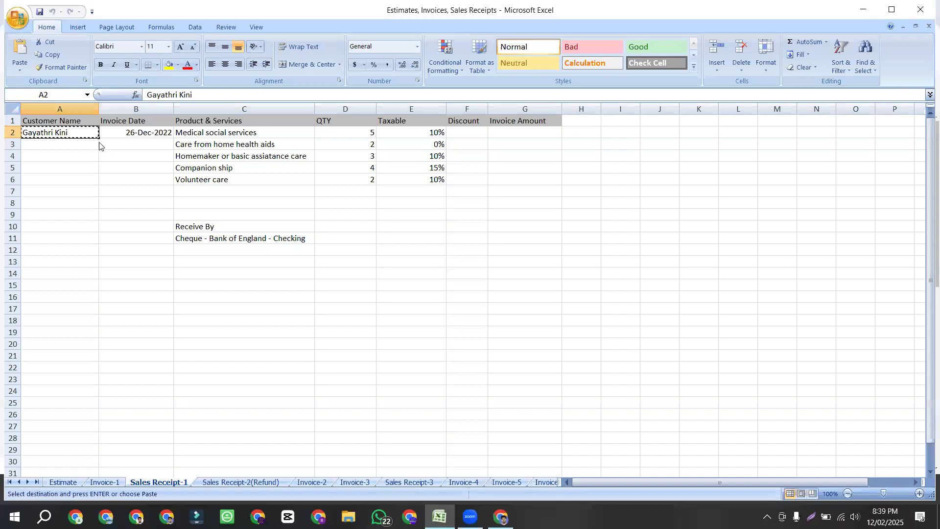
{"action": "key", "text": "alt+Tab"}
{"action": "type", "text": "Gayathri Kini"}
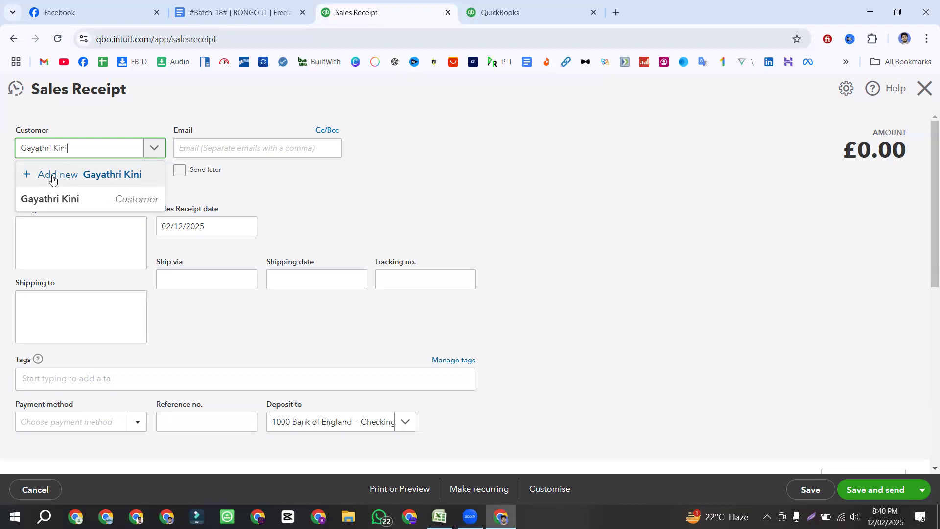
{"action": "left_click", "coordinate": [69, 203]}
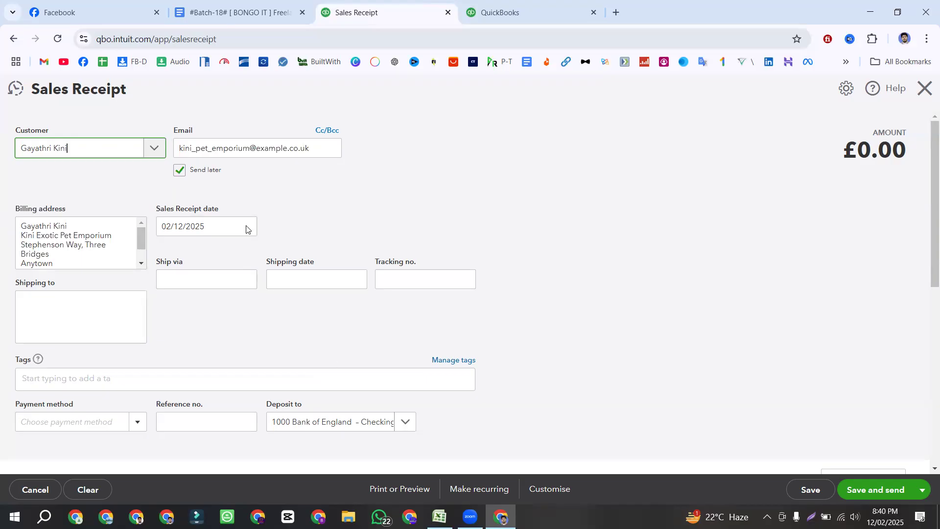
Set the sales receipt date to 26 December 2022
{"action": "left_click", "coordinate": [247, 243]}
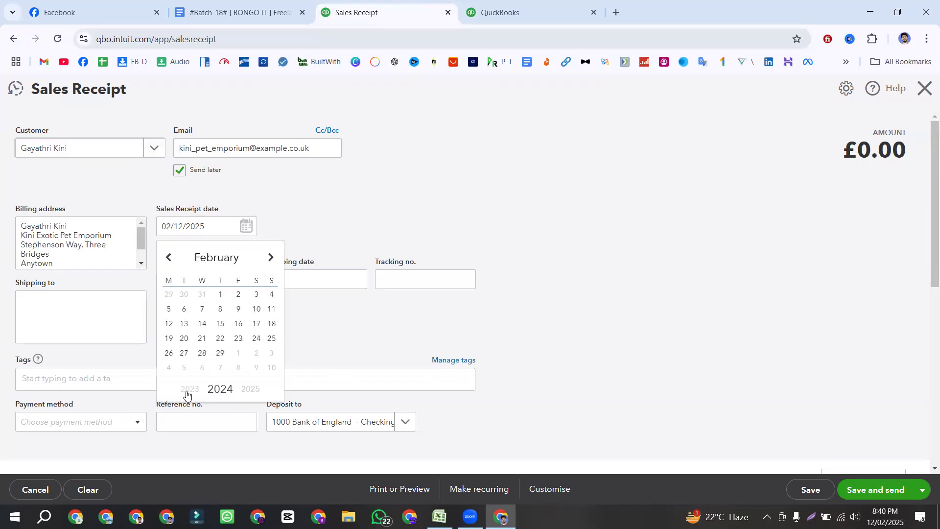
{"action": "left_click", "coordinate": [189, 390]}
{"action": "left_click", "coordinate": [189, 390]}
{"action": "left_click", "coordinate": [271, 257]}
{"action": "left_click", "coordinate": [271, 257]}
{"action": "left_click", "coordinate": [270, 257]}
{"action": "left_click", "coordinate": [271, 257]}
{"action": "left_click", "coordinate": [271, 257]}
{"action": "left_click", "coordinate": [271, 257]}
{"action": "left_click", "coordinate": [271, 257]}
{"action": "left_click", "coordinate": [271, 257]}
{"action": "left_click", "coordinate": [272, 257]}
{"action": "left_click", "coordinate": [272, 257]}
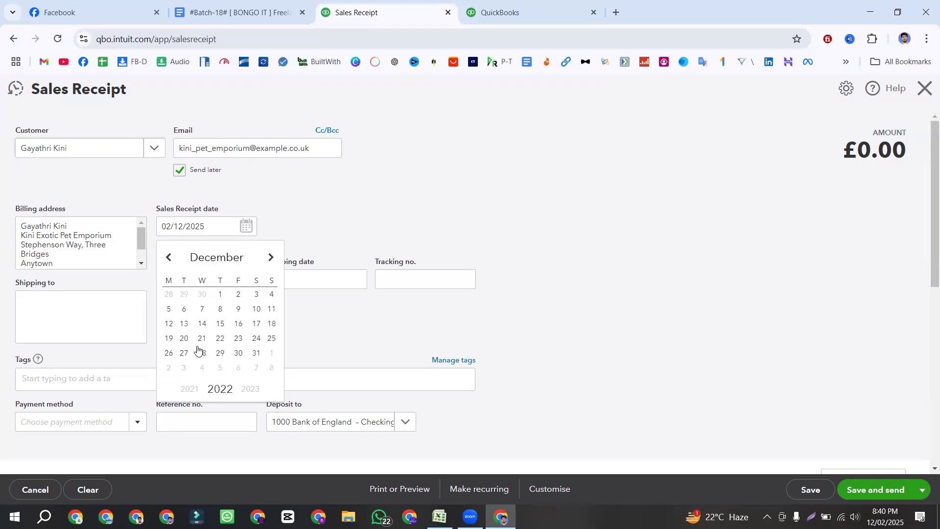
{"action": "left_click", "coordinate": [168, 353]}
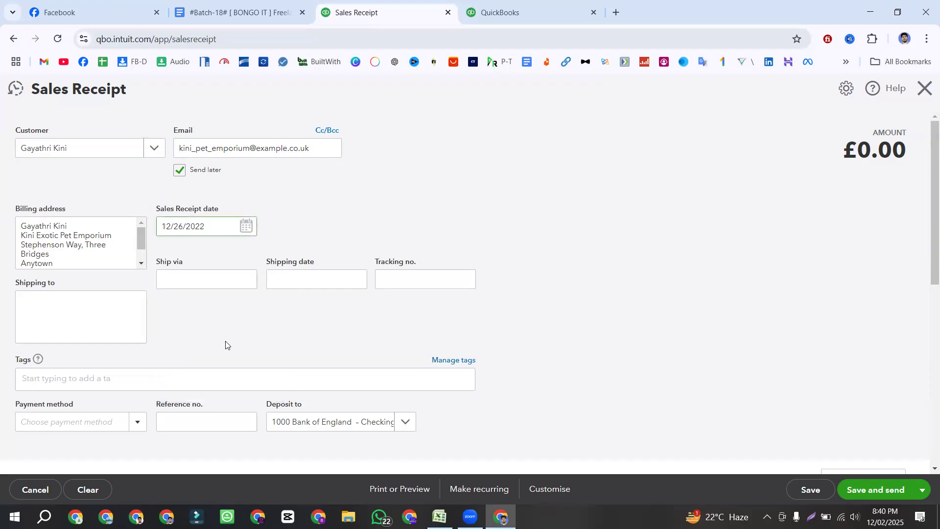
Add Medical social services as the first line's product, copying its name from the Excel Sales Receipt-1 sheet into the QuickBooks receipt
{"action": "scroll", "coordinate": [262, 328], "scroll_direction": "down", "scroll_amount": 3}
{"action": "scroll", "coordinate": [255, 346], "scroll_direction": "down", "scroll_amount": 1}
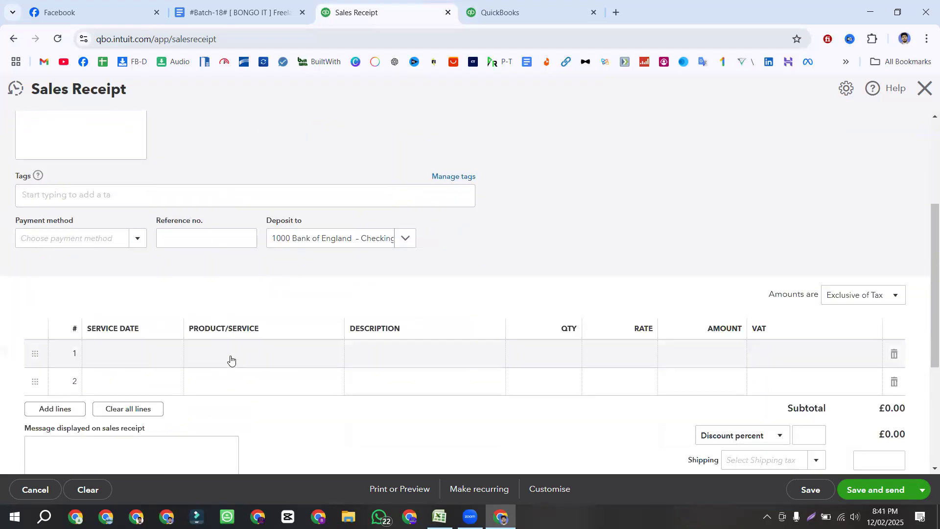
{"action": "left_click", "coordinate": [229, 359]}
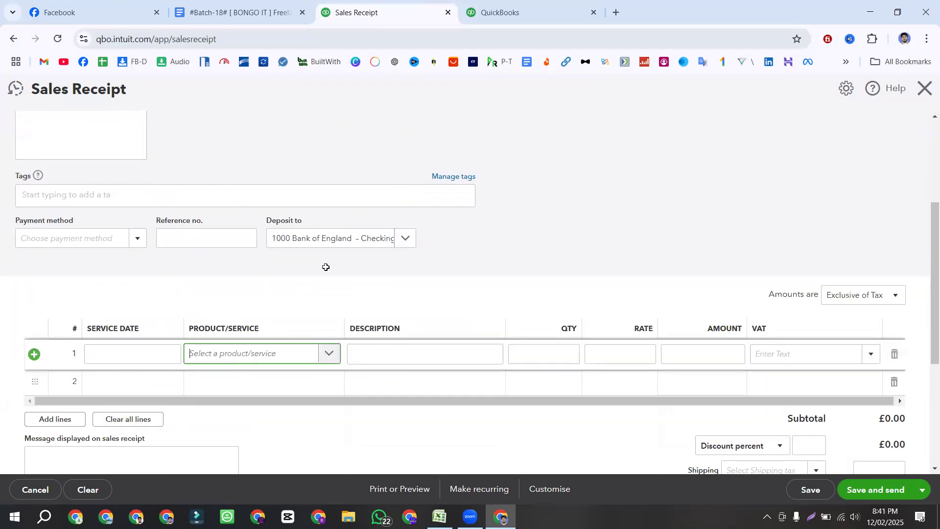
{"action": "key", "text": "alt+Tab"}
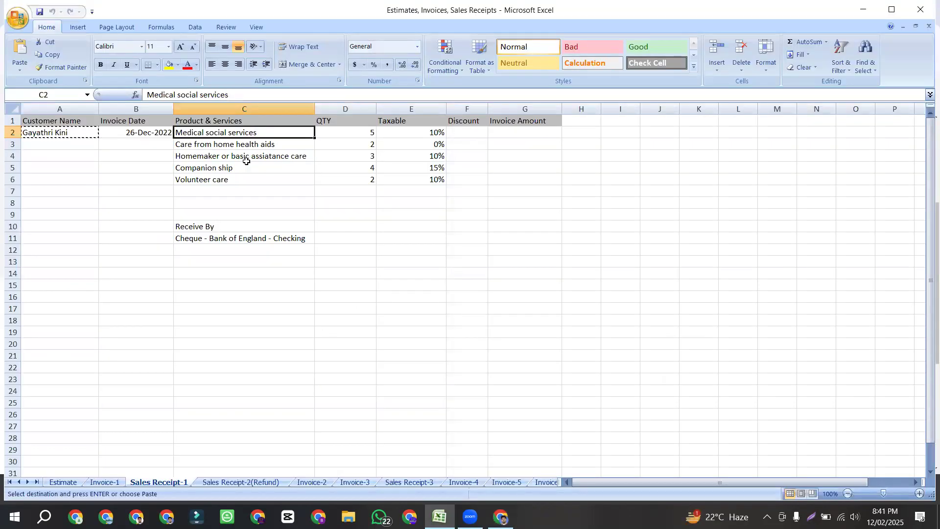
{"action": "left_click_drag", "start_coordinate": [242, 181], "coordinate": [249, 132]}
{"action": "left_click", "coordinate": [267, 165]}
{"action": "left_click", "coordinate": [236, 131]}
{"action": "key", "text": "ctrl+c"}
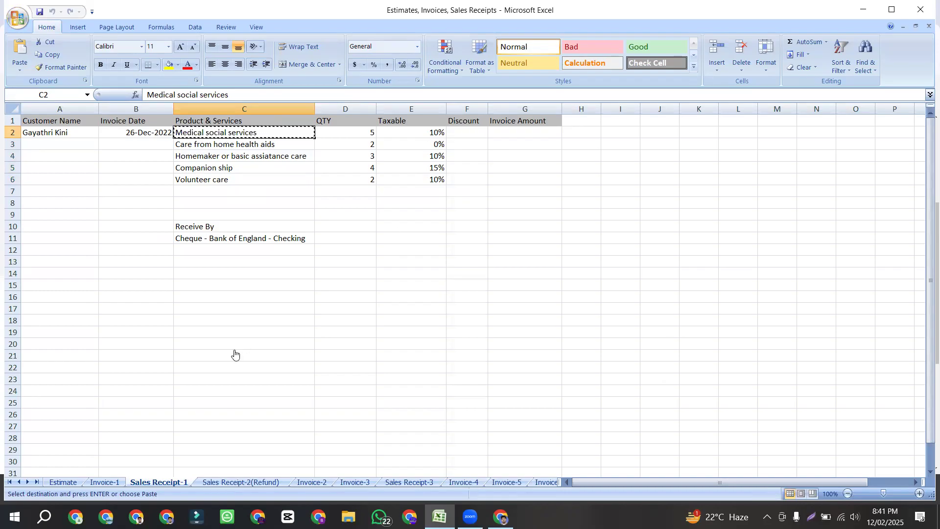
{"action": "key", "text": "alt+Tab"}
{"action": "key", "text": "ctrl+v"}
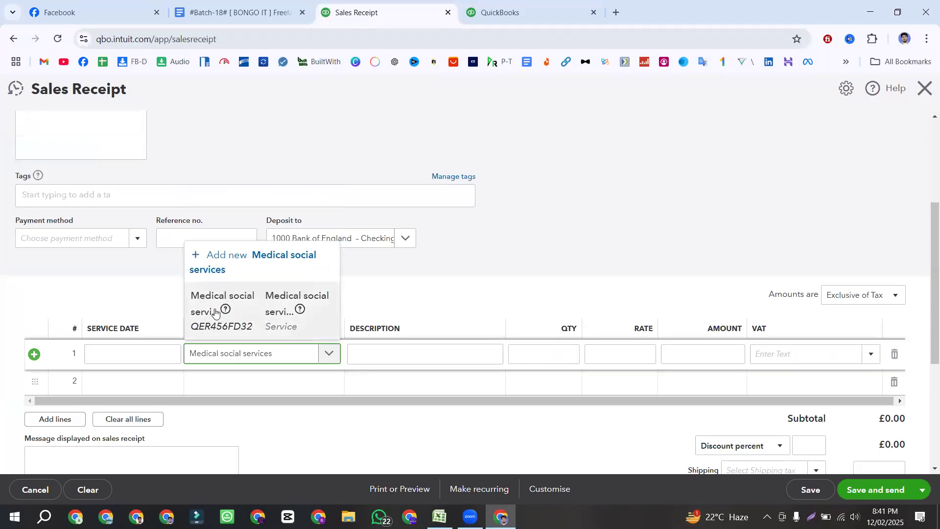
{"action": "left_click", "coordinate": [214, 312]}
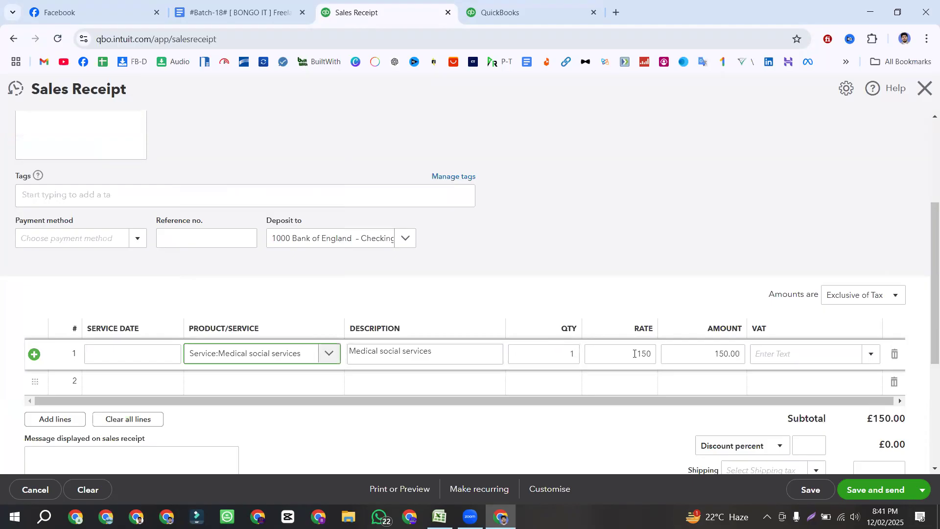
Set the Medical social services line's quantity to 5 and its VAT to Tax (10%)
{"action": "left_click", "coordinate": [570, 351]}
{"action": "type", "text": "5"}
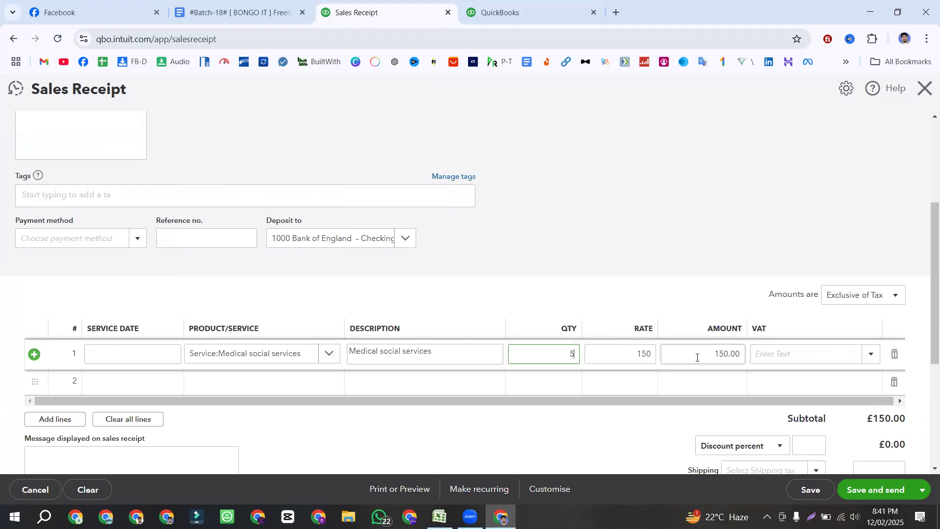
{"action": "left_click", "coordinate": [736, 244]}
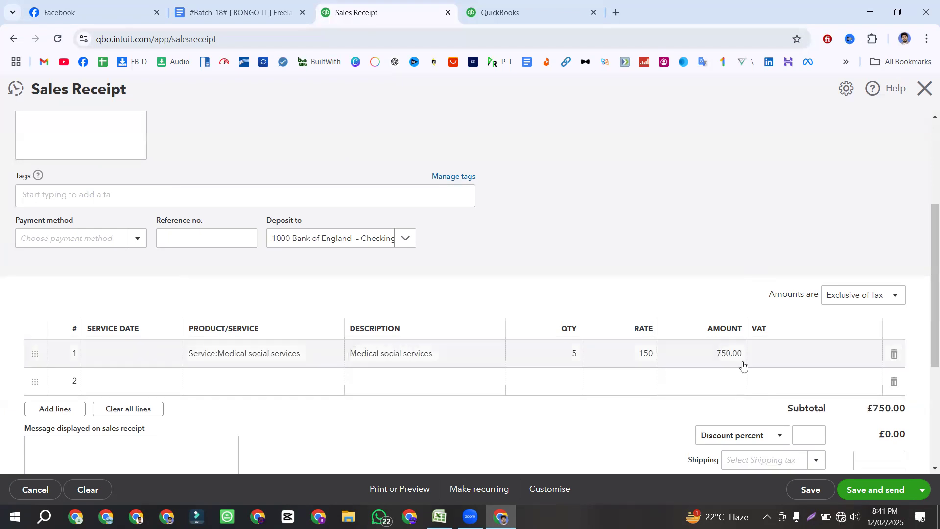
{"action": "left_click", "coordinate": [770, 358]}
{"action": "left_click", "coordinate": [871, 354]}
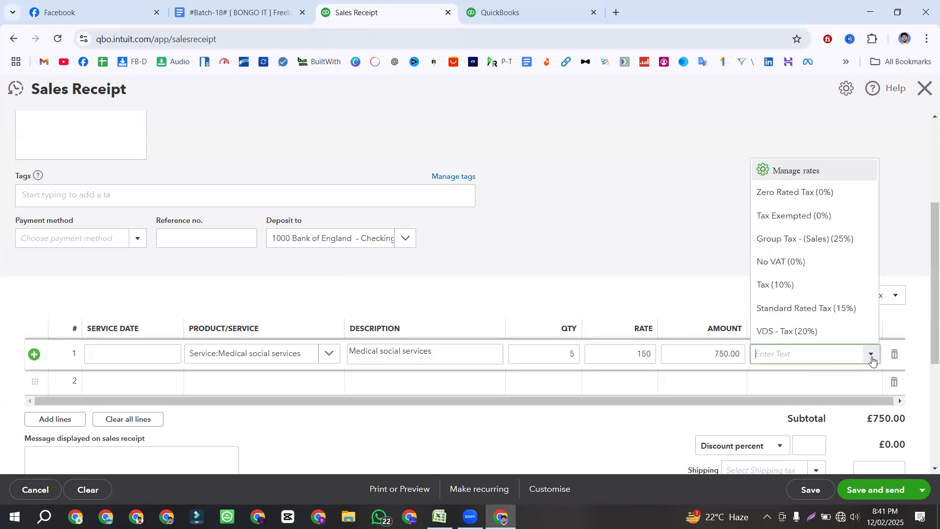
{"action": "left_click", "coordinate": [791, 283]}
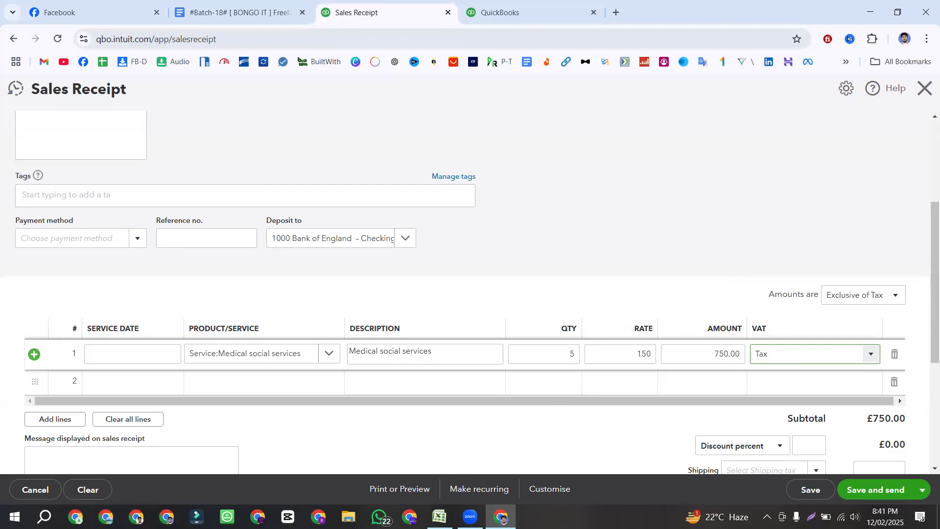
Add Care from home health aids as the second line's product, copying its name from the Excel sheet into the QuickBooks receipt
{"action": "key", "text": "alt+Tab"}
{"action": "left_click", "coordinate": [218, 143]}
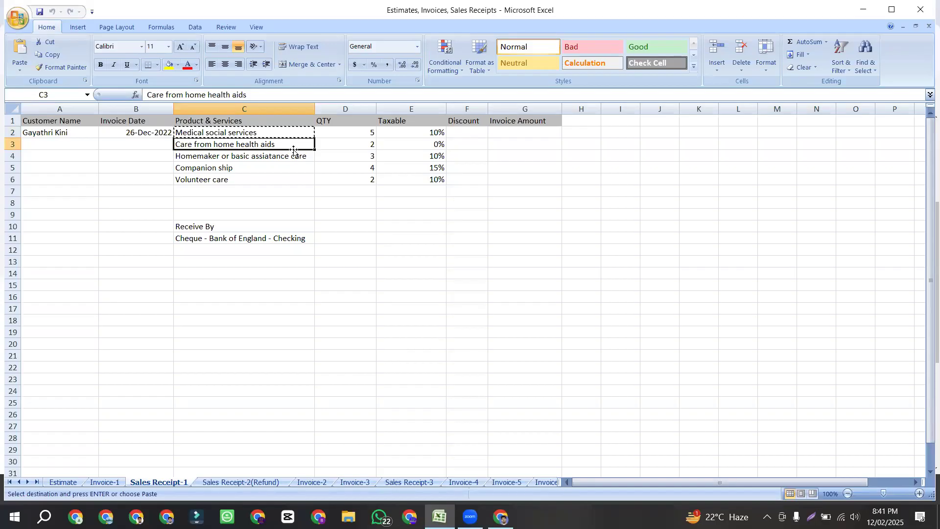
{"action": "key", "text": "ctrl+c"}
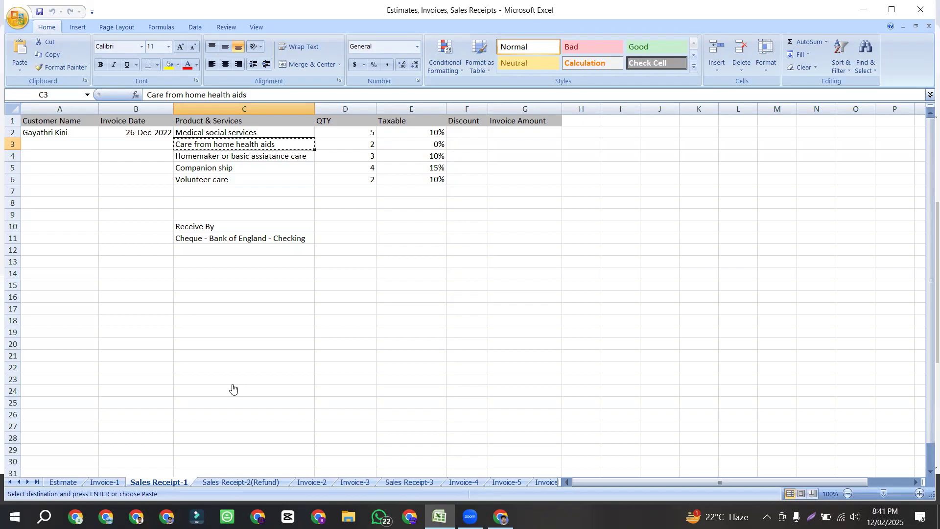
{"action": "key", "text": "alt+Tab"}
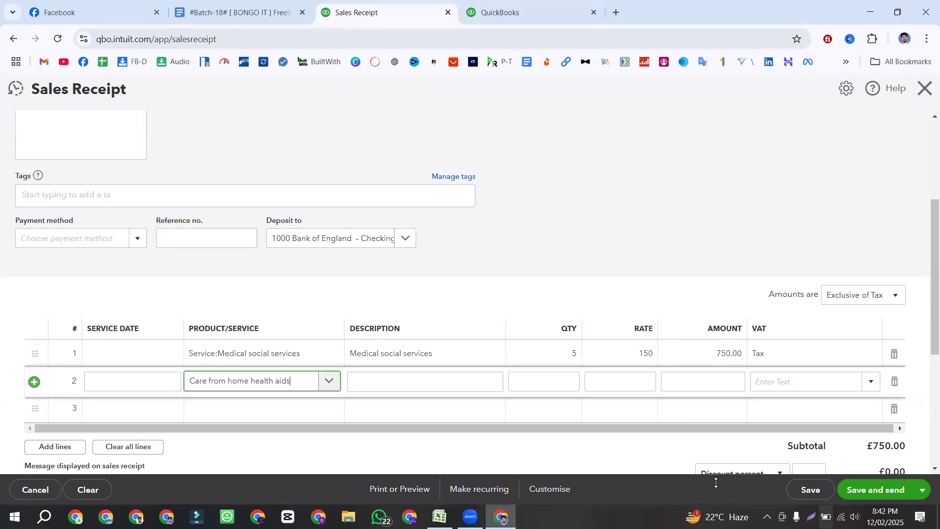
{"action": "triple_click", "coordinate": [307, 381]}
{"action": "key", "text": "BackSpace"}
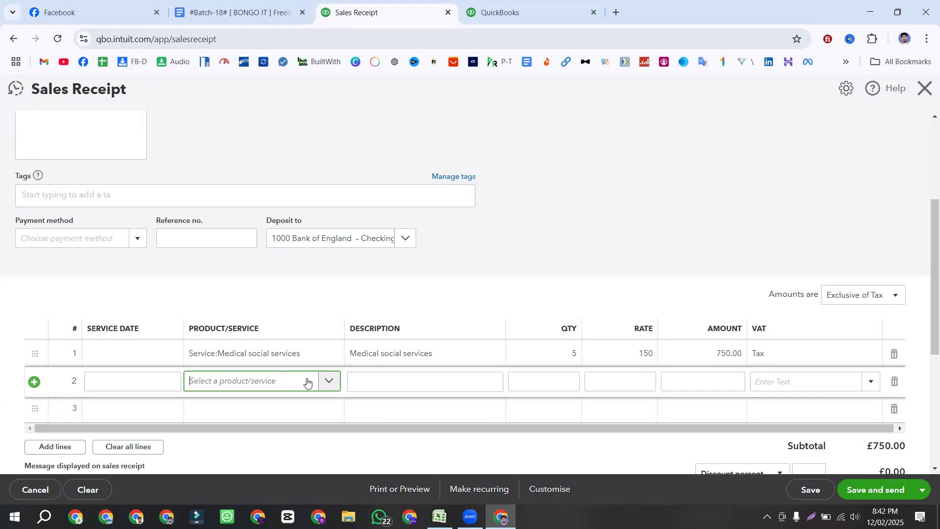
{"action": "key", "text": "ctrl+v"}
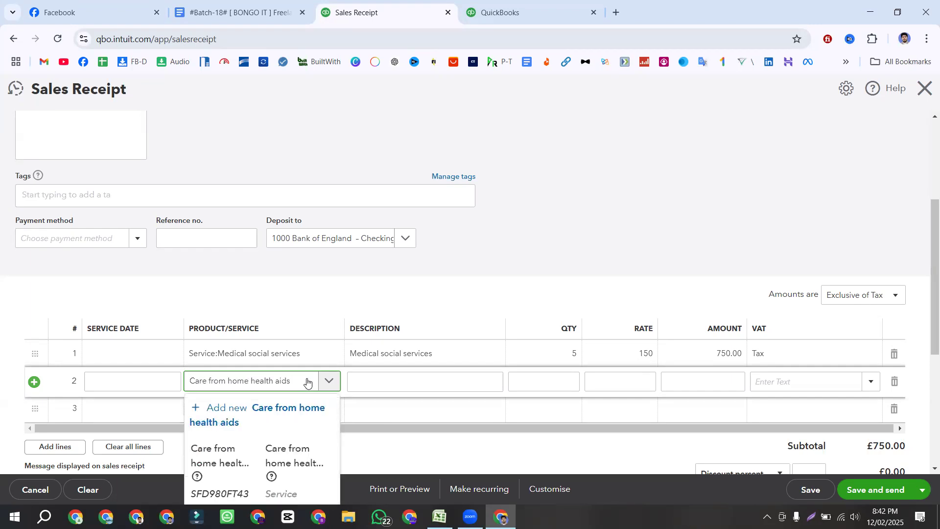
{"action": "left_click", "coordinate": [254, 464]}
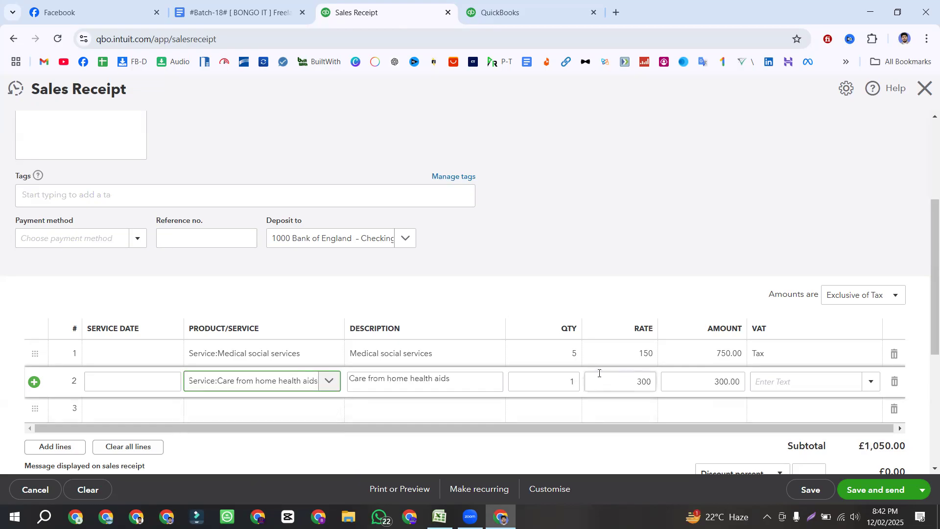
Set the Care from home health aids line's quantity to 2 and its VAT to Zero Rated Tax (0%)
{"action": "left_click", "coordinate": [571, 382]}
{"action": "type", "text": "2"}
{"action": "left_click", "coordinate": [864, 382]}
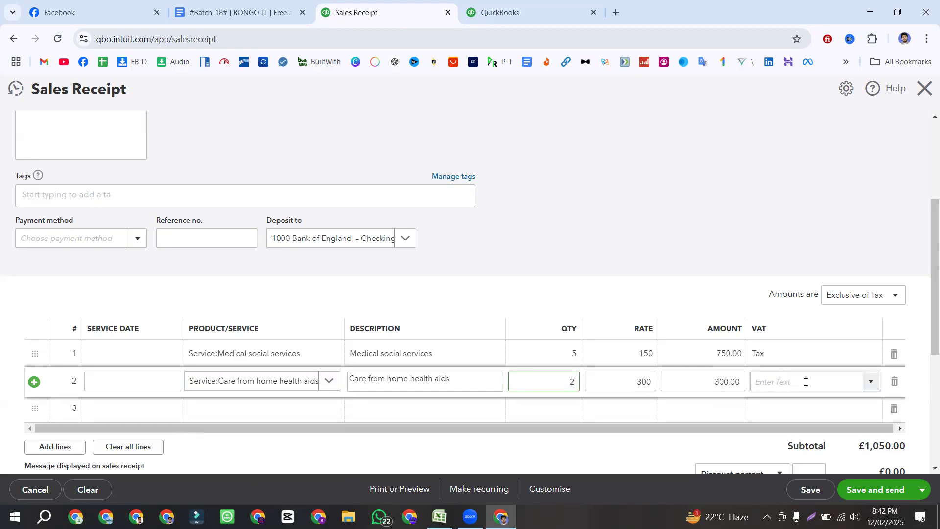
{"action": "left_click", "coordinate": [872, 381]}
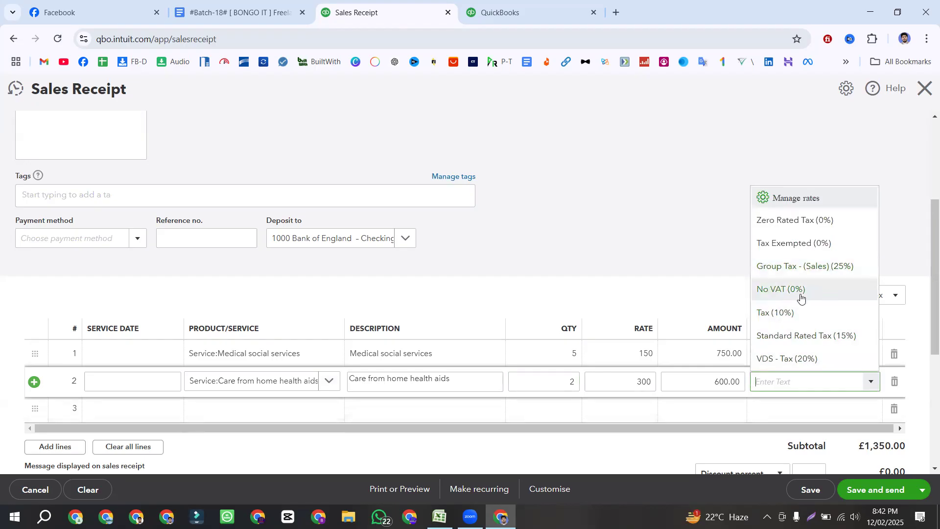
{"action": "left_click", "coordinate": [816, 219]}
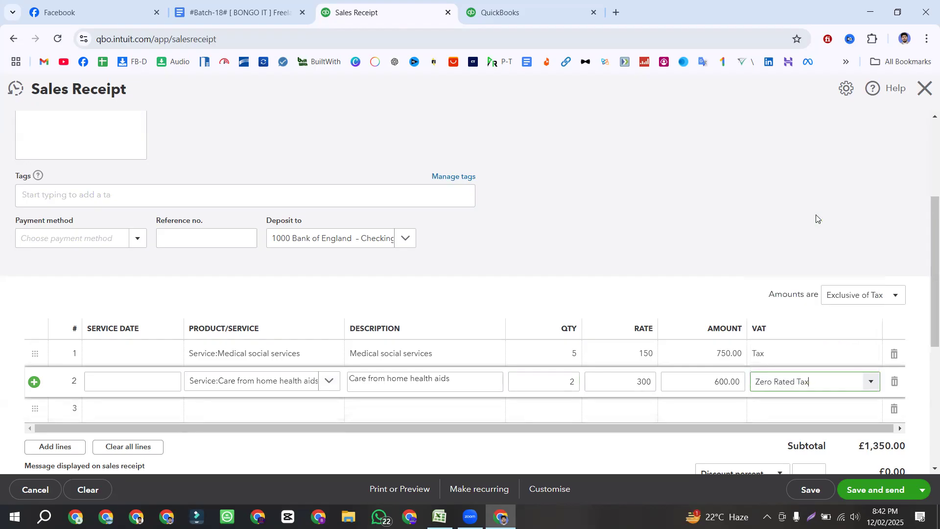
Add Homemaker or basic assiatance care as the third line's product, copying its name from the Excel sheet into the QuickBooks receipt
{"action": "left_click", "coordinate": [439, 516]}
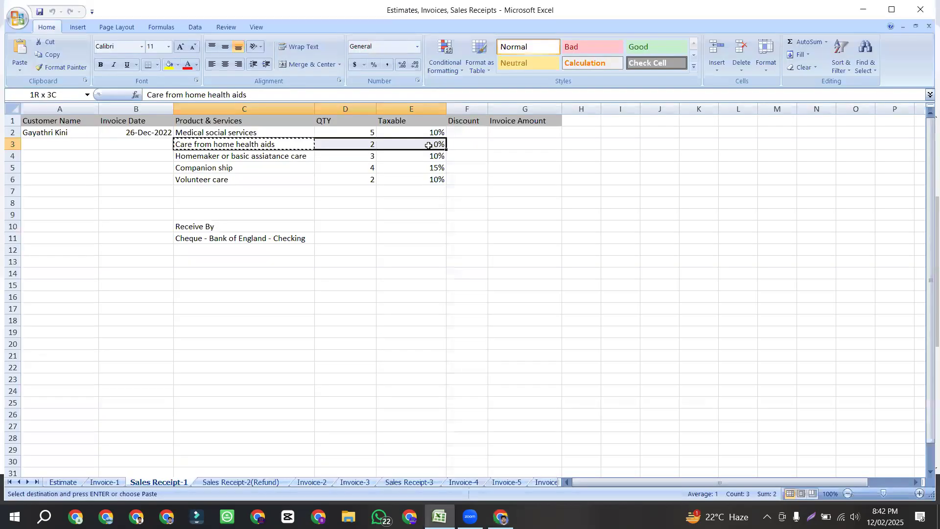
{"action": "left_click", "coordinate": [240, 157]}
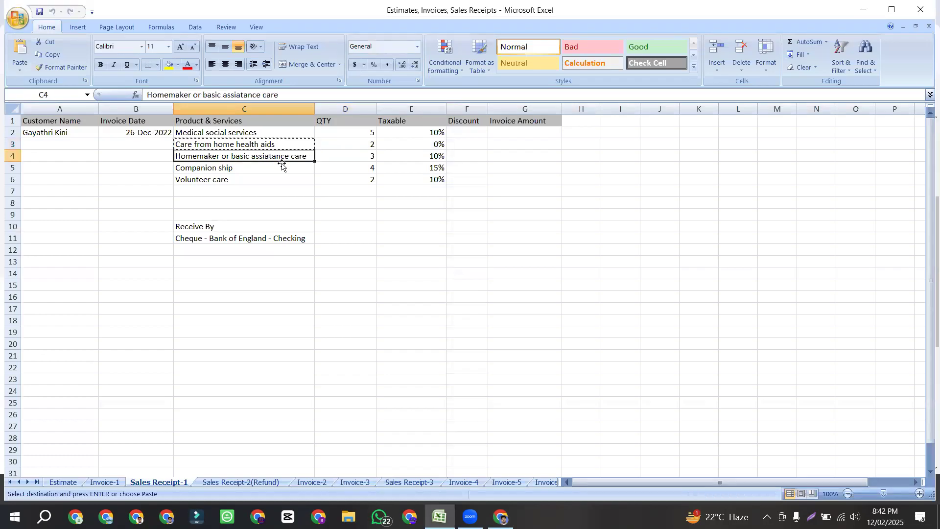
{"action": "key", "text": "ctrl+c"}
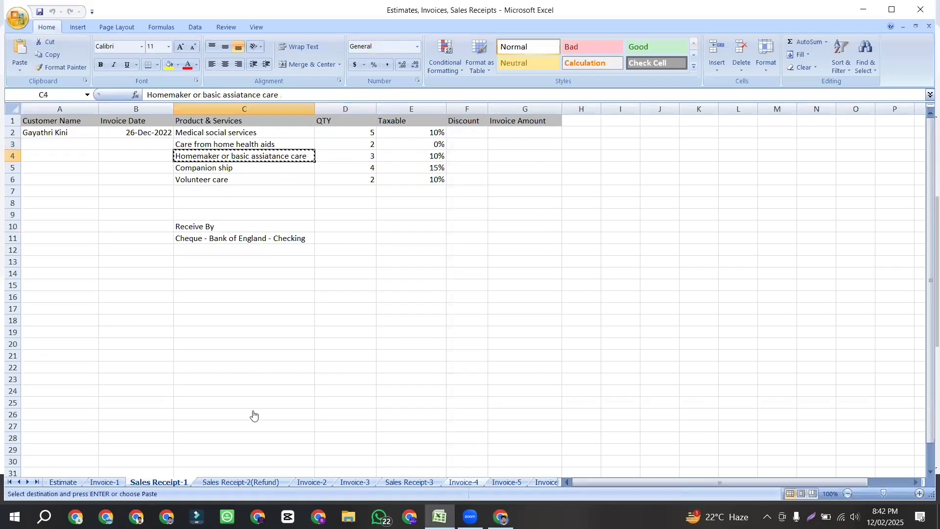
{"action": "key", "text": "alt+Tab"}
{"action": "key", "text": "ctrl+v"}
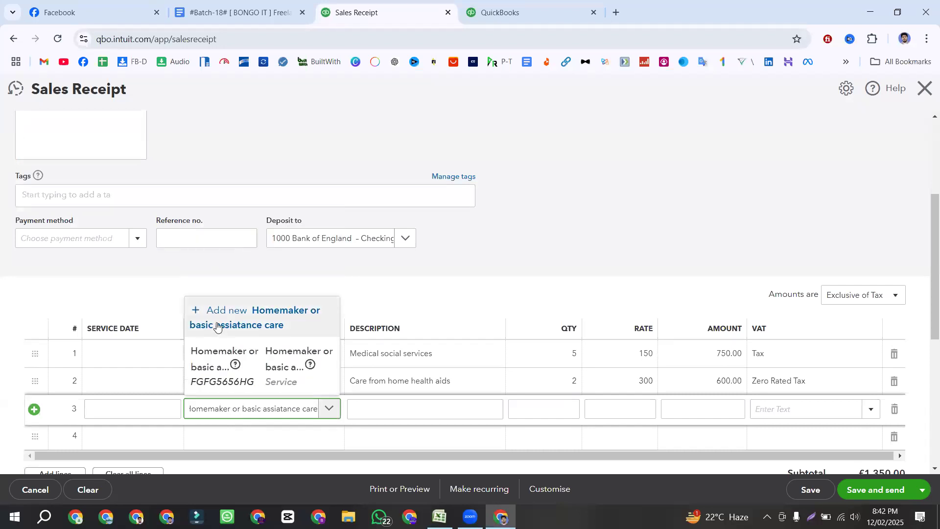
{"action": "left_click", "coordinate": [224, 371]}
Set the Homemaker or basic assiatance care line's quantity to 3 and VAT to Tax (10%), and check both against the Excel sheet
{"action": "double_click", "coordinate": [572, 409]}
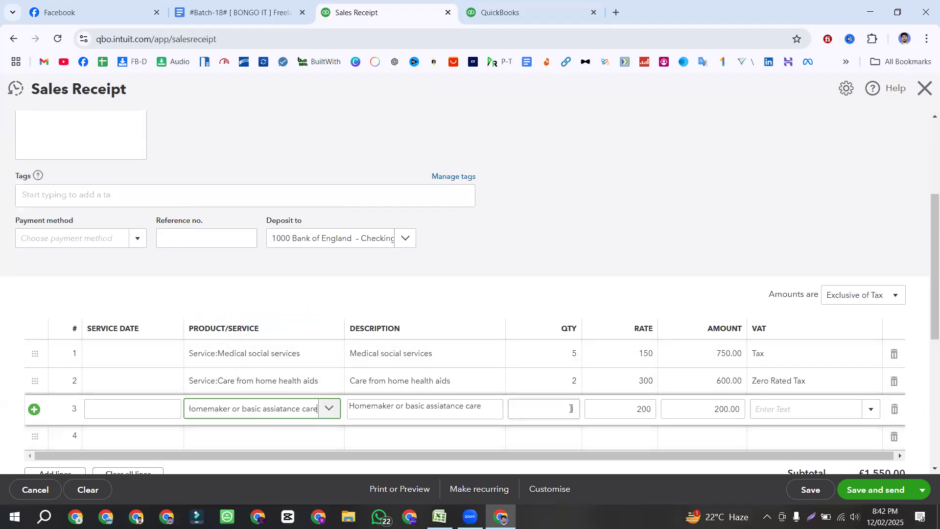
{"action": "type", "text": "3"}
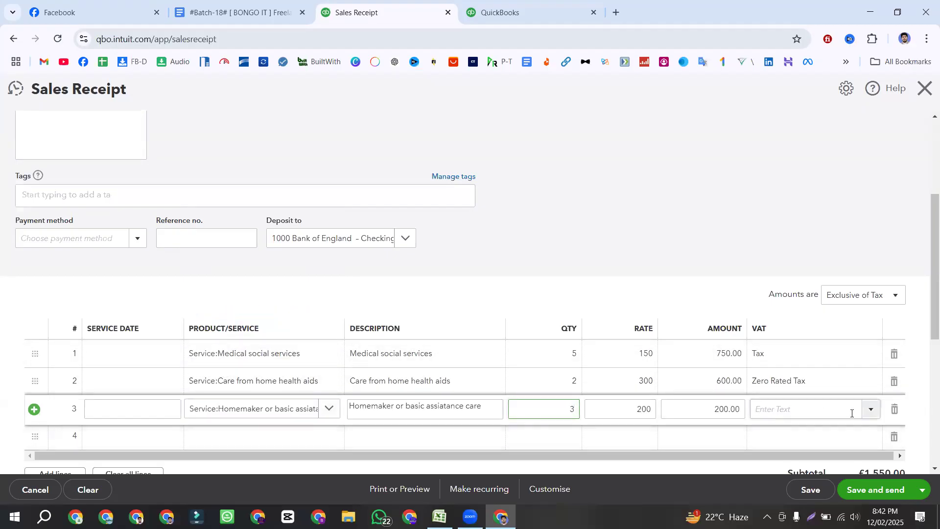
{"action": "left_click", "coordinate": [871, 410]}
{"action": "left_click", "coordinate": [794, 348]}
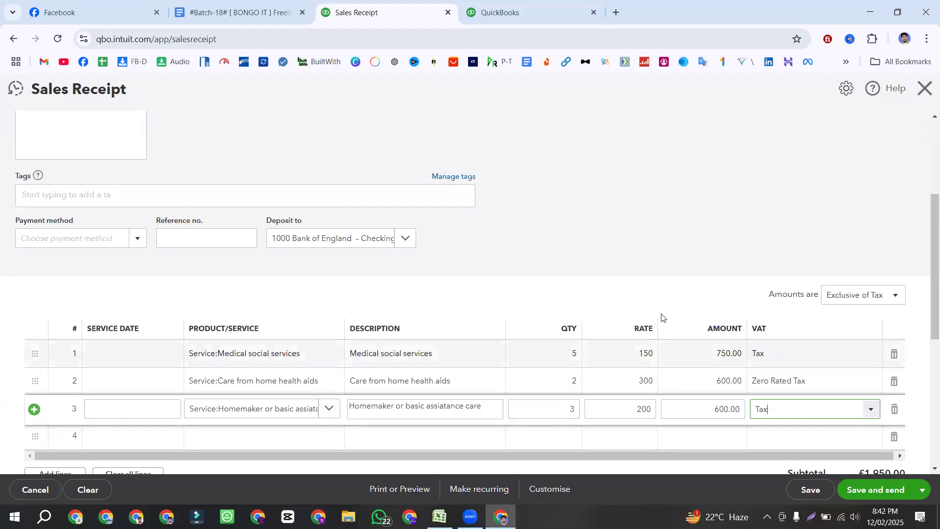
{"action": "scroll", "coordinate": [661, 315], "scroll_direction": "down", "scroll_amount": 3}
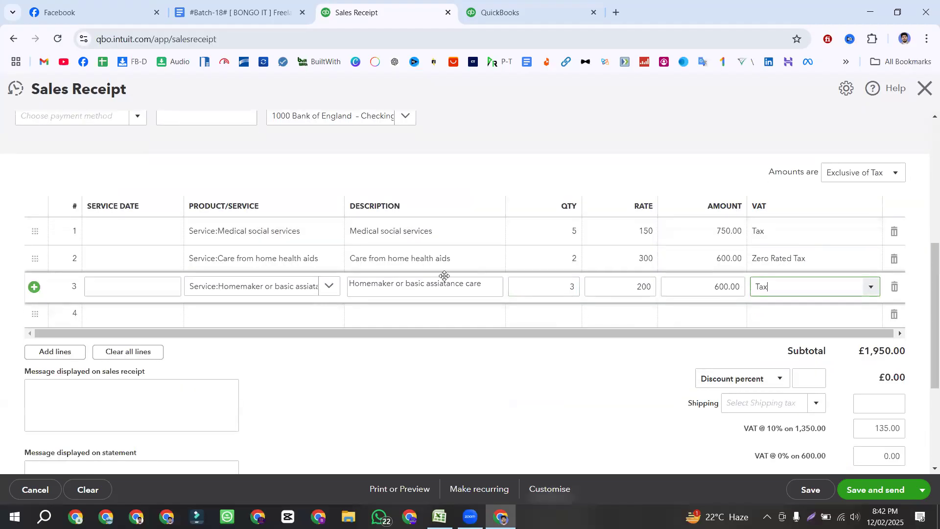
{"action": "key", "text": "alt+Tab"}
{"action": "left_click", "coordinate": [405, 163], "text": "shift"}
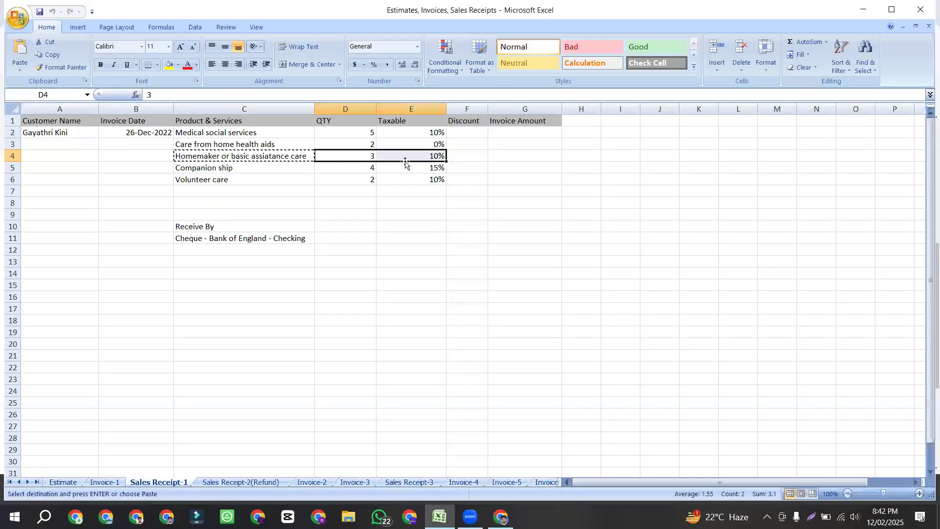
Add Companion ship as the fourth line's product, copying its name from the Excel sheet into the QuickBooks receipt
{"action": "left_click", "coordinate": [247, 167]}
{"action": "key", "text": "ctrl+c"}
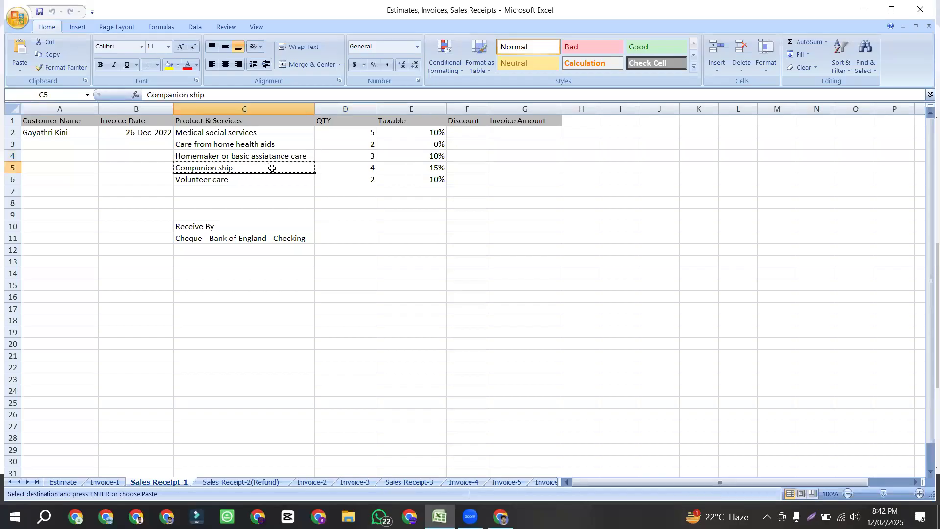
{"action": "left_click", "coordinate": [428, 168]}
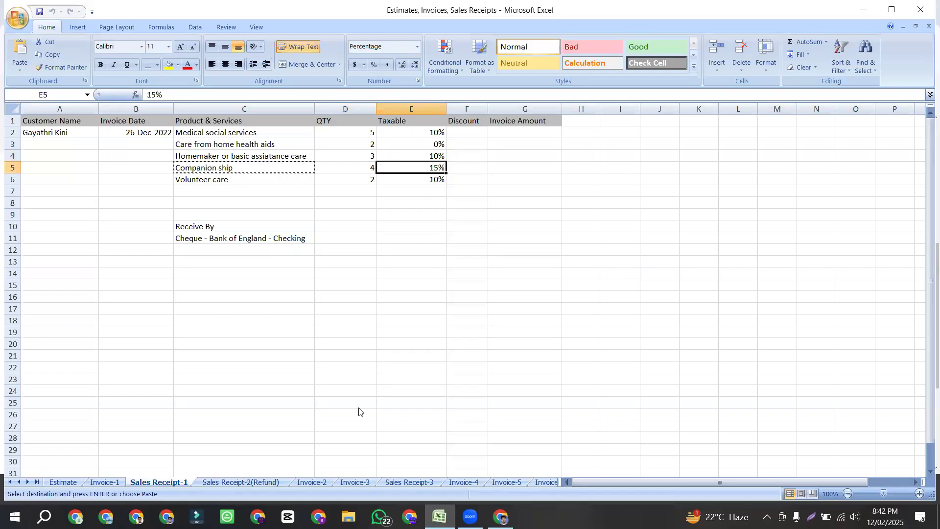
{"action": "key", "text": "alt+Tab"}
{"action": "key", "text": "ctrl+v"}
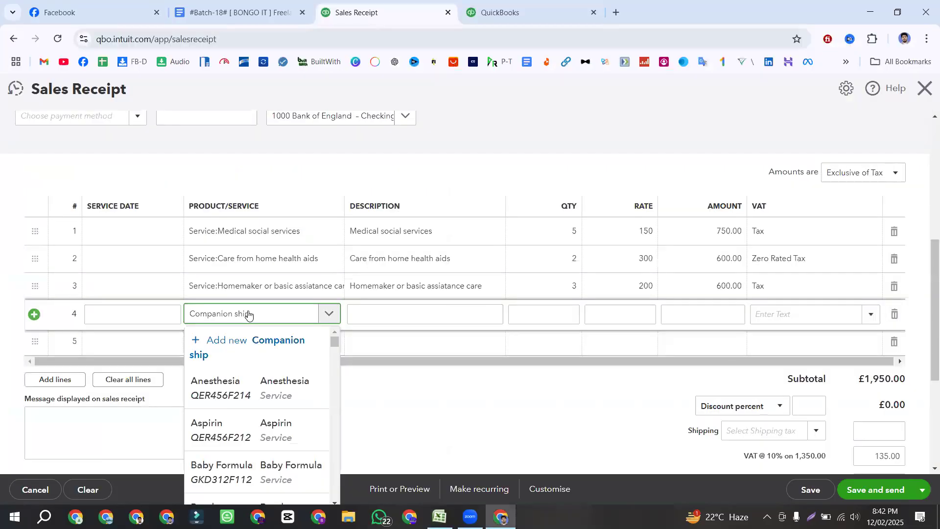
{"action": "left_click", "coordinate": [225, 390]}
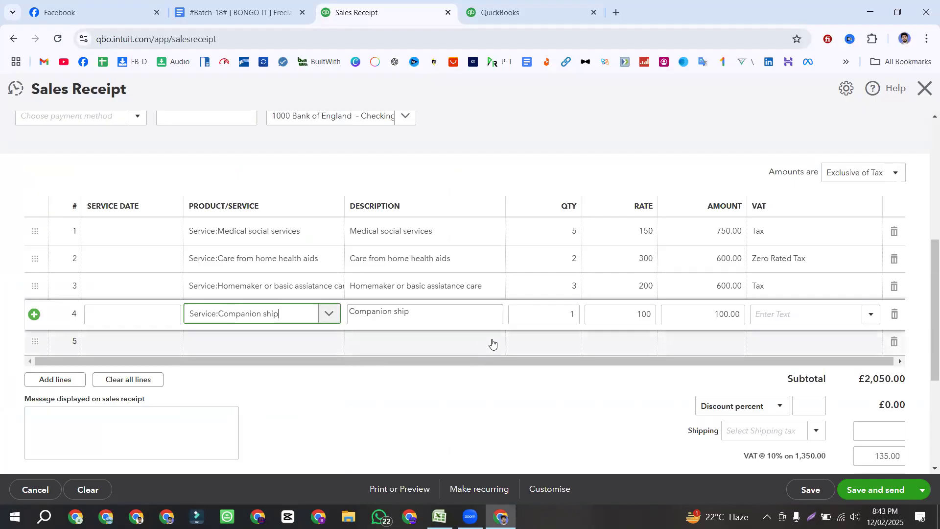
Set the Companion ship line's quantity to 4 and VAT to Standard Rated Tax (15%), and check both against the Excel sheet
{"action": "double_click", "coordinate": [572, 313]}
{"action": "type", "text": "4"}
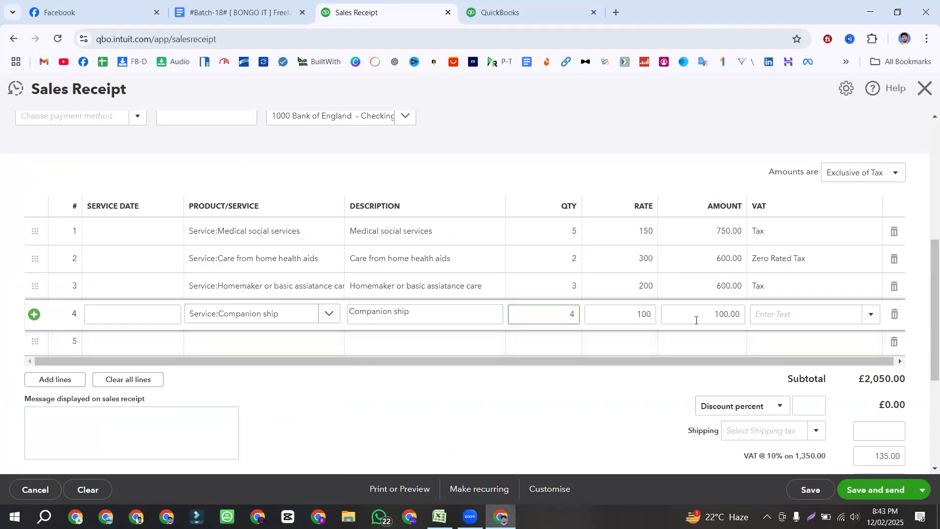
{"action": "left_click", "coordinate": [872, 316]}
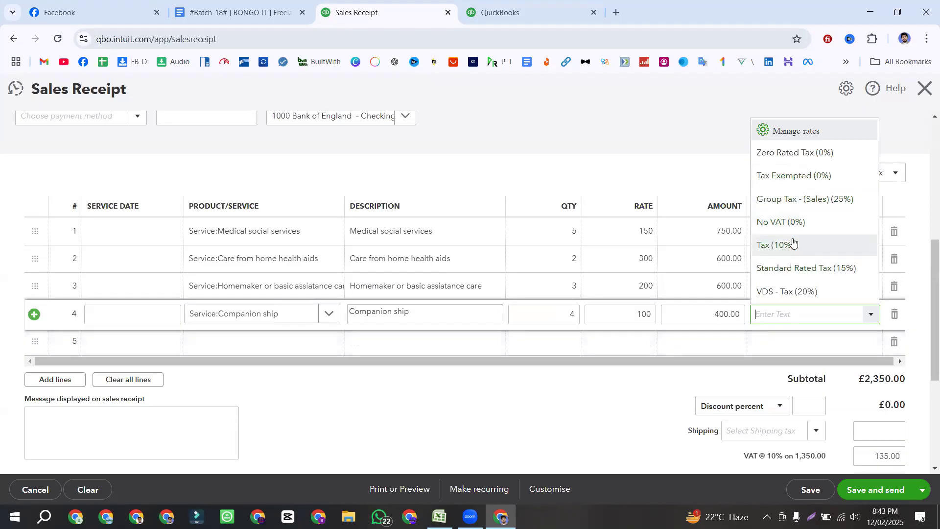
{"action": "left_click", "coordinate": [795, 275]}
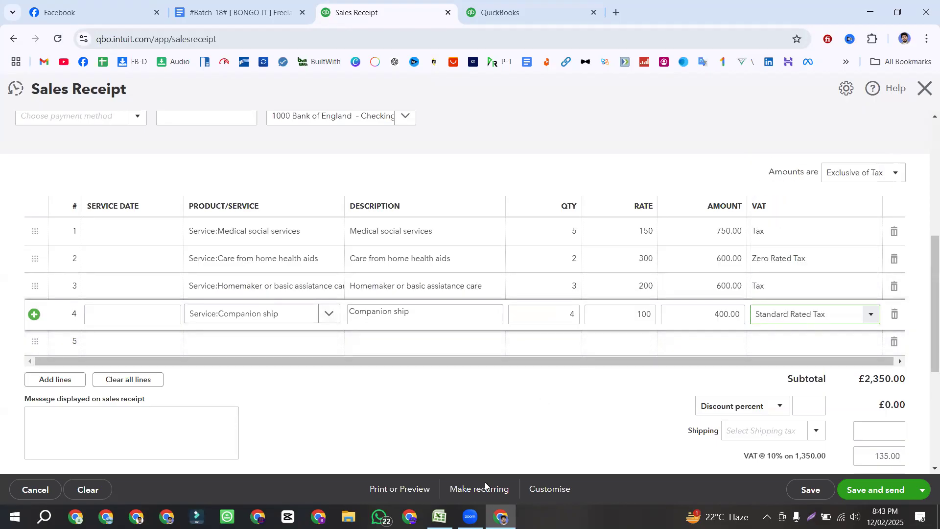
{"action": "key", "text": "alt+Tab"}
{"action": "left_click", "coordinate": [368, 168]}
{"action": "left_click", "coordinate": [417, 168]}
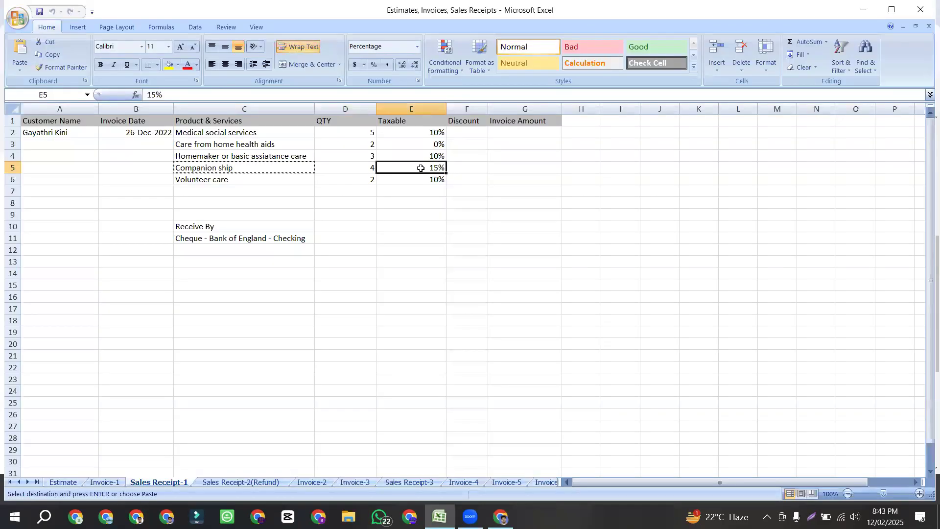
Add Volunteer care as the fifth line's product, copying its name from the Excel sheet into the QuickBooks receipt
{"action": "left_click", "coordinate": [246, 180]}
{"action": "key", "text": "ctrl+c"}
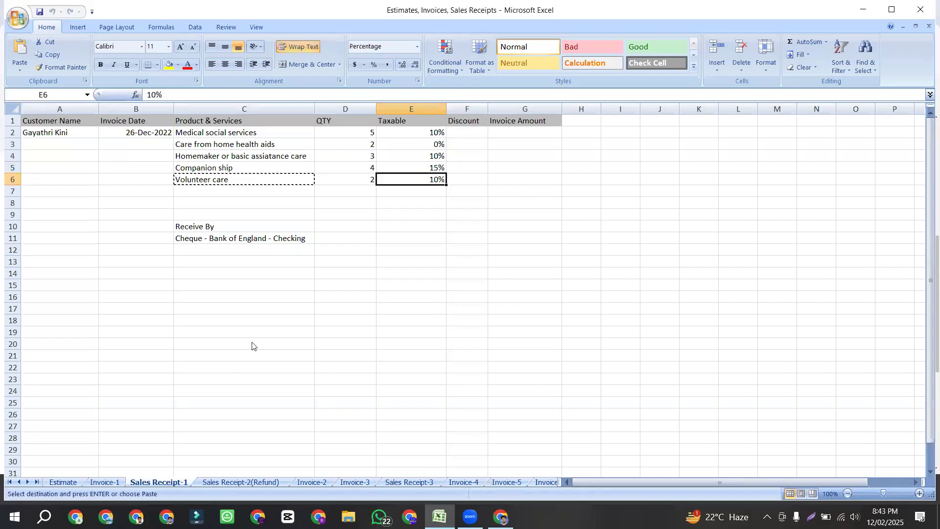
{"action": "key", "text": "alt+Tab"}
{"action": "key", "text": "ctrl+v"}
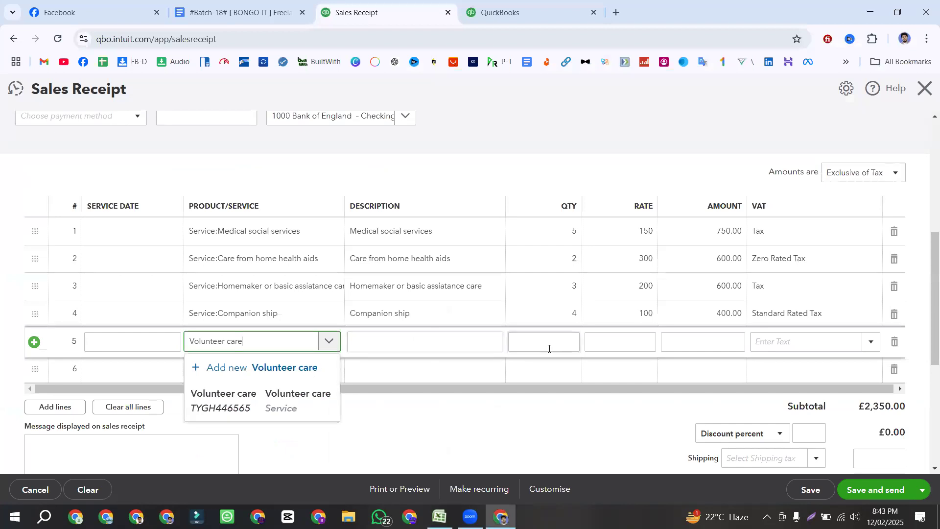
{"action": "left_click", "coordinate": [237, 396]}
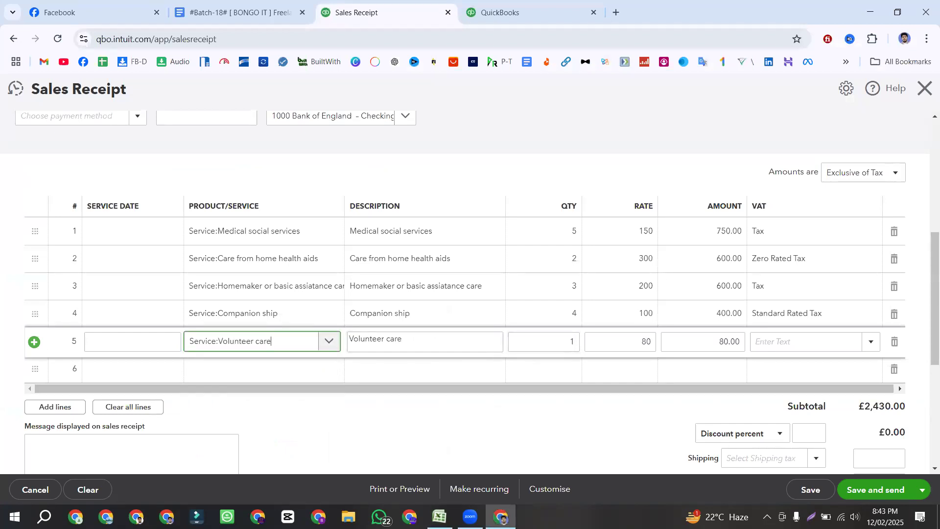
Set the Volunteer care line's quantity to 2 and VAT to Tax (10%), and delete the empty sixth line
{"action": "key", "text": "alt+Tab"}
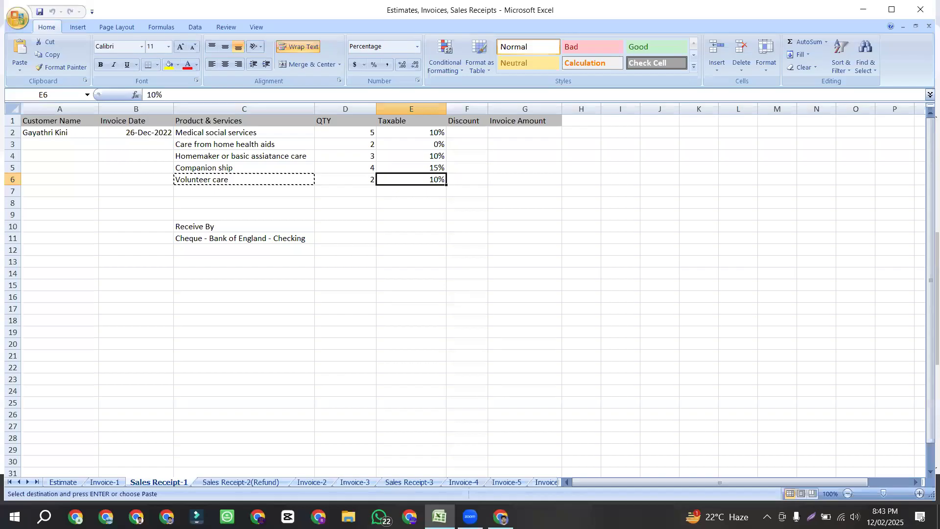
{"action": "key", "text": "alt+Tab"}
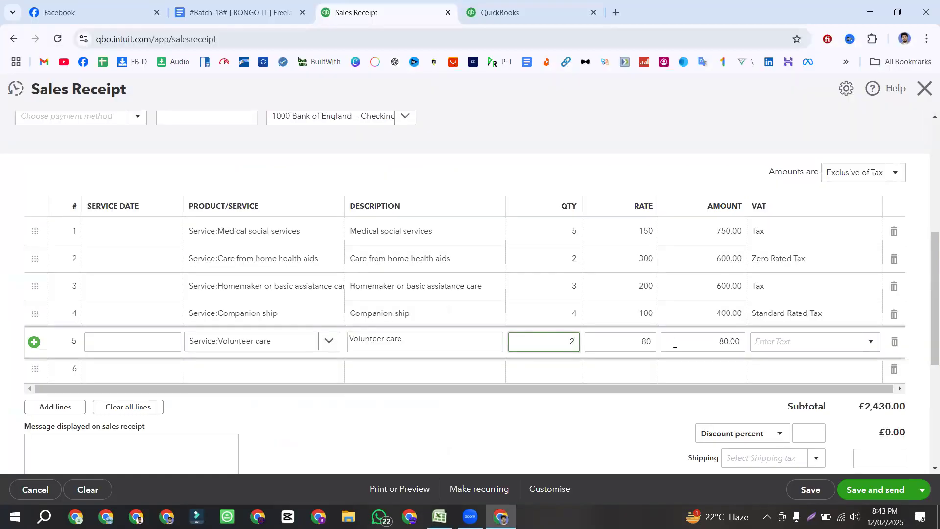
{"action": "left_click", "coordinate": [870, 341]}
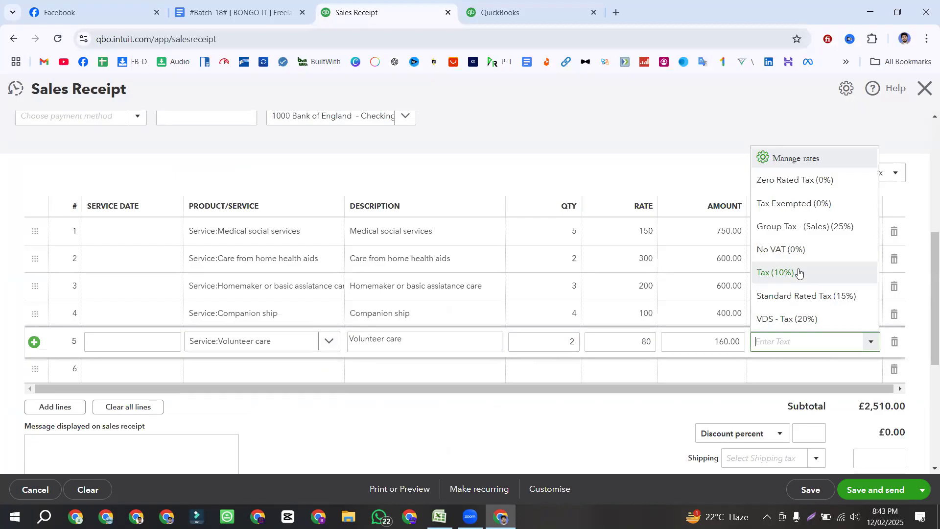
{"action": "left_click", "coordinate": [798, 272]}
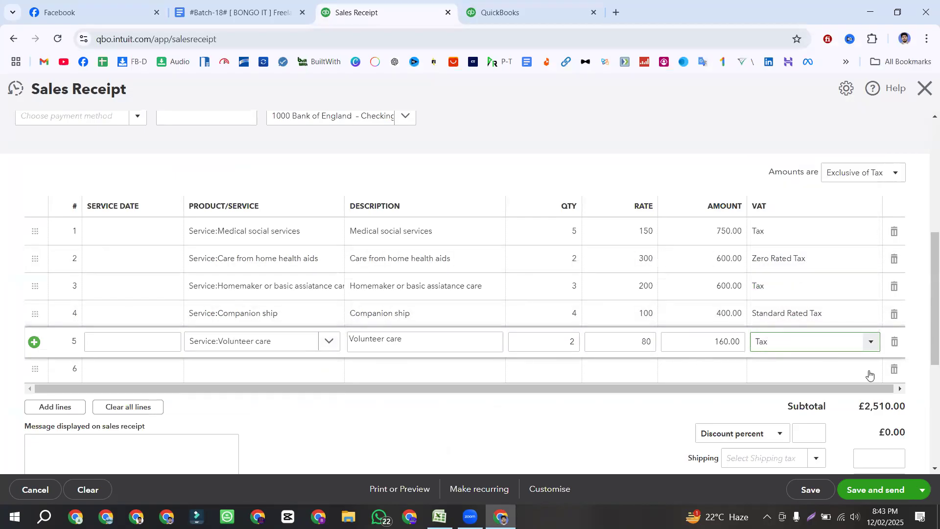
{"action": "left_click", "coordinate": [893, 371]}
Review the QuickBooks receipt and compare its date, product lines, quantities and tax rates with the Sales Receipt-1 sheet in Excel
{"action": "scroll", "coordinate": [602, 418], "scroll_direction": "up", "scroll_amount": 5}
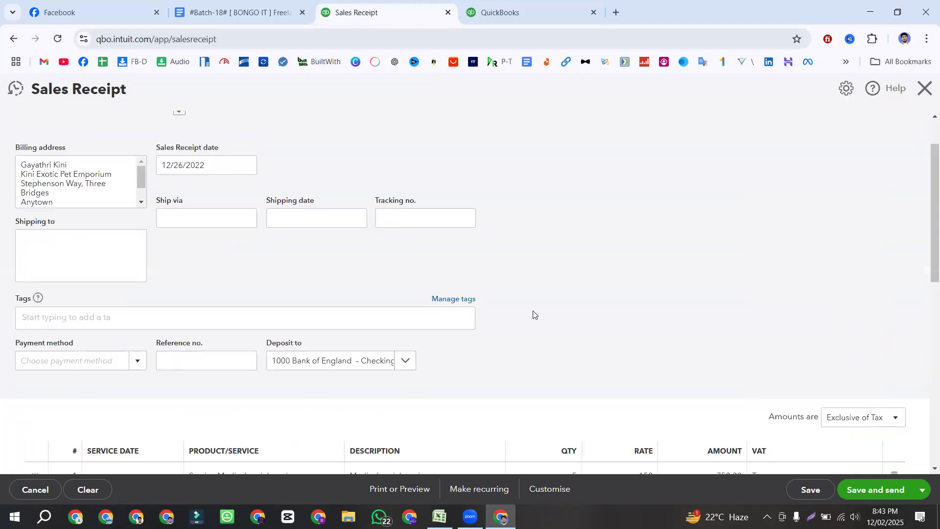
{"action": "scroll", "coordinate": [533, 314], "scroll_direction": "up", "scroll_amount": 2}
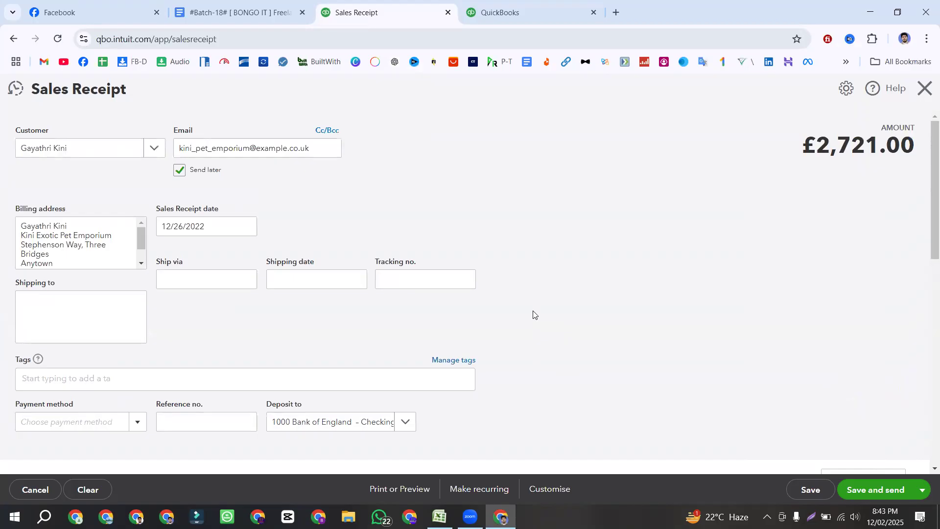
{"action": "scroll", "coordinate": [359, 324], "scroll_direction": "down", "scroll_amount": 4}
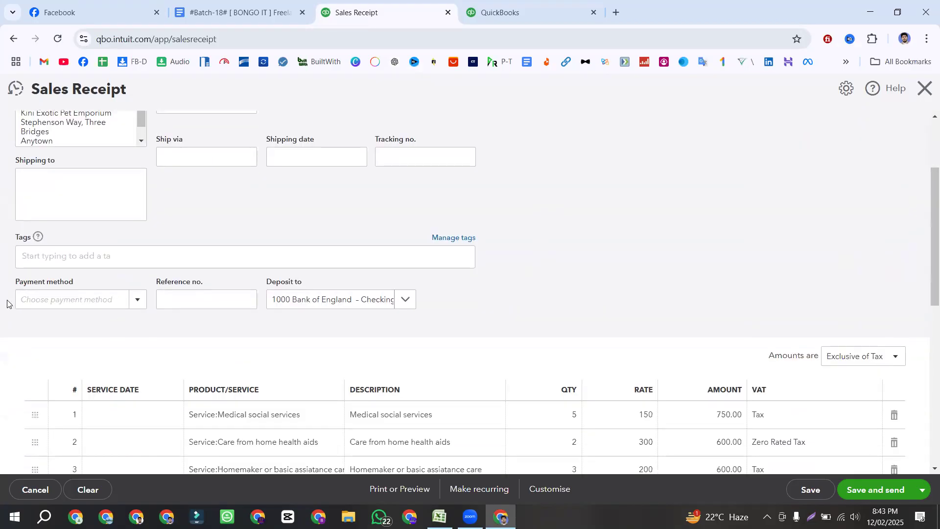
{"action": "scroll", "coordinate": [179, 223], "scroll_direction": "up", "scroll_amount": 4}
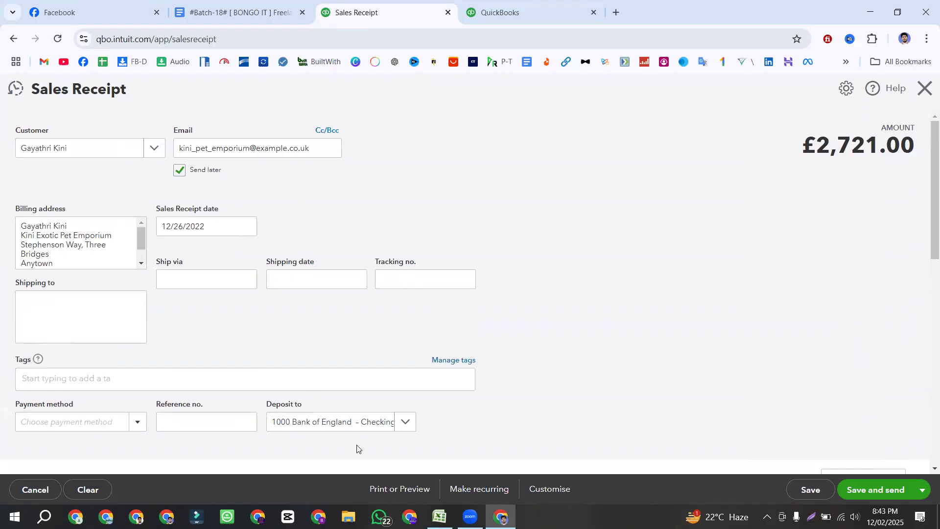
{"action": "key", "text": "alt+Tab"}
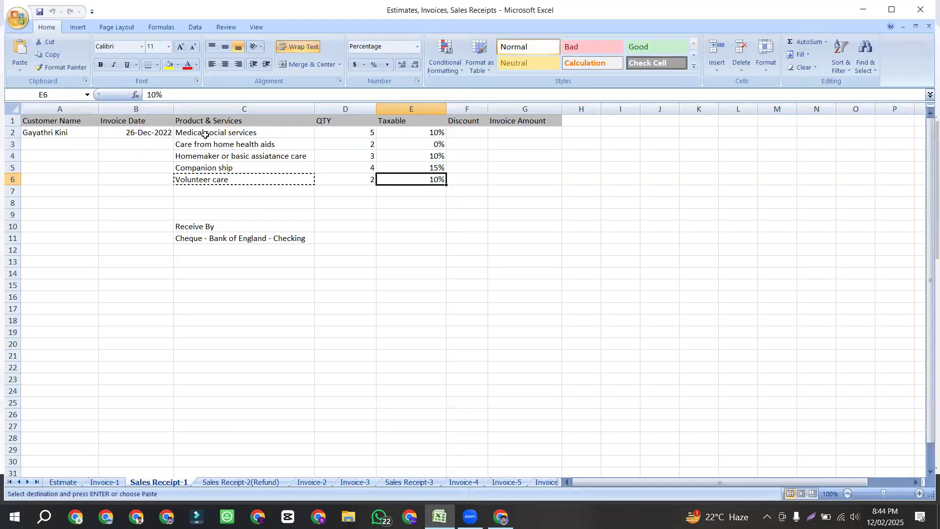
{"action": "left_click", "coordinate": [220, 133]}
{"action": "left_click_drag", "start_coordinate": [415, 135], "coordinate": [438, 179]}
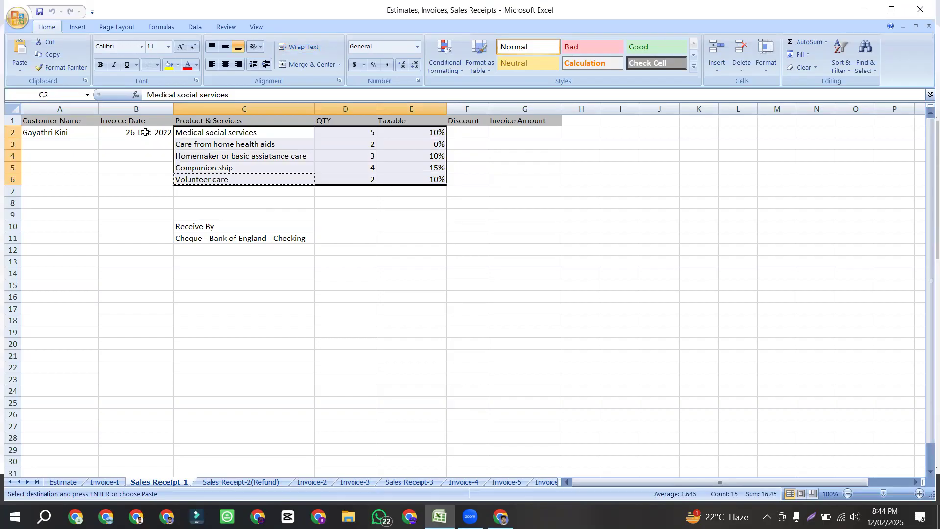
{"action": "left_click", "coordinate": [145, 133]}
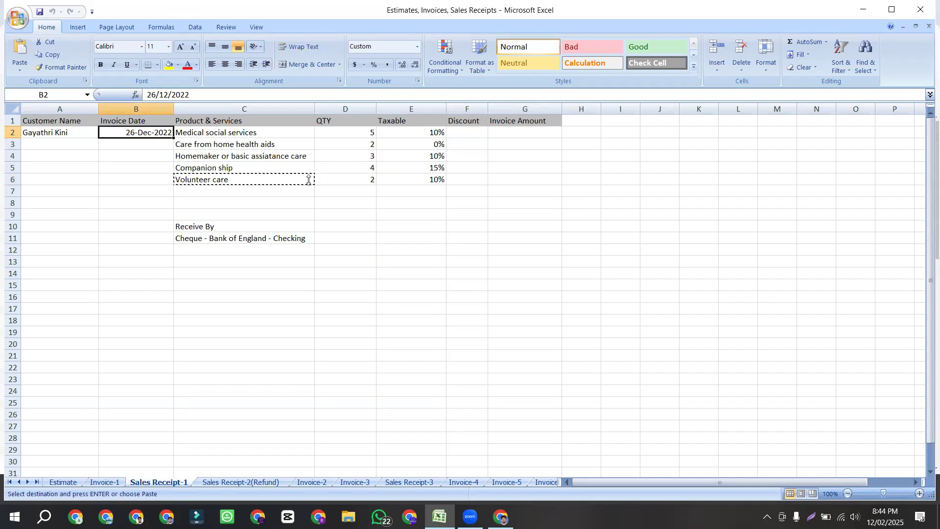
{"action": "key", "text": "alt+Tab"}
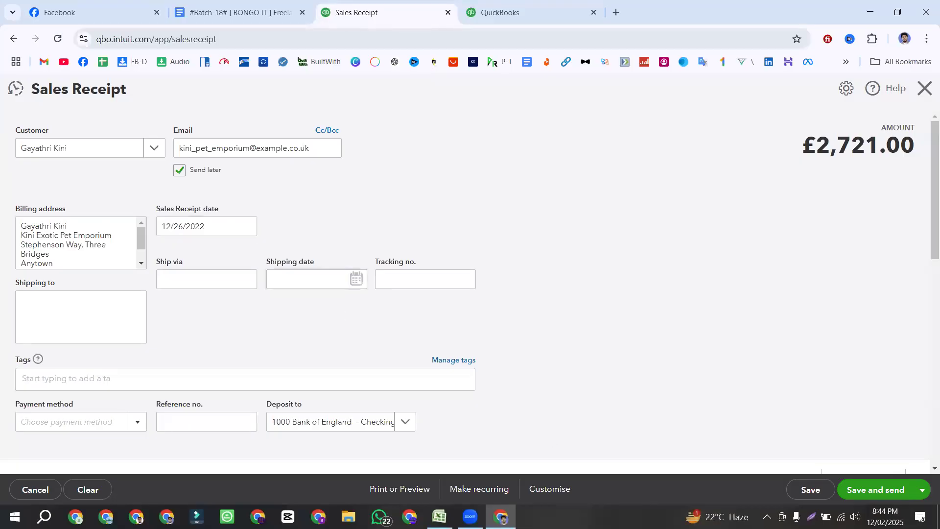
Look up the Receive By details in the Excel sheet and set the QuickBooks receipt's payment method to Cheque
{"action": "key", "text": "alt+Tab"}
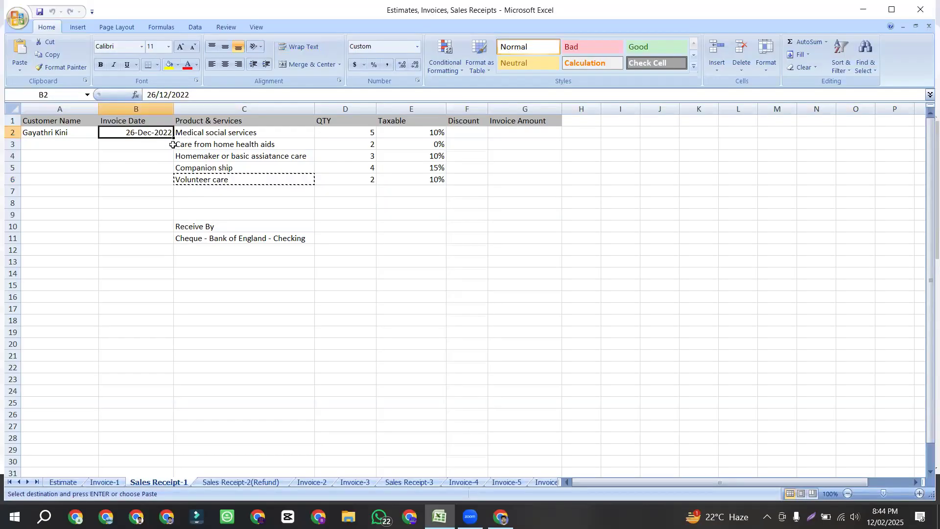
{"action": "left_click", "coordinate": [218, 230]}
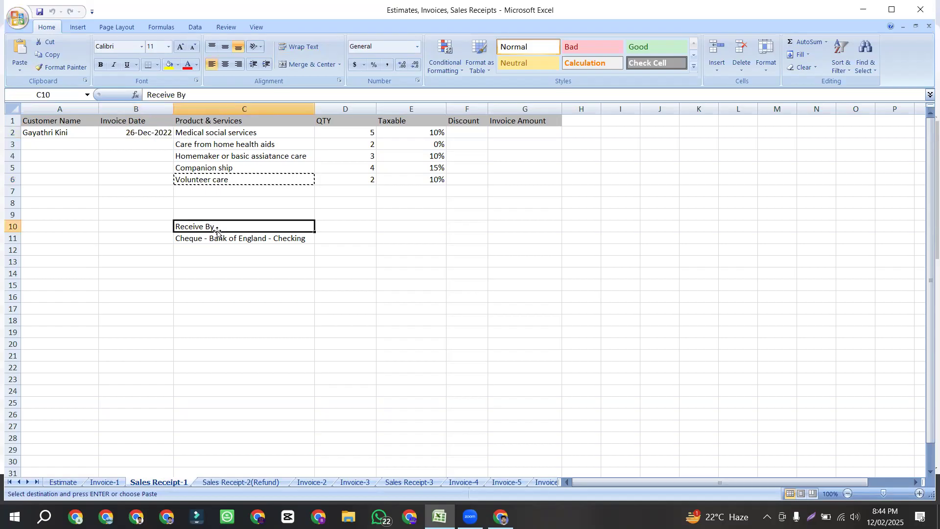
{"action": "left_click_drag", "start_coordinate": [135, 220], "coordinate": [247, 230]}
{"action": "left_click_drag", "start_coordinate": [373, 244], "coordinate": [420, 247]}
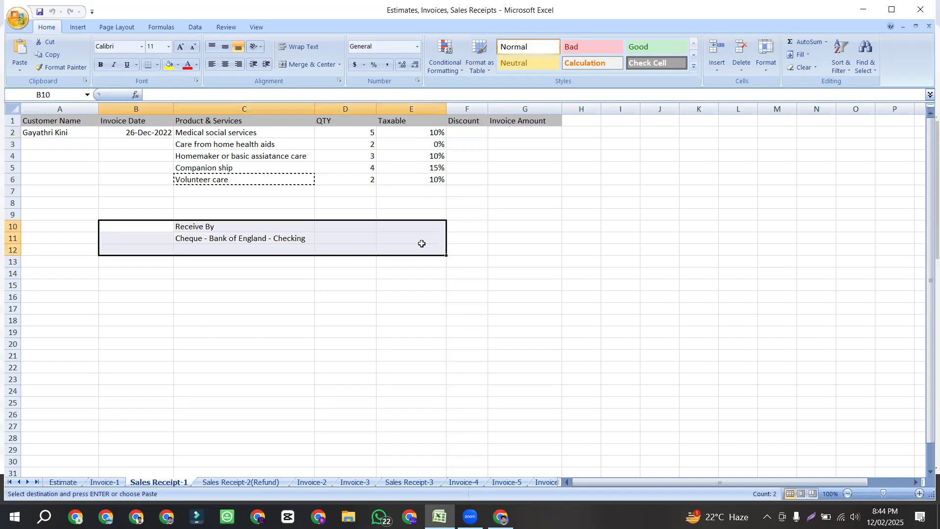
{"action": "left_click", "coordinate": [206, 226]}
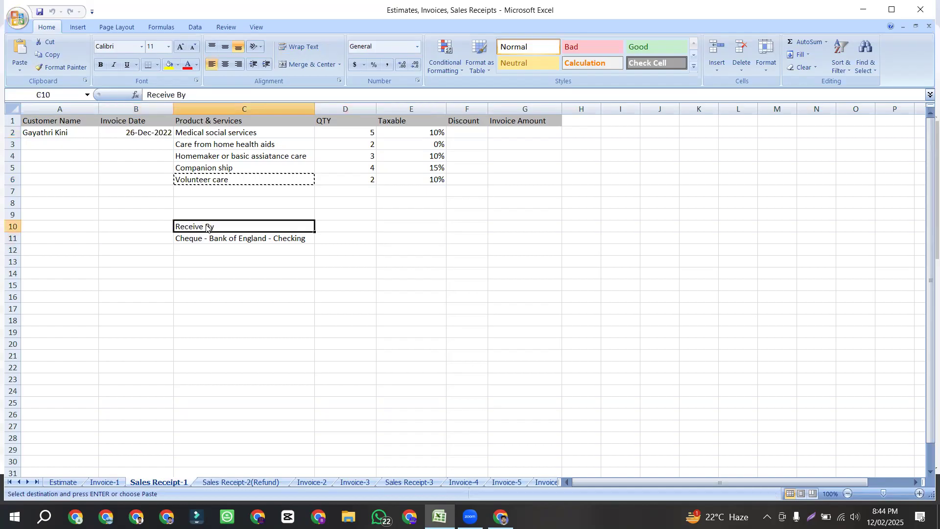
{"action": "left_click", "coordinate": [204, 242]}
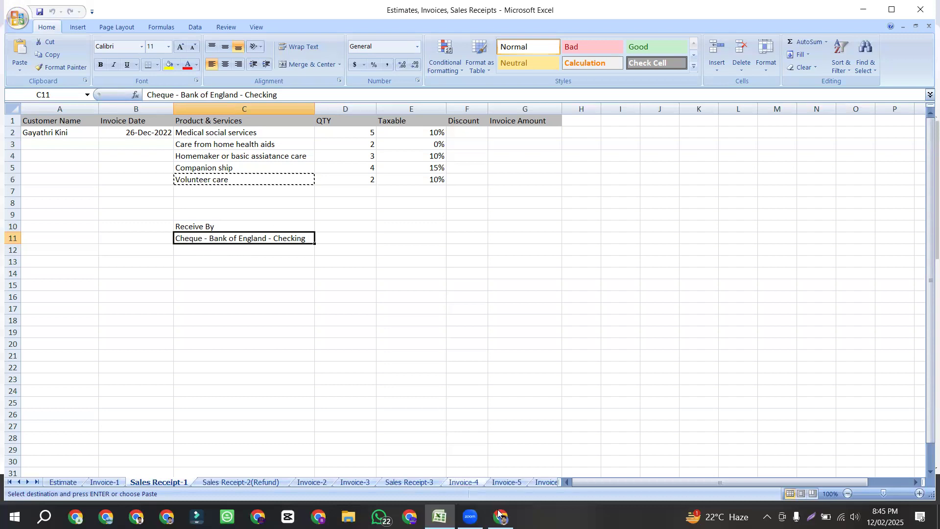
{"action": "key", "text": "alt+Tab"}
{"action": "left_click", "coordinate": [29, 297]}
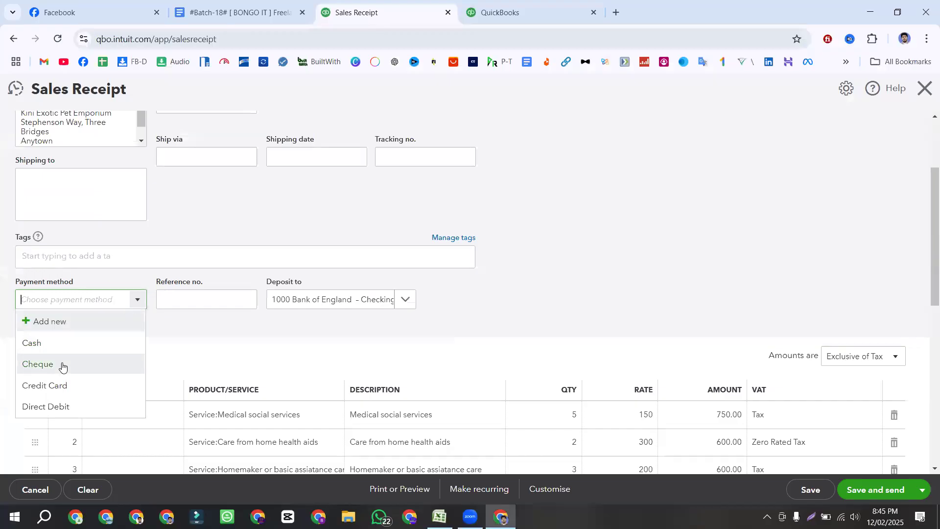
{"action": "left_click", "coordinate": [26, 365]}
{"action": "left_click", "coordinate": [185, 299]}
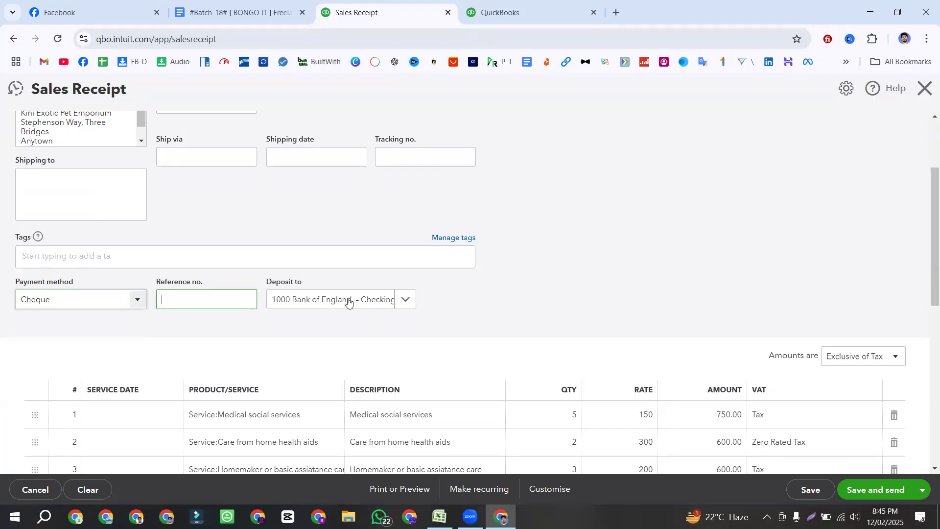
Select 1000 Bank of England – Checking as the receipt's deposit account, and check it against the Receive By details in Excel
{"action": "left_click", "coordinate": [401, 300]}
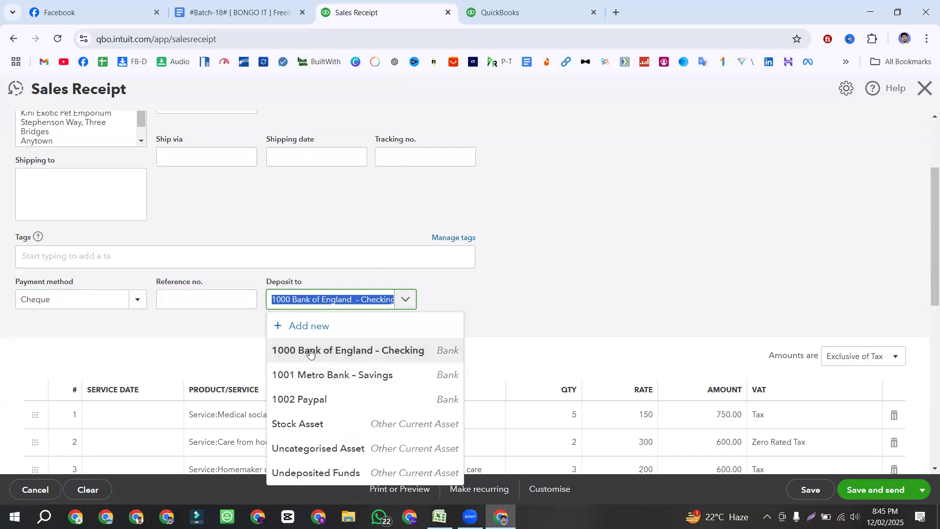
{"action": "left_click", "coordinate": [345, 352]}
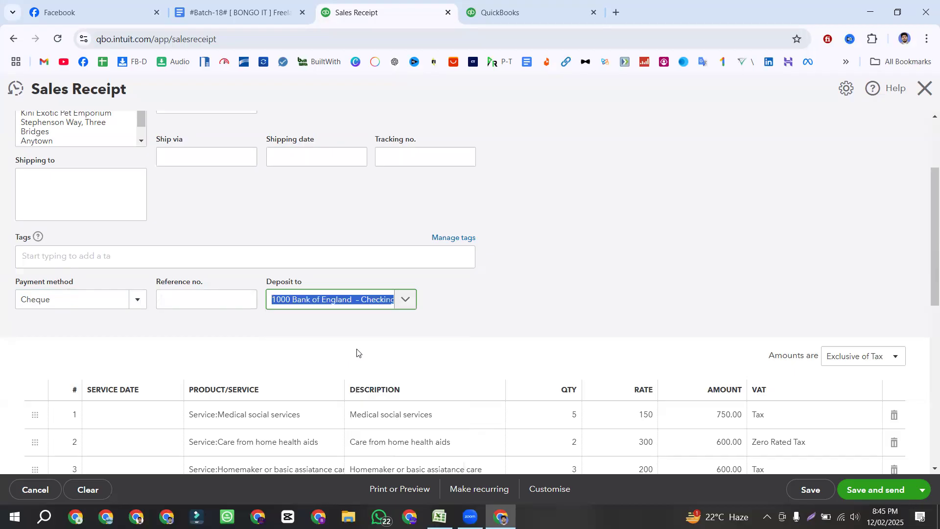
{"action": "left_click", "coordinate": [400, 300]}
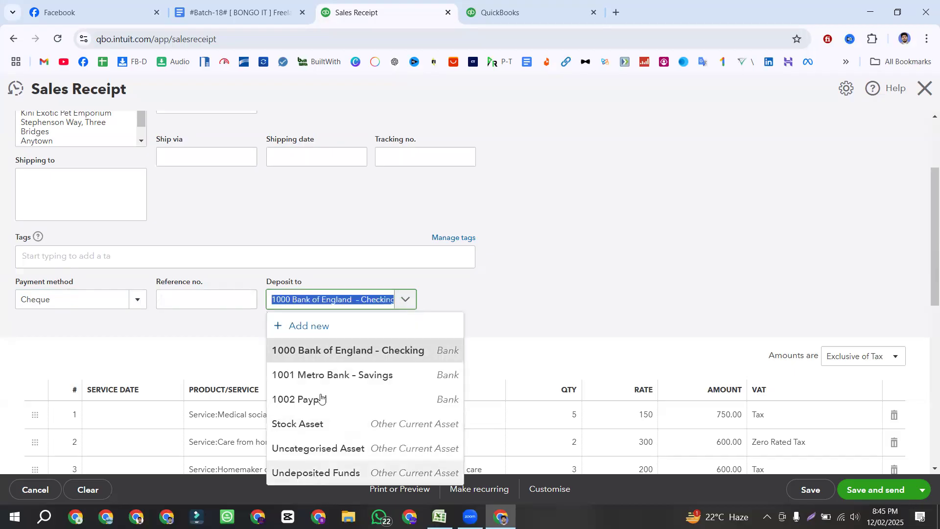
{"action": "left_click", "coordinate": [317, 355]}
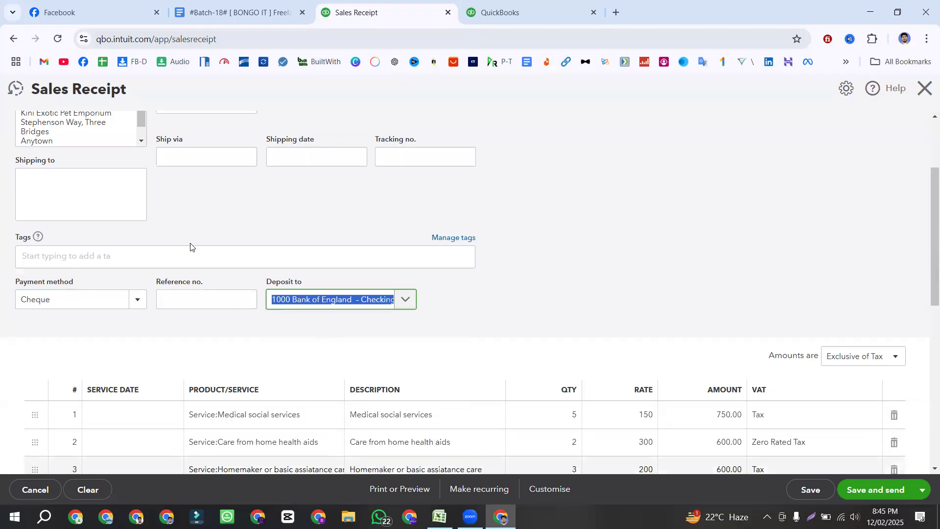
{"action": "key", "text": "alt+Tab"}
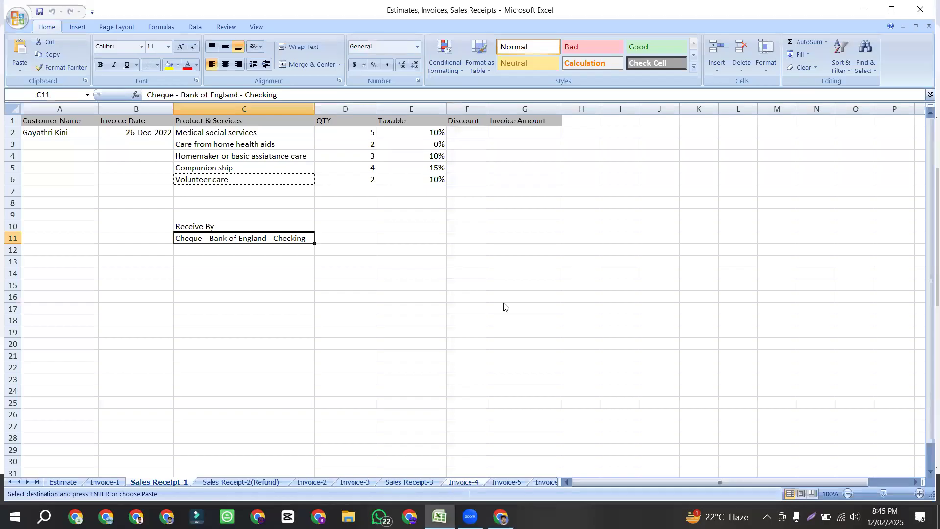
Return to the QuickBooks receipt and review its VAT amounts, total, amount received and balance due
{"action": "key", "text": "alt+Tab"}
{"action": "scroll", "coordinate": [730, 357], "scroll_direction": "down", "scroll_amount": 2}
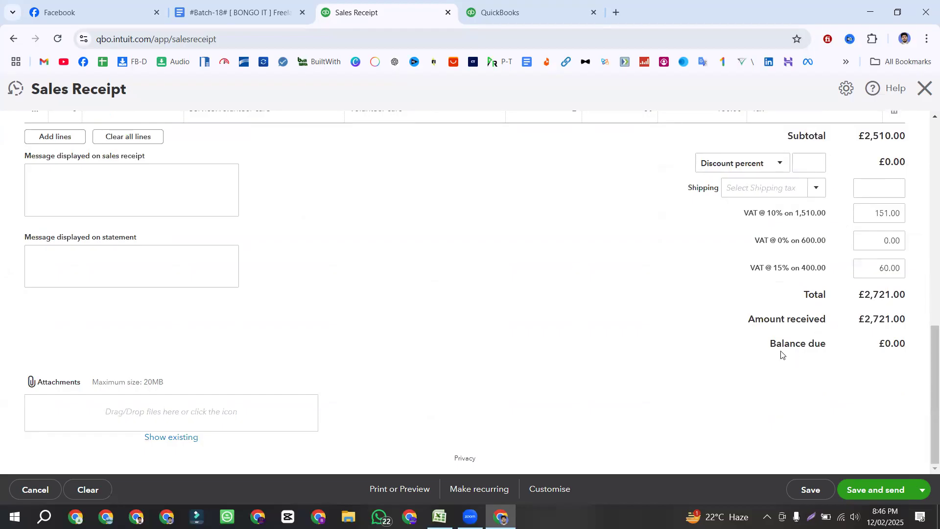
{"action": "left_click_drag", "start_coordinate": [771, 344], "coordinate": [886, 344]}
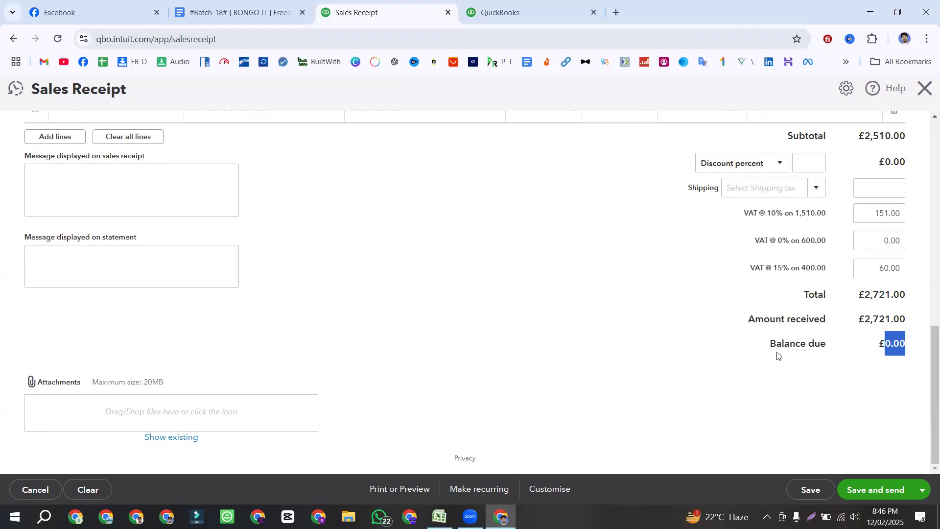
{"action": "left_click_drag", "start_coordinate": [770, 343], "coordinate": [828, 348]}
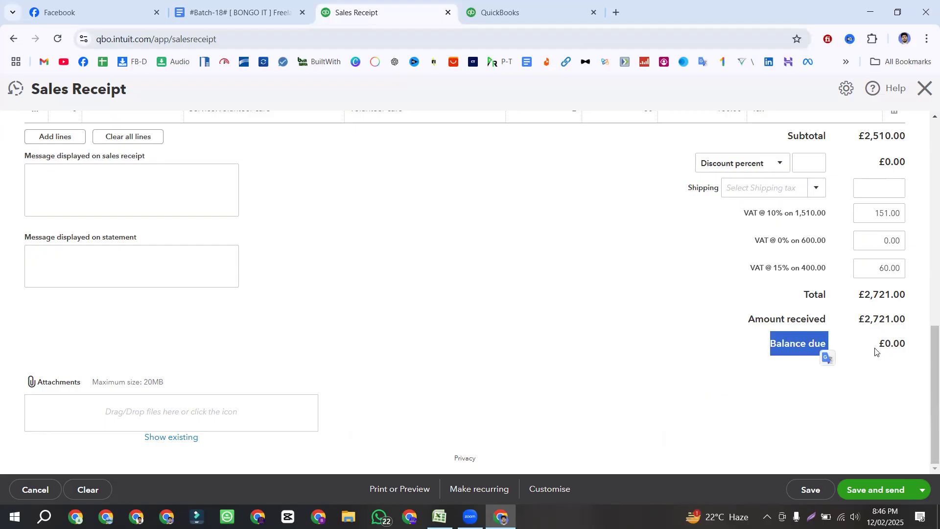
{"action": "left_click_drag", "start_coordinate": [908, 346], "coordinate": [892, 343]}
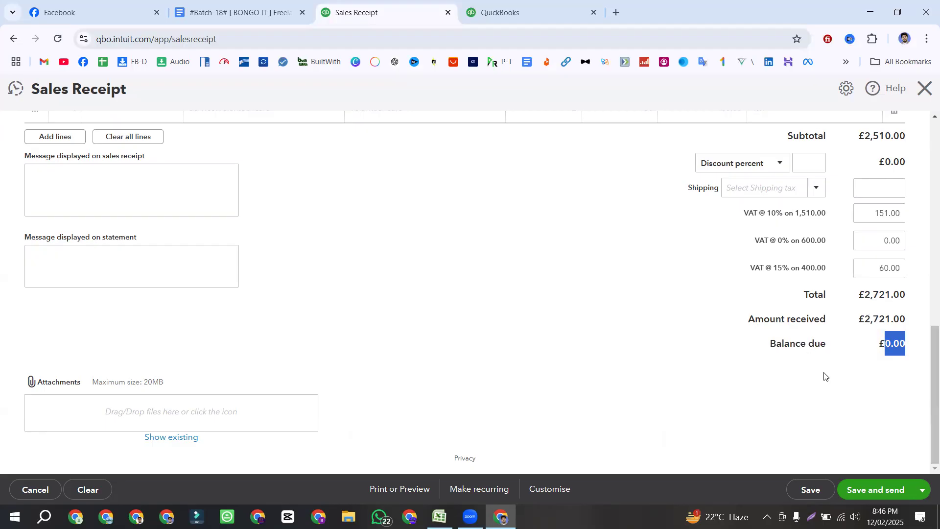
{"action": "scroll", "coordinate": [484, 356], "scroll_direction": "up", "scroll_amount": 3}
{"action": "scroll", "coordinate": [484, 357], "scroll_direction": "up", "scroll_amount": 7}
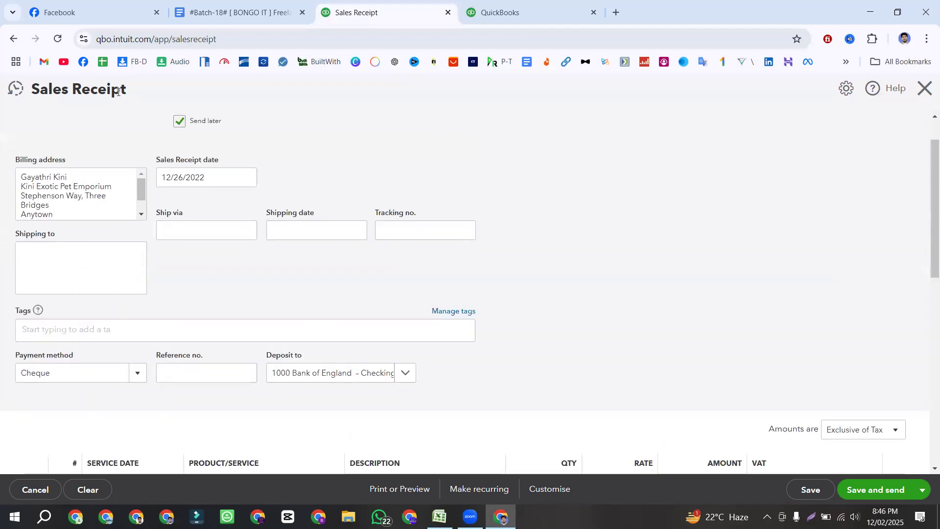
{"action": "scroll", "coordinate": [508, 143], "scroll_direction": "down", "scroll_amount": 10}
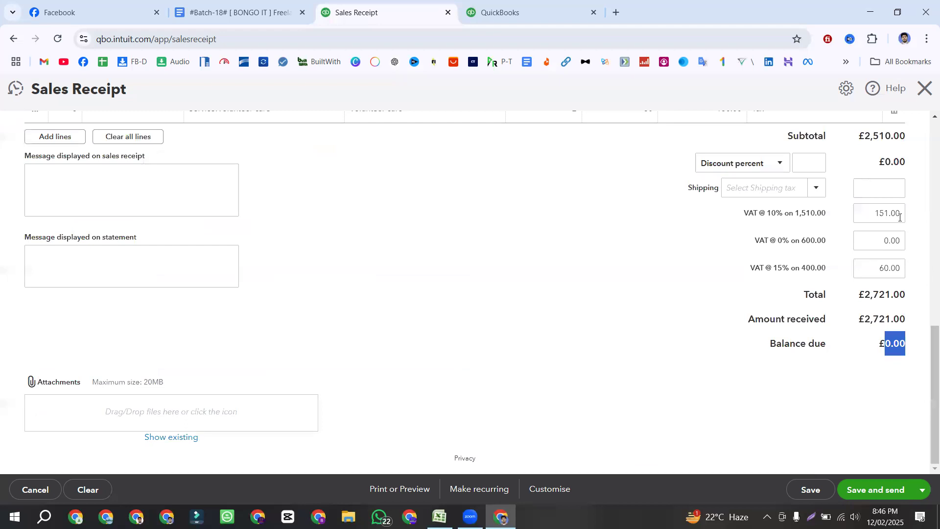
{"action": "triple_click", "coordinate": [897, 345]}
Save and close the completed sales receipt without sending it
{"action": "left_click", "coordinate": [922, 494]}
{"action": "left_click", "coordinate": [703, 419]}
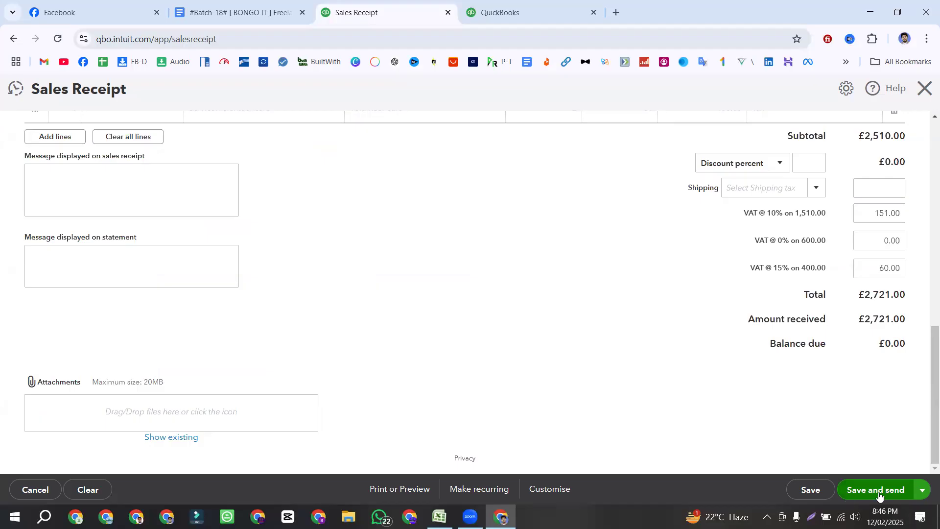
{"action": "left_click", "coordinate": [925, 491]}
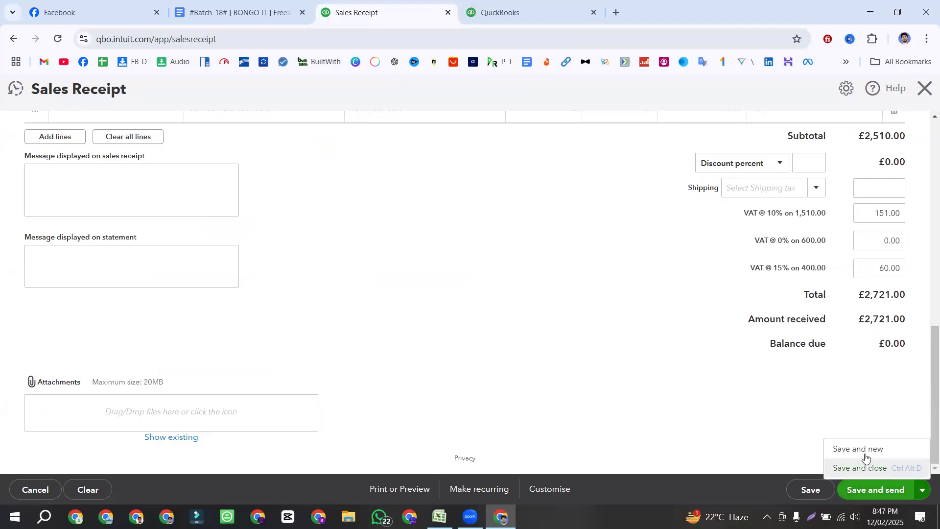
{"action": "left_click", "coordinate": [872, 469]}
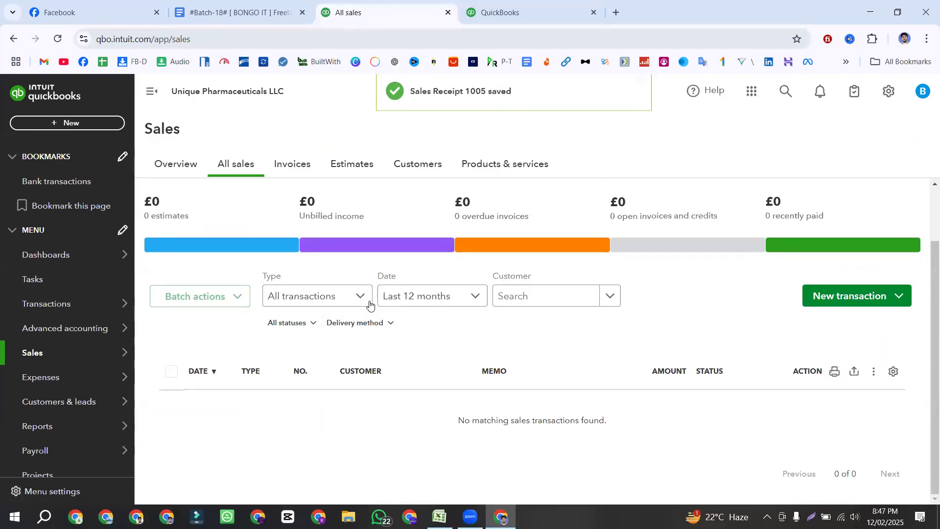
Filter the sales transactions to All dates and check the new sales receipt's entry, amount and status in the list
{"action": "left_click", "coordinate": [424, 363]}
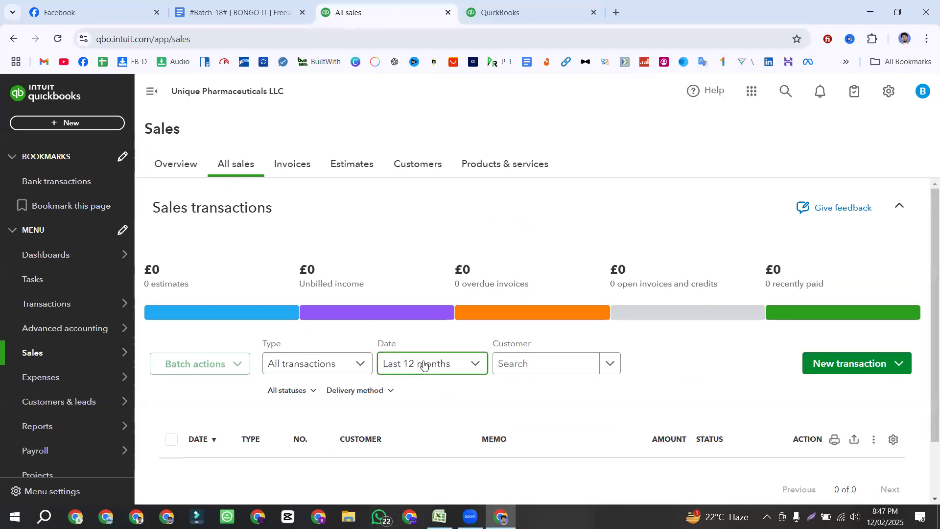
{"action": "scroll", "coordinate": [412, 192], "scroll_direction": "up", "scroll_amount": 5}
{"action": "left_click", "coordinate": [409, 97]}
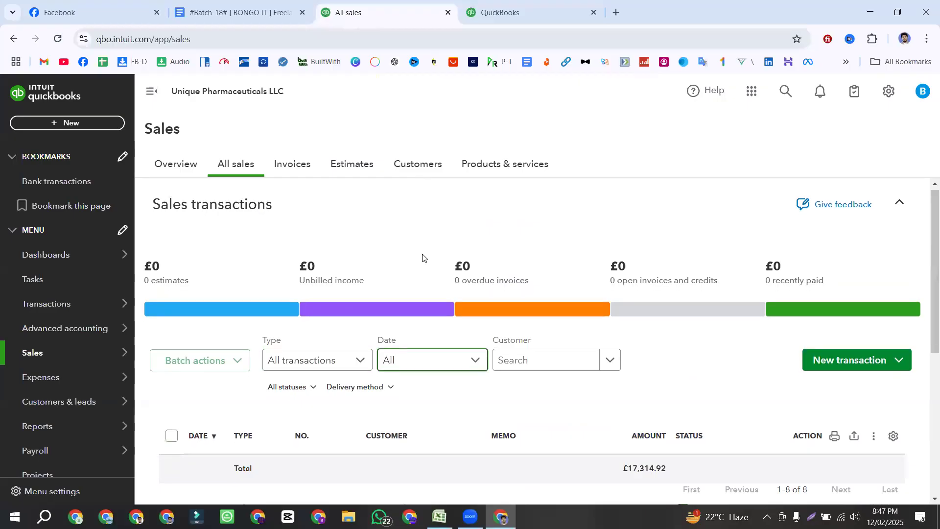
{"action": "scroll", "coordinate": [424, 258], "scroll_direction": "down", "scroll_amount": 5}
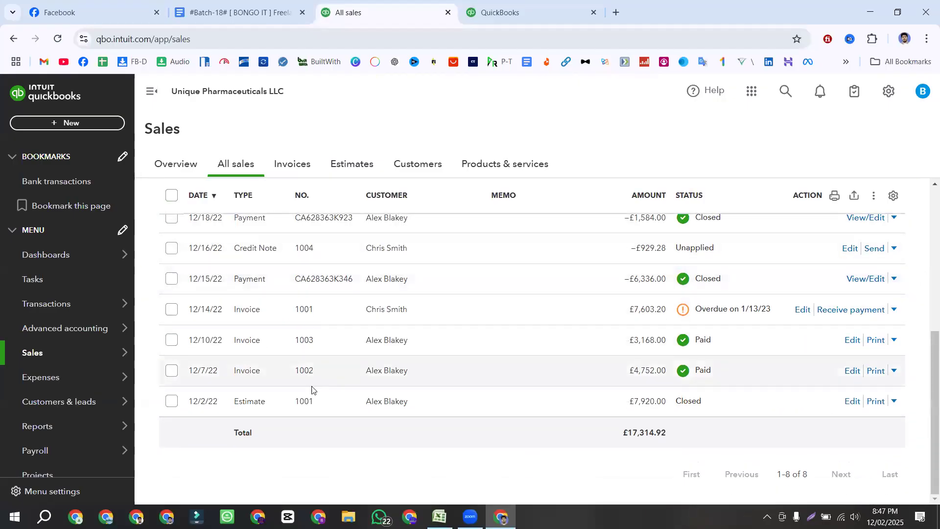
{"action": "scroll", "coordinate": [310, 377], "scroll_direction": "up", "scroll_amount": 3}
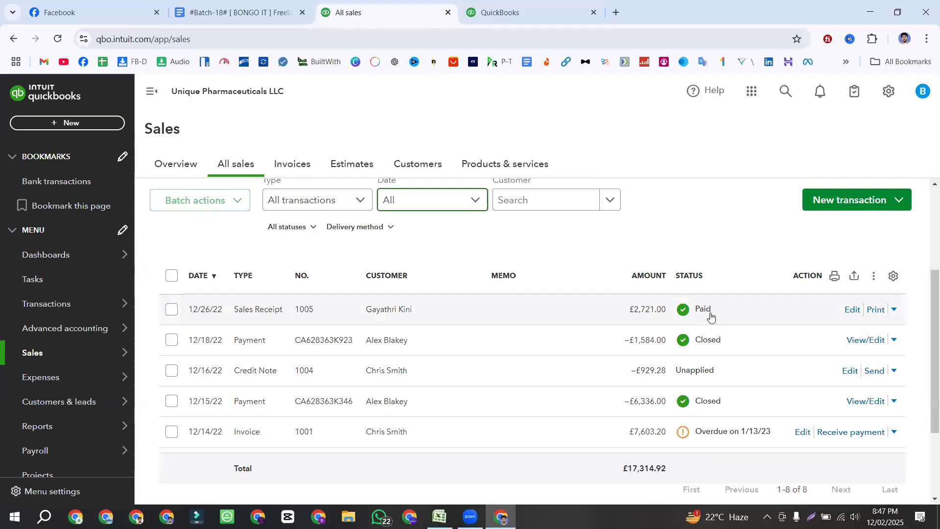
{"action": "scroll", "coordinate": [711, 317], "scroll_direction": "up", "scroll_amount": 3}
Consult the Class 9 Managing Sales outline in Google Docs, comparing the Sales Receipt and Refund Receipt topics
{"action": "left_click", "coordinate": [220, 12]}
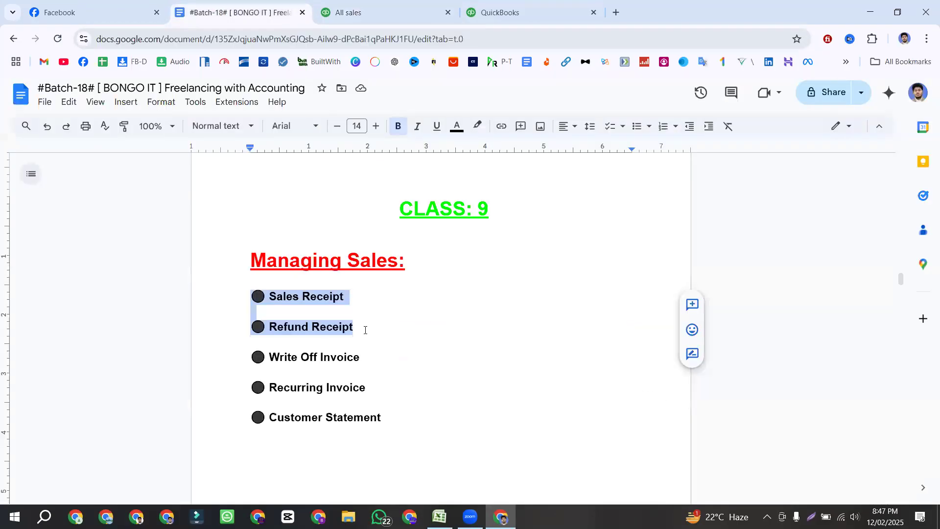
{"action": "left_click", "coordinate": [365, 330]}
{"action": "left_click_drag", "start_coordinate": [363, 328], "coordinate": [252, 327]}
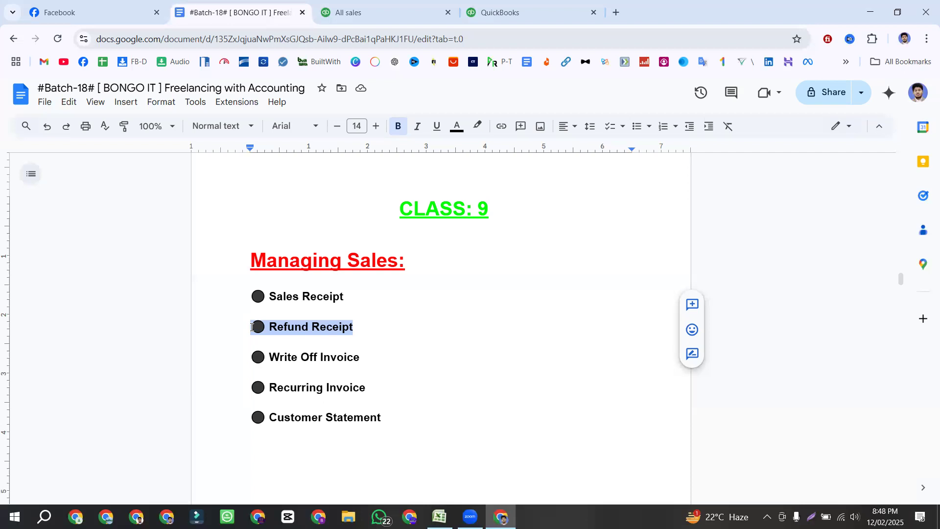
{"action": "left_click_drag", "start_coordinate": [347, 297], "coordinate": [302, 296]}
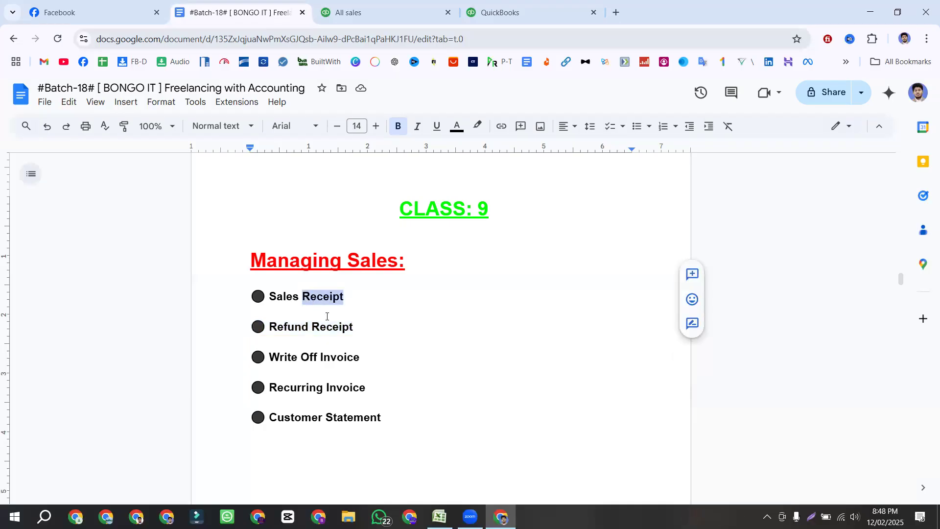
{"action": "left_click_drag", "start_coordinate": [353, 326], "coordinate": [310, 327]}
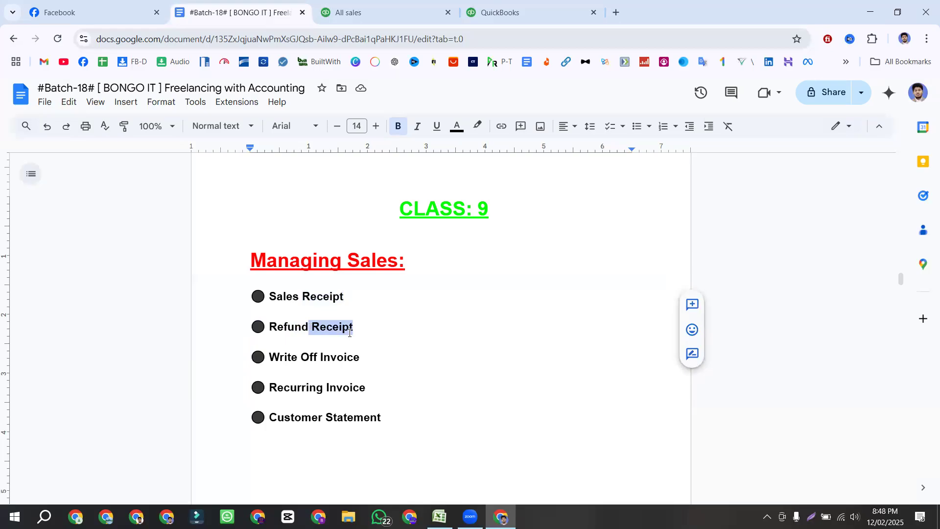
{"action": "left_click", "coordinate": [376, 329]}
{"action": "left_click_drag", "start_coordinate": [375, 329], "coordinate": [264, 328]}
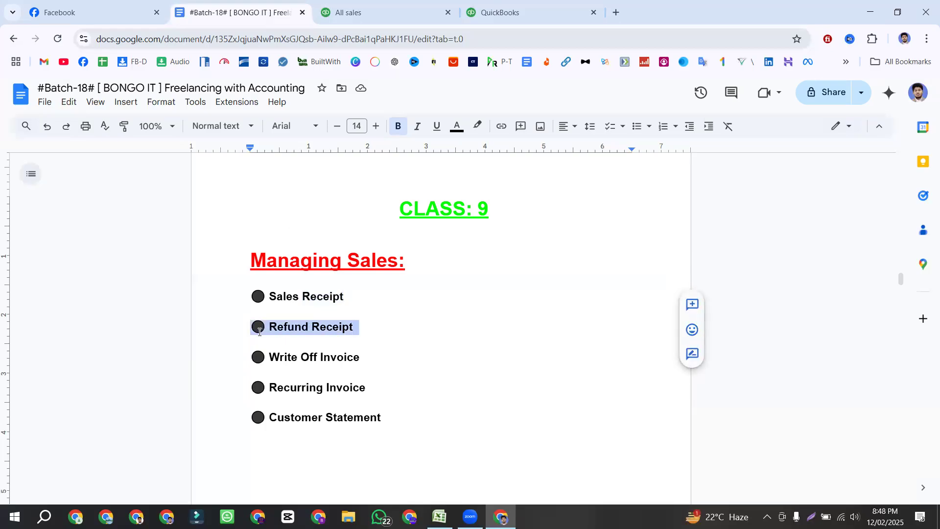
Examine the Sales Receipt-2(Refund) sheet in Excel for its customer, invoice date, product lines, quantities and tax rates
{"action": "left_click", "coordinate": [358, 4]}
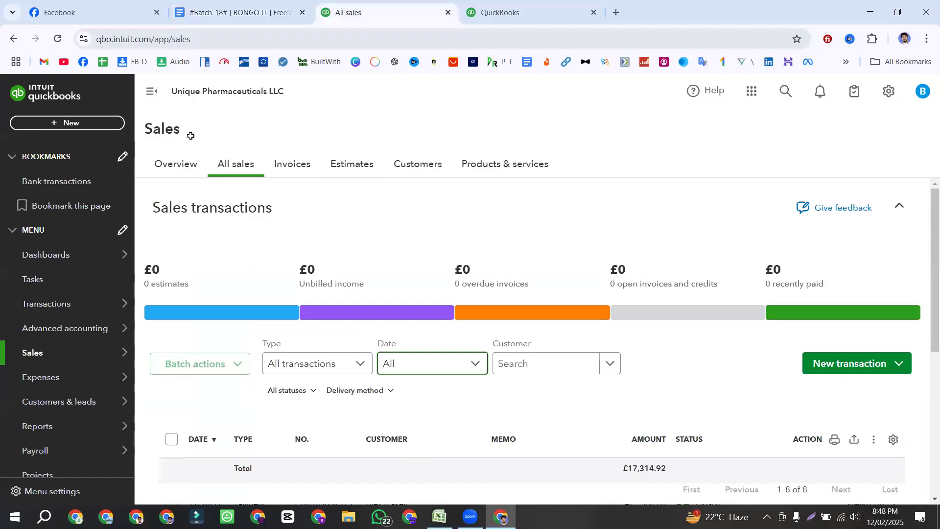
{"action": "key", "text": "alt+Tab"}
{"action": "left_click_drag", "start_coordinate": [435, 178], "coordinate": [435, 179]}
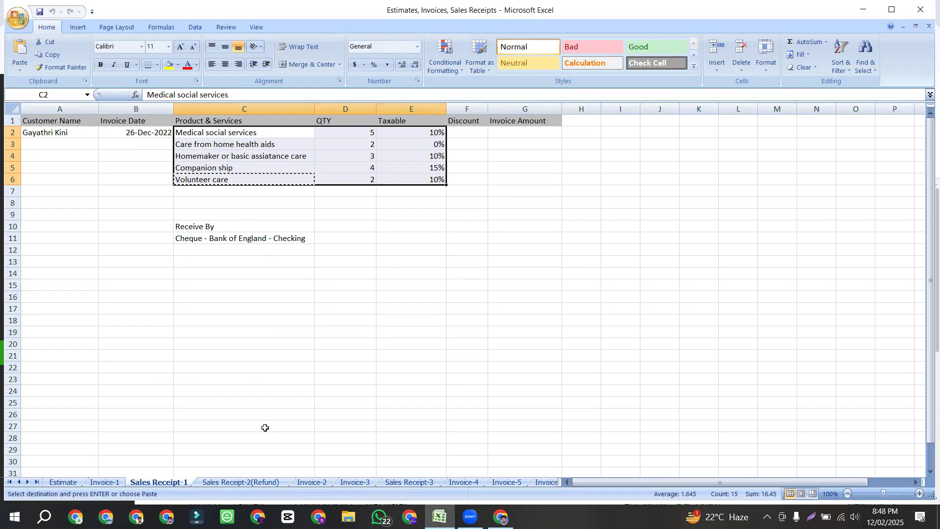
{"action": "left_click", "coordinate": [229, 482]}
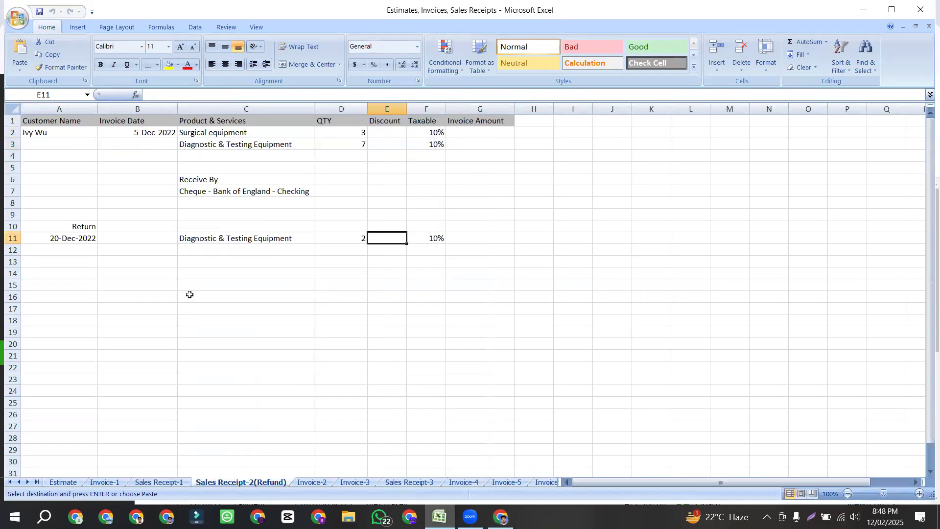
{"action": "left_click", "coordinate": [43, 132]}
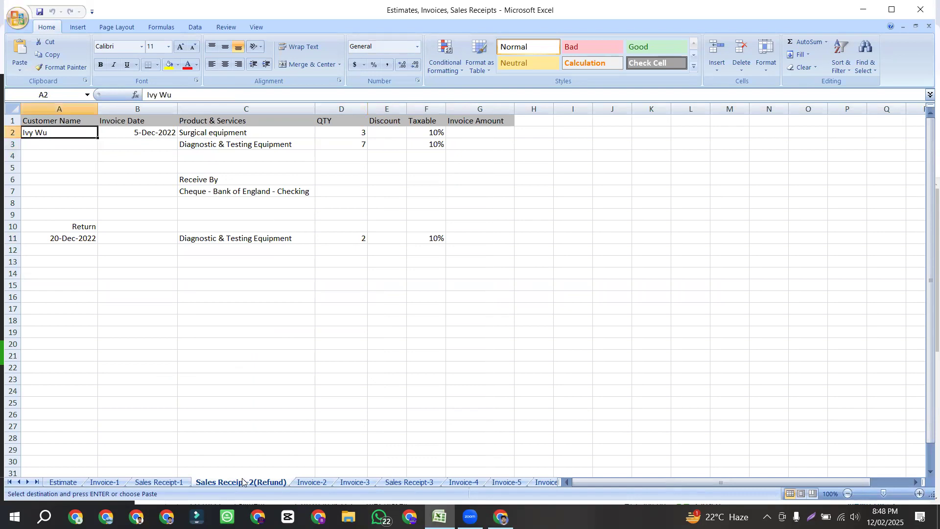
{"action": "left_click", "coordinate": [162, 482]}
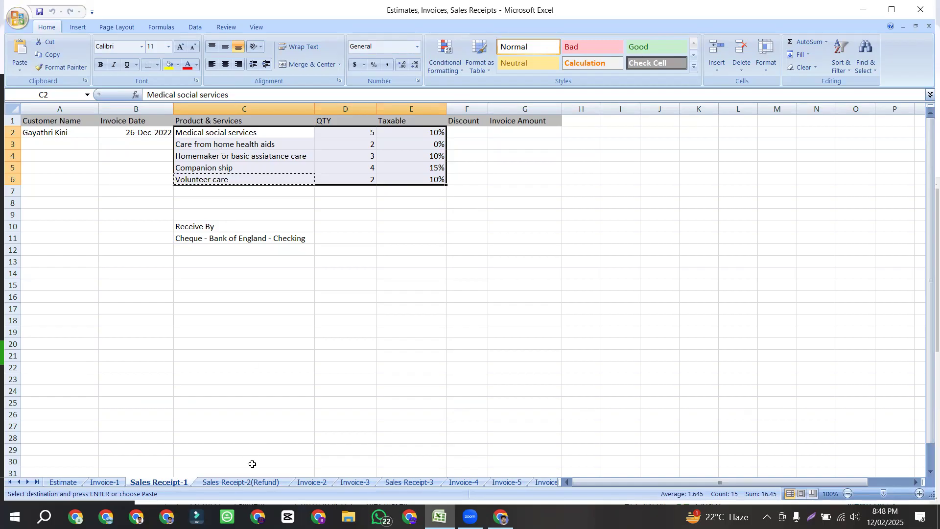
{"action": "left_click", "coordinate": [223, 482]}
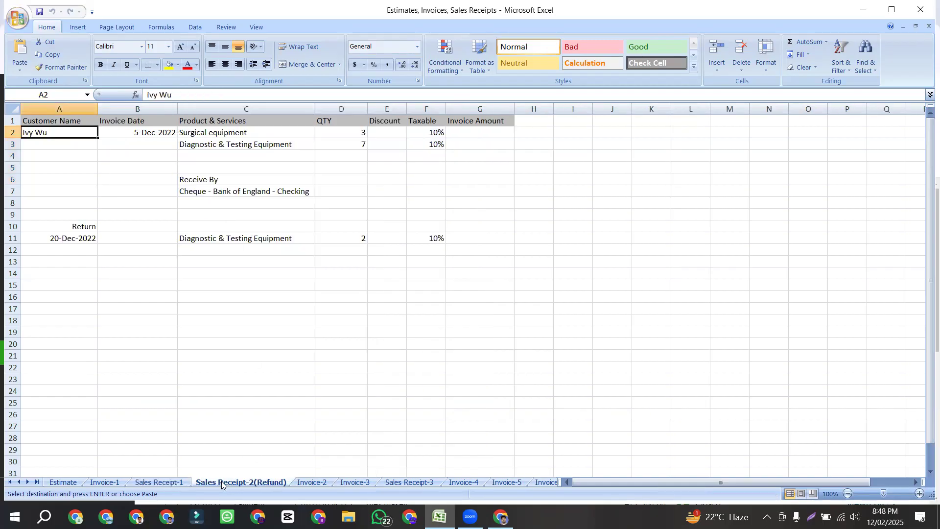
{"action": "left_click_drag", "start_coordinate": [131, 132], "coordinate": [439, 144]}
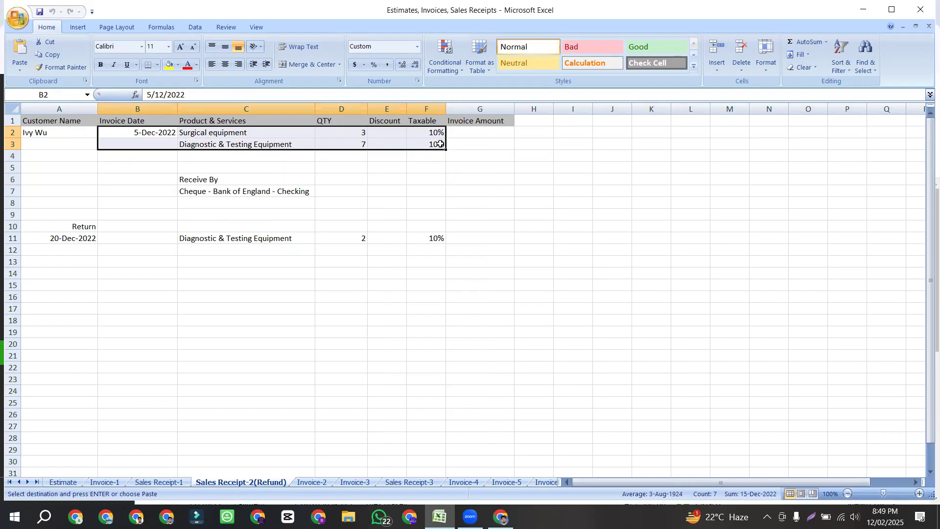
Copy the customer name from cell A2 of the Sales Receipt-2(Refund) sheet, and review the two product rows beside it
{"action": "left_click", "coordinate": [60, 138]}
{"action": "key", "text": "ctrl+c"}
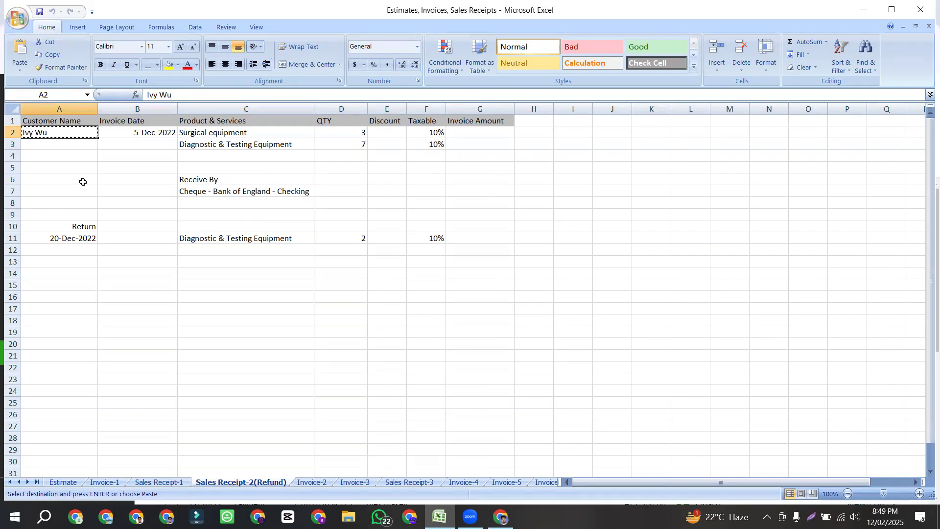
{"action": "left_click_drag", "start_coordinate": [69, 129], "coordinate": [429, 149]}
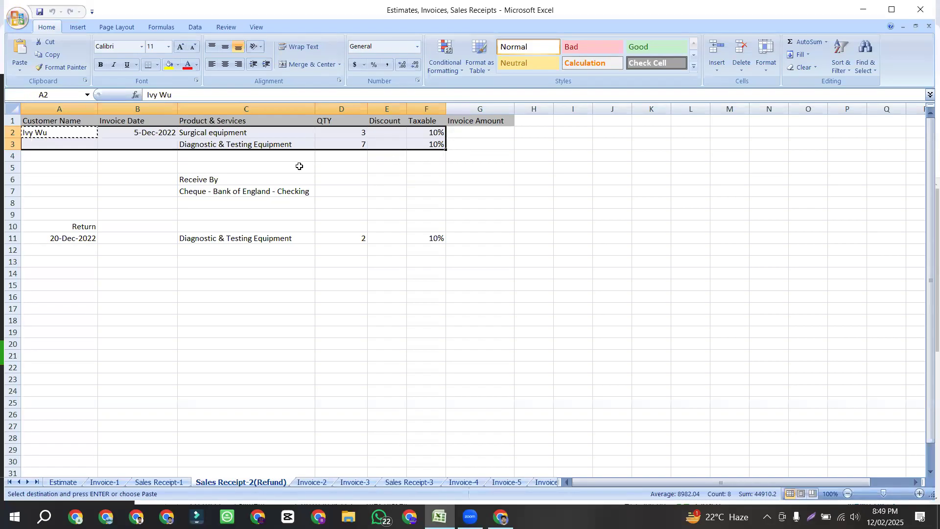
{"action": "left_click", "coordinate": [179, 164]}
{"action": "left_click", "coordinate": [63, 134]}
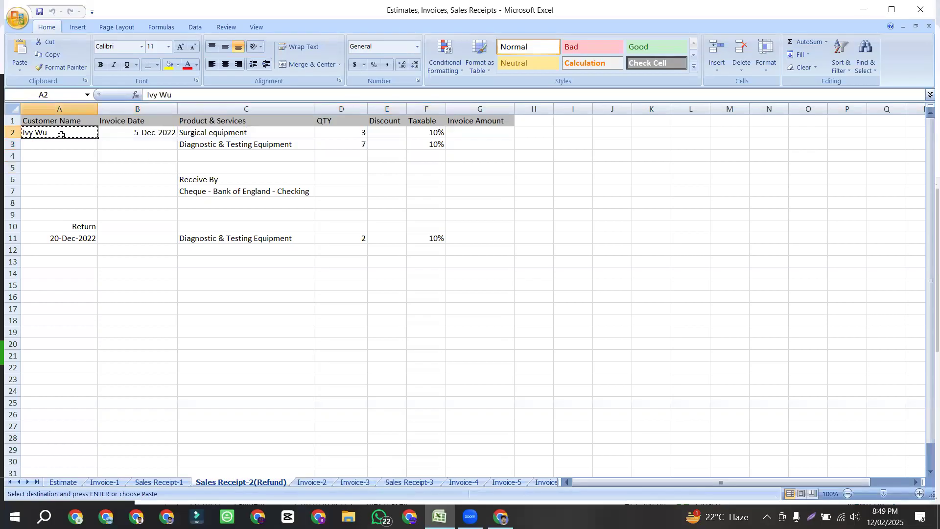
Create a new sales receipt in QuickBooks and choose the copied Sales Receipt-2(Refund) customer for it
{"action": "left_click", "coordinate": [500, 511]}
{"action": "left_click", "coordinate": [53, 121]}
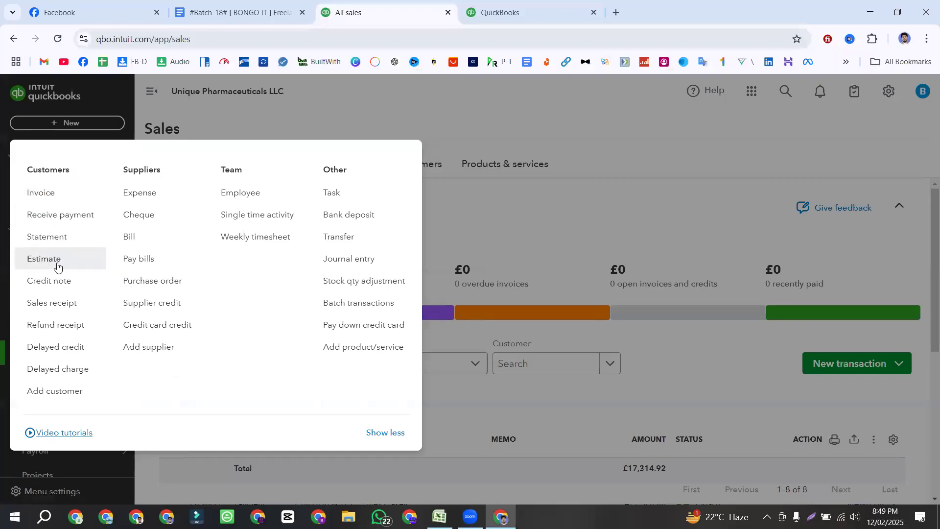
{"action": "left_click", "coordinate": [62, 303]}
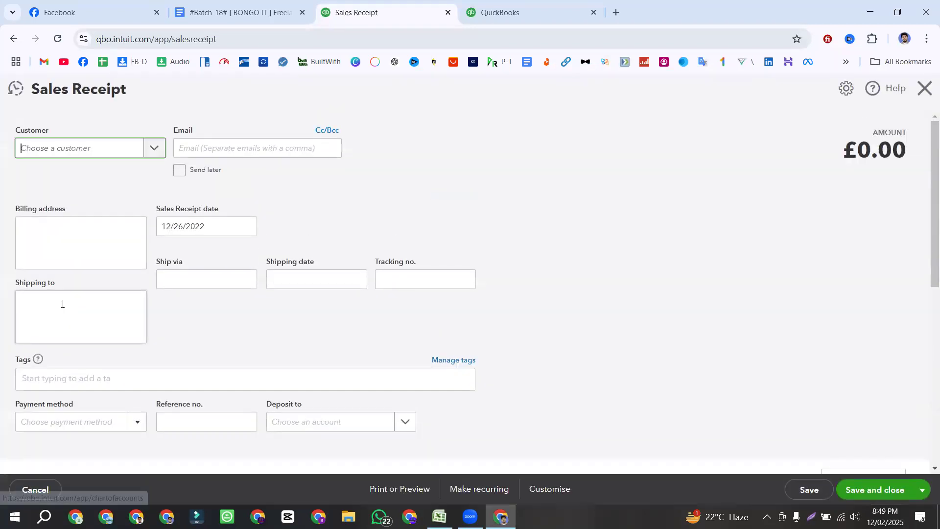
{"action": "type", "text": "Ivy Wu"}
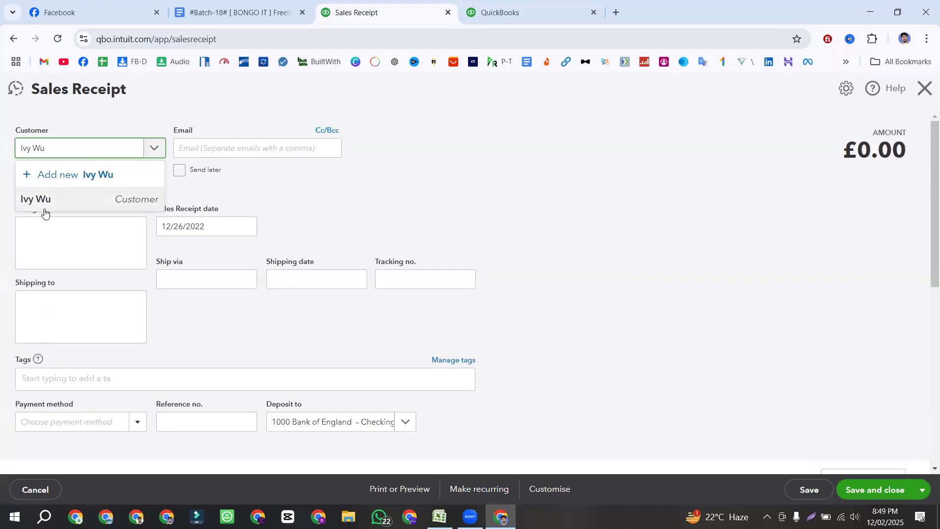
{"action": "left_click", "coordinate": [110, 200]}
Check the invoice date on the Excel sheet and set the QuickBooks sales receipt date to 12/05/2022
{"action": "scroll", "coordinate": [262, 218], "scroll_direction": "down", "scroll_amount": 4}
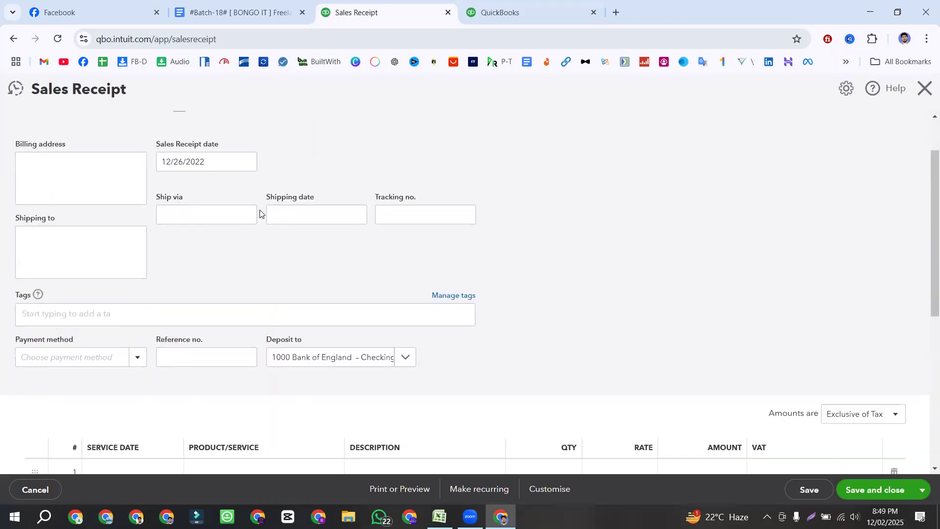
{"action": "scroll", "coordinate": [255, 234], "scroll_direction": "down", "scroll_amount": 2}
{"action": "scroll", "coordinate": [248, 225], "scroll_direction": "up", "scroll_amount": 4}
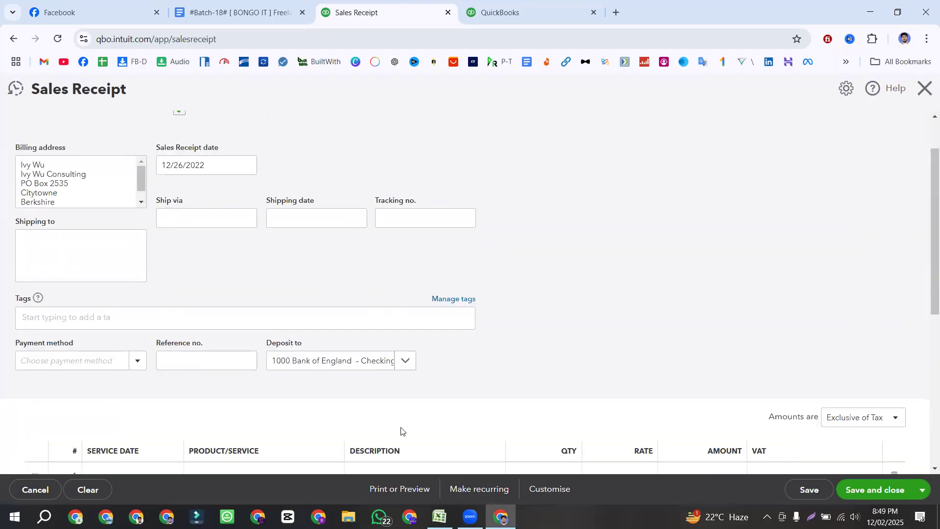
{"action": "left_click", "coordinate": [439, 516]}
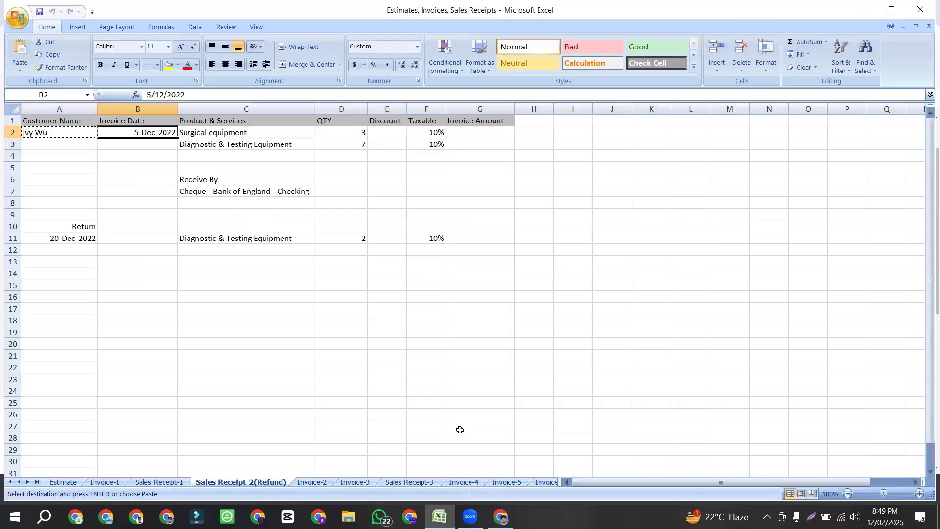
{"action": "key", "text": "alt+Tab"}
{"action": "left_click", "coordinate": [225, 165]}
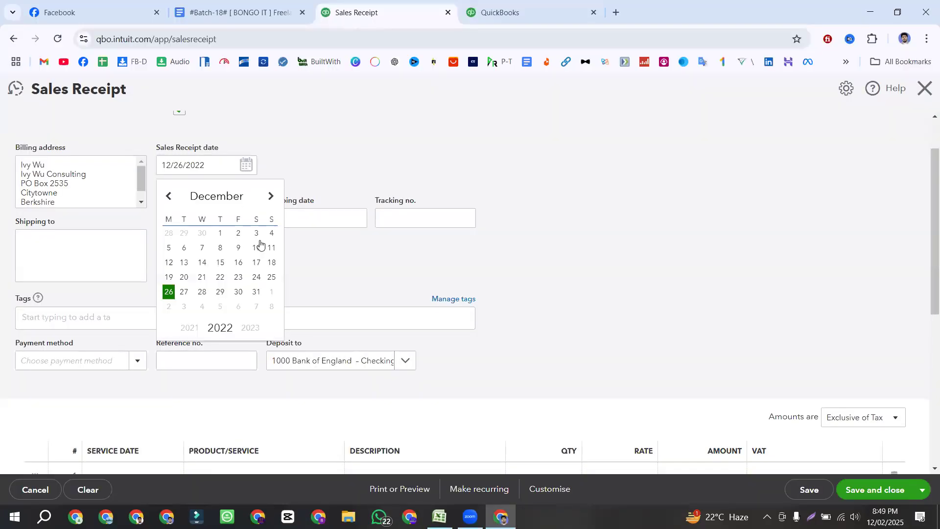
{"action": "left_click", "coordinate": [169, 249]}
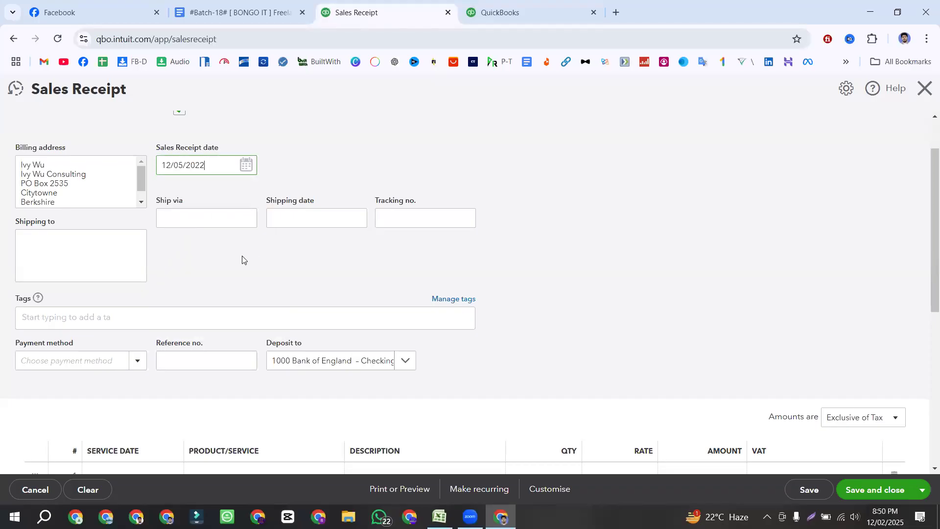
Copy Surgical equipment from cell C2 of the Excel sheet, and check its quantity and tax rate in the same row
{"action": "scroll", "coordinate": [241, 256], "scroll_direction": "down", "scroll_amount": 4}
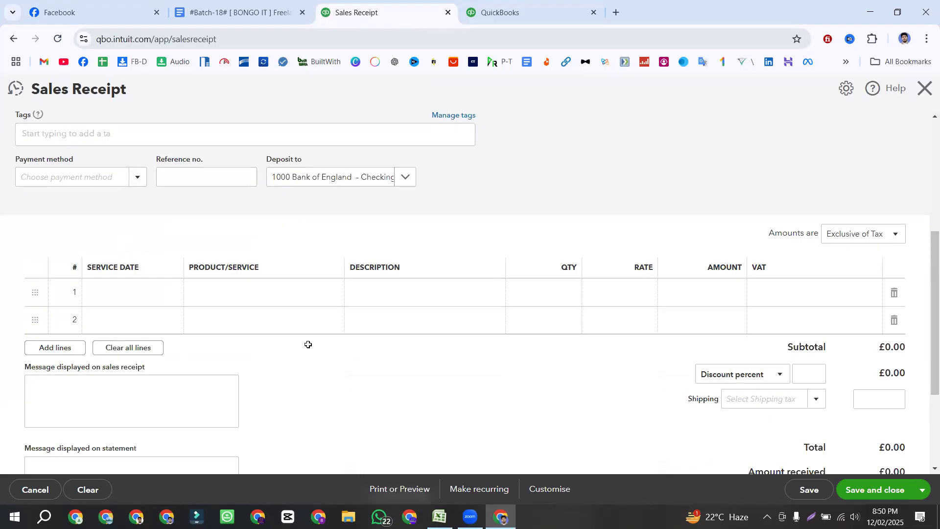
{"action": "key", "text": "alt+Tab"}
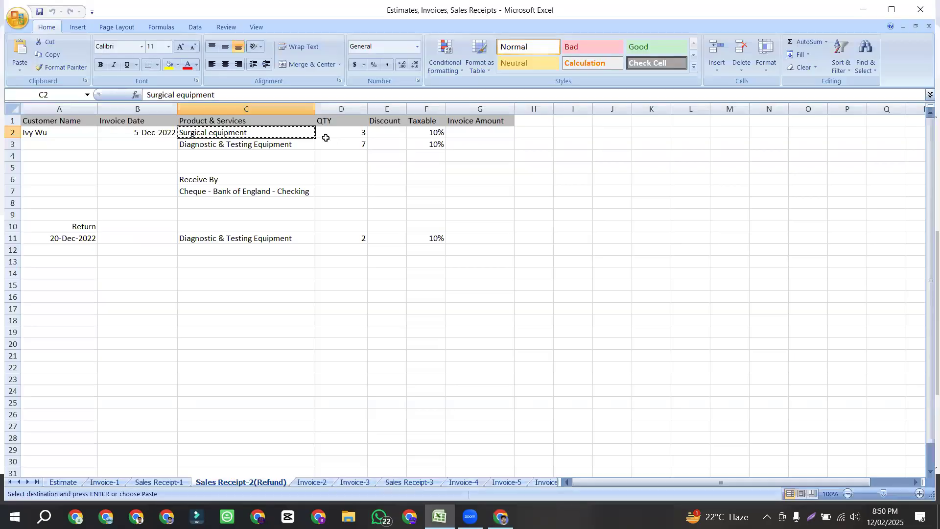
{"action": "left_click", "coordinate": [344, 134]}
{"action": "key", "text": "Right"}
{"action": "key", "text": "Right"}
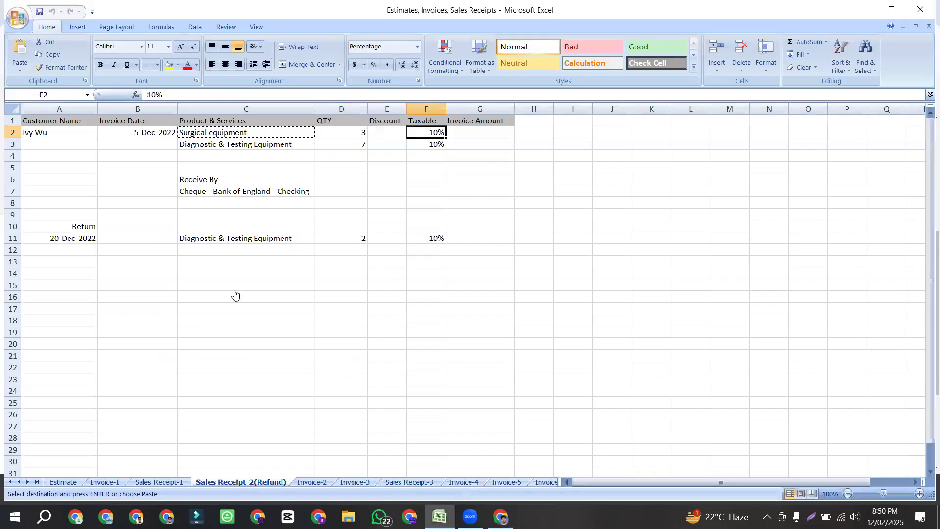
Add Surgical equipment as the first product line of the QuickBooks receipt, with quantity 3 and Tax (10%)
{"action": "key", "text": "alt+Tab"}
{"action": "key", "text": "ctrl+v"}
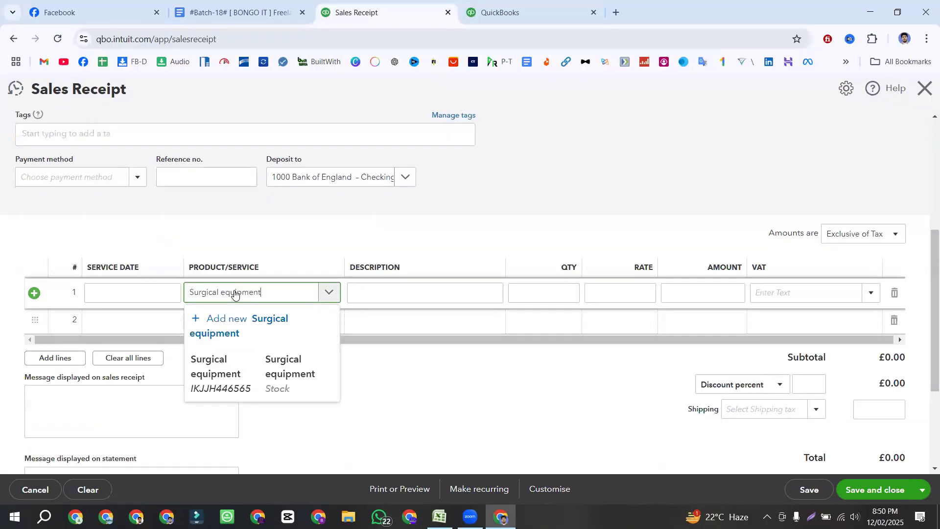
{"action": "left_click", "coordinate": [237, 366]}
{"action": "left_click", "coordinate": [566, 289]}
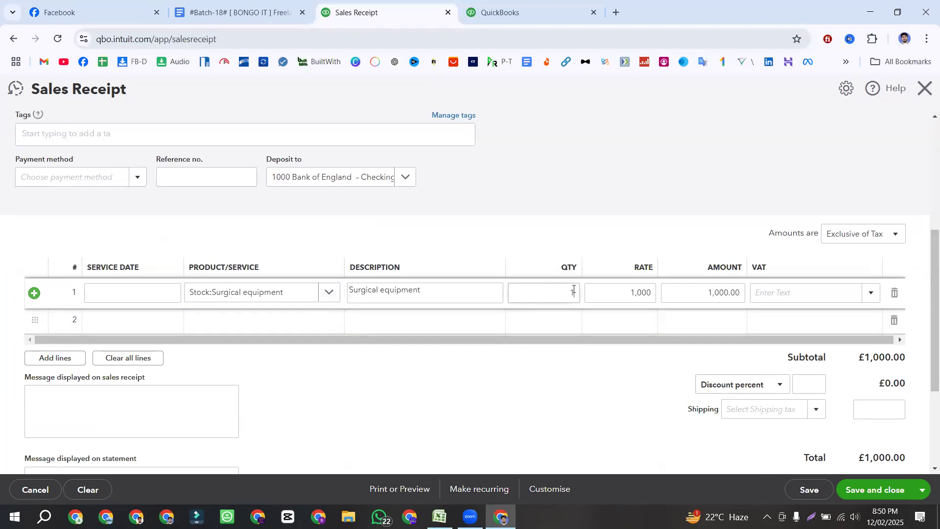
{"action": "left_click", "coordinate": [871, 293]}
{"action": "left_click", "coordinate": [778, 429]}
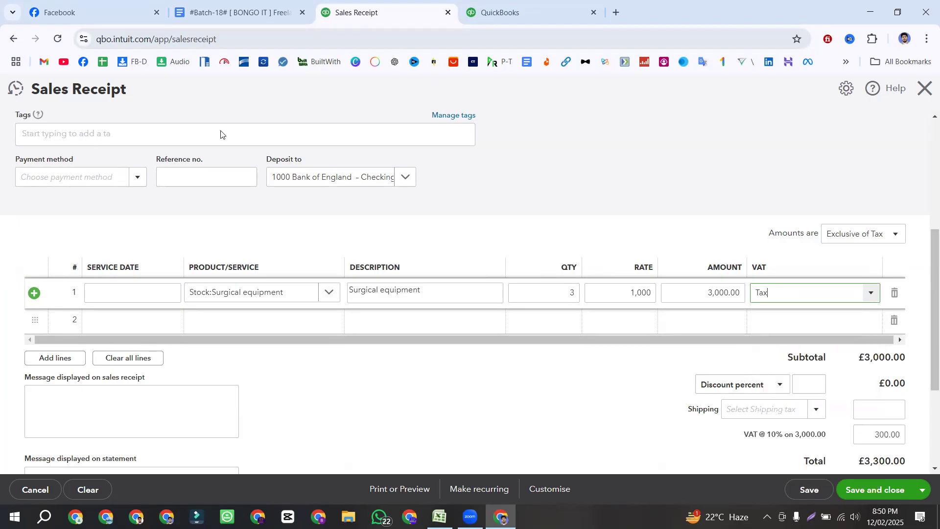
Copy Diagnostic & Testing Equipment from cell C3 of the Excel sheet, and check the quantity and tax rate beside it
{"action": "key", "text": "alt+Tab"}
{"action": "left_click", "coordinate": [414, 132]}
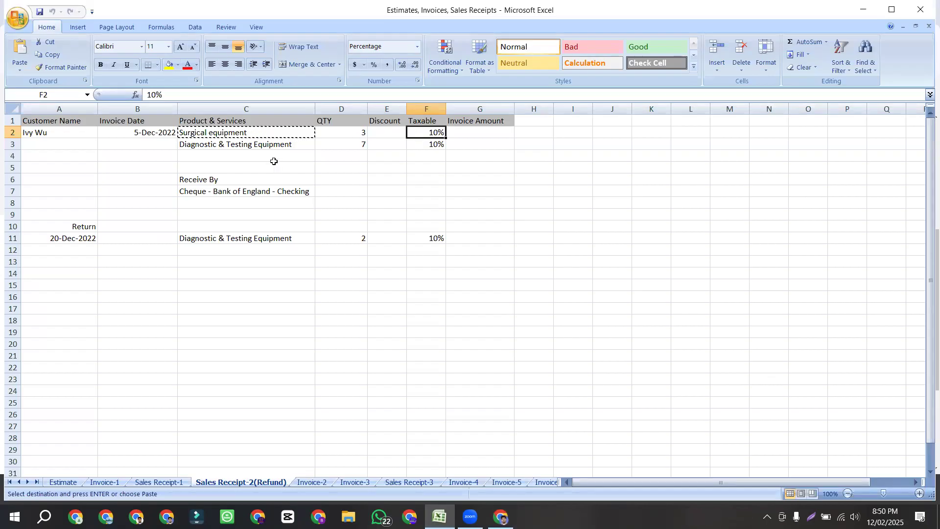
{"action": "left_click", "coordinate": [242, 146]}
{"action": "key", "text": "ctrl+c"}
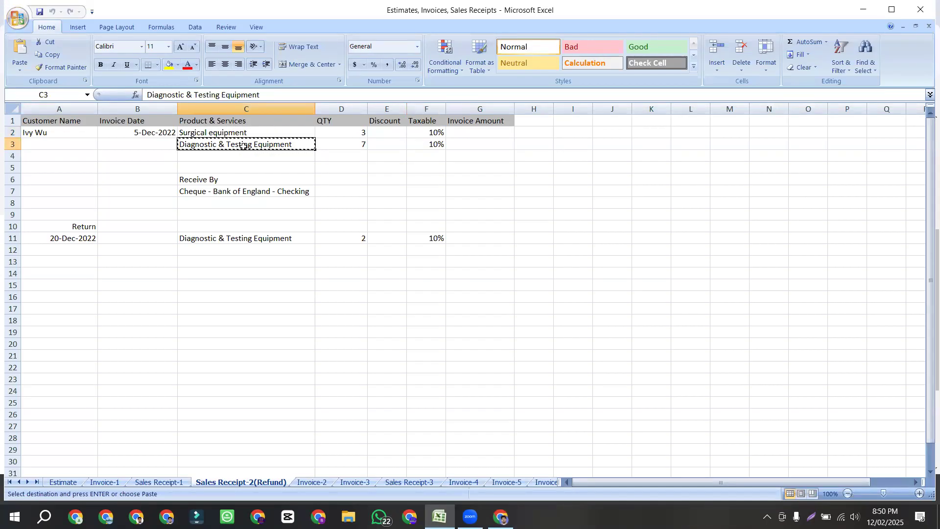
{"action": "left_click", "coordinate": [361, 144]}
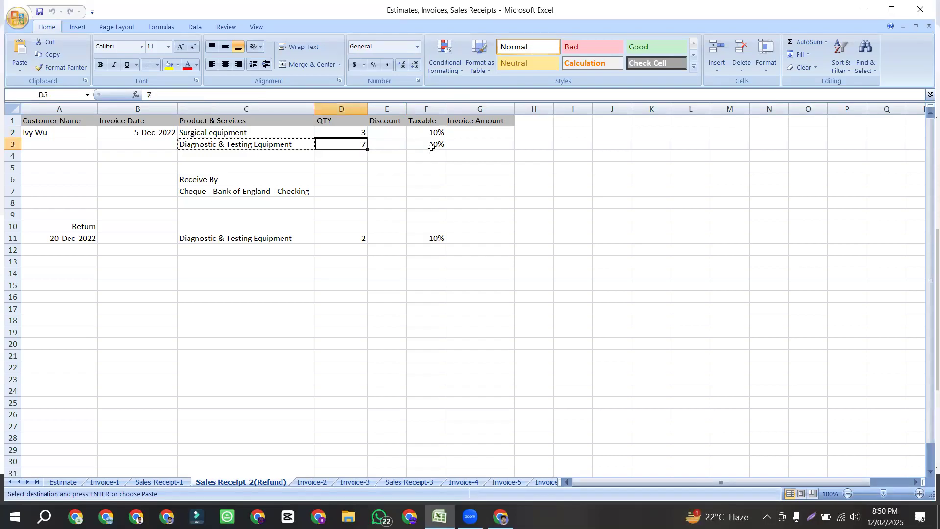
{"action": "left_click", "coordinate": [432, 147]}
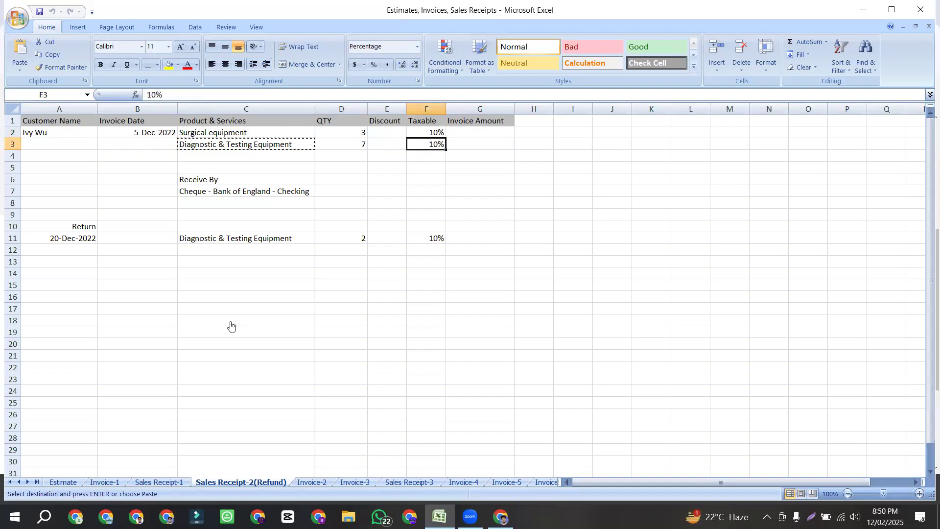
Add Diagnostic & Testing Equipment as the second product line of the QuickBooks receipt, with quantity 7 and Tax (10%)
{"action": "key", "text": "alt+Tab"}
{"action": "key", "text": "ctrl+v"}
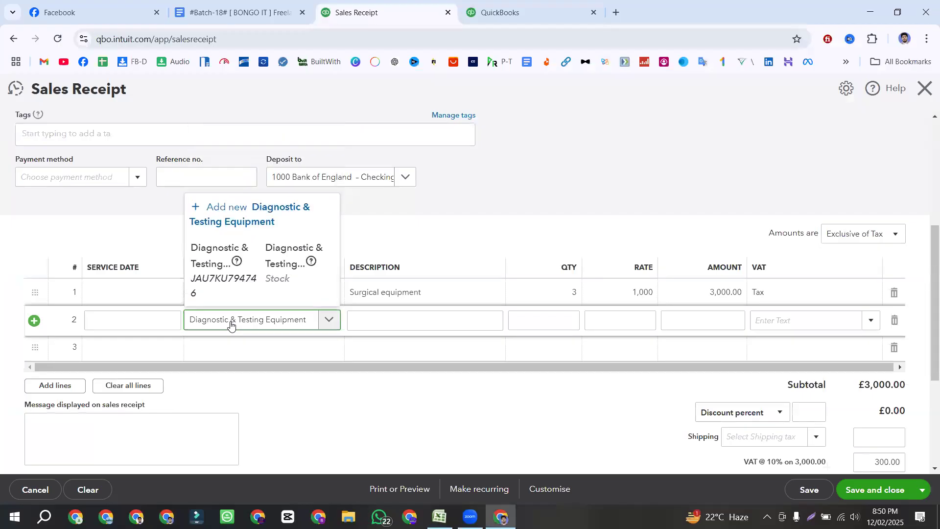
{"action": "left_click", "coordinate": [217, 263]}
{"action": "double_click", "coordinate": [574, 321]}
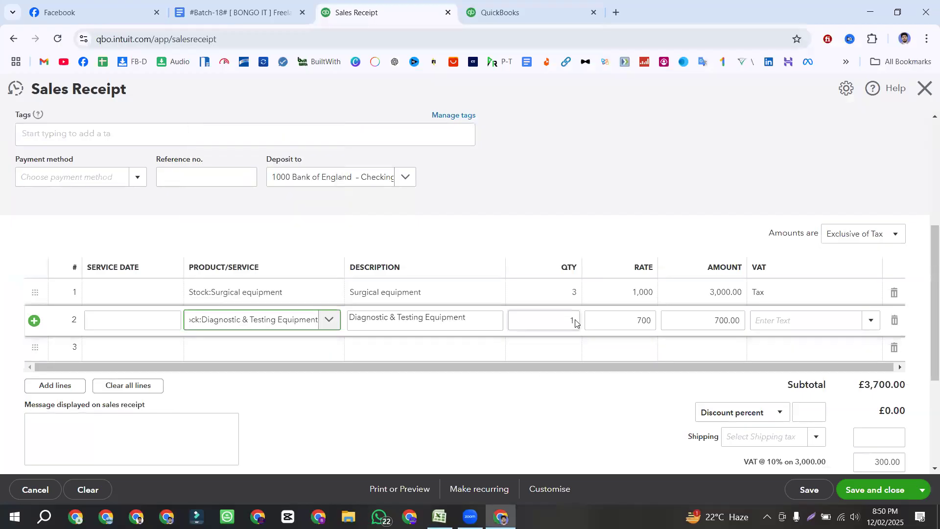
{"action": "type", "text": "7"}
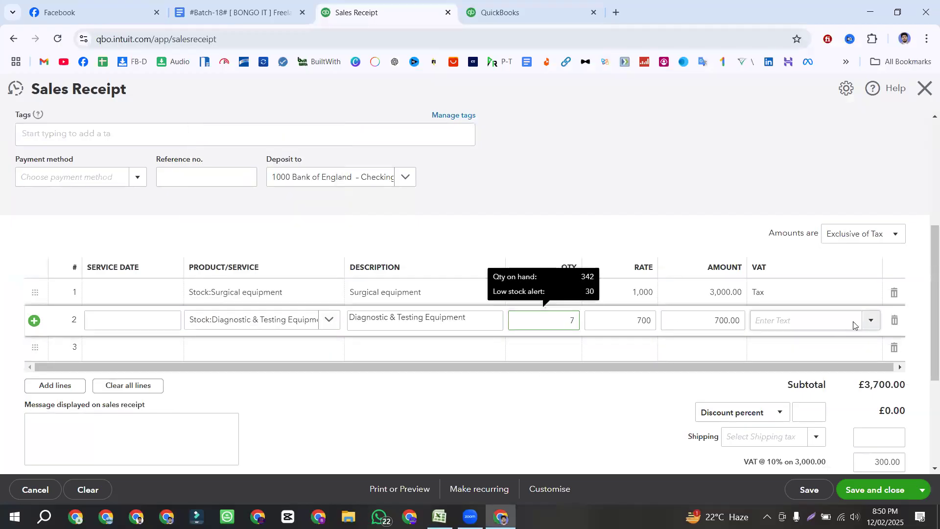
{"action": "left_click", "coordinate": [870, 322]}
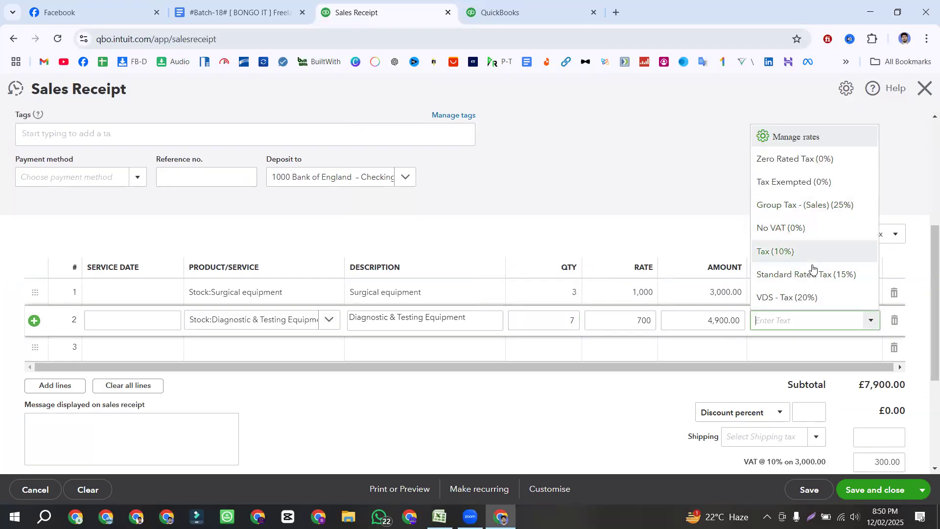
{"action": "left_click", "coordinate": [787, 252]}
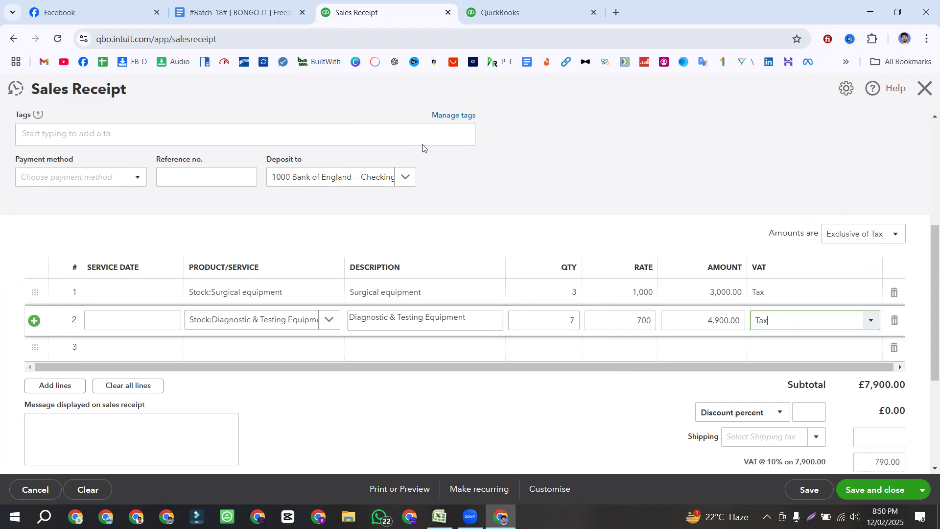
Check the Receive By details in Excel, and set the receipt's payment method to Cheque and its deposit account to 1000 Bank of England - Checking
{"action": "key", "text": "alt+Tab"}
{"action": "left_click", "coordinate": [206, 177]}
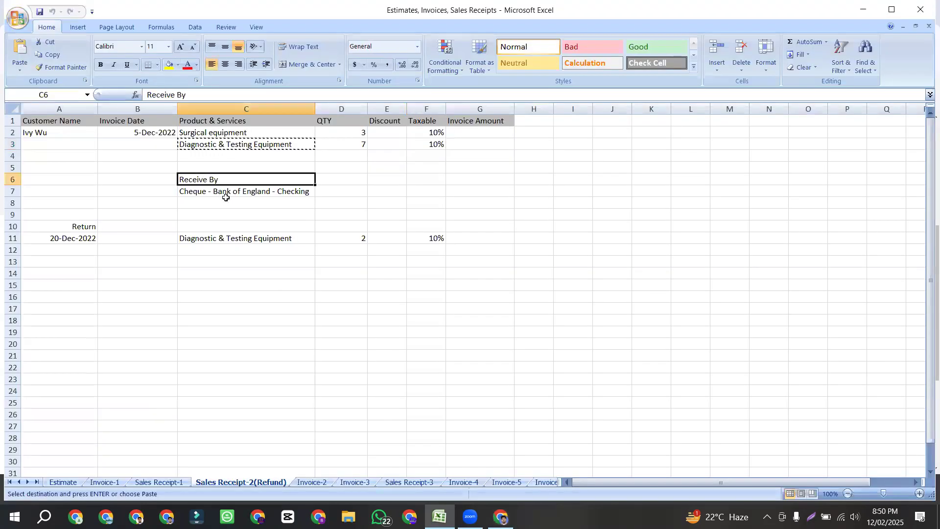
{"action": "left_click", "coordinate": [258, 191]}
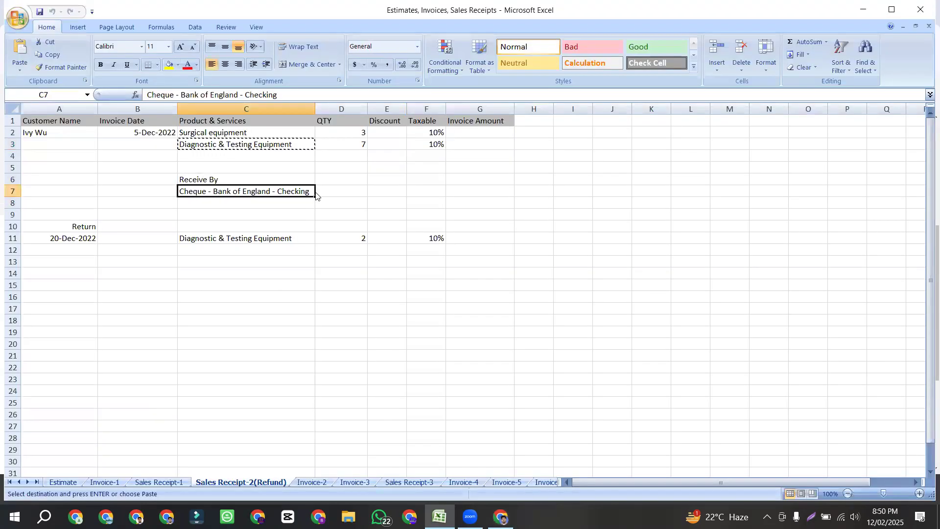
{"action": "key", "text": "alt+Tab"}
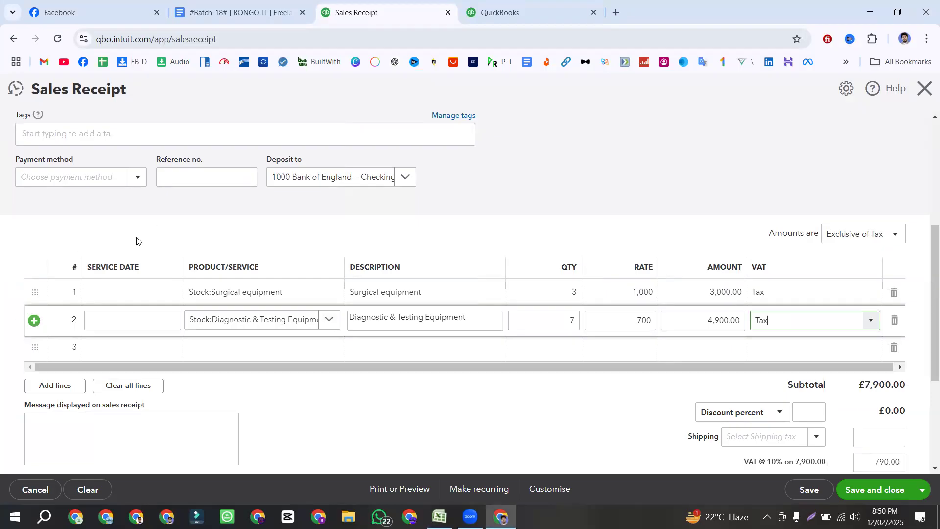
{"action": "scroll", "coordinate": [103, 245], "scroll_direction": "up", "scroll_amount": 1}
{"action": "left_click", "coordinate": [103, 243]}
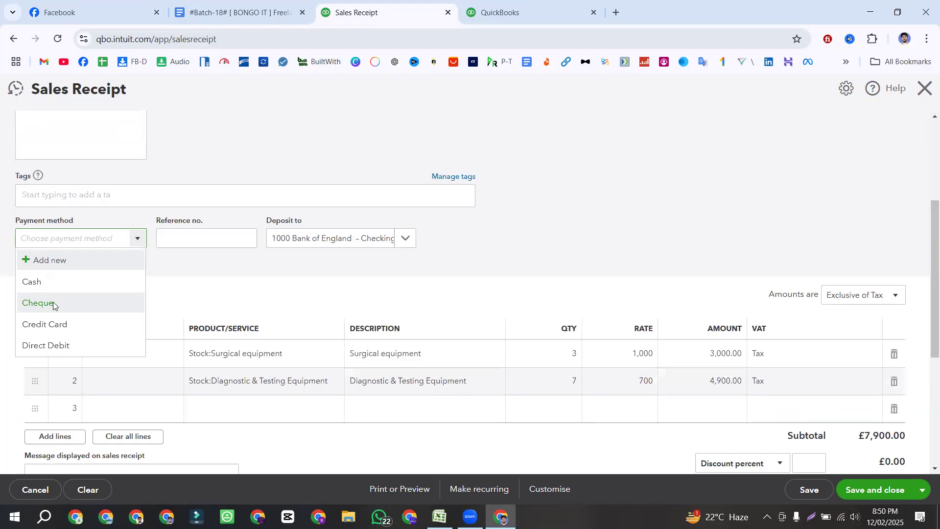
{"action": "left_click", "coordinate": [53, 304]}
{"action": "left_click", "coordinate": [406, 239]}
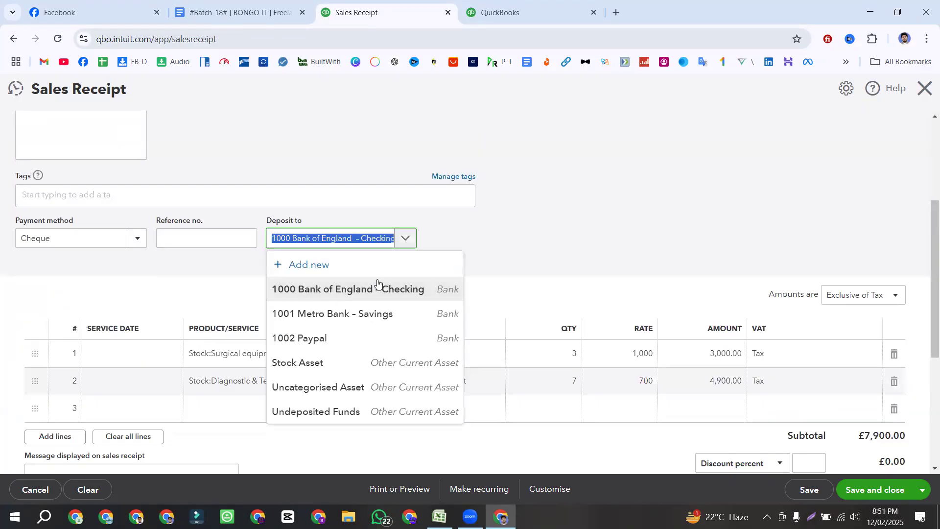
{"action": "left_click", "coordinate": [331, 290]}
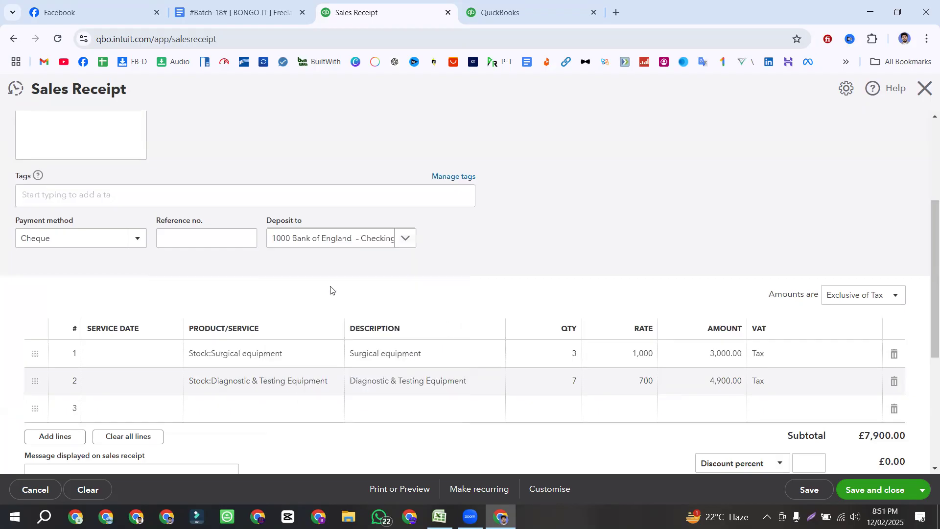
Review the completed sales receipt, delete its empty third line, and save and close it
{"action": "scroll", "coordinate": [218, 240], "scroll_direction": "up", "scroll_amount": 4}
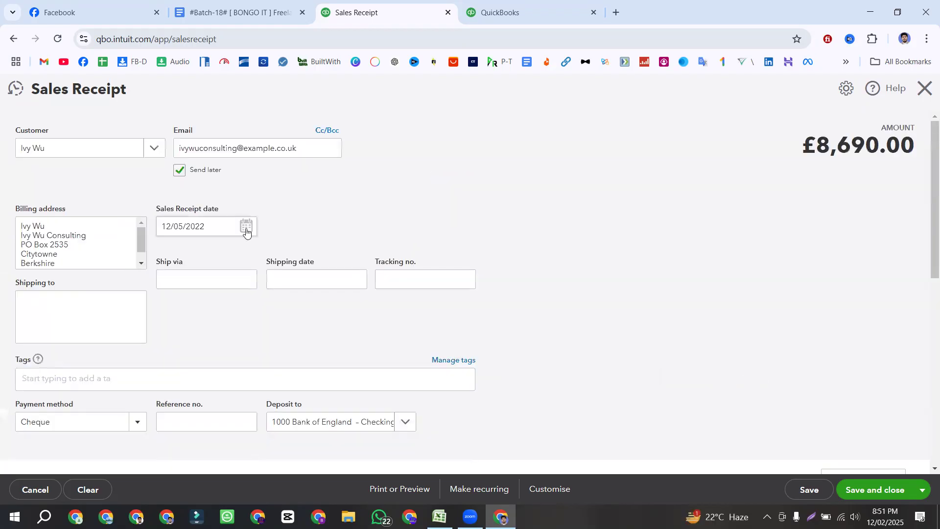
{"action": "scroll", "coordinate": [447, 218], "scroll_direction": "down", "scroll_amount": 8}
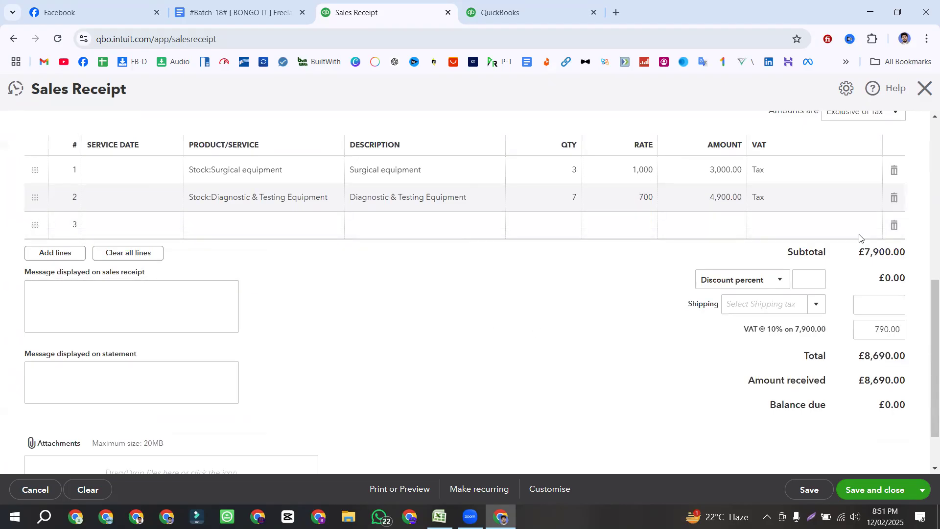
{"action": "left_click", "coordinate": [894, 225]}
Look through the All sales transaction list for the saved sales receipt
{"action": "scroll", "coordinate": [663, 332], "scroll_direction": "down", "scroll_amount": 1}
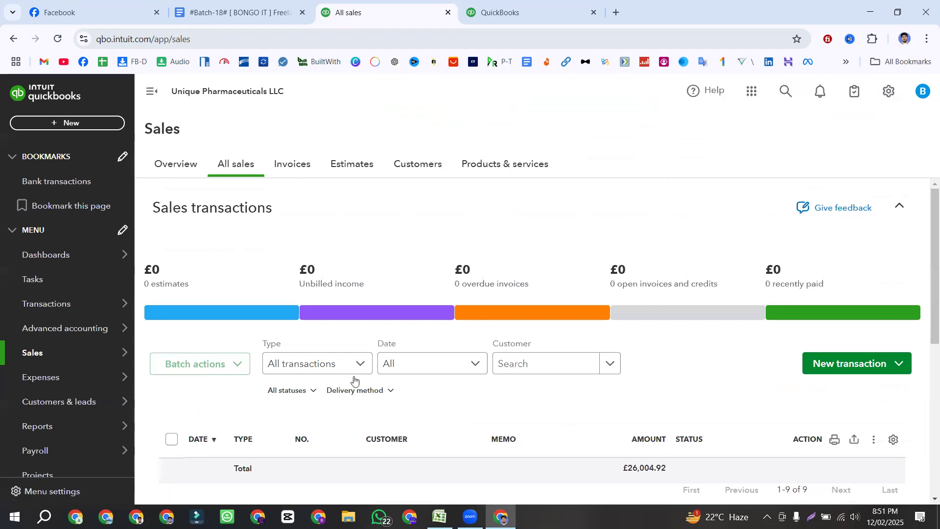
{"action": "scroll", "coordinate": [351, 382], "scroll_direction": "down", "scroll_amount": 4}
{"action": "scroll", "coordinate": [345, 379], "scroll_direction": "down", "scroll_amount": 3}
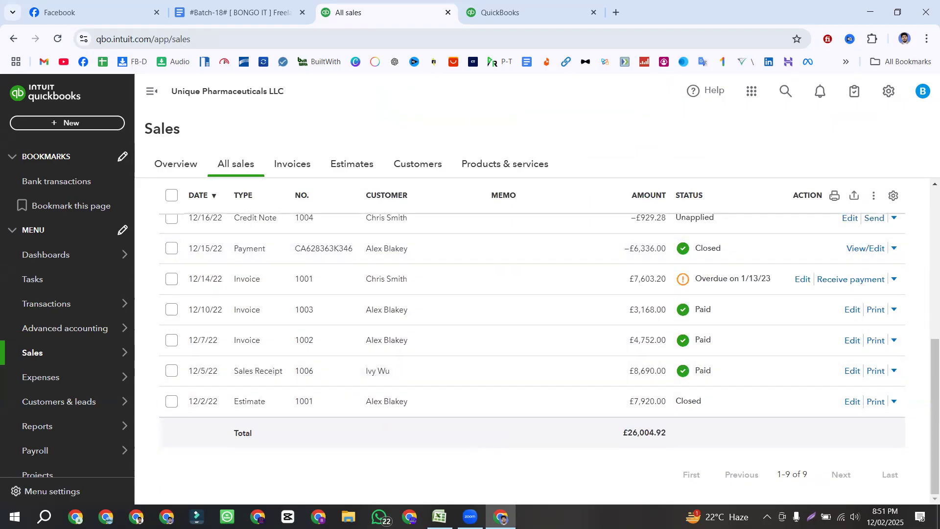
Review the Excel sheet's payment details, sold product rows and invoice date against the return date in row 11
{"action": "key", "text": "alt+Tab"}
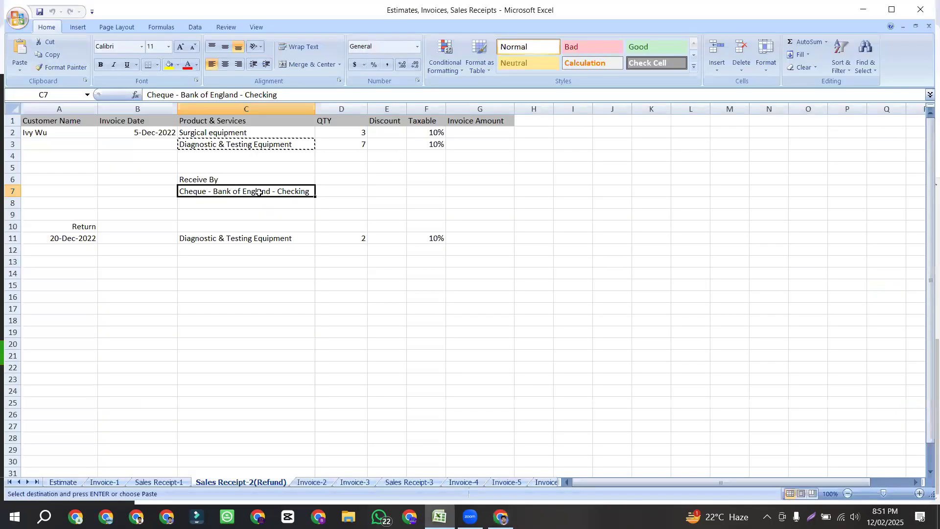
{"action": "left_click", "coordinate": [217, 203]}
{"action": "left_click", "coordinate": [191, 192]}
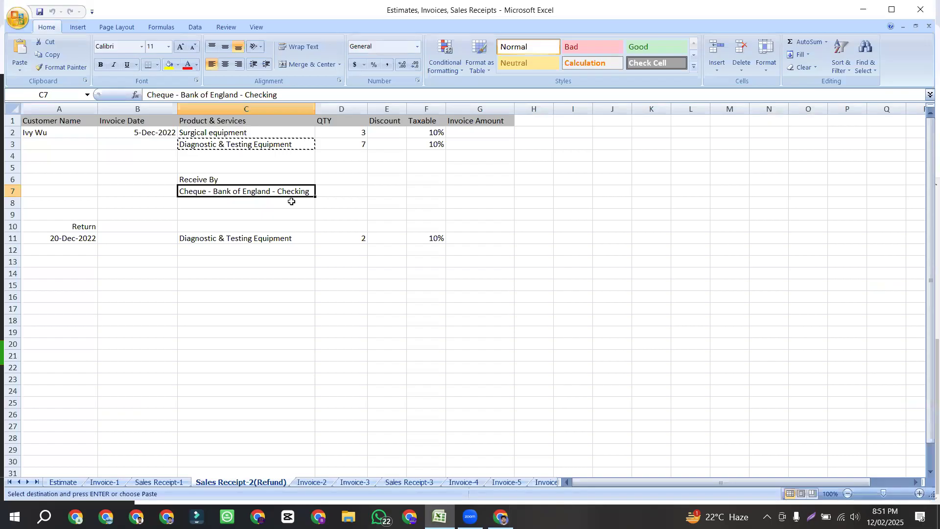
{"action": "left_click", "coordinate": [146, 132]}
{"action": "left_click_drag", "start_coordinate": [202, 132], "coordinate": [415, 143]}
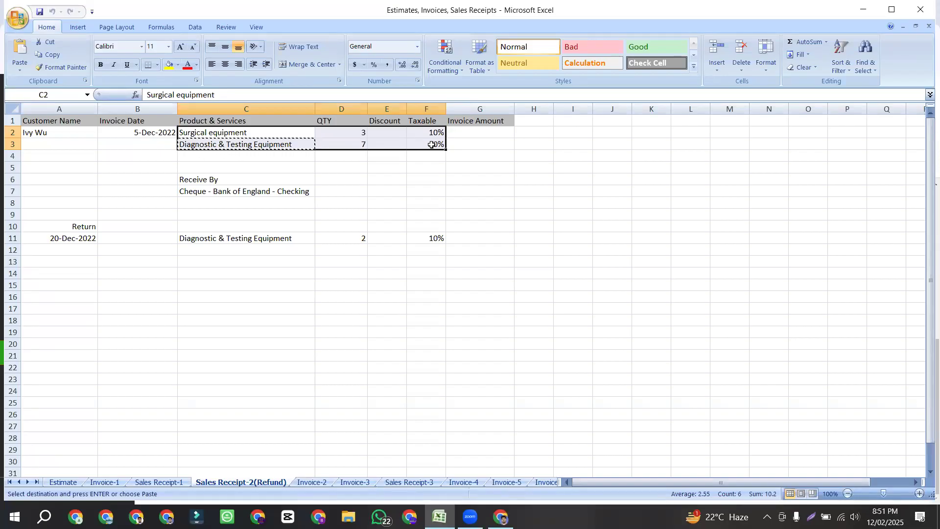
{"action": "left_click", "coordinate": [143, 134]}
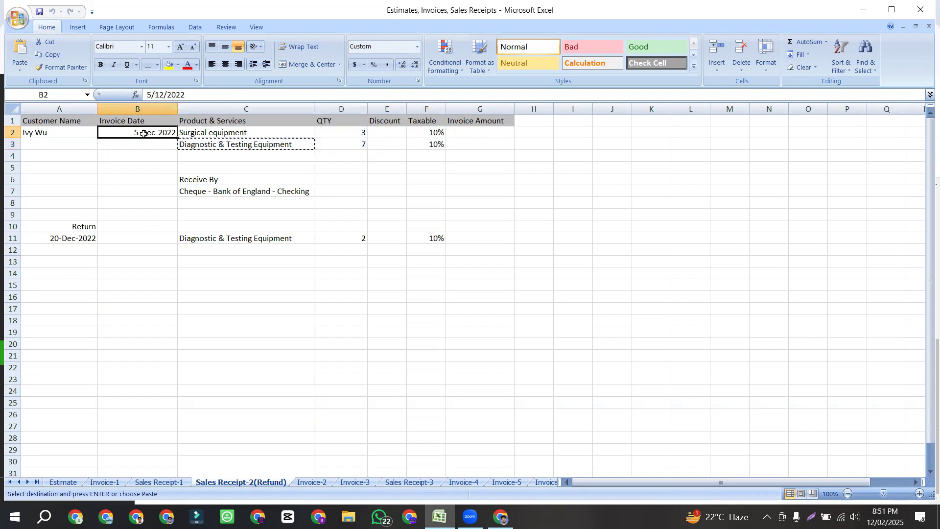
{"action": "left_click", "coordinate": [71, 240]}
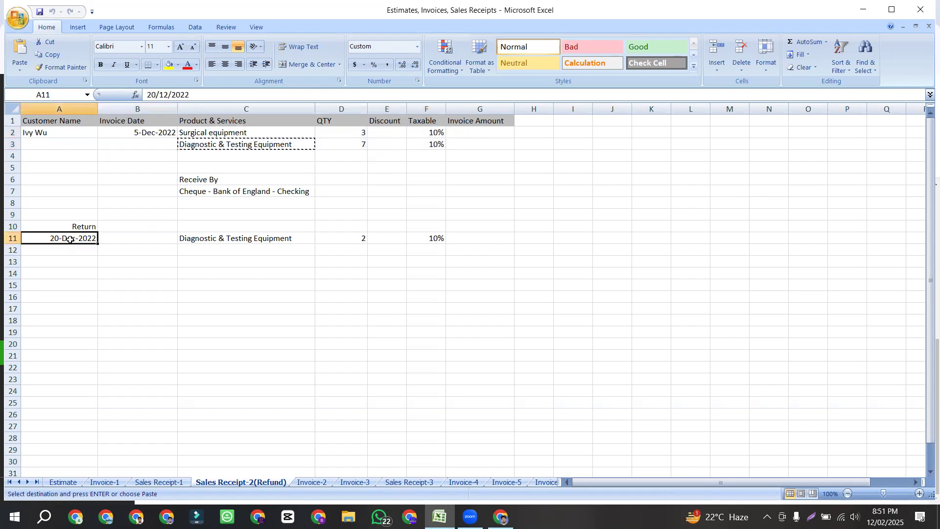
Examine the return entry in row 11 of the Excel sheet for its date, product, quantity and tax rate
{"action": "left_click", "coordinate": [219, 244]}
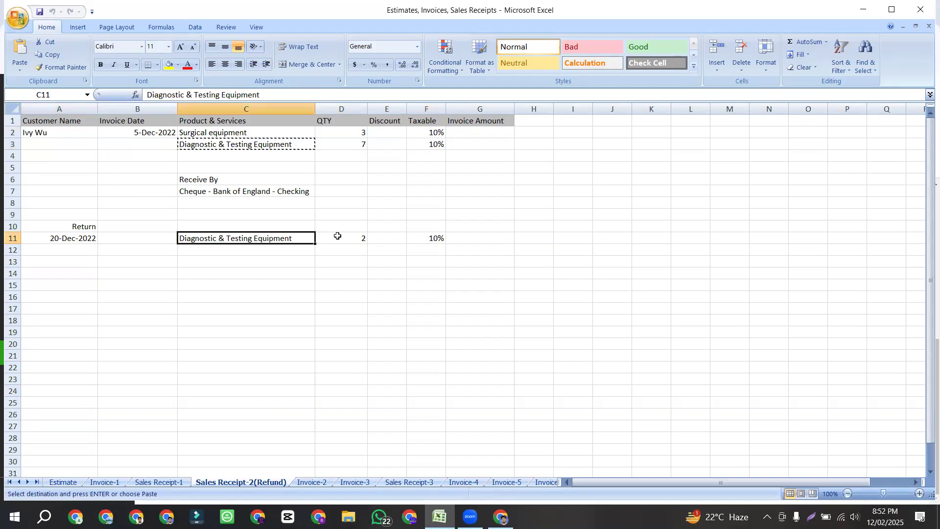
{"action": "left_click", "coordinate": [337, 236]}
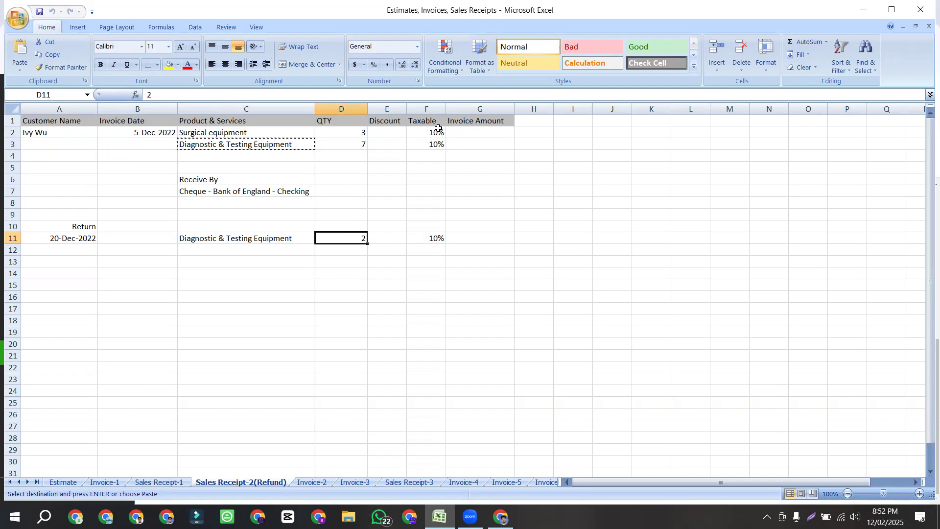
{"action": "left_click", "coordinate": [430, 238]}
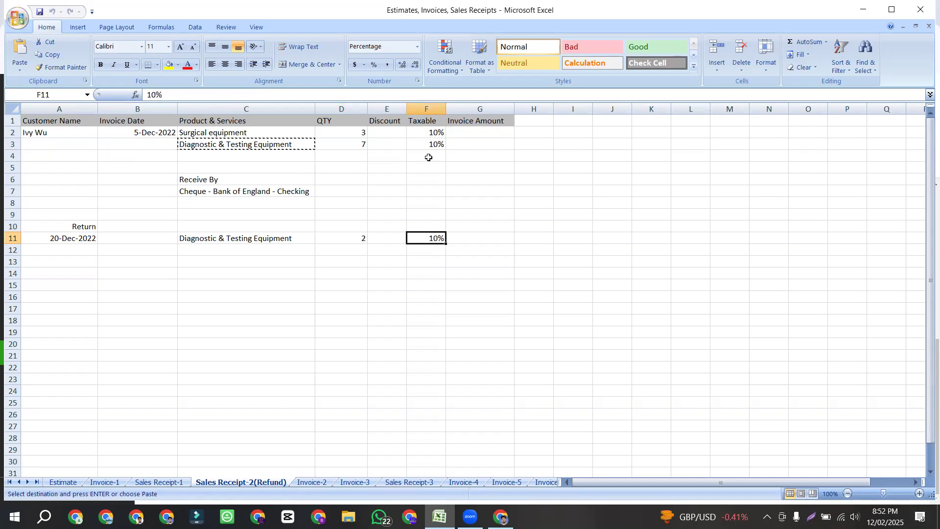
{"action": "left_click_drag", "start_coordinate": [45, 239], "coordinate": [414, 240]}
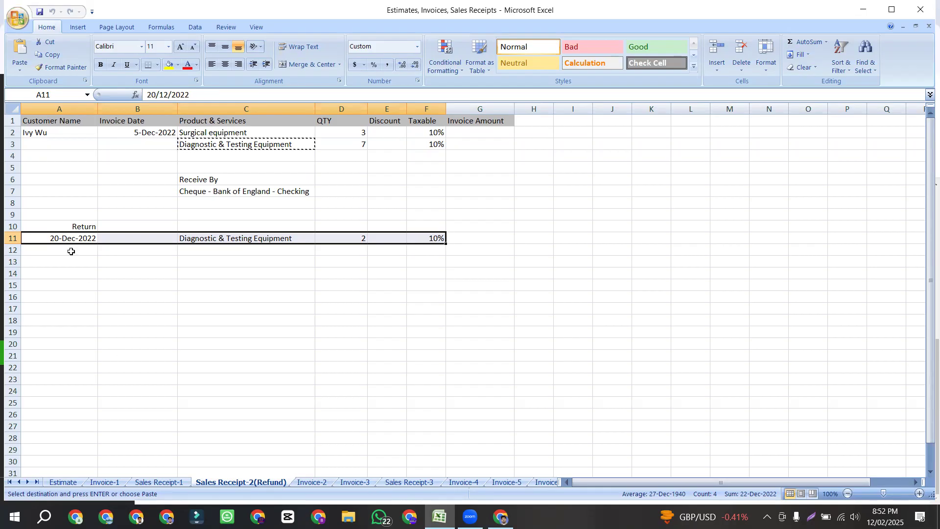
{"action": "left_click", "coordinate": [64, 238]}
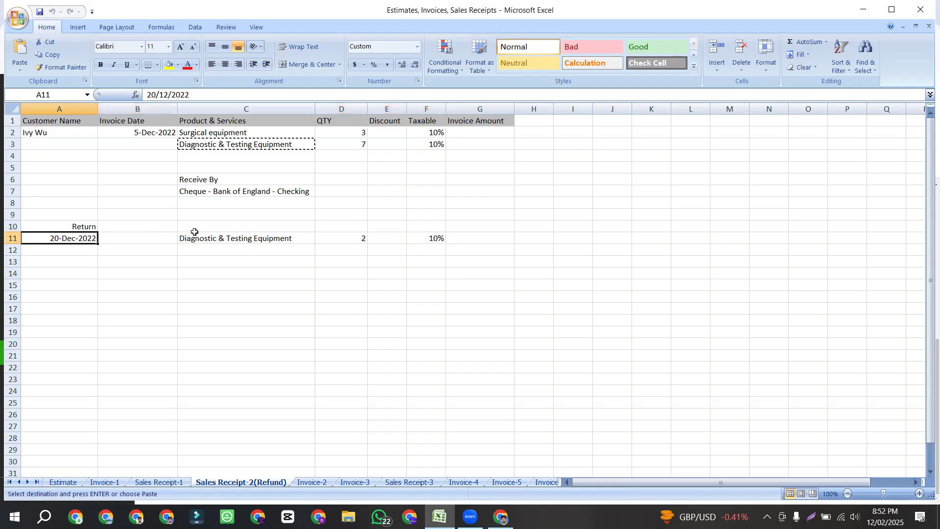
{"action": "left_click", "coordinate": [209, 240]}
{"action": "left_click", "coordinate": [325, 235]}
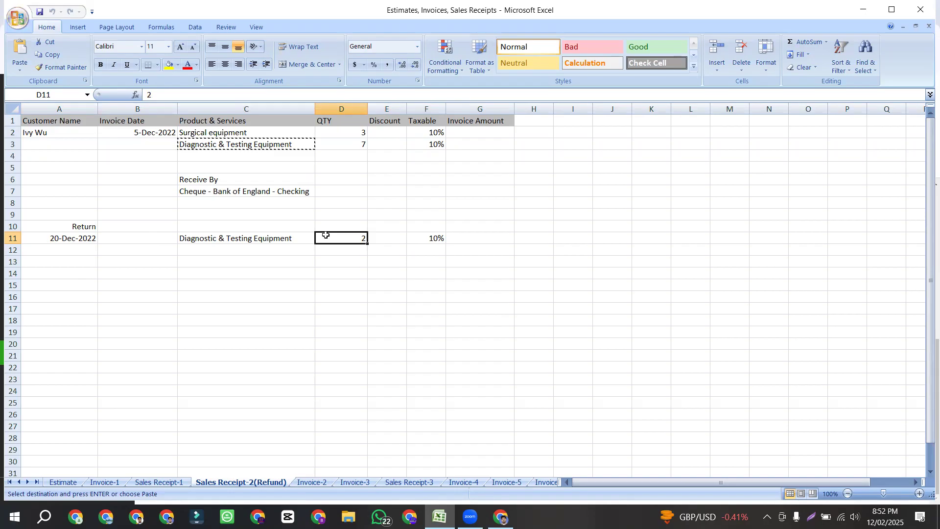
{"action": "left_click", "coordinate": [88, 244]}
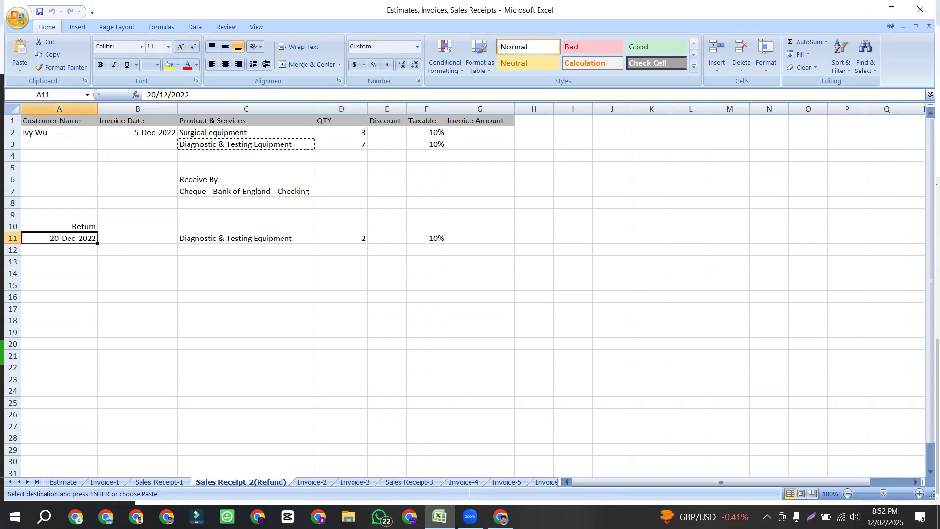
Switch to QuickBooks and start a new customer refund receipt
{"action": "key", "text": "alt+Tab"}
{"action": "left_click", "coordinate": [59, 122]}
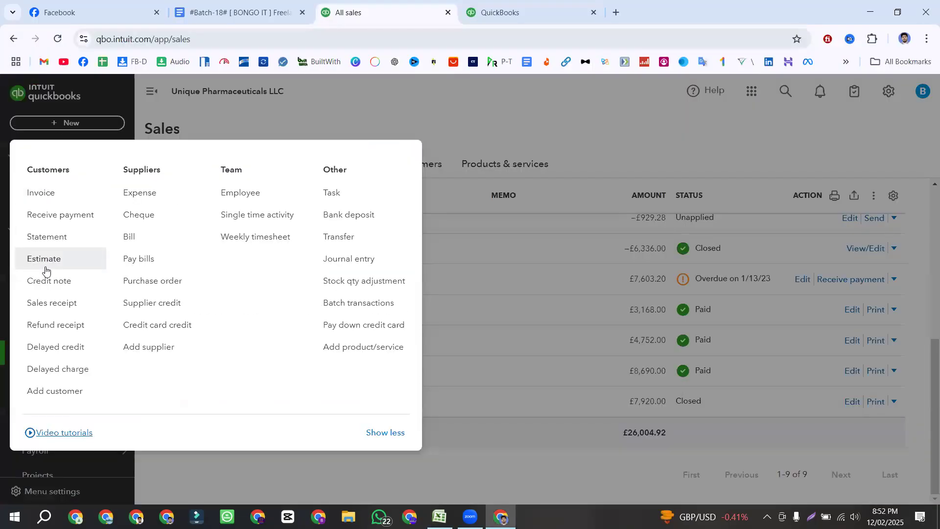
{"action": "left_click", "coordinate": [70, 331]}
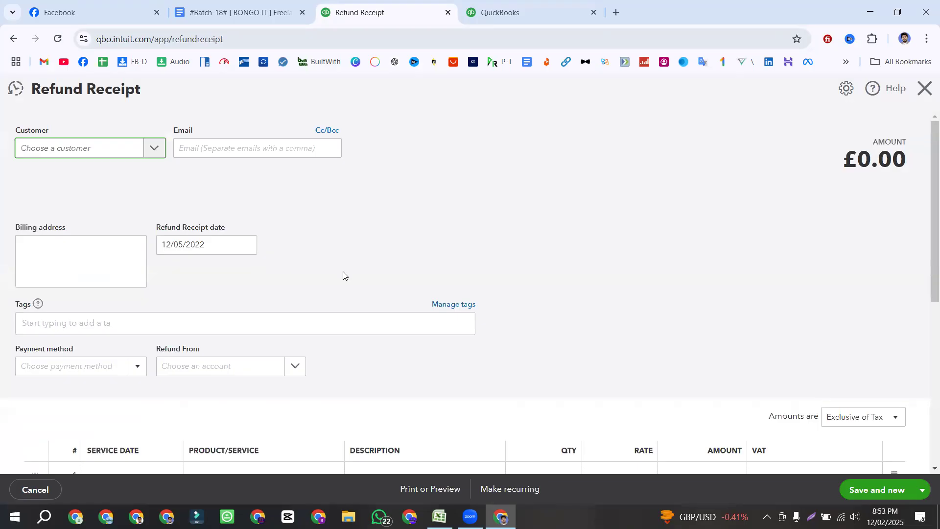
Fill in the refund receipt's customer with the name copied from cell A2 in Excel, and set its date to 12/20/2022
{"action": "left_click", "coordinate": [154, 155]}
{"action": "left_click", "coordinate": [439, 516]}
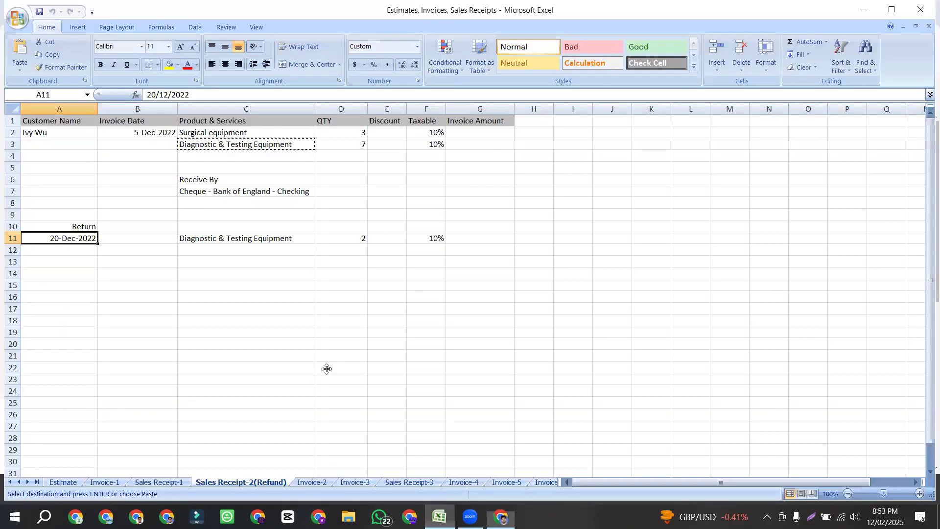
{"action": "left_click", "coordinate": [55, 135]}
{"action": "key", "text": "ctrl+c"}
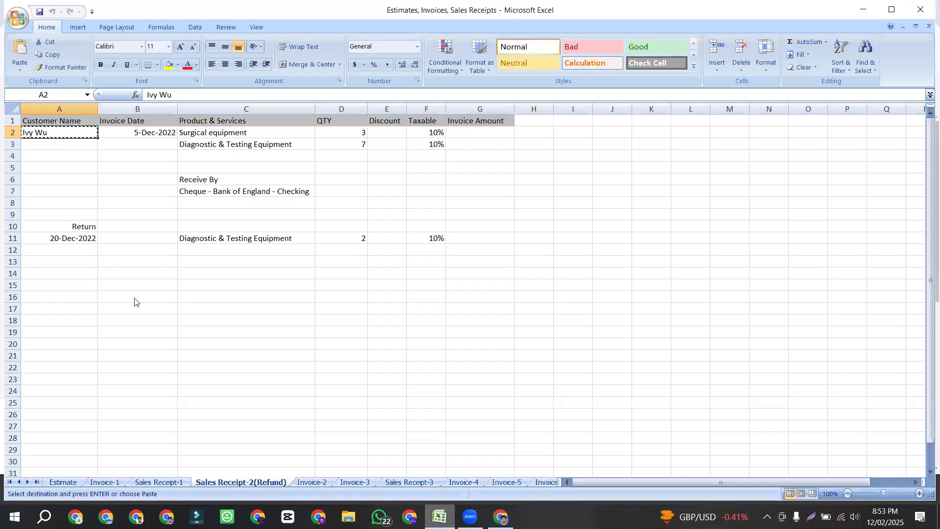
{"action": "key", "text": "alt+Tab"}
{"action": "key", "text": "ctrl+v"}
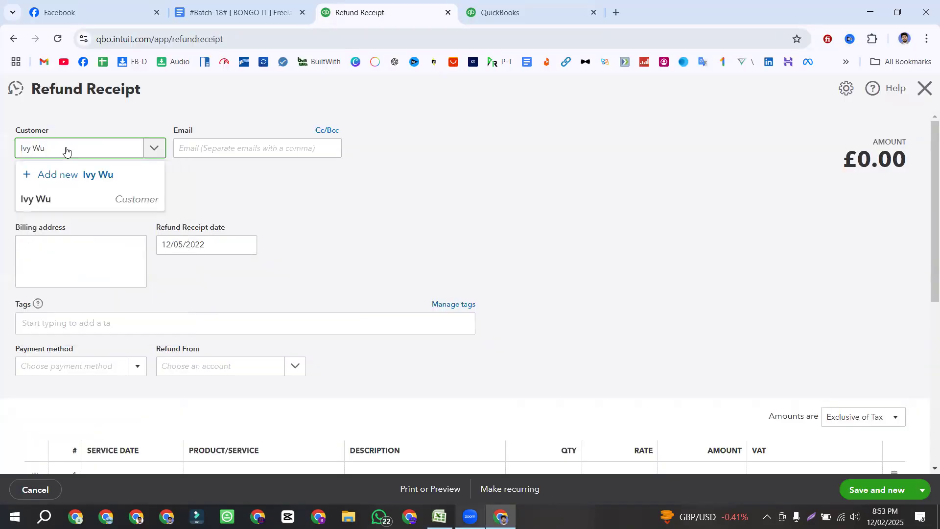
{"action": "left_click", "coordinate": [60, 196]}
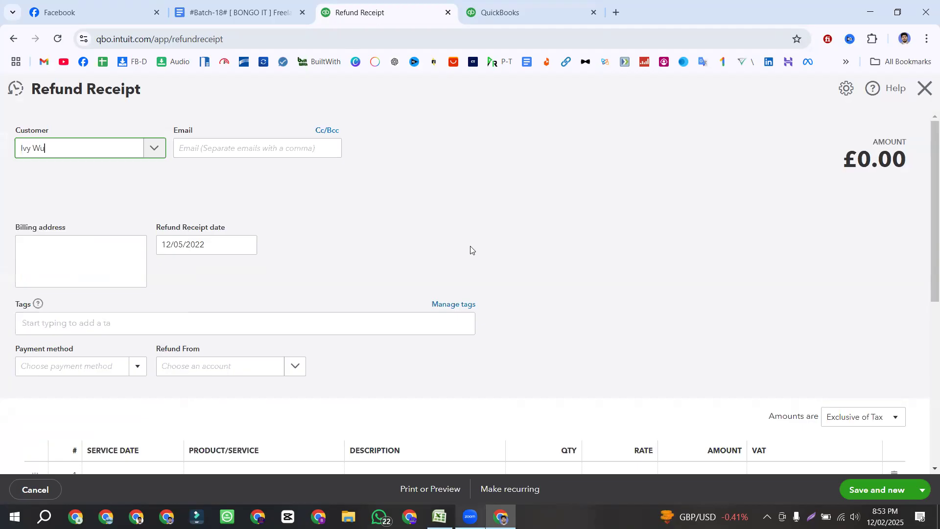
{"action": "left_click", "coordinate": [247, 245]}
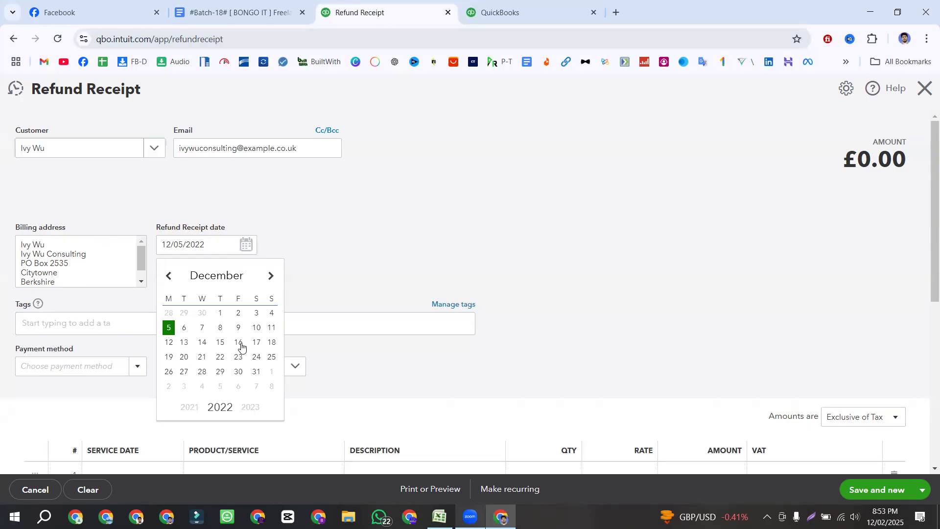
{"action": "left_click", "coordinate": [184, 357]}
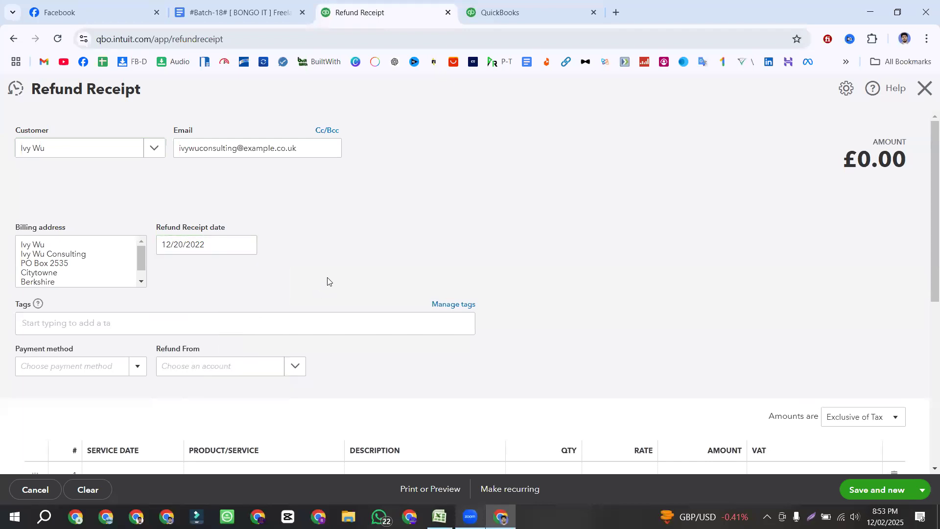
Add Diagnostic & Testing Equipment, copied from the Excel return row, as the refund receipt's first line with a quantity of 2
{"action": "scroll", "coordinate": [304, 240], "scroll_direction": "down", "scroll_amount": 5}
{"action": "left_click", "coordinate": [247, 227]}
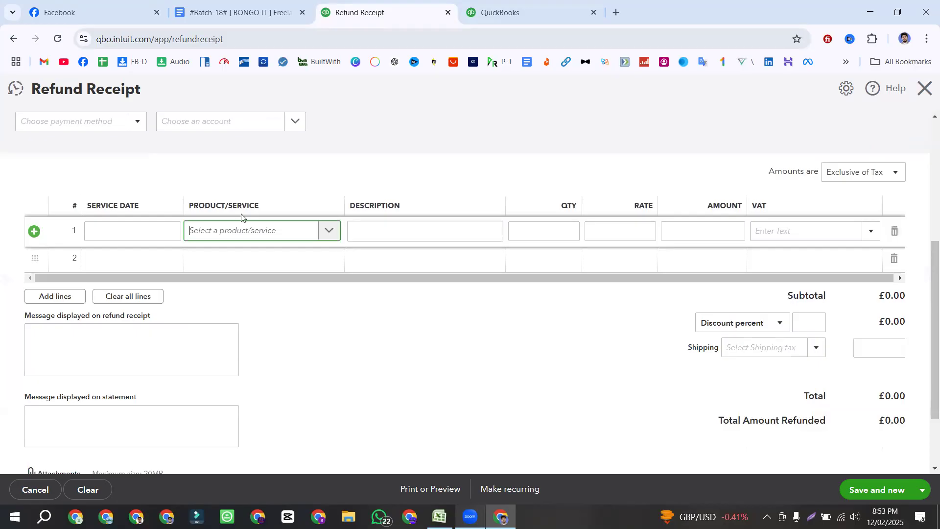
{"action": "key", "text": "alt+Tab"}
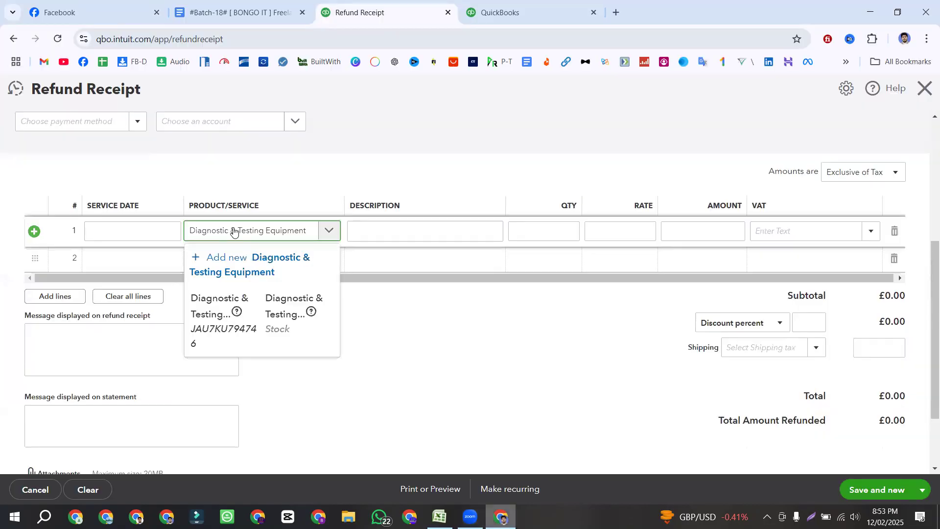
{"action": "left_click", "coordinate": [249, 307]}
{"action": "left_click", "coordinate": [574, 233]}
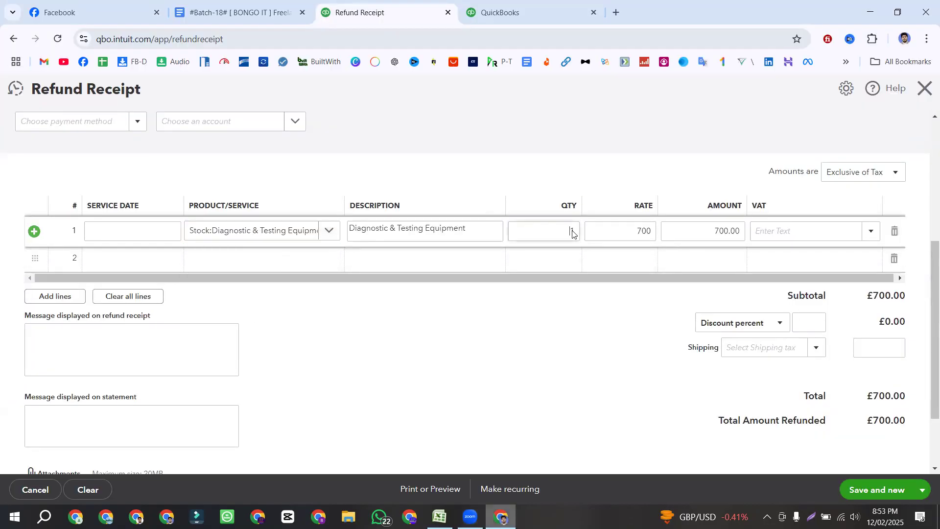
{"action": "type", "text": "2"}
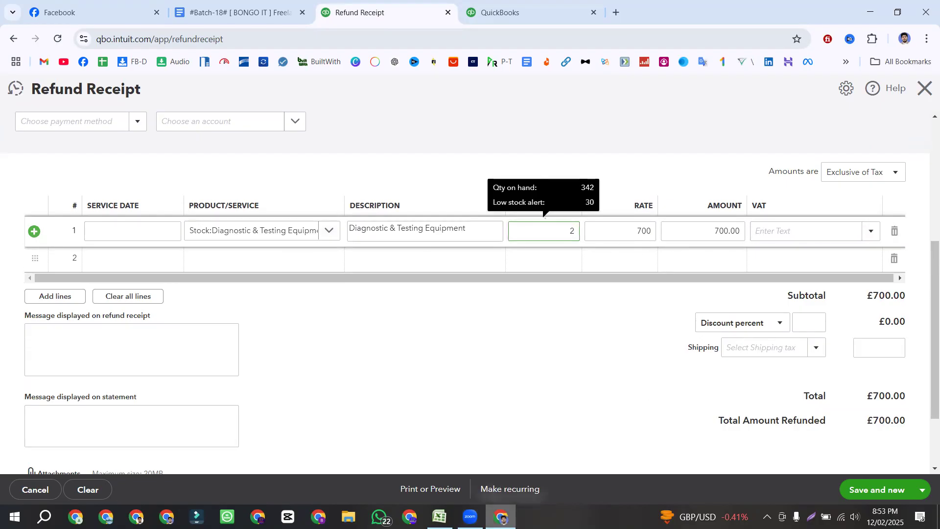
Compare the return row's date, quantity and tax rate in Excel with the original Diagnostic & Testing Equipment sale in row 3
{"action": "key", "text": "alt+Tab"}
{"action": "left_click_drag", "start_coordinate": [343, 238], "coordinate": [430, 238]}
{"action": "left_click", "coordinate": [429, 238]}
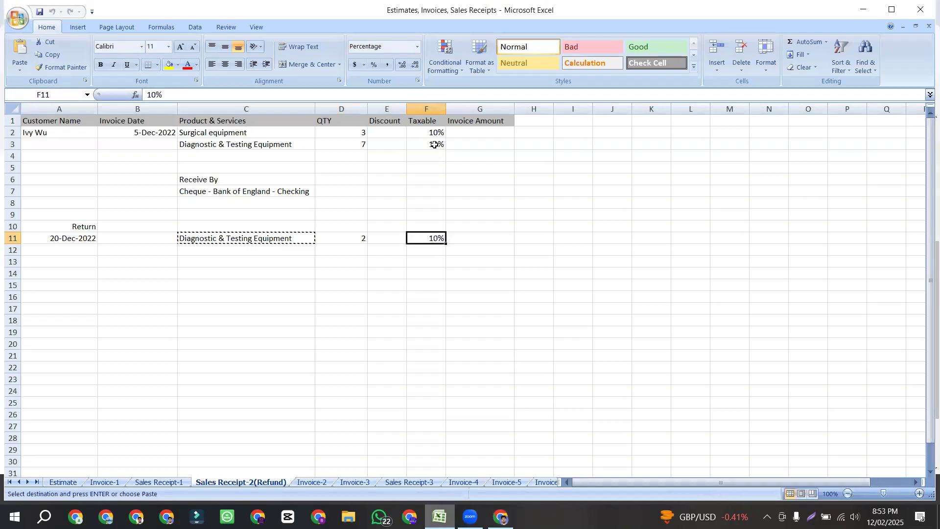
{"action": "left_click", "coordinate": [72, 243]}
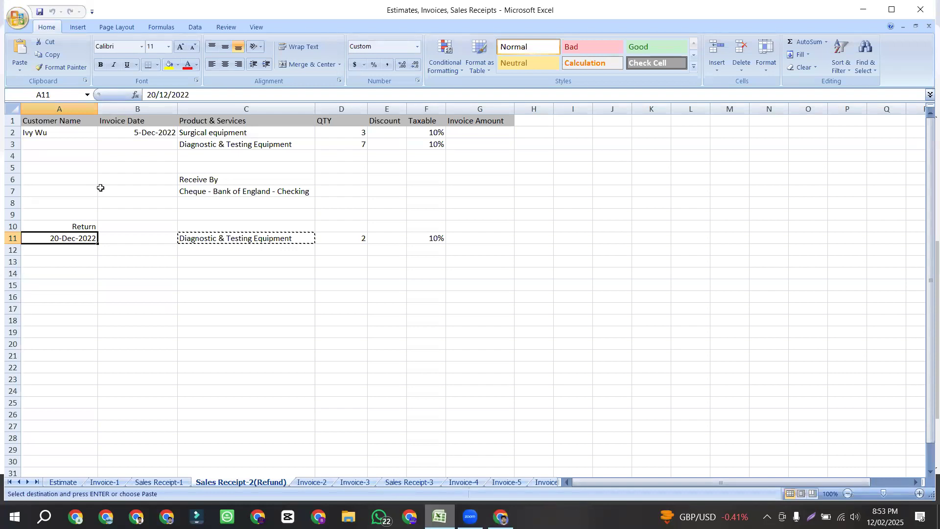
{"action": "left_click", "coordinate": [158, 132]}
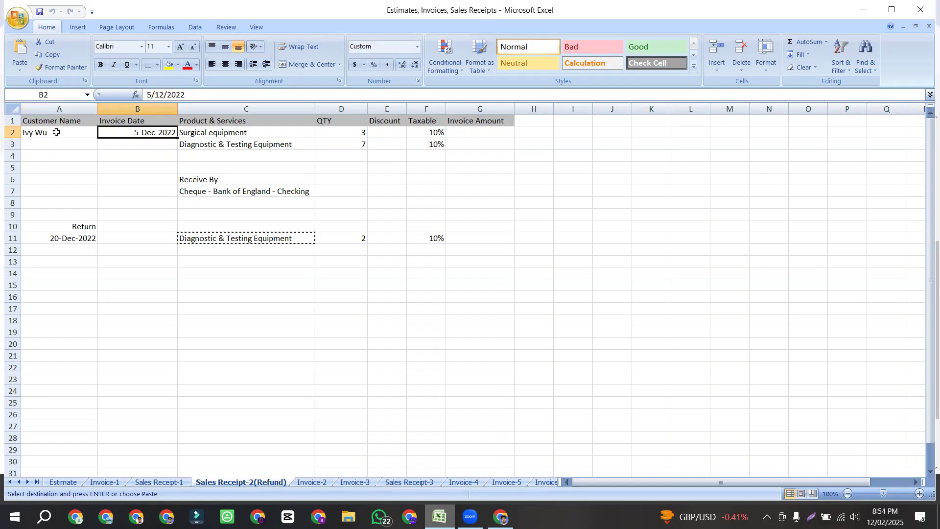
{"action": "left_click", "coordinate": [75, 132]}
{"action": "left_click", "coordinate": [222, 144]}
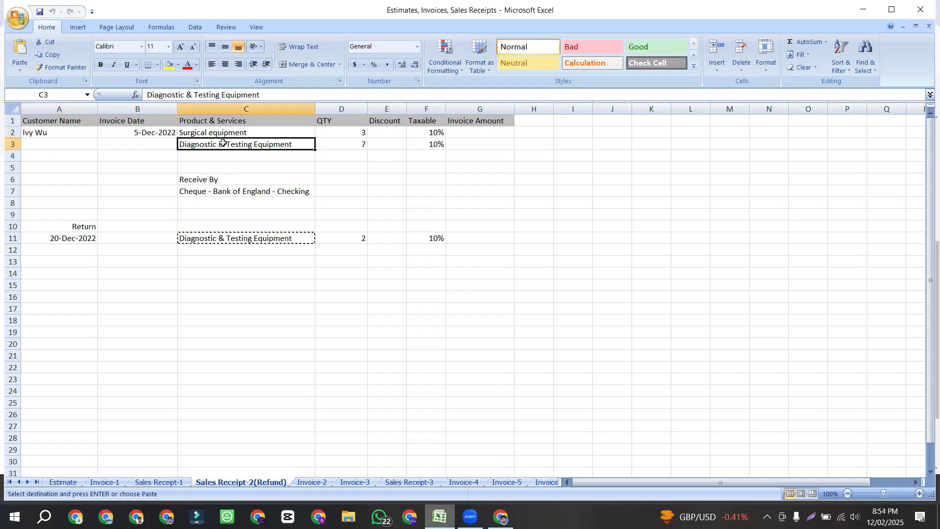
{"action": "left_click", "coordinate": [350, 147]}
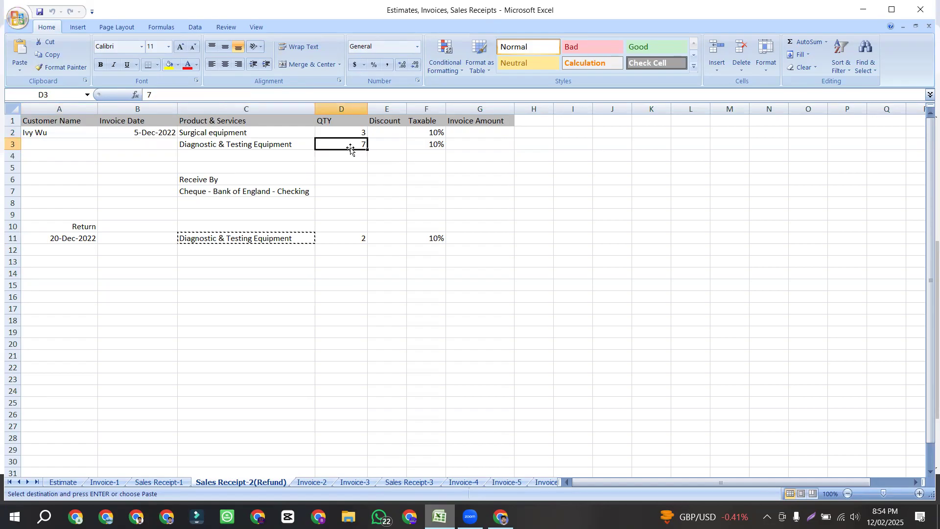
{"action": "left_click", "coordinate": [361, 238]}
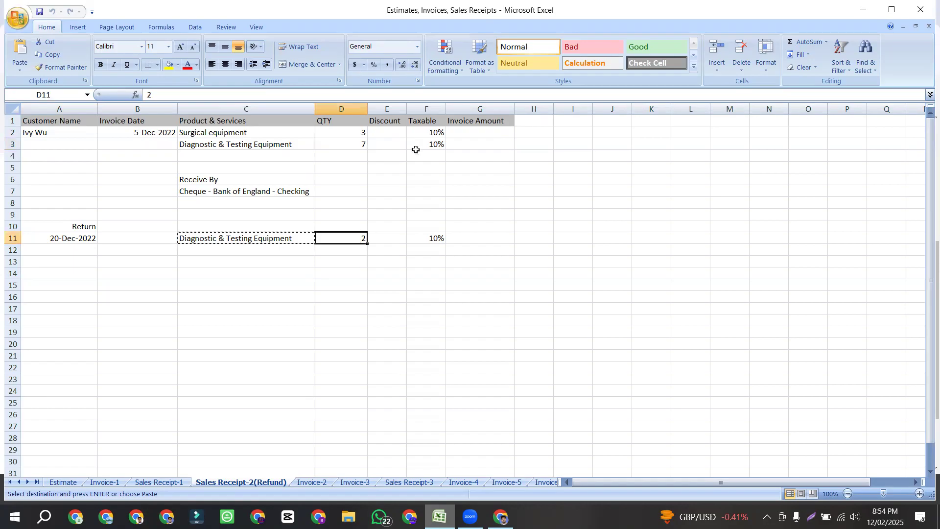
{"action": "left_click", "coordinate": [437, 143]}
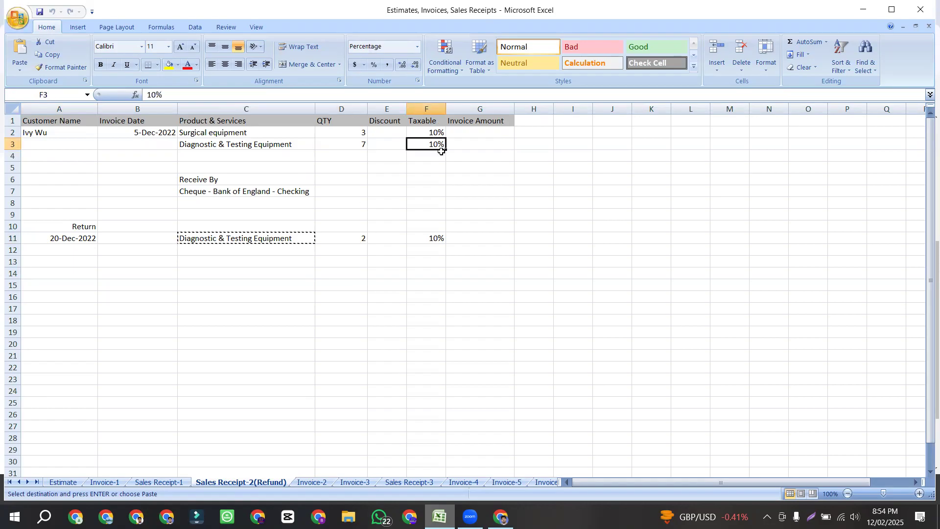
{"action": "left_click", "coordinate": [391, 149]}
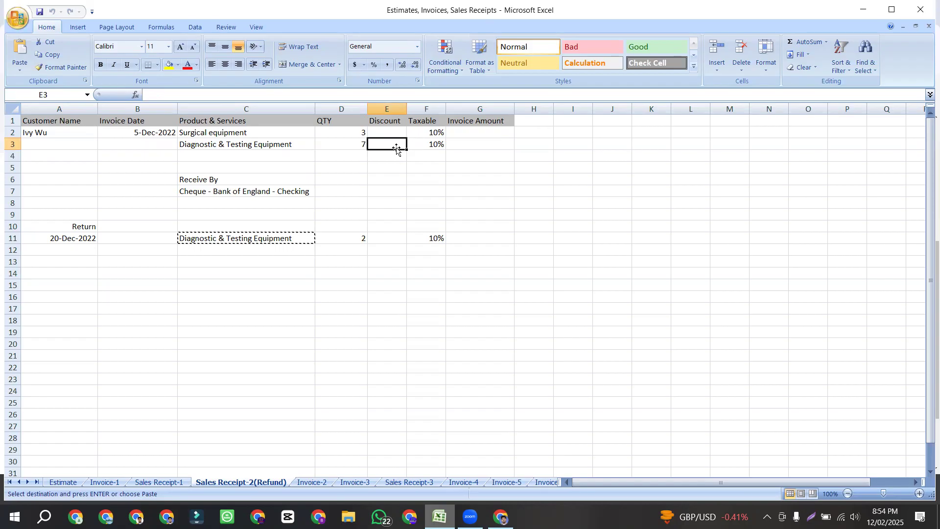
{"action": "left_click", "coordinate": [416, 145]}
{"action": "left_click", "coordinate": [430, 229]}
{"action": "left_click", "coordinate": [431, 238]}
{"action": "left_click", "coordinate": [430, 142]}
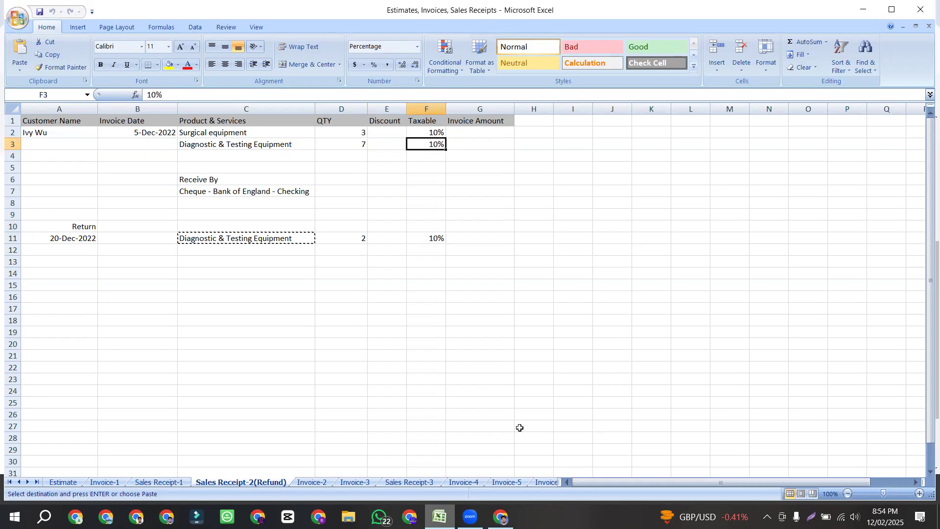
Return to the QuickBooks refund receipt and set the first line's VAT to Tax (10%)
{"action": "key", "text": "alt+Tab"}
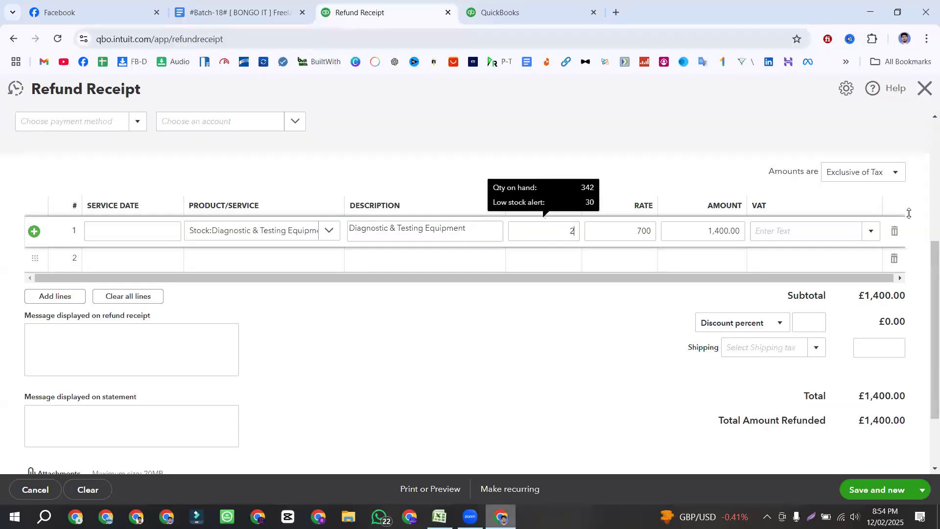
{"action": "left_click", "coordinate": [872, 232]}
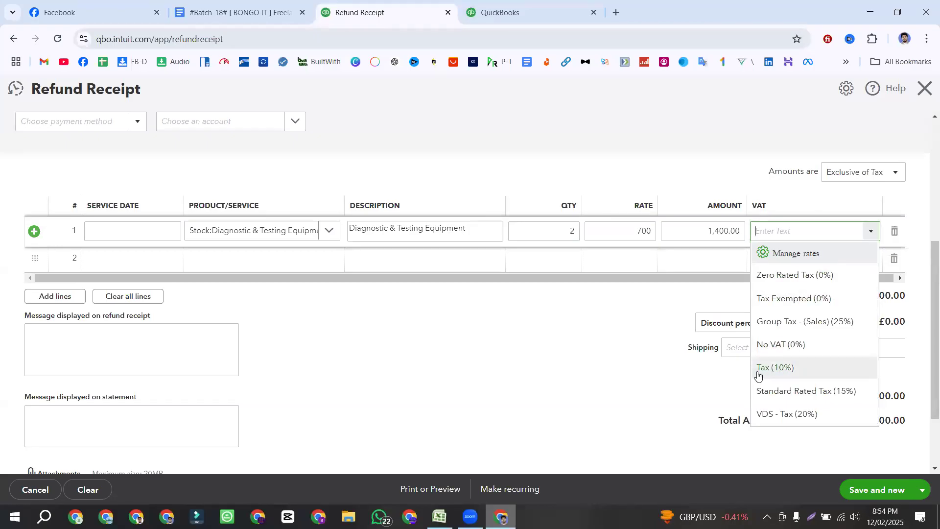
{"action": "left_click", "coordinate": [803, 374]}
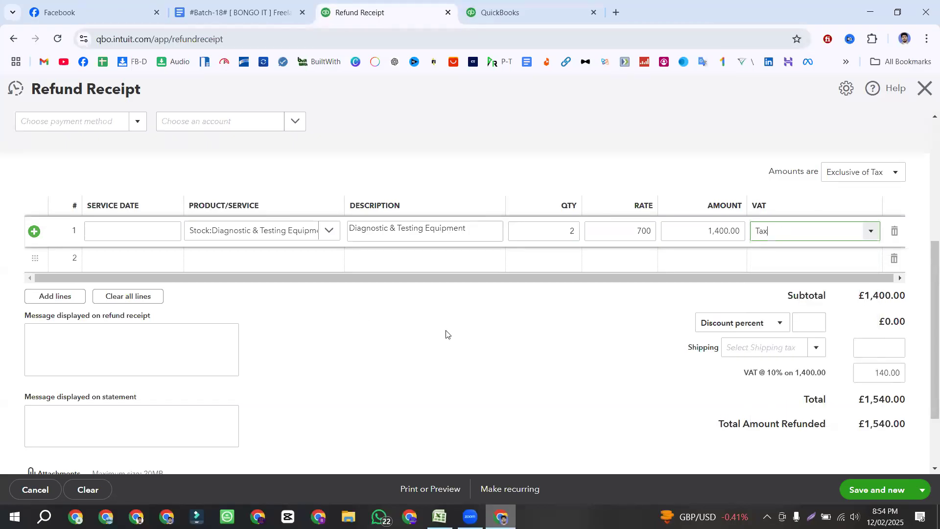
Check the Excel sheet for refund payment details, looking below the return row and at the Receive By entry in C6:C7
{"action": "scroll", "coordinate": [147, 287], "scroll_direction": "up", "scroll_amount": 3}
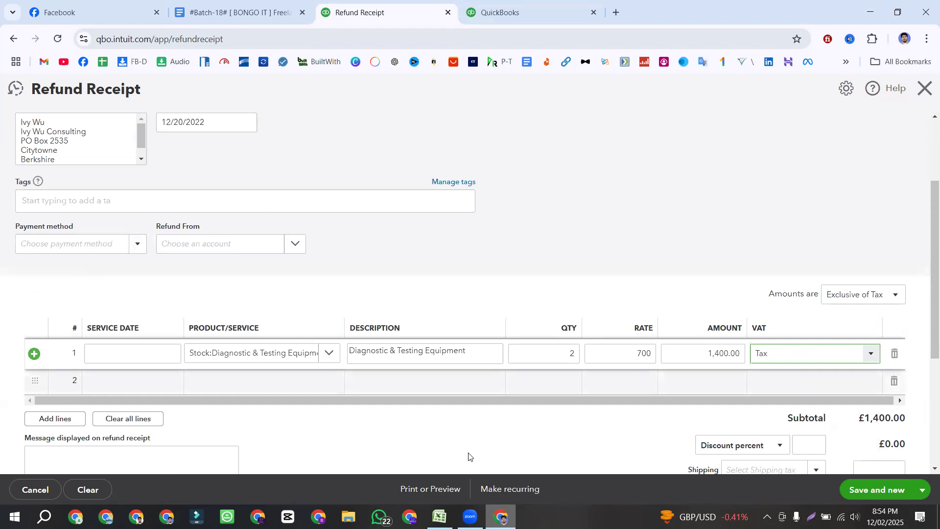
{"action": "key", "text": "alt+Tab"}
{"action": "left_click_drag", "start_coordinate": [220, 249], "coordinate": [431, 268]}
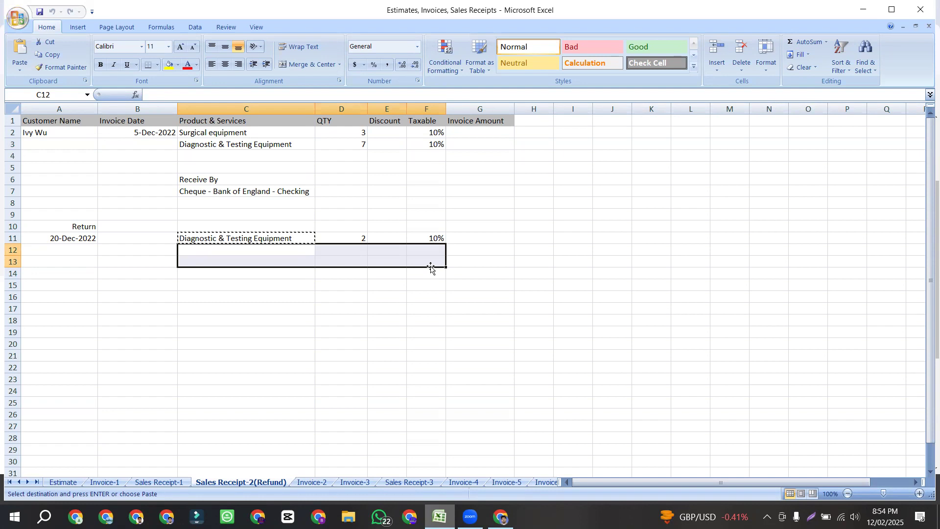
{"action": "left_click", "coordinate": [260, 179]}
{"action": "left_click_drag", "start_coordinate": [260, 180], "coordinate": [259, 189]}
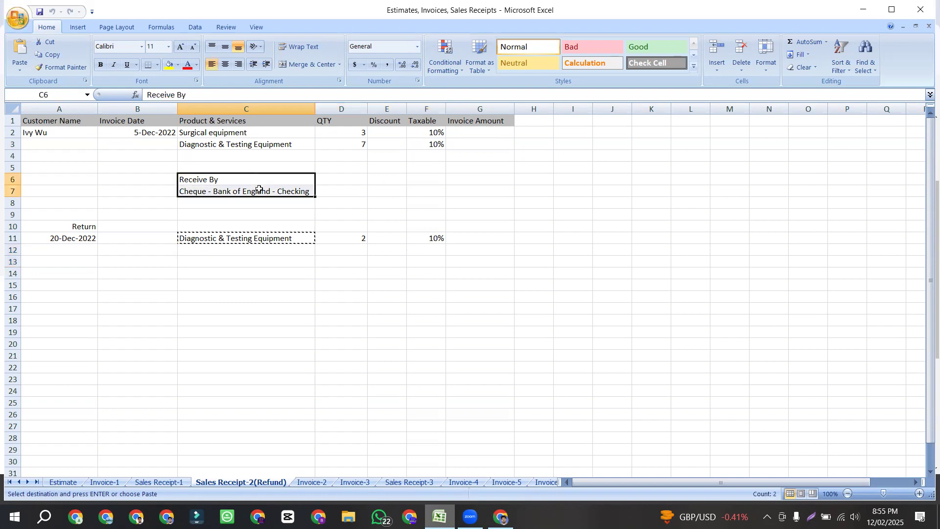
{"action": "left_click_drag", "start_coordinate": [202, 261], "coordinate": [240, 341]}
{"action": "left_click_drag", "start_coordinate": [220, 181], "coordinate": [193, 198]}
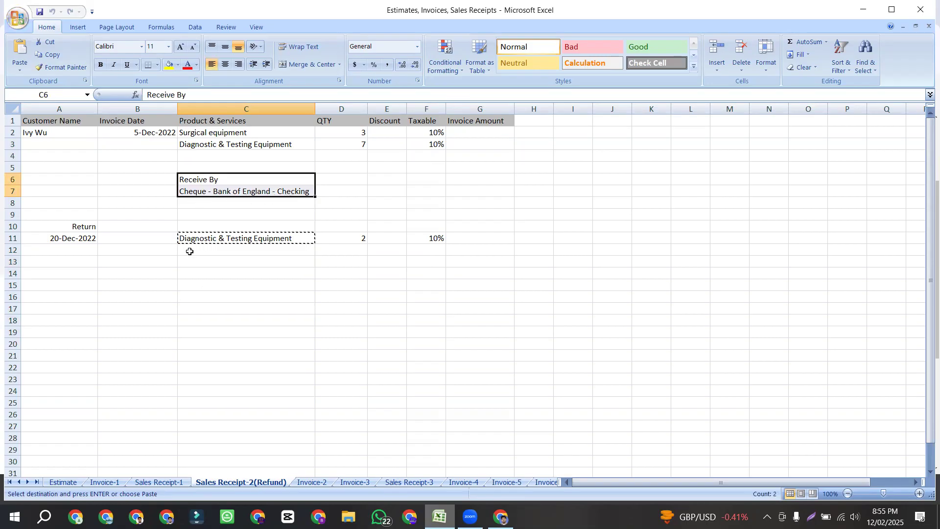
Compare the blank cells below the Excel return row with the Receive By entry in C6:C7 for the refund's payment details
{"action": "left_click", "coordinate": [192, 268]}
{"action": "left_click", "coordinate": [193, 294], "text": "shift"}
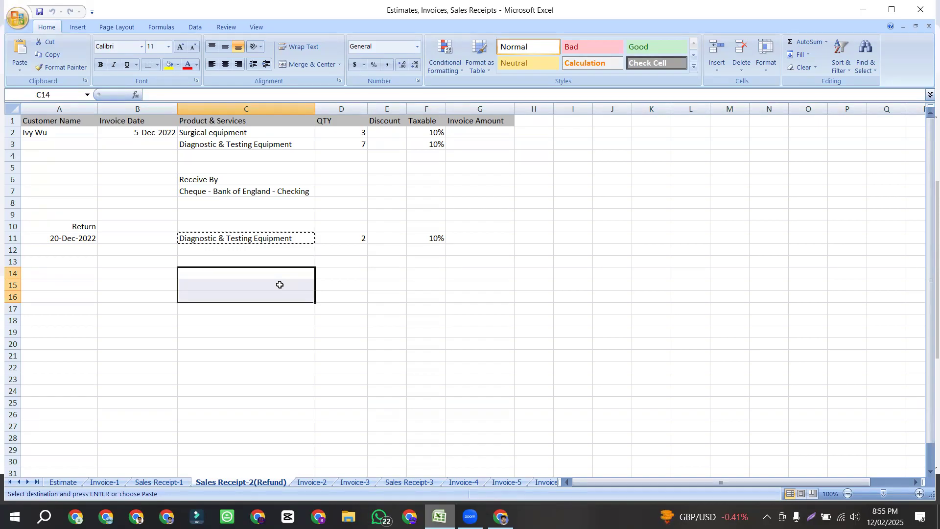
{"action": "left_click", "coordinate": [227, 288]}
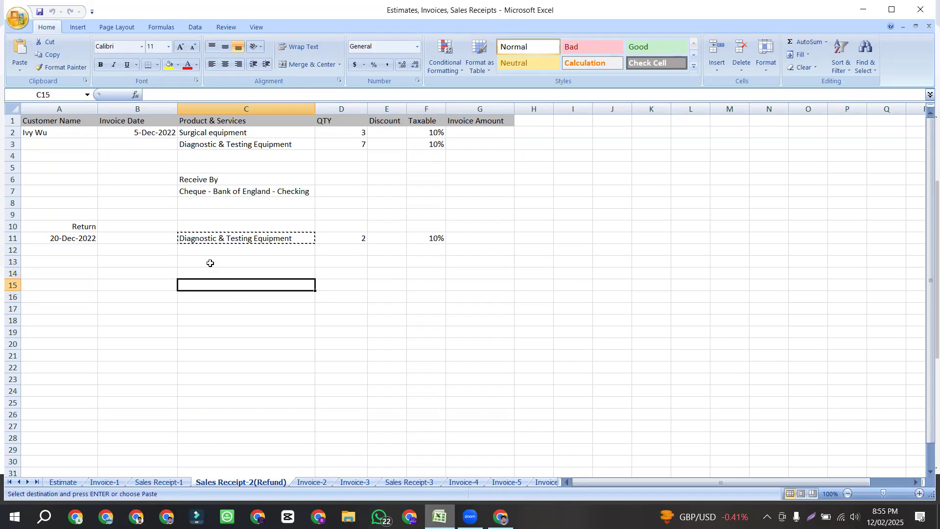
{"action": "left_click_drag", "start_coordinate": [208, 261], "coordinate": [220, 309]}
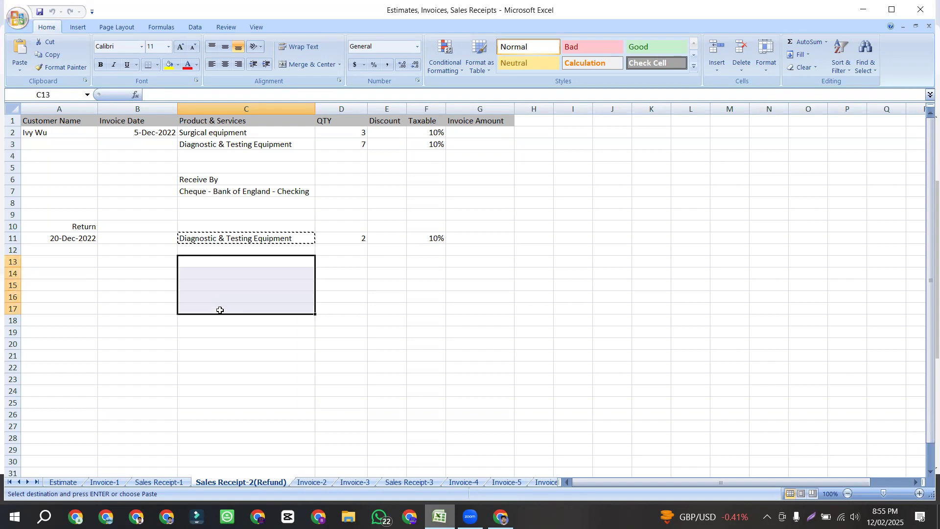
{"action": "left_click_drag", "start_coordinate": [197, 181], "coordinate": [211, 192]}
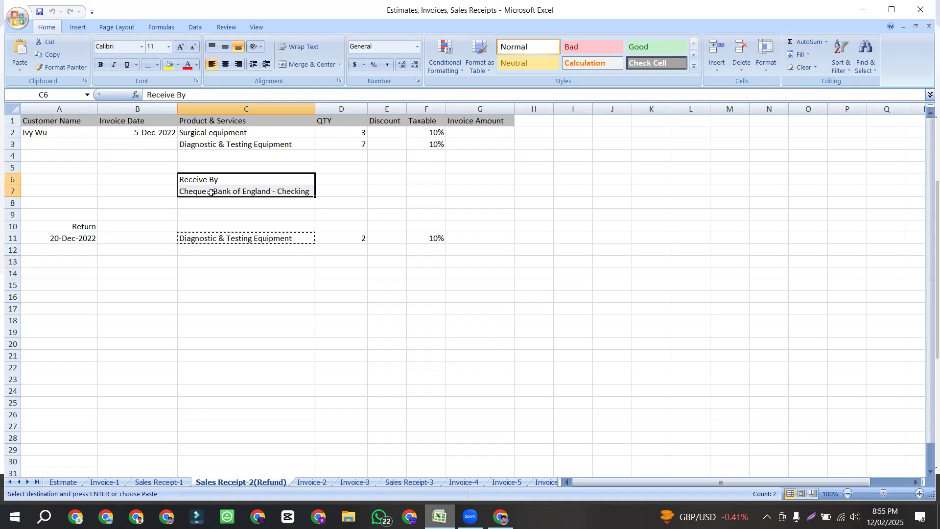
{"action": "left_click_drag", "start_coordinate": [205, 262], "coordinate": [216, 297]}
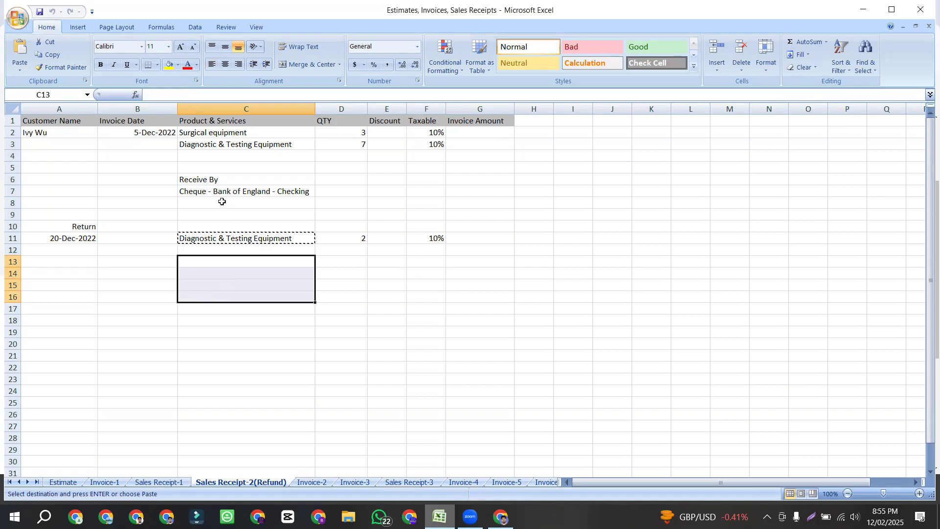
{"action": "left_click", "coordinate": [212, 183]}
{"action": "left_click_drag", "start_coordinate": [214, 183], "coordinate": [213, 191]}
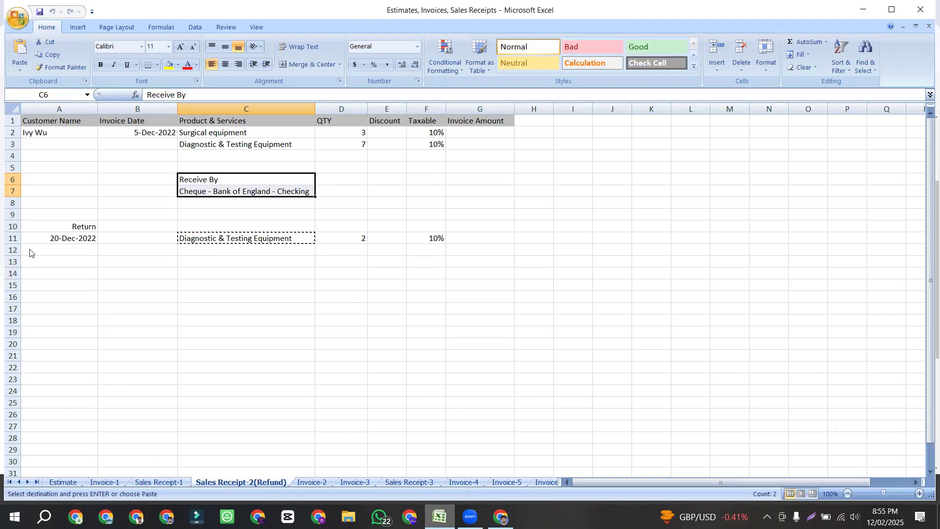
Switch to the QuickBooks refund receipt and set the payment method to Cheque, refunded from 1000 Bank of England – Checking
{"action": "key", "text": "alt+Tab"}
{"action": "left_click", "coordinate": [135, 248]}
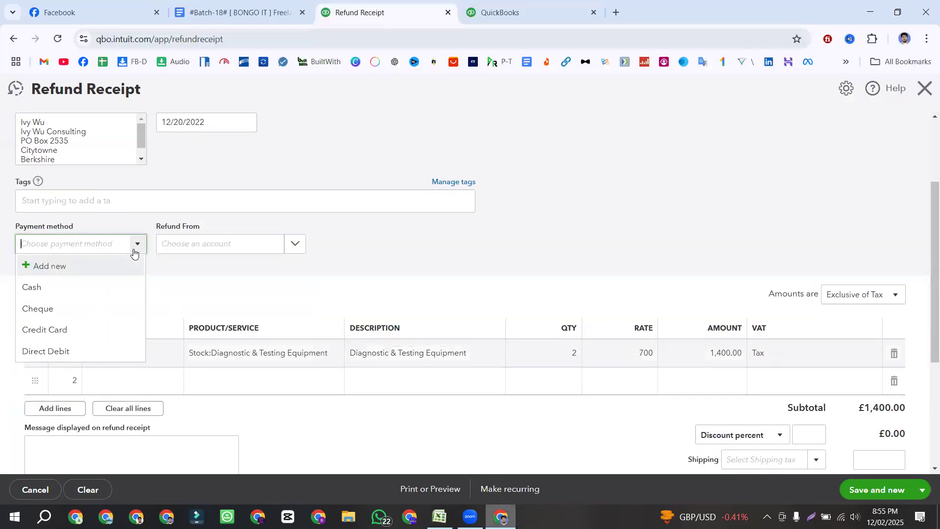
{"action": "left_click", "coordinate": [63, 311]}
{"action": "left_click", "coordinate": [292, 244]}
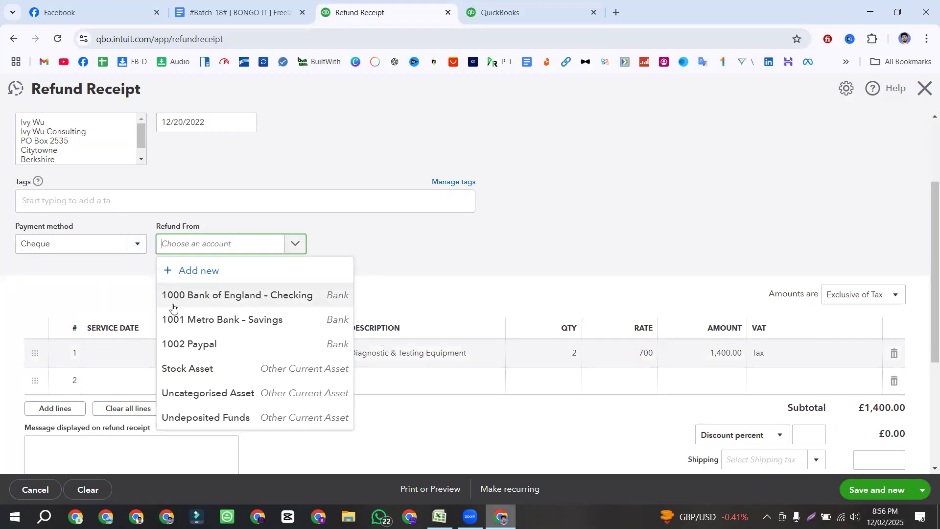
{"action": "left_click", "coordinate": [286, 298]}
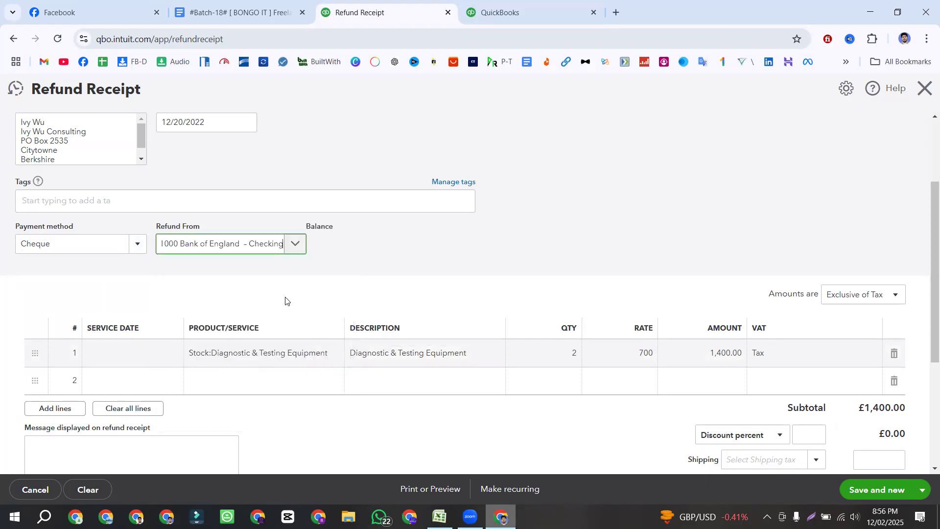
Examine the available balance of the bank account the refund is paid from
{"action": "left_click_drag", "start_coordinate": [361, 242], "coordinate": [306, 239]}
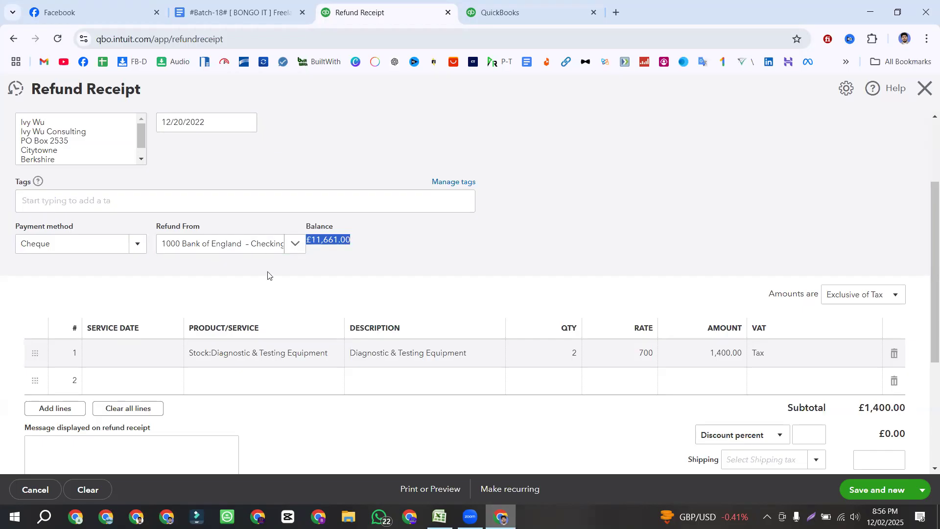
{"action": "left_click", "coordinate": [364, 240]}
{"action": "left_click_drag", "start_coordinate": [364, 239], "coordinate": [305, 247]}
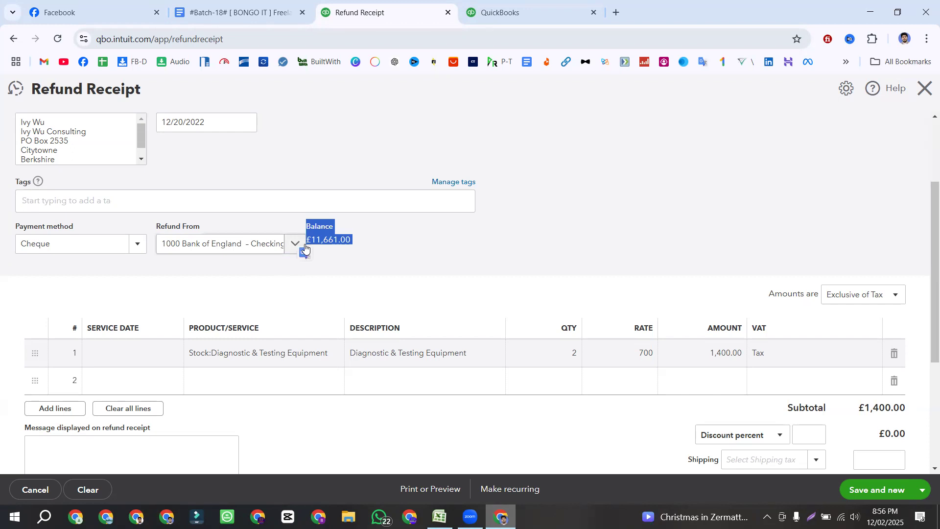
{"action": "left_click", "coordinate": [349, 248]}
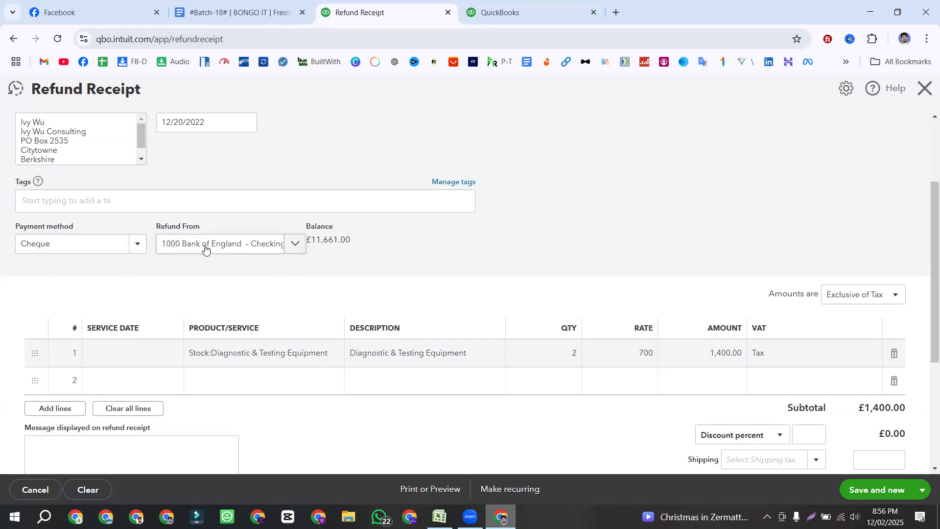
{"action": "left_click_drag", "start_coordinate": [355, 240], "coordinate": [308, 240]}
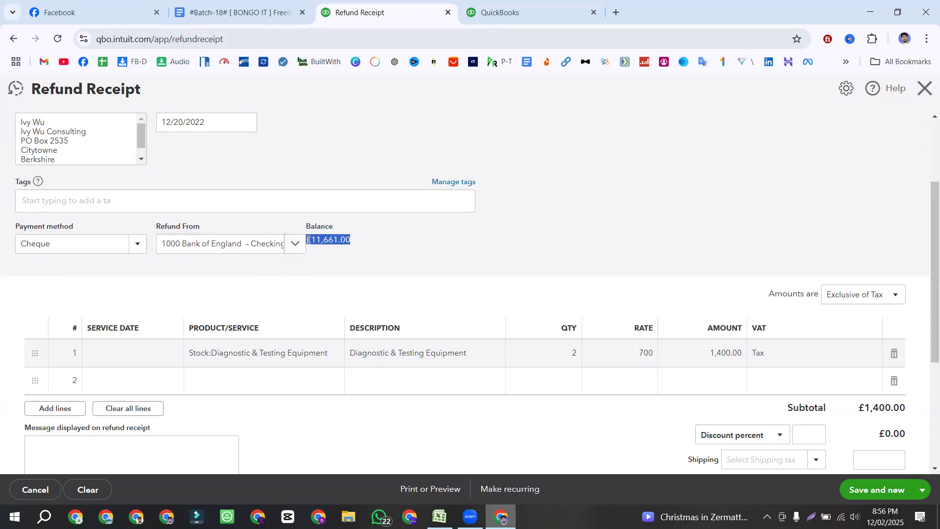
Review the refund receipt's details and totals, save and close it, and acknowledge the issued refund
{"action": "scroll", "coordinate": [472, 255], "scroll_direction": "up", "scroll_amount": 3}
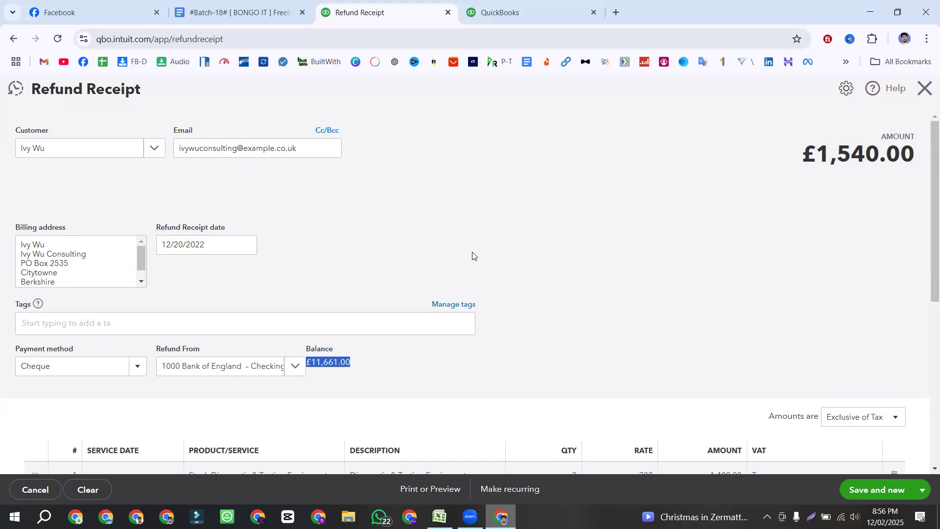
{"action": "scroll", "coordinate": [478, 259], "scroll_direction": "down", "scroll_amount": 8}
{"action": "scroll", "coordinate": [478, 258], "scroll_direction": "up", "scroll_amount": 2}
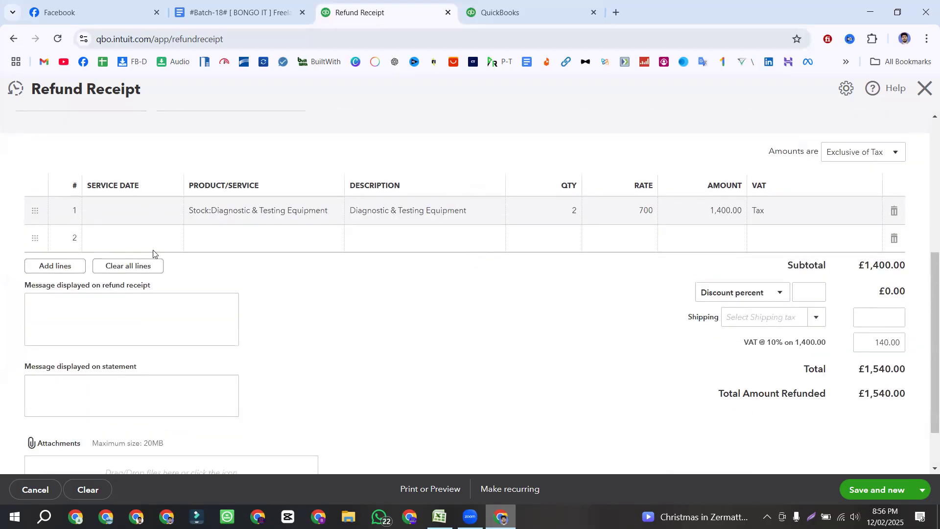
{"action": "scroll", "coordinate": [619, 265], "scroll_direction": "down", "scroll_amount": 1}
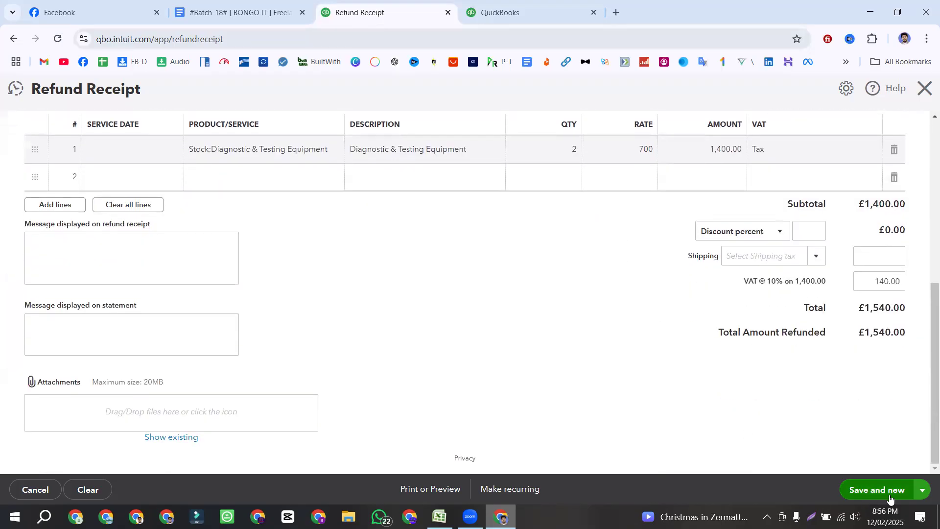
{"action": "left_click", "coordinate": [923, 490]}
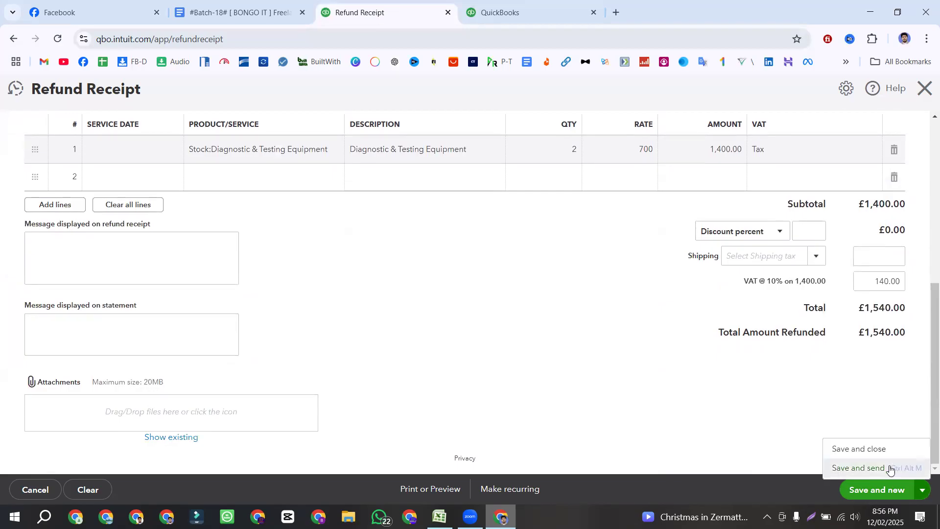
{"action": "left_click", "coordinate": [875, 453]}
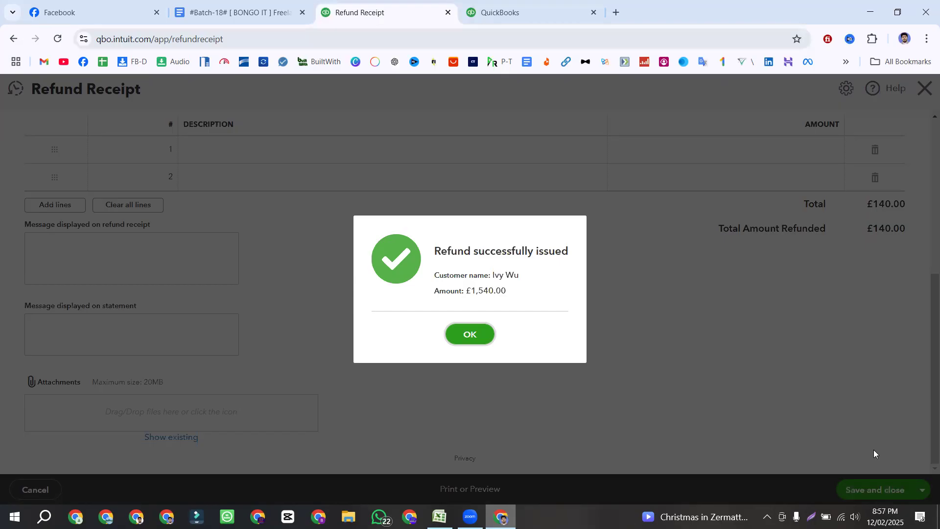
{"action": "left_click", "coordinate": [471, 334]}
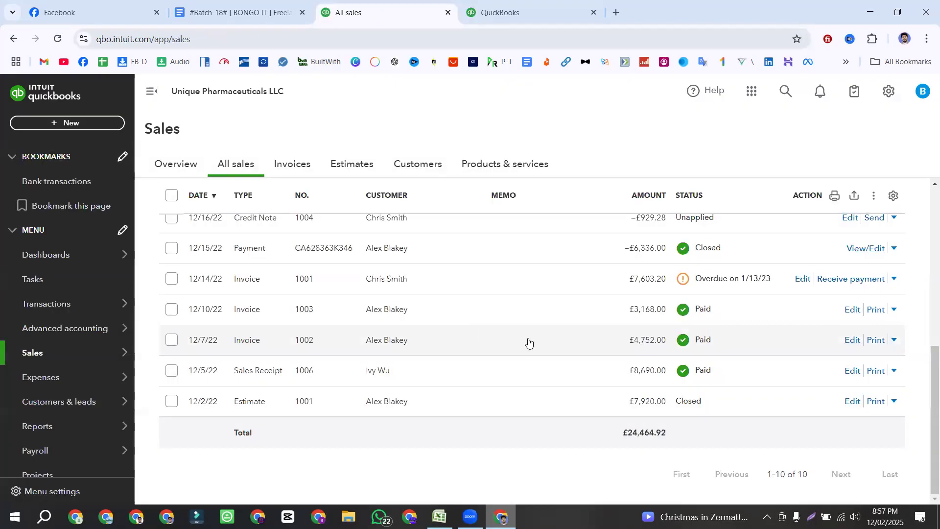
Switch to the Google Docs class outline and highlight the Write Off Invoice topic under Managing Sales
{"action": "left_click", "coordinate": [255, 13]}
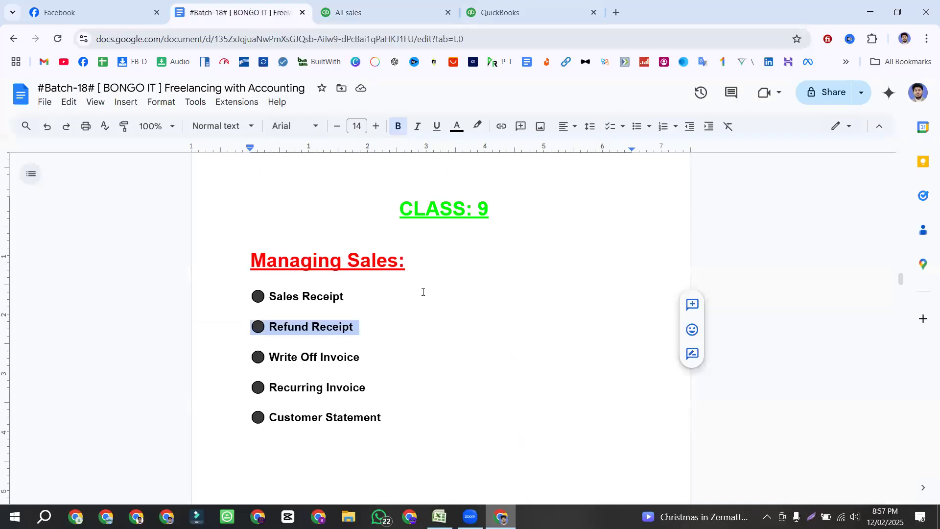
{"action": "left_click_drag", "start_coordinate": [362, 358], "coordinate": [246, 358]}
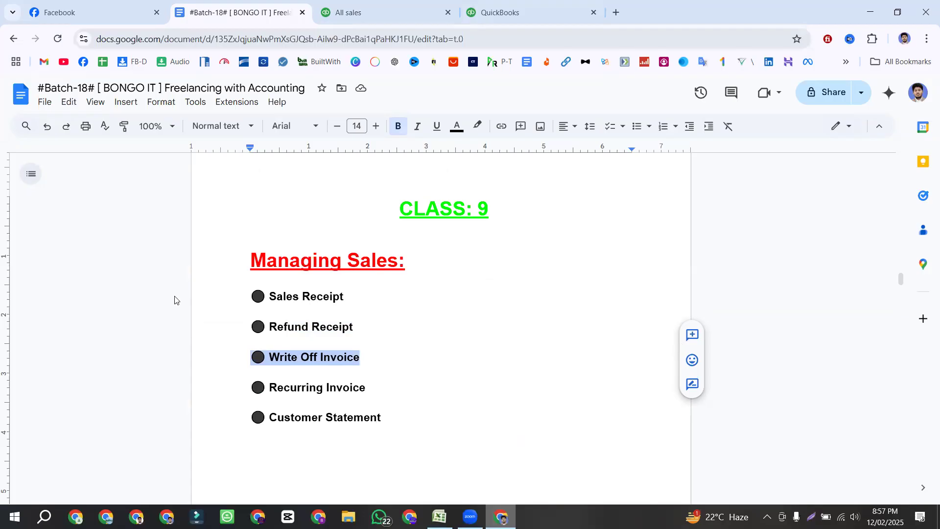
Return to QuickBooks, open a new invoice, and choose 12/20/2022 as the invoice date with Net 30 terms
{"action": "mouse_move", "coordinate": [368, 10]}
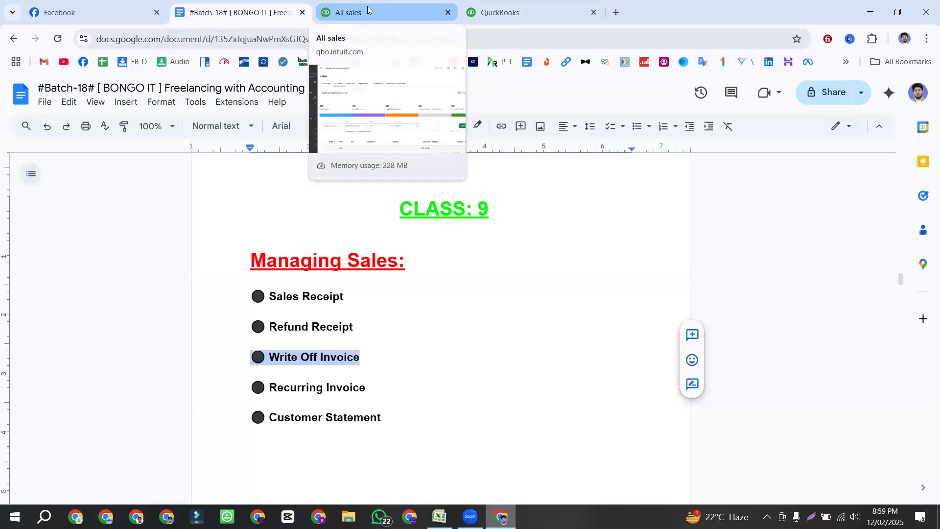
{"action": "left_click", "coordinate": [368, 10]}
{"action": "left_click", "coordinate": [59, 122]}
{"action": "left_click", "coordinate": [59, 194]}
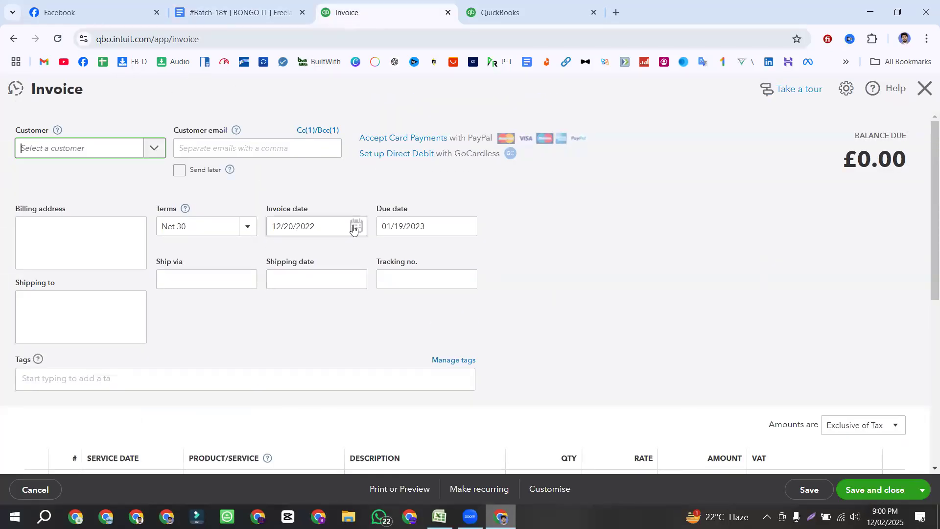
{"action": "left_click", "coordinate": [354, 229]}
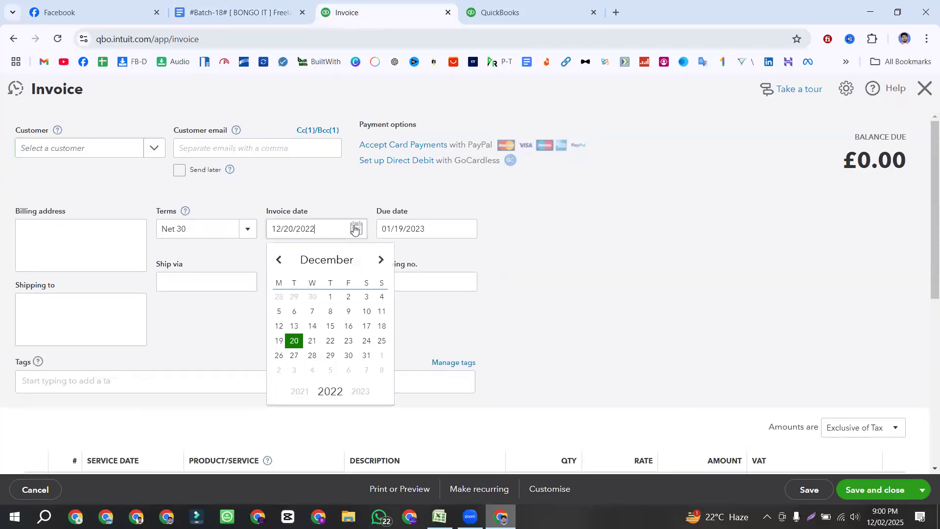
{"action": "left_click", "coordinate": [293, 342]}
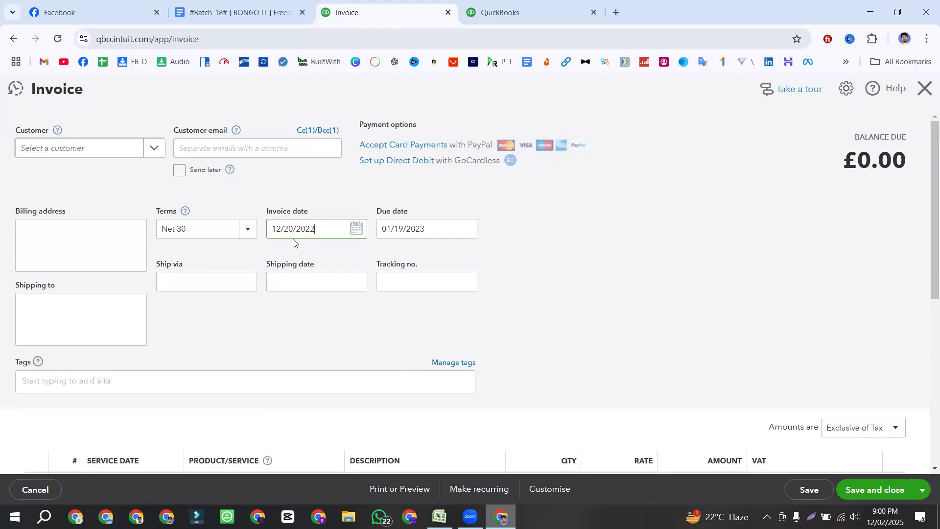
{"action": "left_click", "coordinate": [248, 233]}
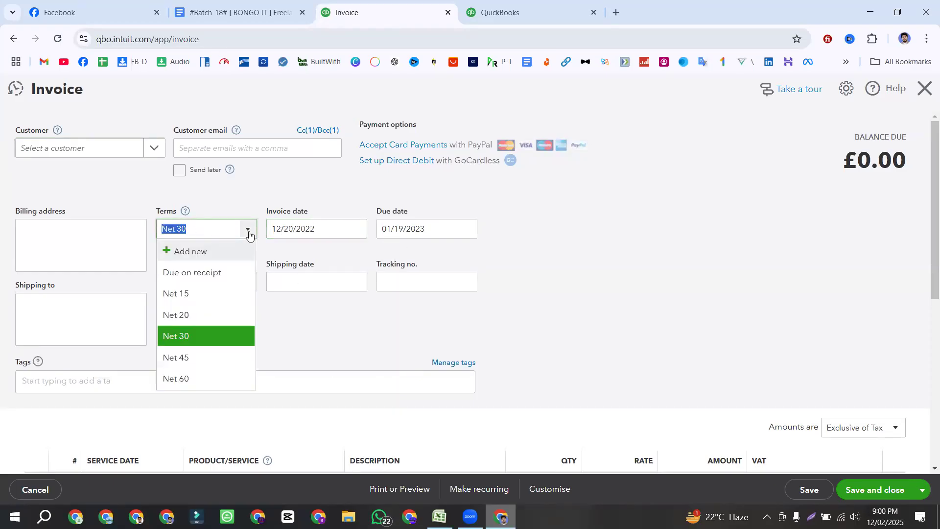
{"action": "left_click", "coordinate": [201, 336]}
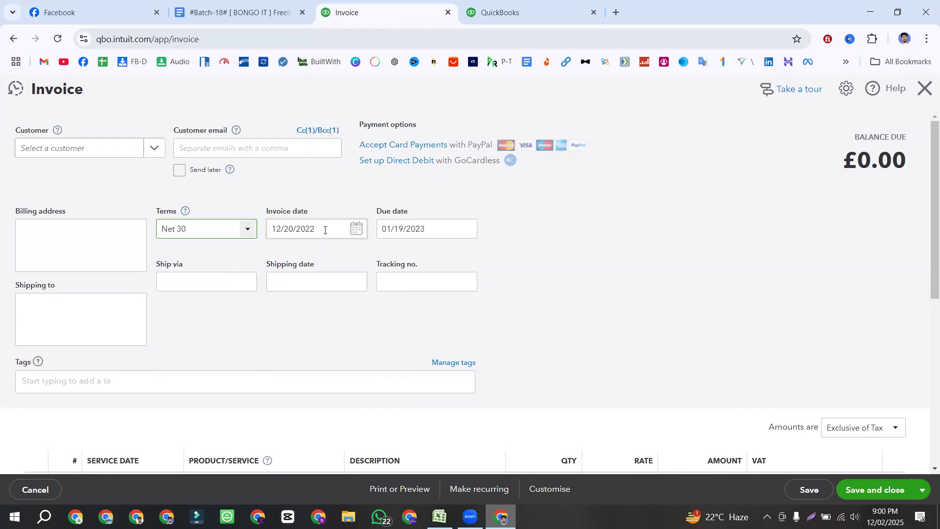
Compare the invoice date with the due date on the blank invoice, and close it without saving
{"action": "left_click_drag", "start_coordinate": [324, 230], "coordinate": [272, 231]}
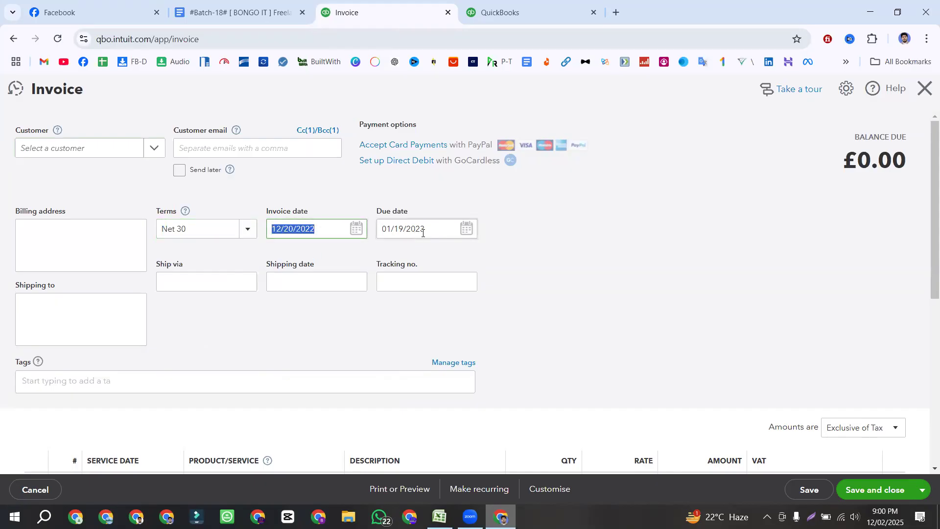
{"action": "left_click_drag", "start_coordinate": [429, 228], "coordinate": [376, 236]}
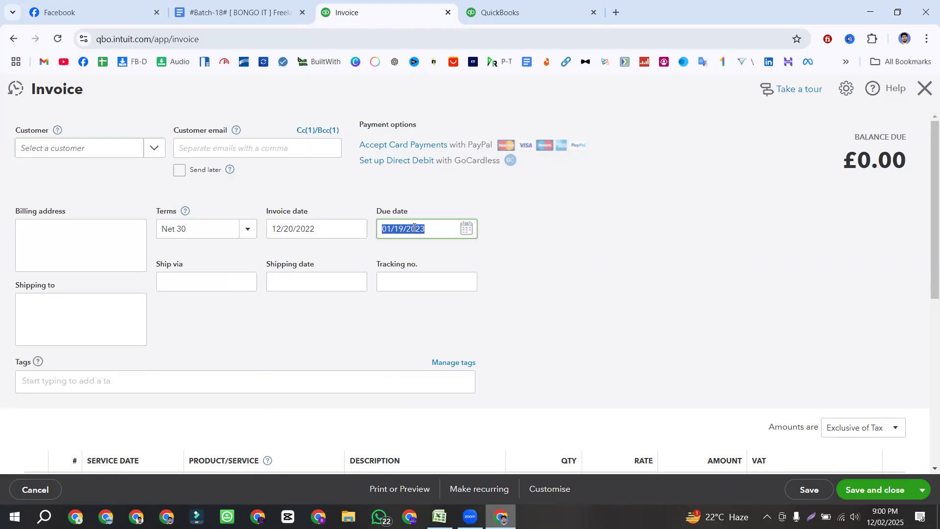
{"action": "left_click_drag", "start_coordinate": [418, 212], "coordinate": [343, 229]}
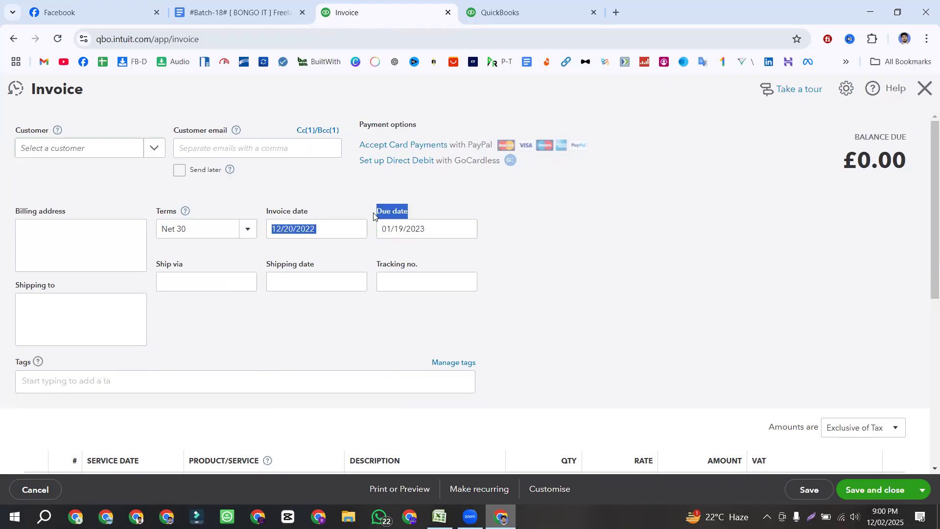
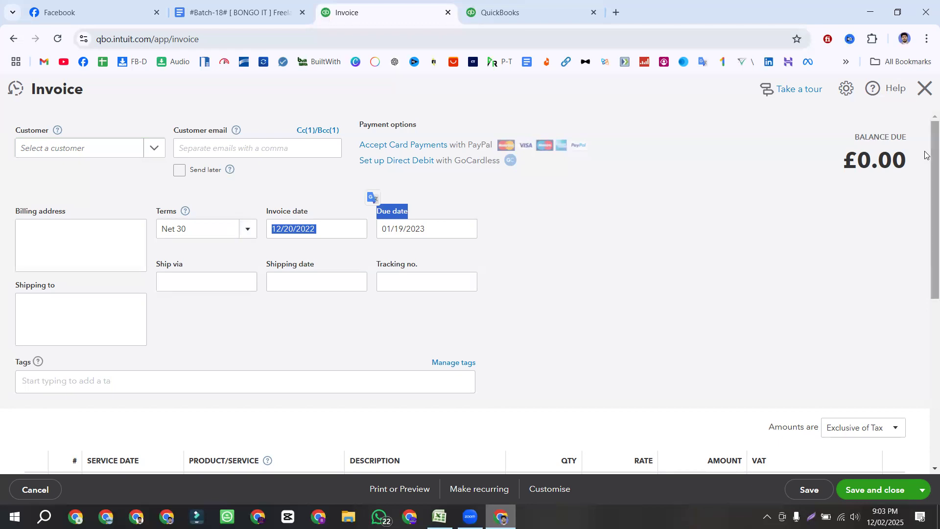
{"action": "left_click", "coordinate": [924, 89]}
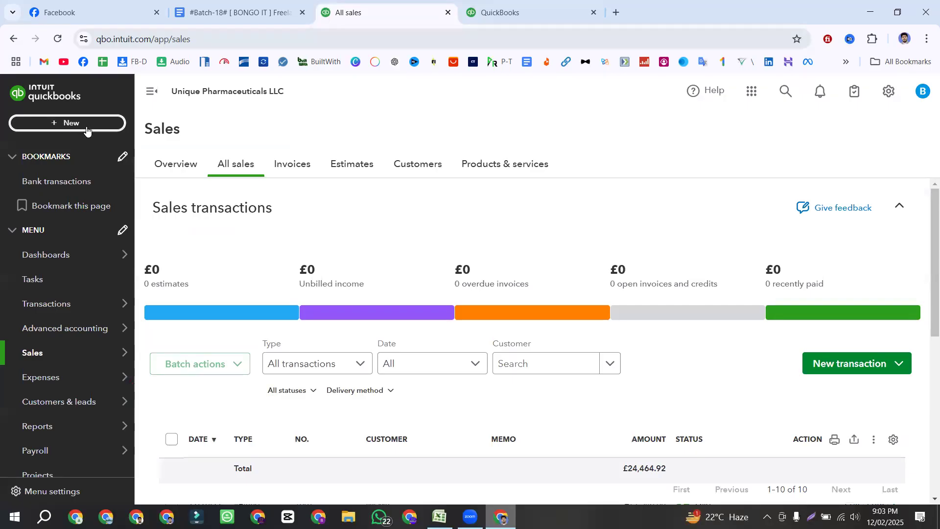
Find the overdue invoice dated 12/14/22 in the All sales transactions list and examine its status
{"action": "scroll", "coordinate": [598, 371], "scroll_direction": "down", "scroll_amount": 5}
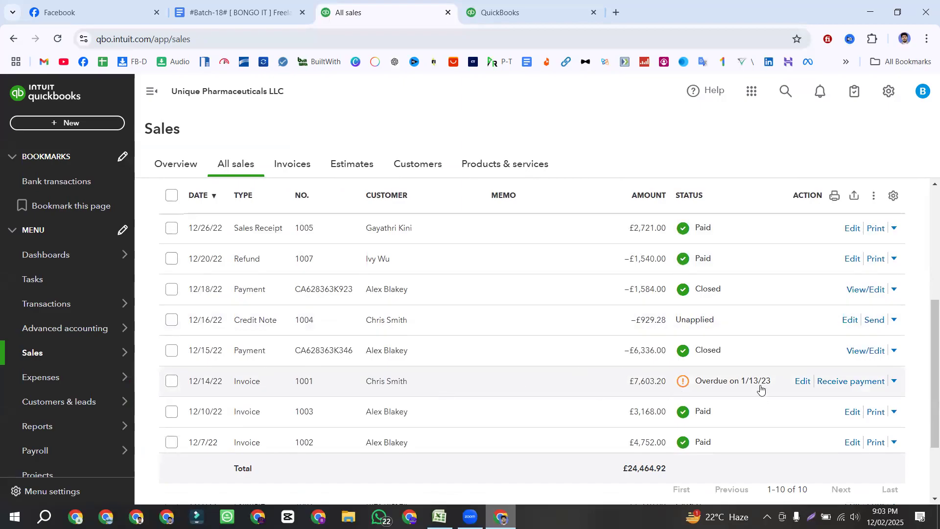
{"action": "scroll", "coordinate": [466, 386], "scroll_direction": "down", "scroll_amount": 2}
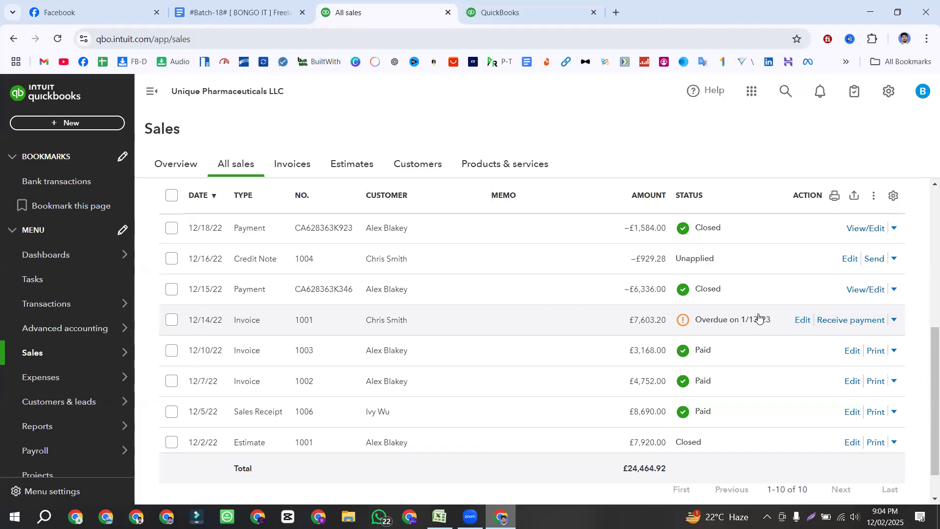
{"action": "scroll", "coordinate": [707, 282], "scroll_direction": "down", "scroll_amount": 1}
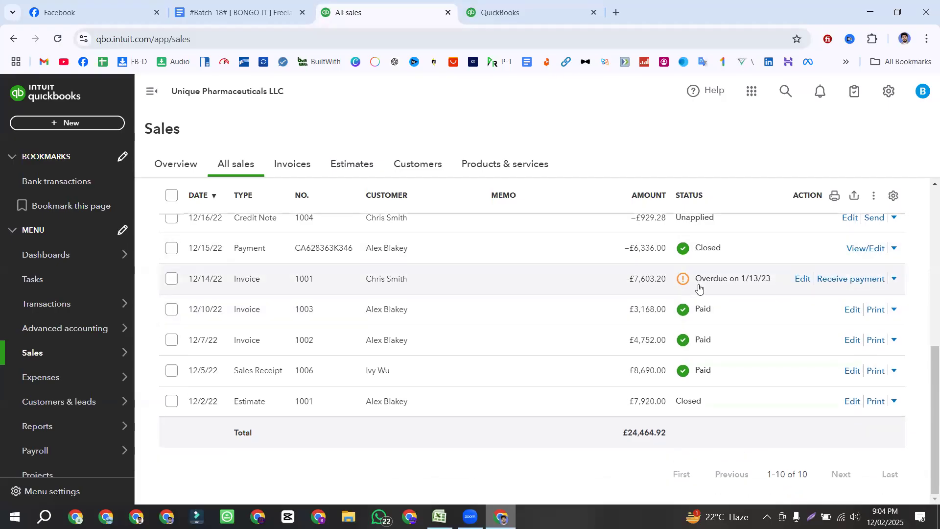
Start a new invoice for the Fouts Cookouts customer and set the invoice date to 12/28/2022
{"action": "left_click", "coordinate": [51, 120]}
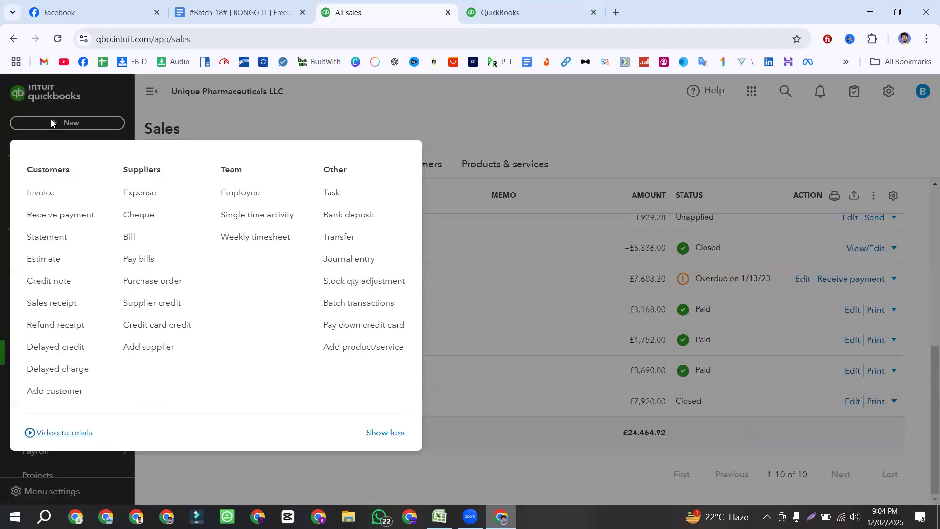
{"action": "left_click", "coordinate": [62, 198]}
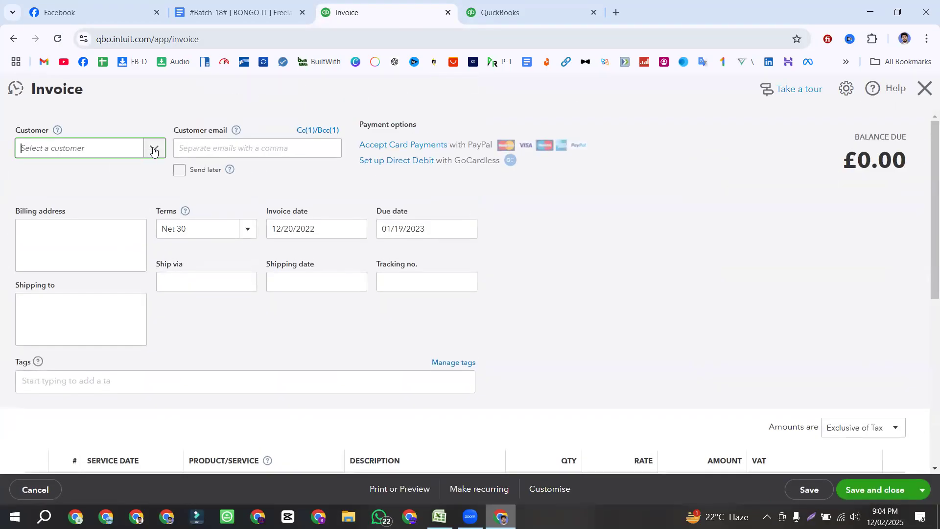
{"action": "left_click", "coordinate": [154, 148]}
{"action": "left_click", "coordinate": [63, 226]}
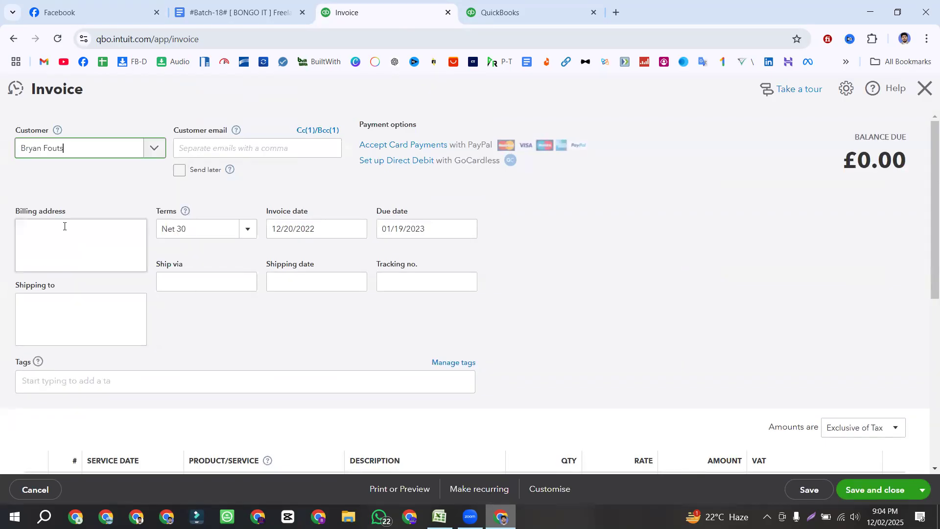
{"action": "left_click", "coordinate": [355, 230]}
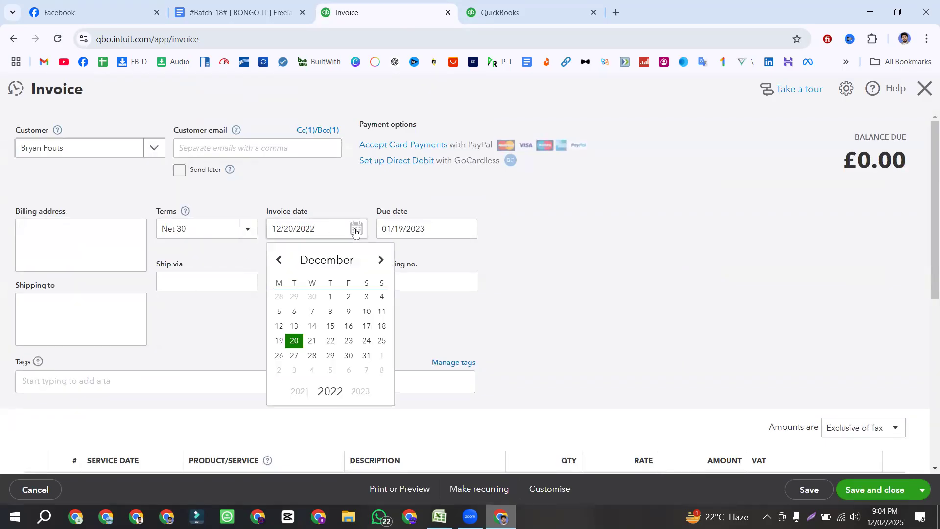
{"action": "left_click", "coordinate": [314, 358]}
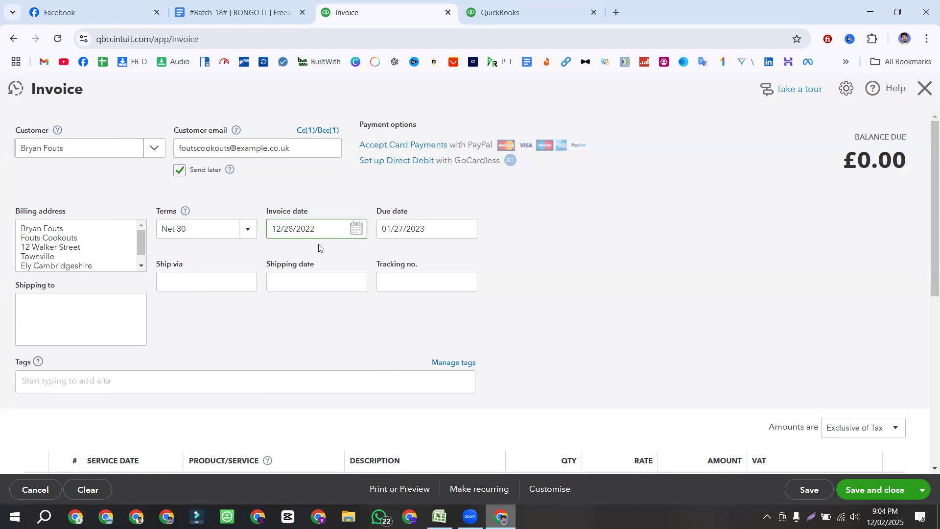
Choose Surgical equipment as the product on the first line of the invoice
{"action": "scroll", "coordinate": [317, 245], "scroll_direction": "down", "scroll_amount": 2}
{"action": "scroll", "coordinate": [317, 245], "scroll_direction": "up", "scroll_amount": 2}
{"action": "scroll", "coordinate": [326, 244], "scroll_direction": "down", "scroll_amount": 3}
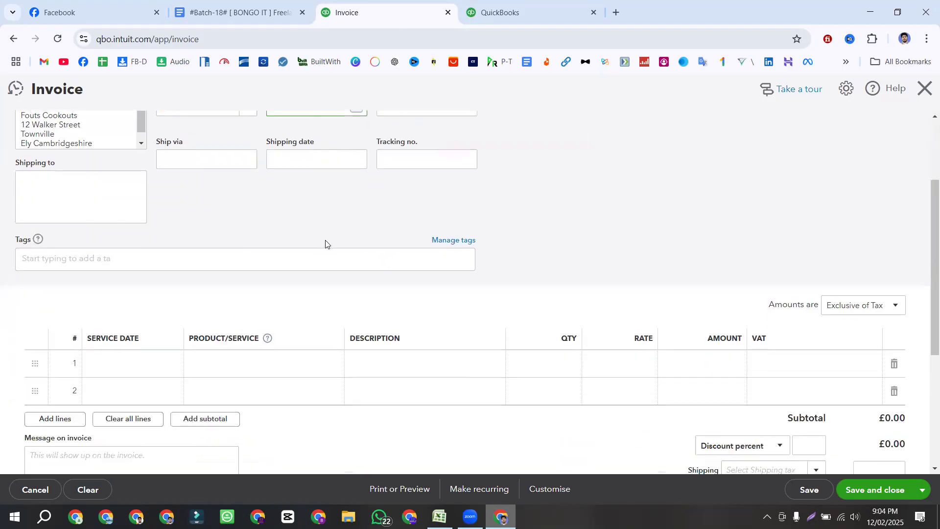
{"action": "scroll", "coordinate": [325, 244], "scroll_direction": "down", "scroll_amount": 2}
{"action": "left_click", "coordinate": [264, 252]}
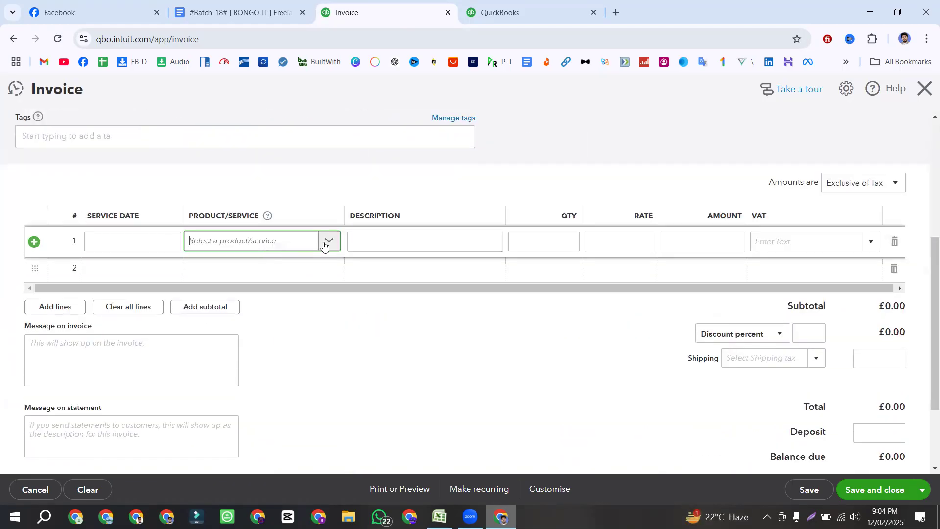
{"action": "left_click", "coordinate": [325, 241]}
{"action": "scroll", "coordinate": [234, 323], "scroll_direction": "down", "scroll_amount": 3}
{"action": "scroll", "coordinate": [233, 322], "scroll_direction": "up", "scroll_amount": 3}
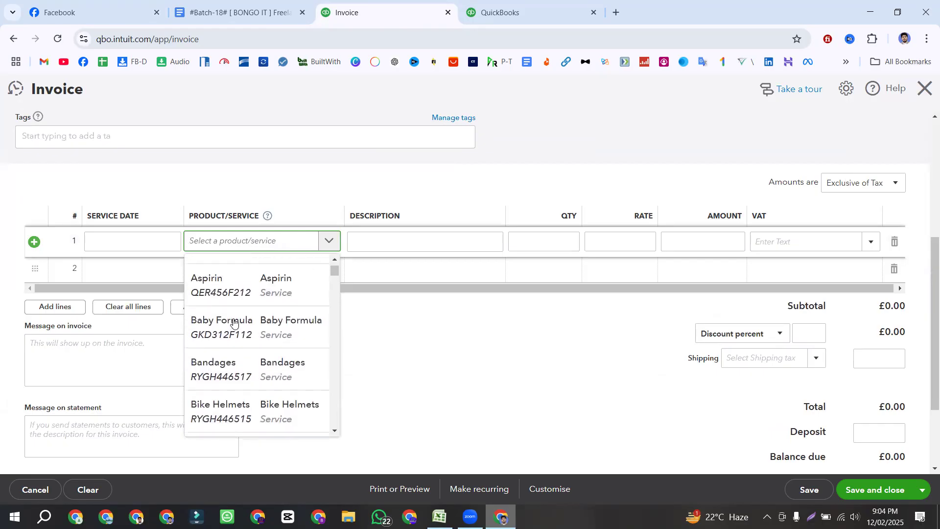
{"action": "left_click", "coordinate": [208, 243]}
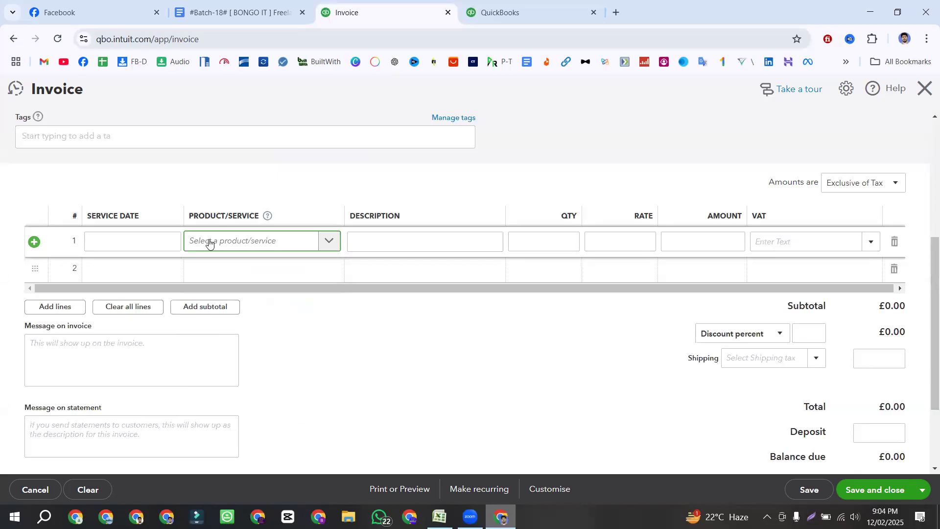
{"action": "type", "text": "sur"}
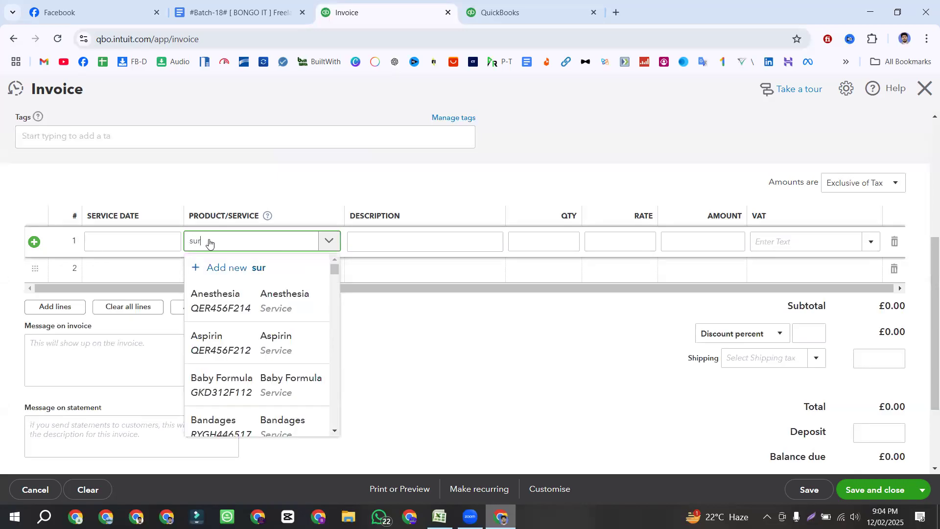
{"action": "left_click", "coordinate": [240, 309]}
Set the Surgical equipment line to a quantity of 10 with Tax (10%) as its VAT rate
{"action": "left_click", "coordinate": [565, 239]}
{"action": "type", "text": "10"}
{"action": "left_click", "coordinate": [870, 244]}
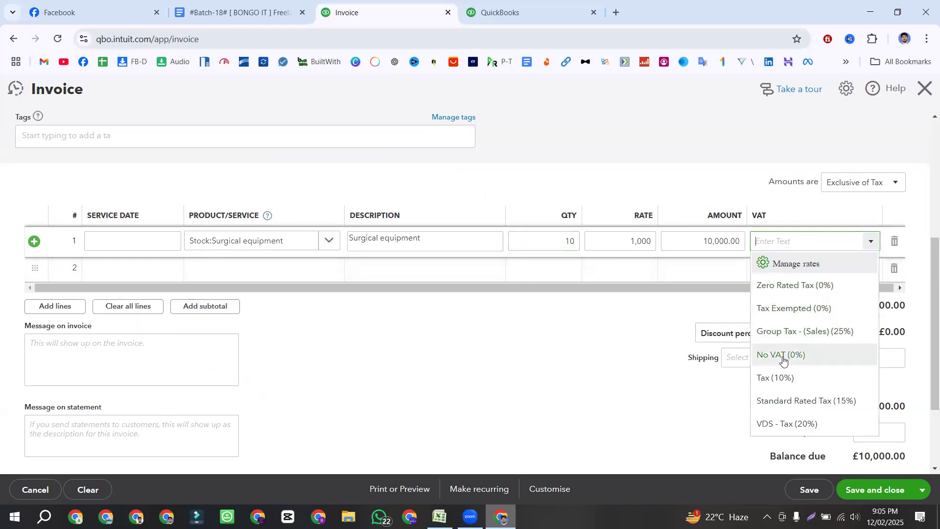
{"action": "left_click", "coordinate": [783, 378]}
Add ECG Machine as the second invoice line with a quantity of 3 and Standard Rated Tax (15%)
{"action": "scroll", "coordinate": [564, 365], "scroll_direction": "up", "scroll_amount": 1}
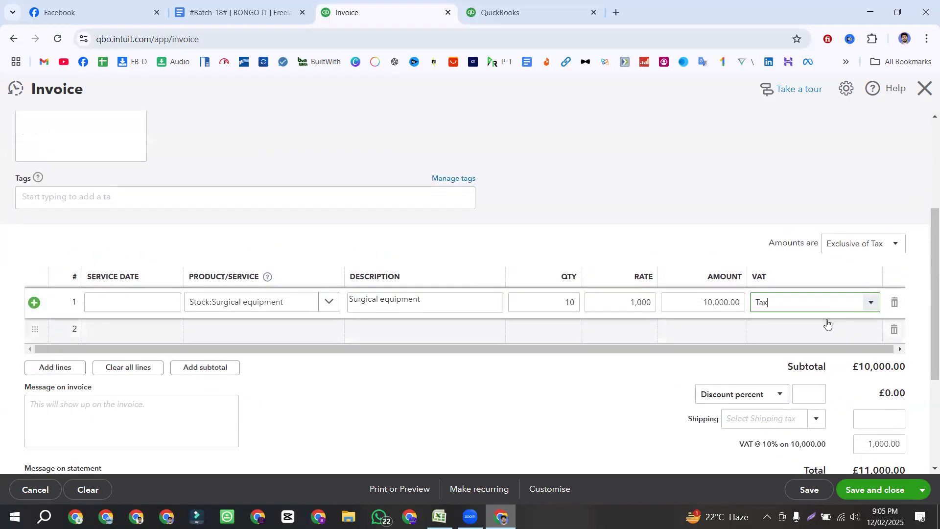
{"action": "left_click", "coordinate": [255, 329]}
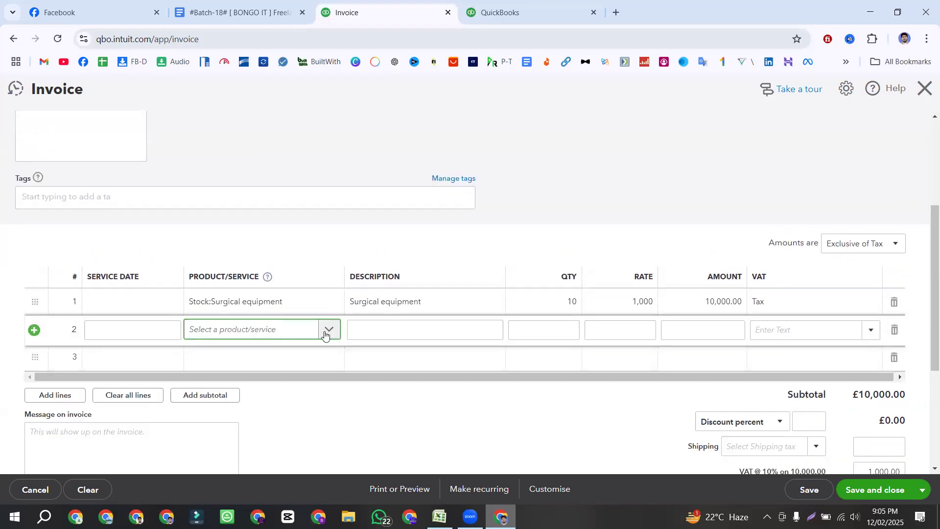
{"action": "left_click", "coordinate": [326, 329]}
{"action": "type", "text": "ecg"}
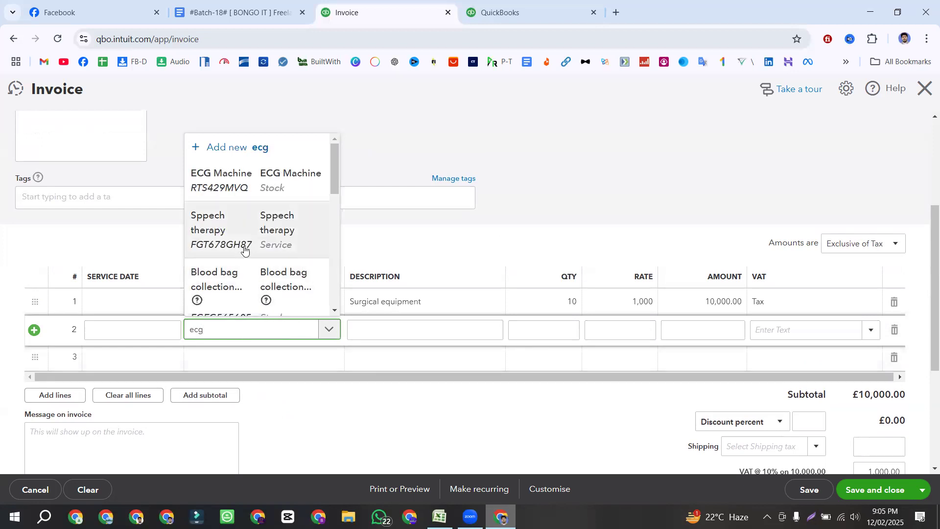
{"action": "left_click", "coordinate": [220, 292]}
{"action": "left_click", "coordinate": [576, 329]}
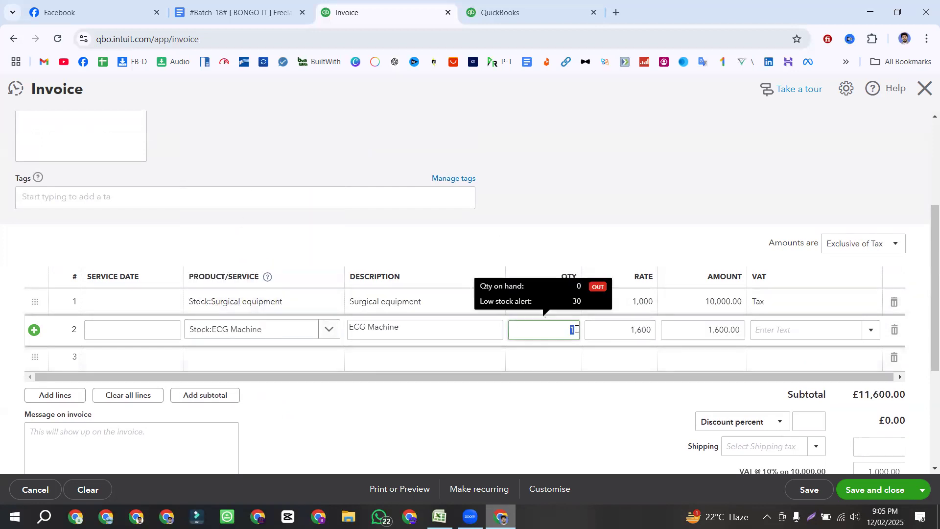
{"action": "type", "text": "3"}
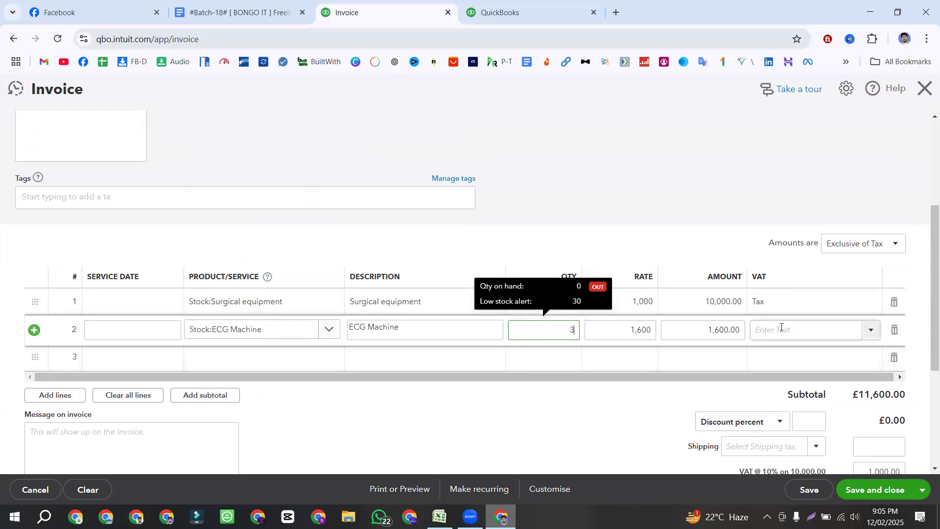
{"action": "left_click", "coordinate": [866, 328]}
{"action": "left_click", "coordinate": [789, 284]}
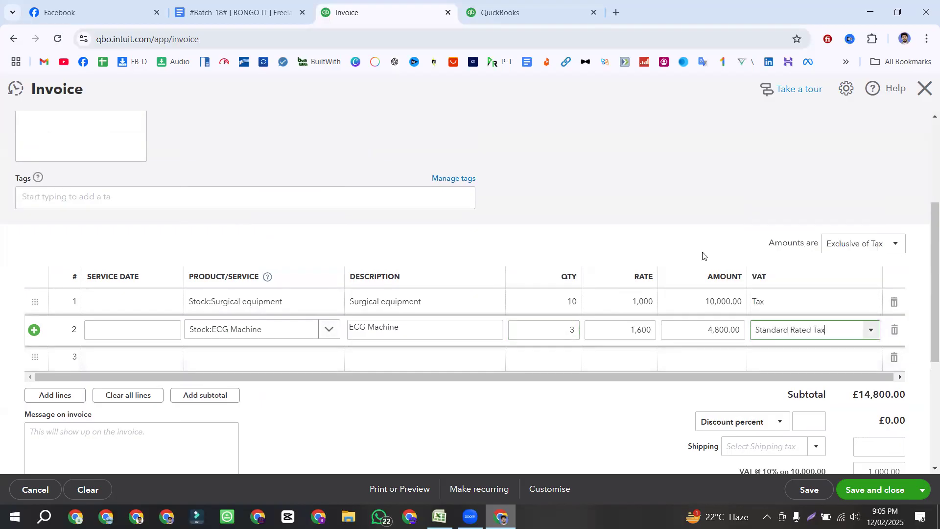
Review the invoice's dates, VAT amounts and balance due, and save and close it
{"action": "scroll", "coordinate": [640, 209], "scroll_direction": "up", "scroll_amount": 4}
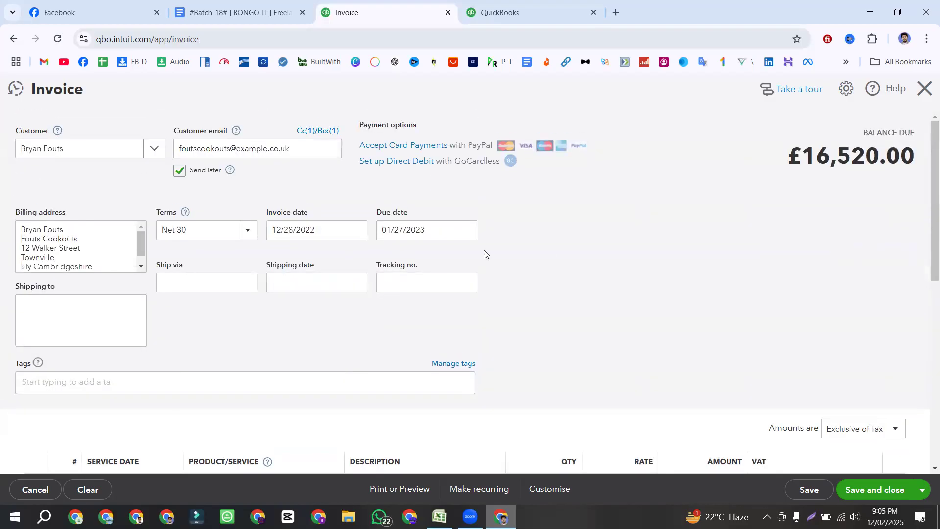
{"action": "scroll", "coordinate": [567, 251], "scroll_direction": "down", "scroll_amount": 1}
{"action": "scroll", "coordinate": [565, 251], "scroll_direction": "down", "scroll_amount": 5}
{"action": "scroll", "coordinate": [565, 251], "scroll_direction": "down", "scroll_amount": 1}
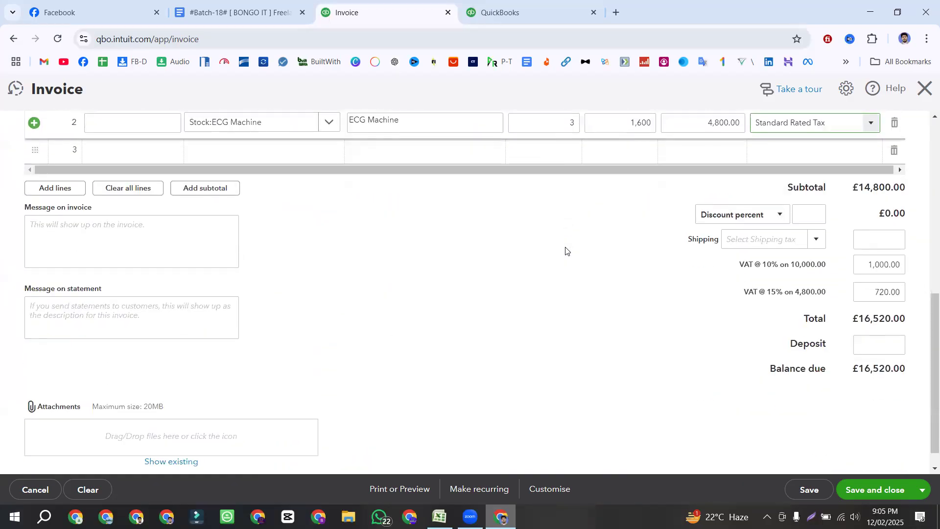
{"action": "scroll", "coordinate": [566, 251], "scroll_direction": "up", "scroll_amount": 1}
{"action": "left_click", "coordinate": [870, 491]}
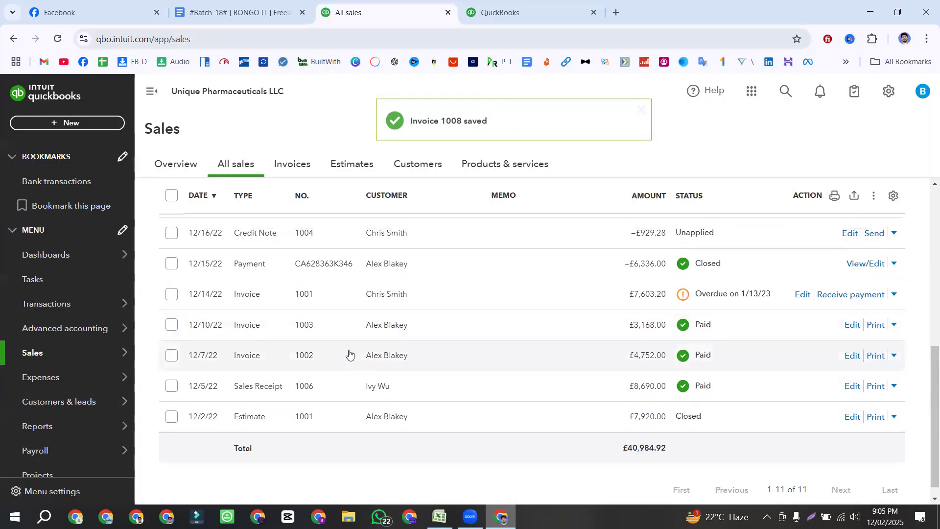
Search the Products and Services list for "bad debt" and clear the search
{"action": "scroll", "coordinate": [352, 352], "scroll_direction": "up", "scroll_amount": 5}
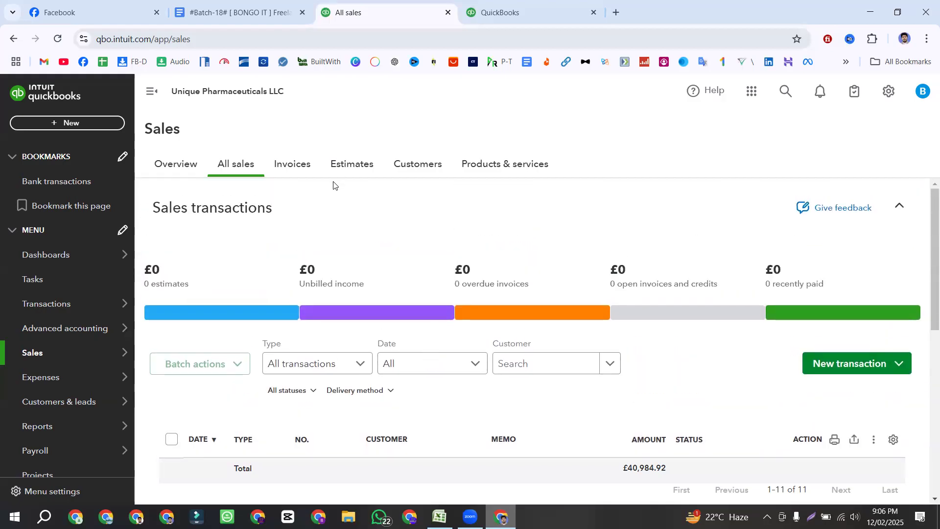
{"action": "left_click", "coordinate": [514, 169]}
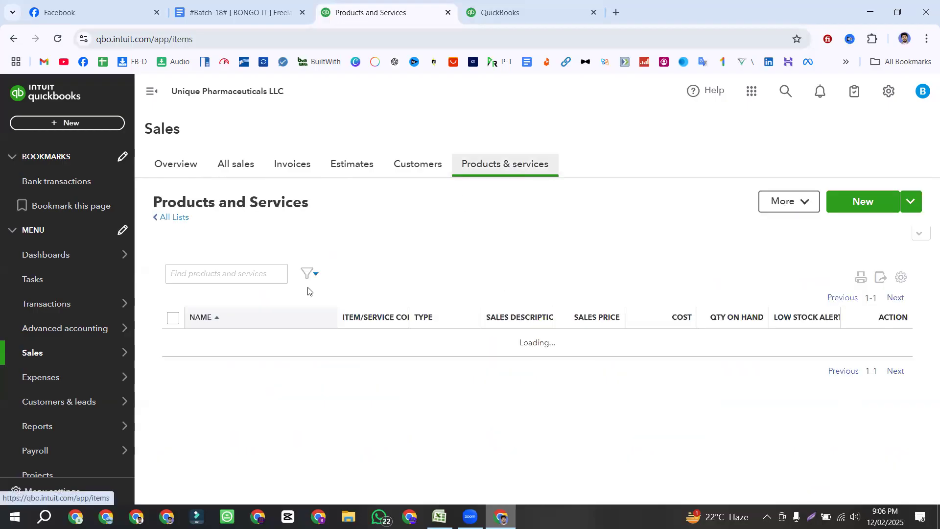
{"action": "left_click", "coordinate": [231, 274]}
{"action": "type", "text": "b"}
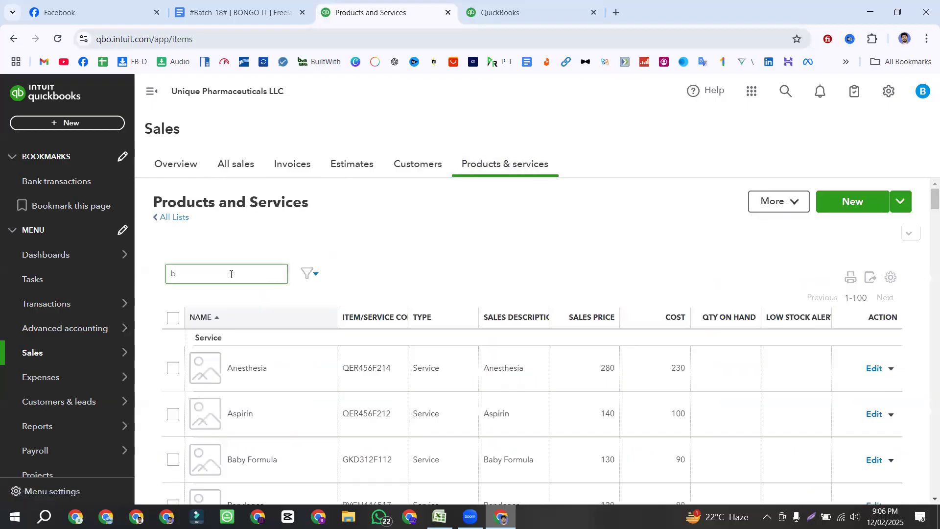
{"action": "type", "text": "ad"}
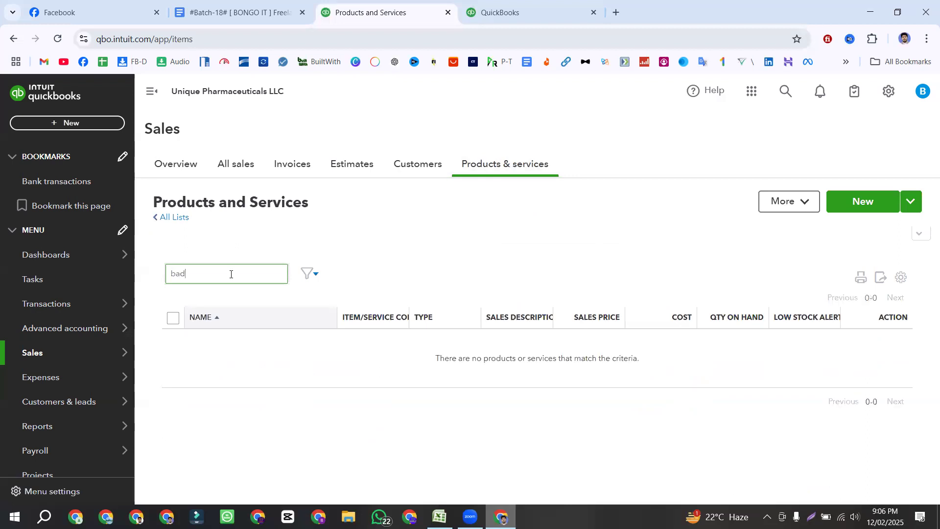
{"action": "type", "text": " debt"}
{"action": "key", "text": "BackSpace"}
{"action": "key", "text": "BackSpace"}
{"action": "key", "text": "BackSpace"}
{"action": "key", "text": "BackSpace"}
{"action": "key", "text": "BackSpace"}
{"action": "key", "text": "BackSpace"}
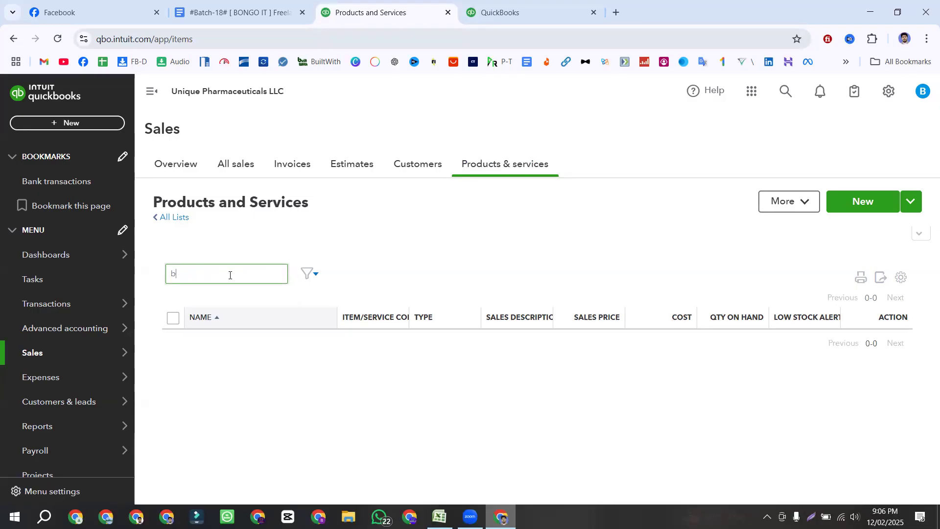
{"action": "key", "text": "BackSpace"}
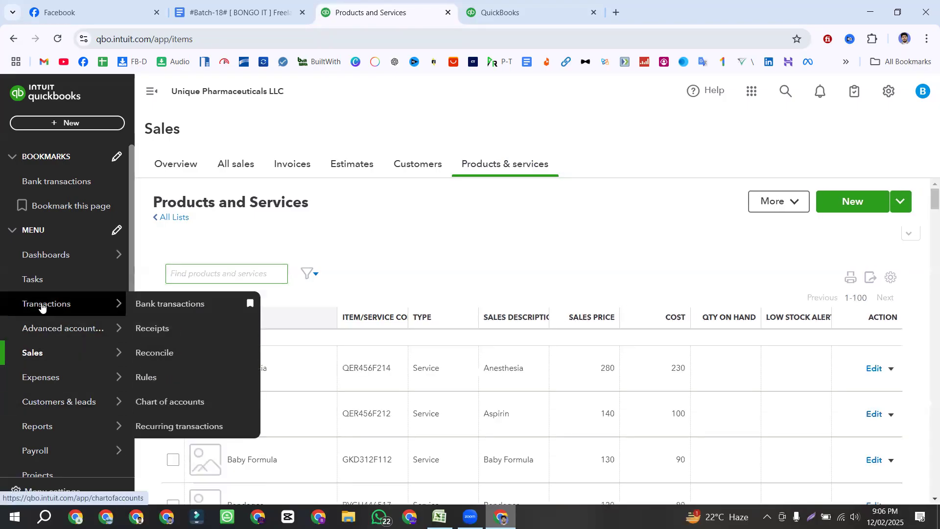
Open the Chart of accounts, filter it by "bad" to check for a bad debts account, and clear the filter
{"action": "mouse_move", "coordinate": [50, 326]}
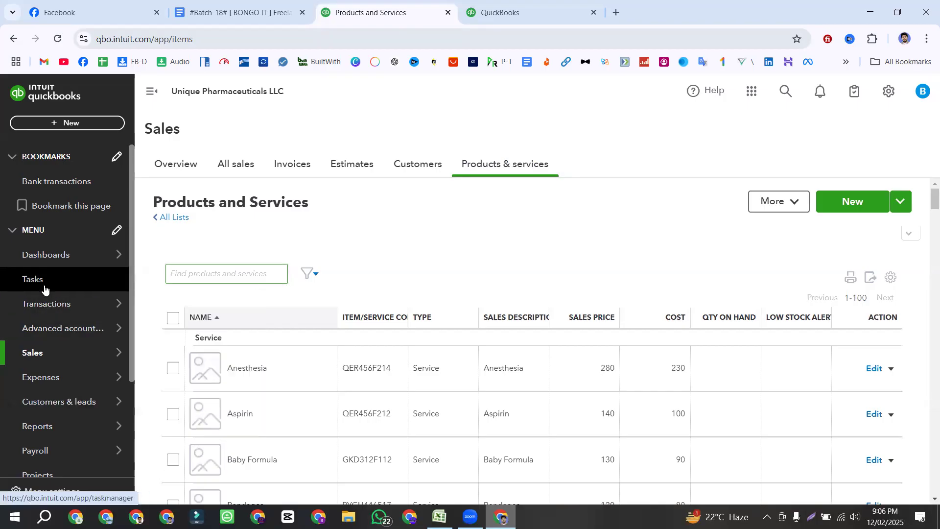
{"action": "mouse_move", "coordinate": [93, 304]}
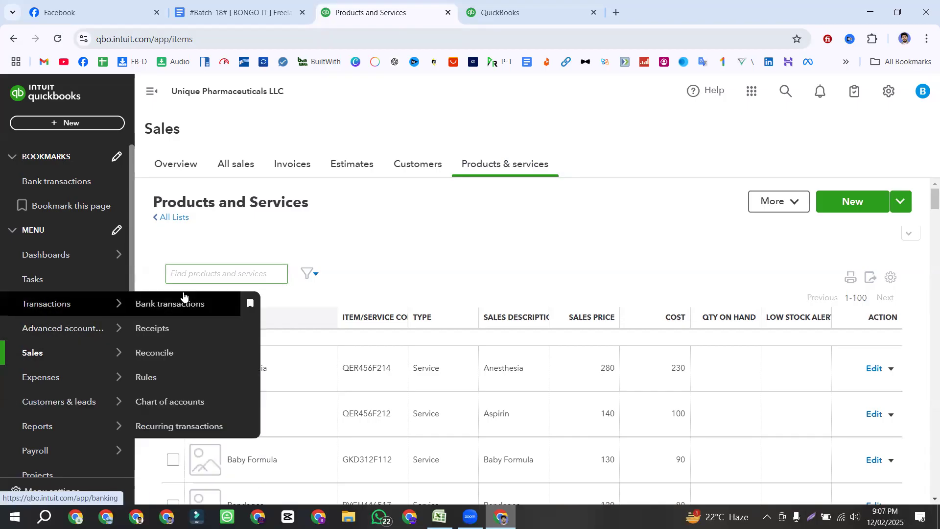
{"action": "left_click", "coordinate": [175, 402]}
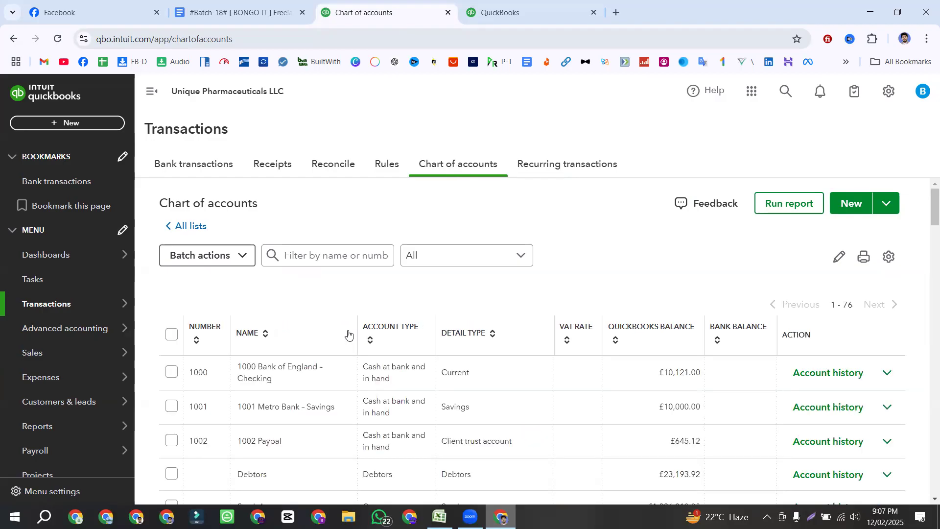
{"action": "left_click", "coordinate": [331, 255]}
{"action": "type", "text": "bad"}
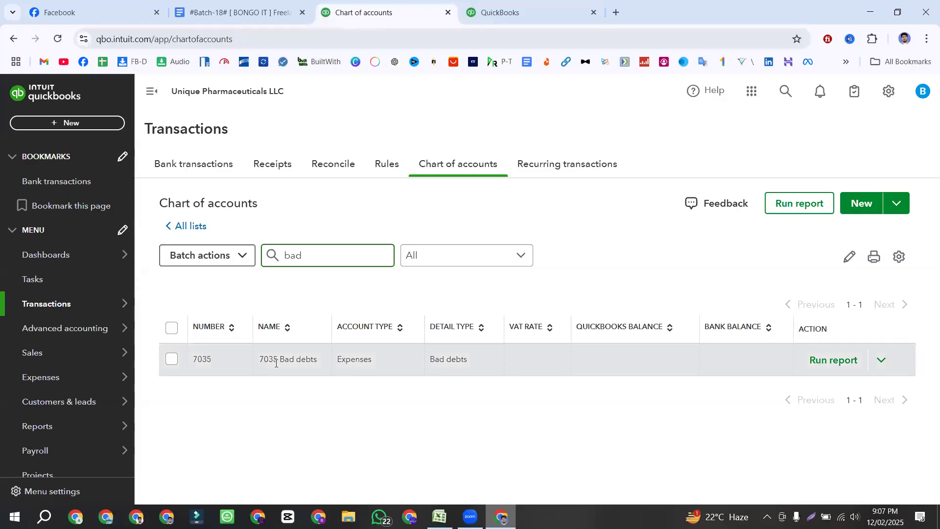
{"action": "key", "text": "BackSpace"}
{"action": "key", "text": "BackSpace"}
{"action": "key", "text": "BackSpace"}
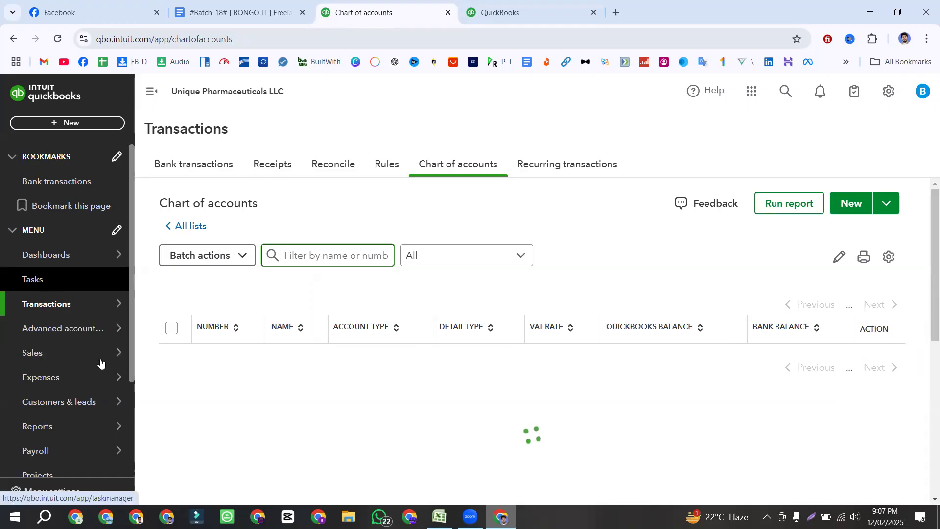
Return to Products and Services under Sales, start a new Service item, and name it Bad Debts
{"action": "left_click", "coordinate": [52, 360]}
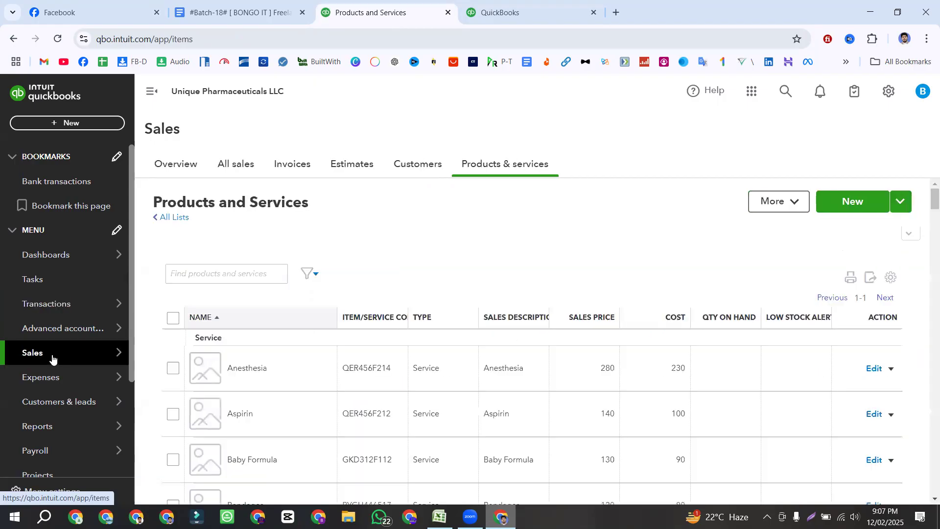
{"action": "left_click", "coordinate": [860, 208]}
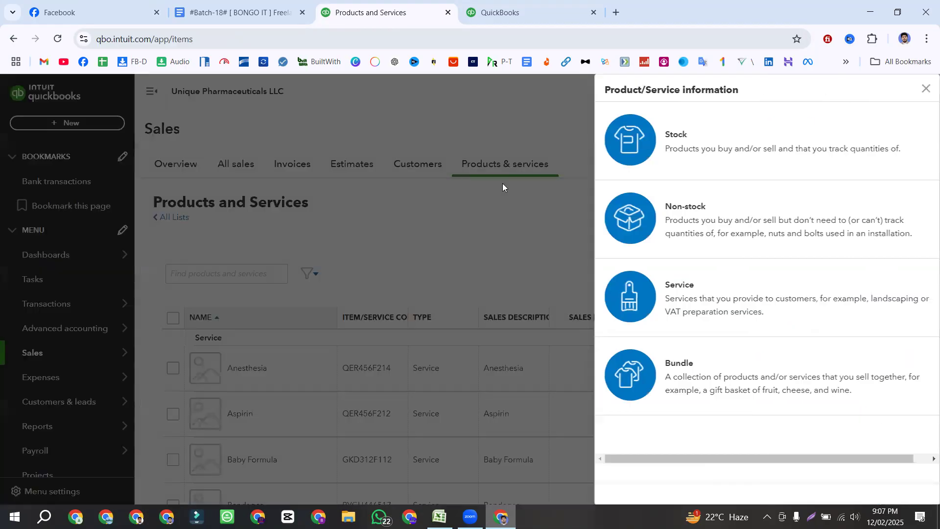
{"action": "left_click", "coordinate": [705, 299]}
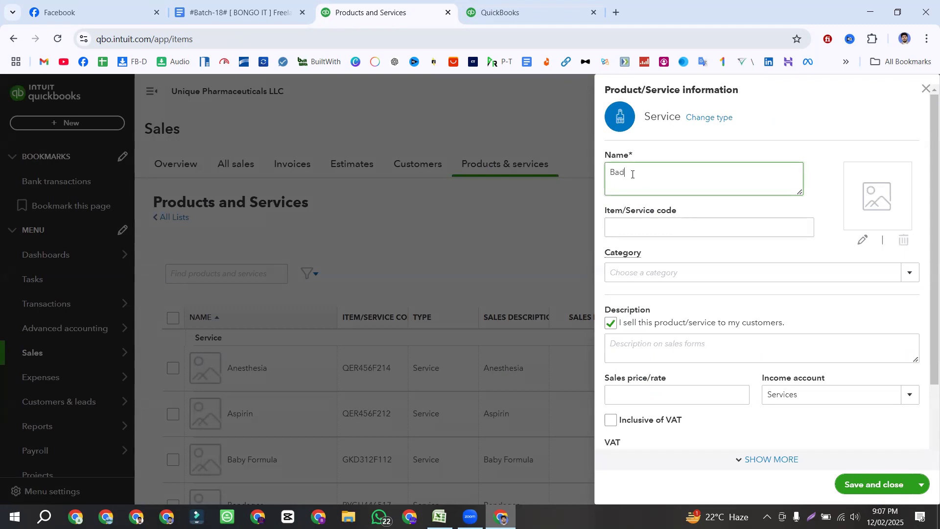
{"action": "type", "text": "Bad Bab"}
{"action": "key", "text": "BackSpace"}
{"action": "type", "text": "Debts"}
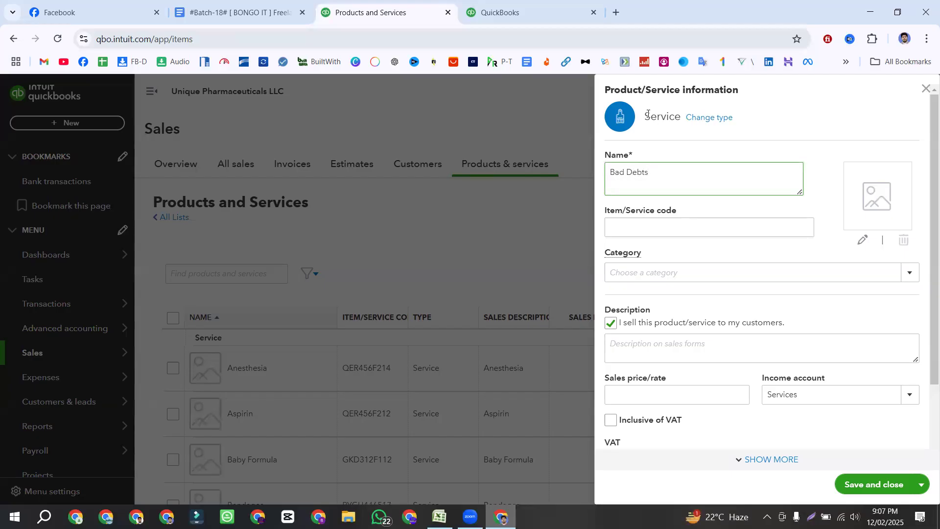
Assign the Bad Debts item to the Service category and copy its name into the sales description
{"action": "left_click", "coordinate": [664, 223]}
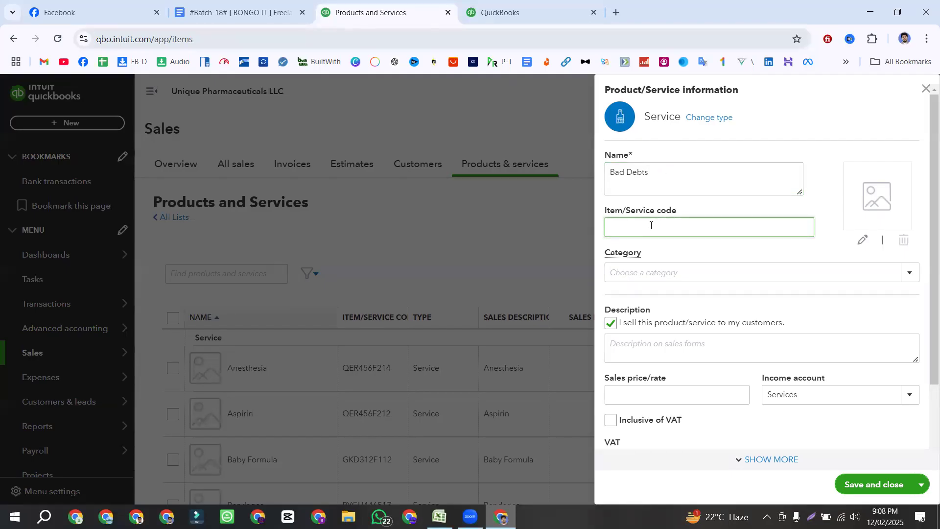
{"action": "left_click", "coordinate": [683, 269]}
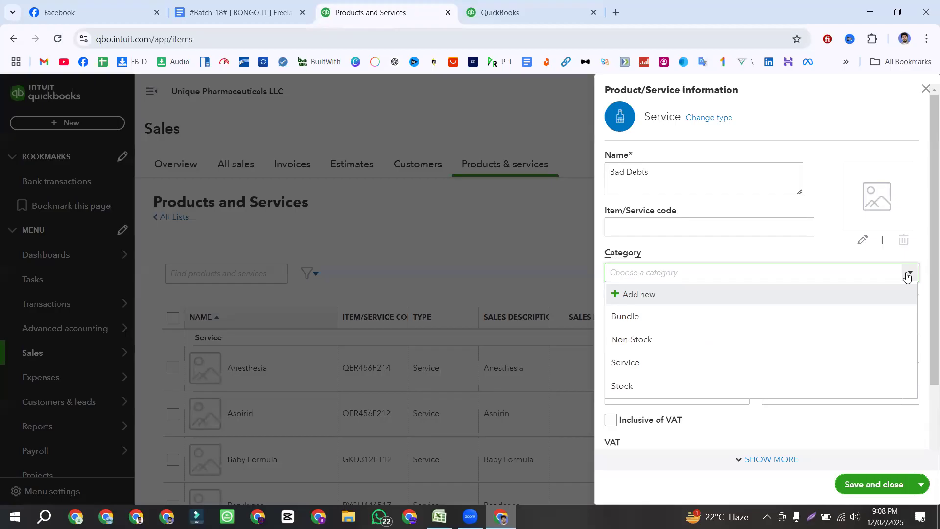
{"action": "left_click", "coordinate": [650, 362]}
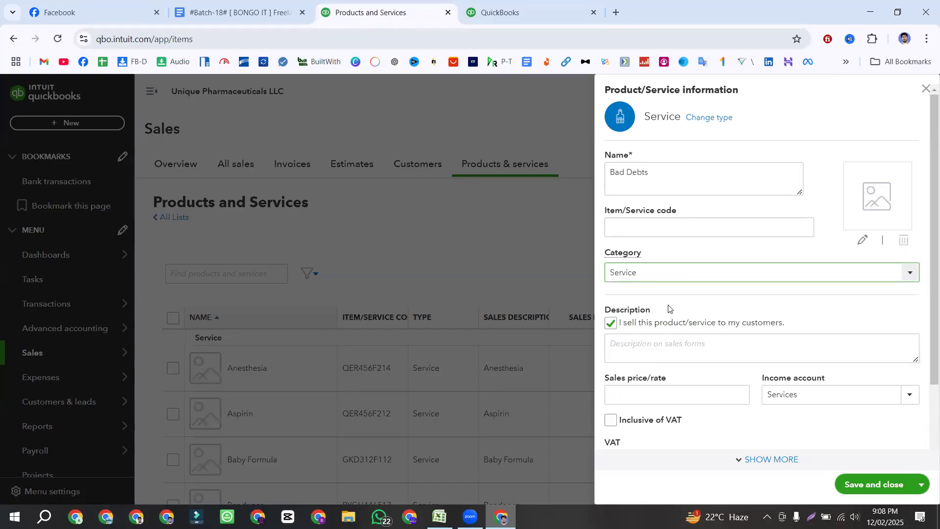
{"action": "scroll", "coordinate": [622, 272], "scroll_direction": "down", "scroll_amount": 1}
{"action": "left_click", "coordinate": [613, 280]}
{"action": "left_click", "coordinate": [630, 119]}
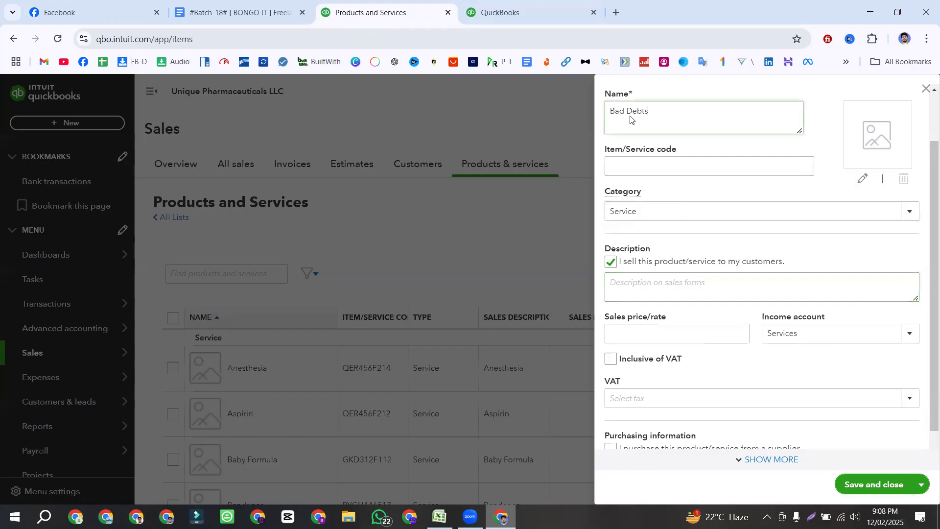
{"action": "triple_click", "coordinate": [630, 120]}
{"action": "key", "text": "ctrl+c"}
{"action": "left_click", "coordinate": [647, 287]}
{"action": "key", "text": "ctrl+v"}
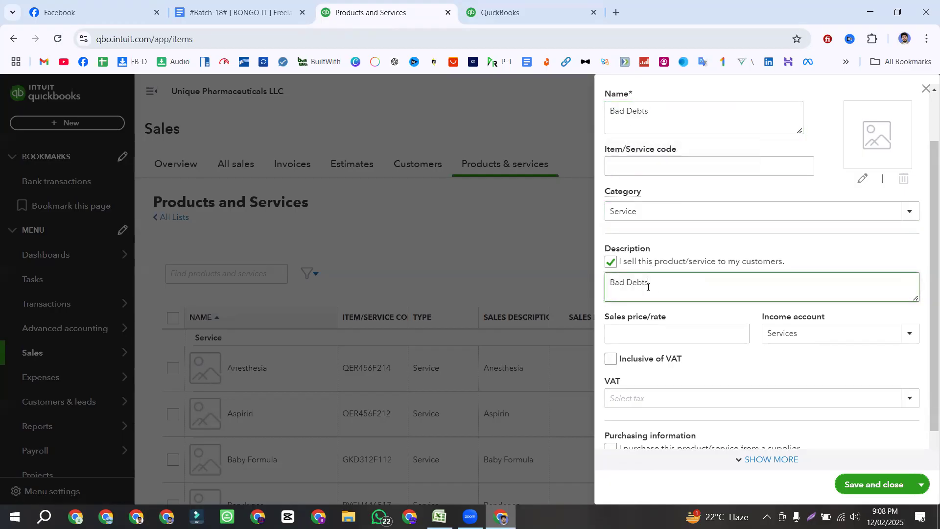
Set the item's income account to 7035 Bad debts
{"action": "left_click", "coordinate": [910, 336]}
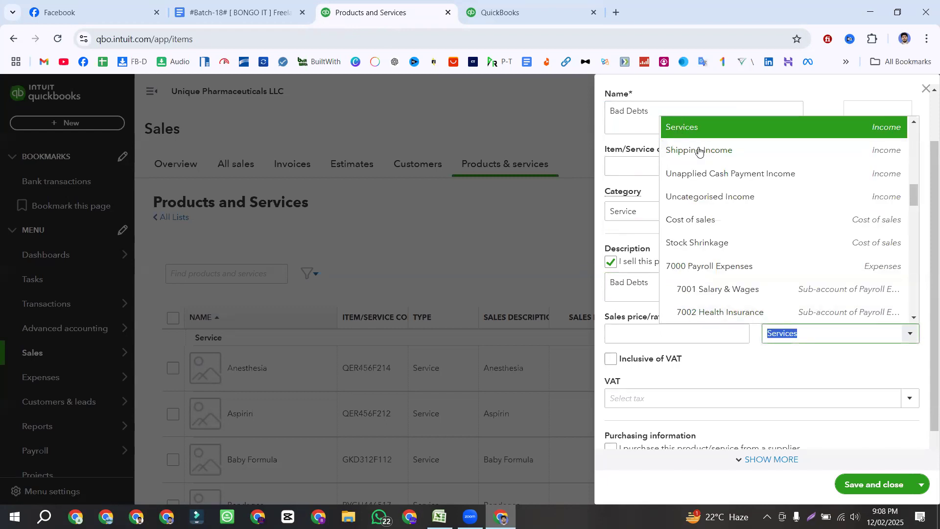
{"action": "key", "text": "BackSpace"}
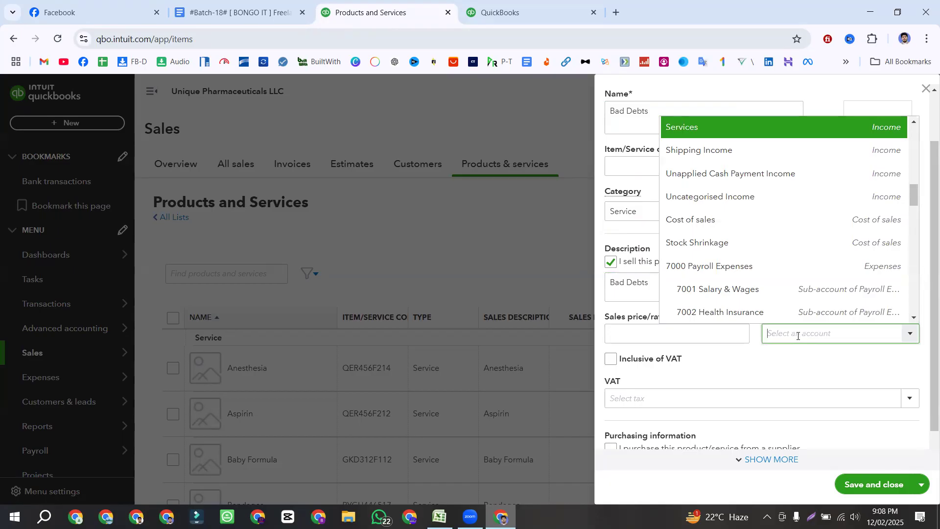
{"action": "type", "text": "Bad"}
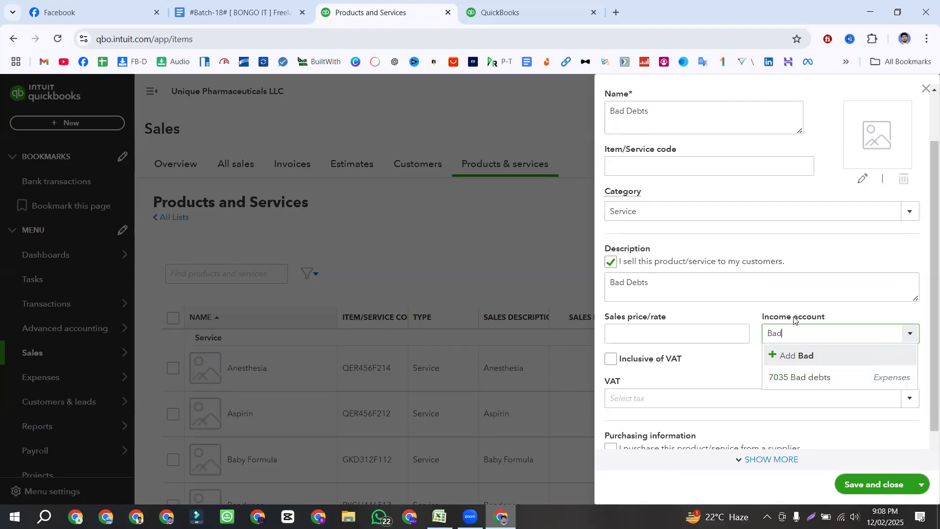
{"action": "left_click", "coordinate": [797, 383]}
{"action": "scroll", "coordinate": [798, 357], "scroll_direction": "down", "scroll_amount": 1}
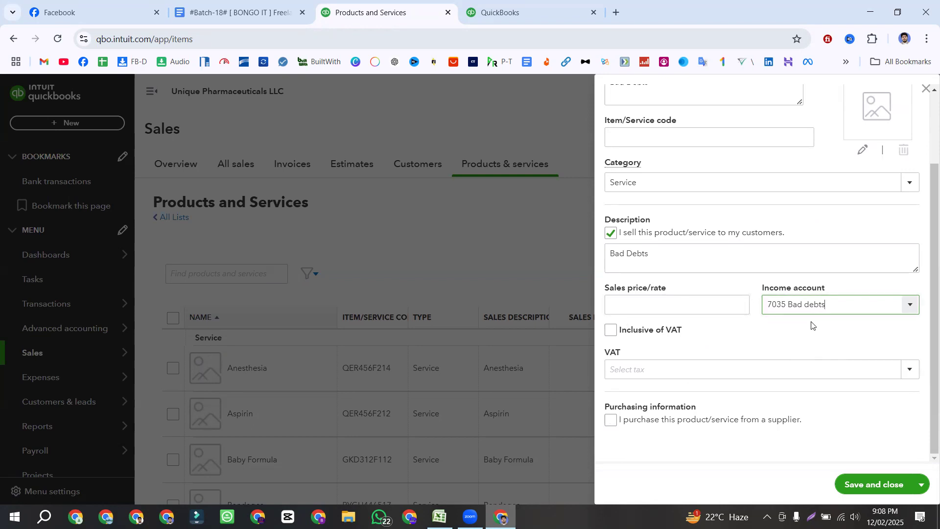
{"action": "scroll", "coordinate": [812, 326], "scroll_direction": "up", "scroll_amount": 1}
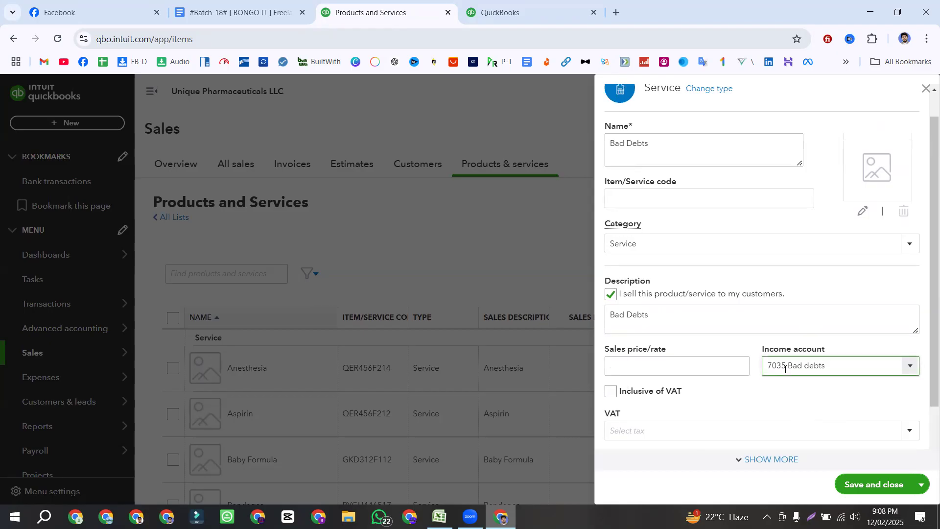
{"action": "left_click", "coordinate": [911, 367]}
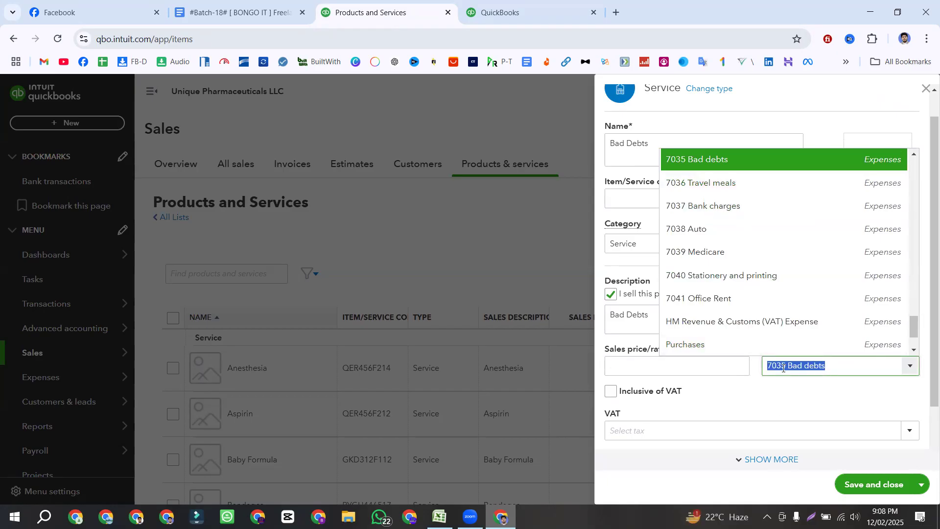
{"action": "left_click", "coordinate": [805, 369]}
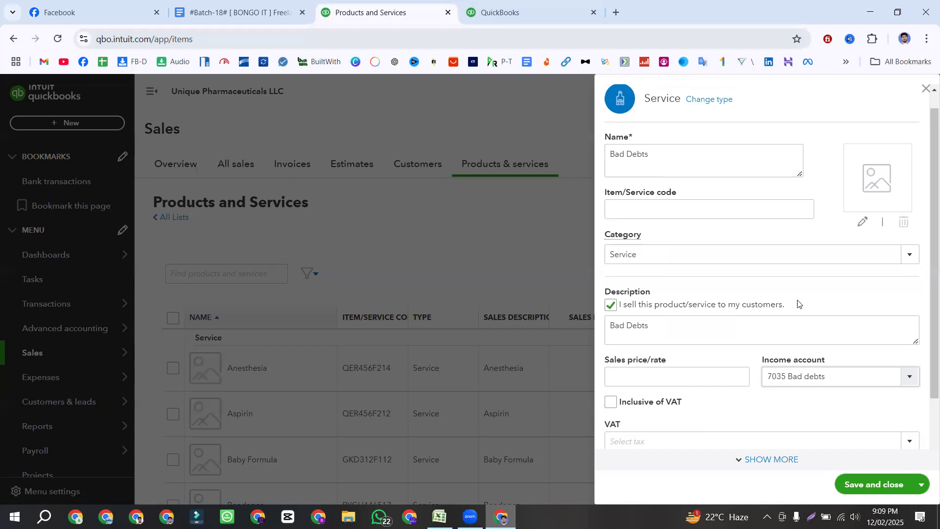
Check the Bad Debts item's details, and save and close it
{"action": "scroll", "coordinate": [847, 361], "scroll_direction": "up", "scroll_amount": 1}
{"action": "left_click_drag", "start_coordinate": [651, 172], "coordinate": [606, 169]}
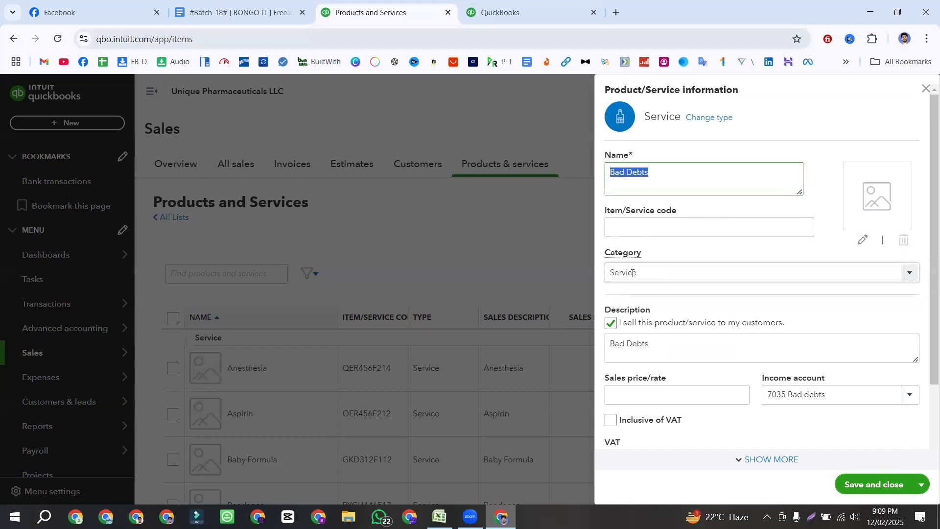
{"action": "scroll", "coordinate": [690, 278], "scroll_direction": "down", "scroll_amount": 2}
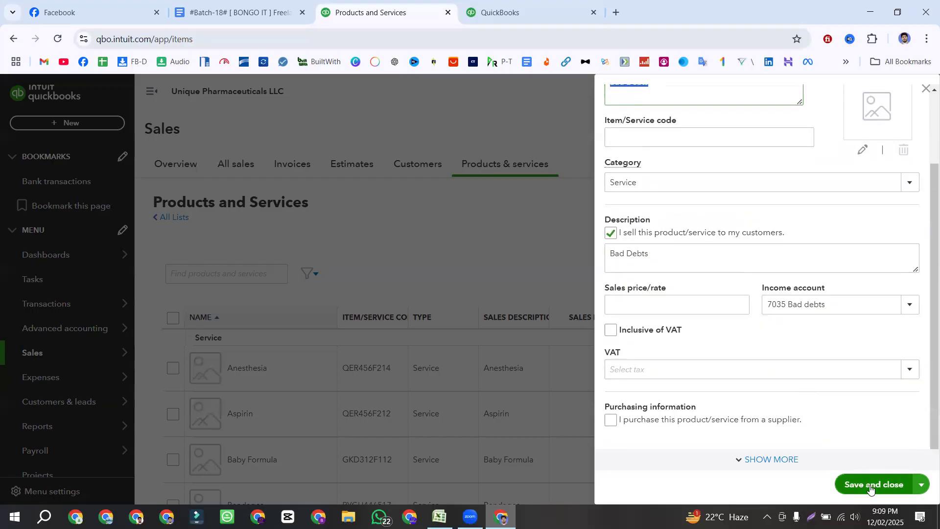
{"action": "left_click", "coordinate": [866, 484]}
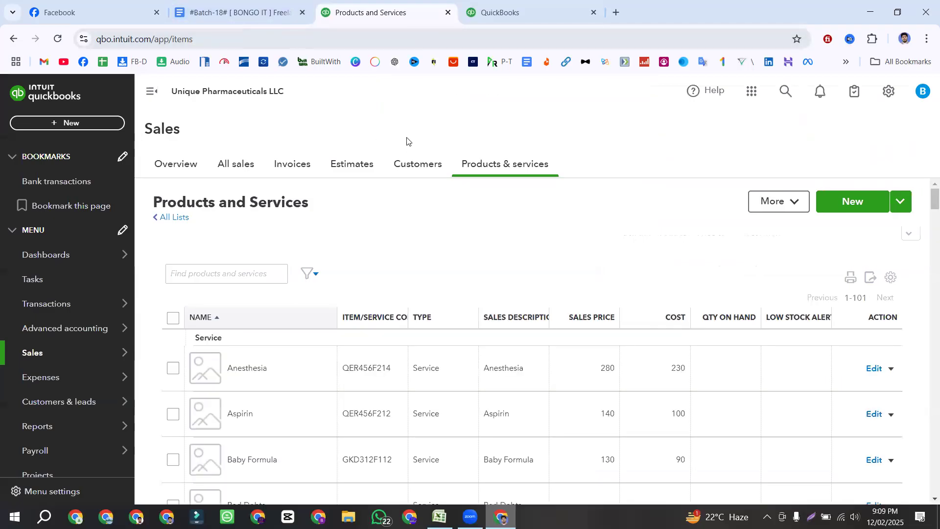
Go to the list of all sales transactions and open the overdue invoice dated 12/28/22 for editing
{"action": "left_click", "coordinate": [253, 10]}
{"action": "left_click", "coordinate": [382, 12]}
{"action": "left_click", "coordinate": [242, 171]}
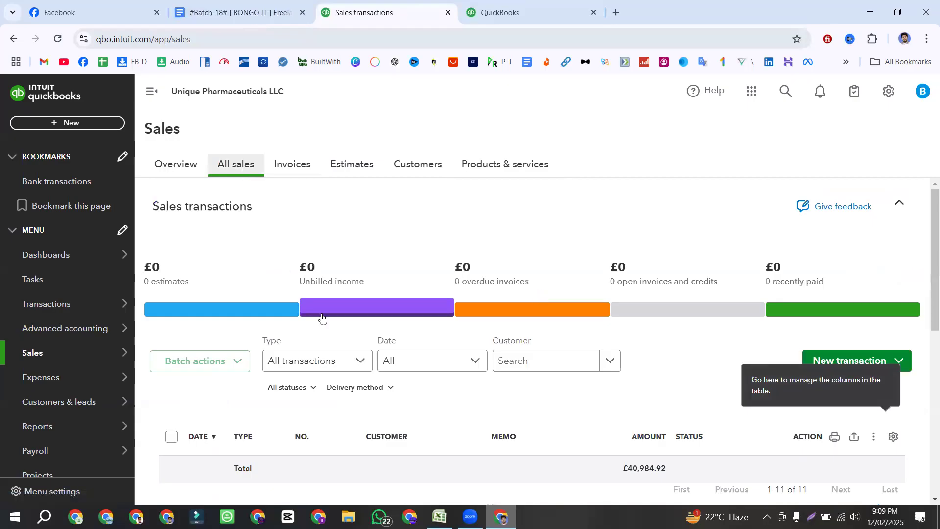
{"action": "scroll", "coordinate": [322, 318], "scroll_direction": "down", "scroll_amount": 2}
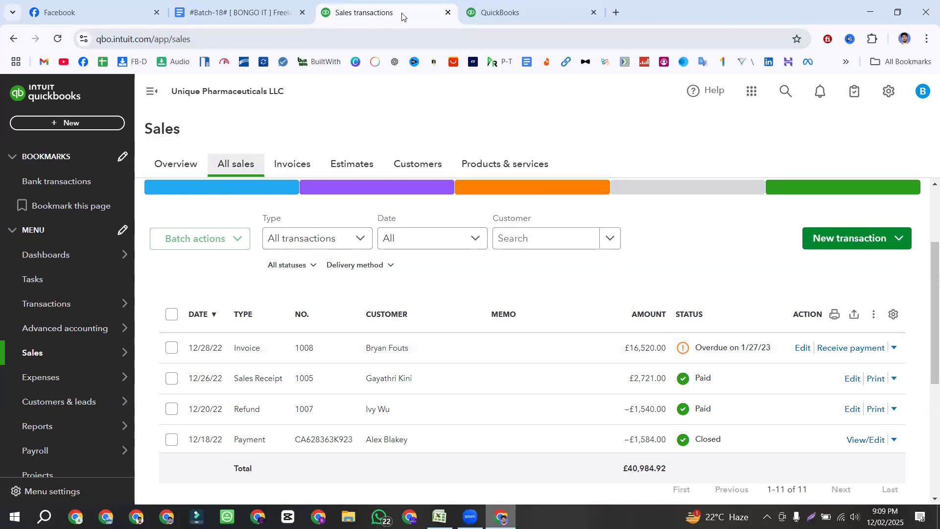
{"action": "left_click", "coordinate": [800, 350]}
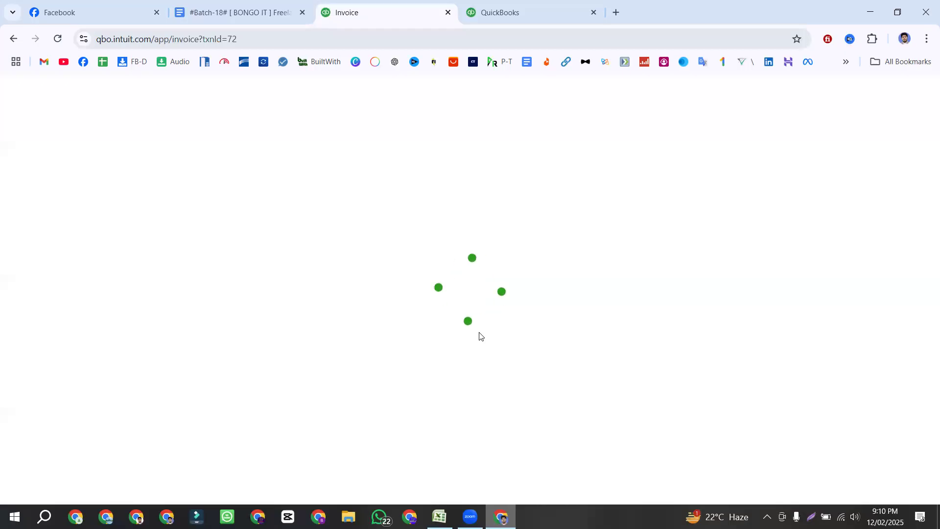
Reload the QuickBooks homepage in the second browser tab and return to the open invoice
{"action": "left_click", "coordinate": [519, 5]}
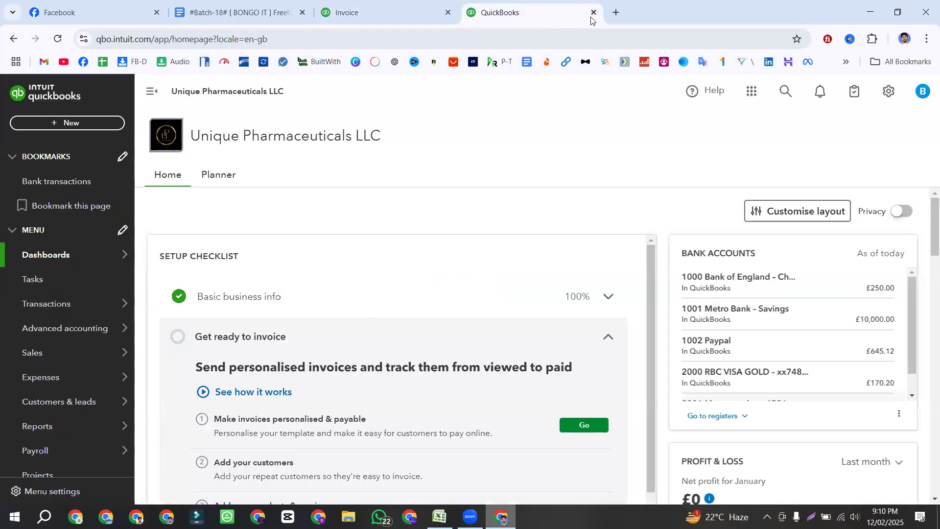
{"action": "left_click", "coordinate": [57, 39]}
{"action": "left_click", "coordinate": [345, 20]}
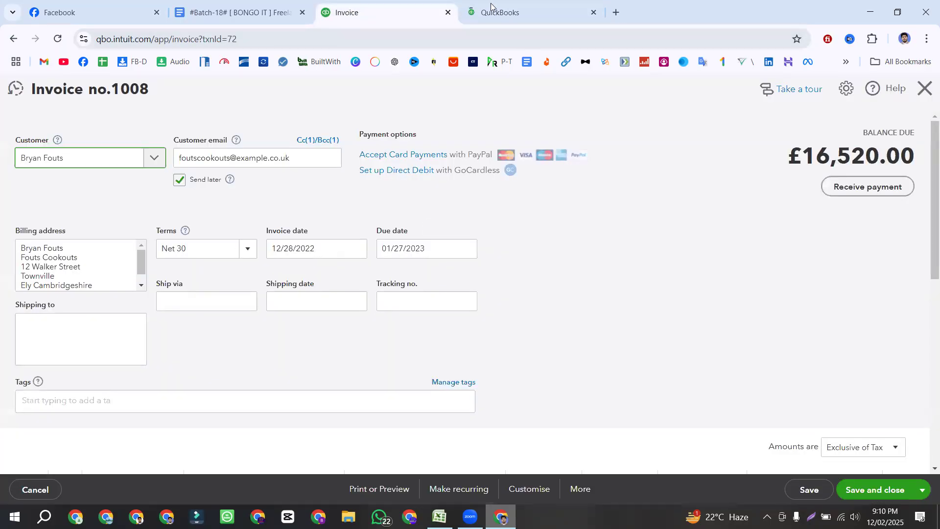
{"action": "left_click", "coordinate": [484, 10]}
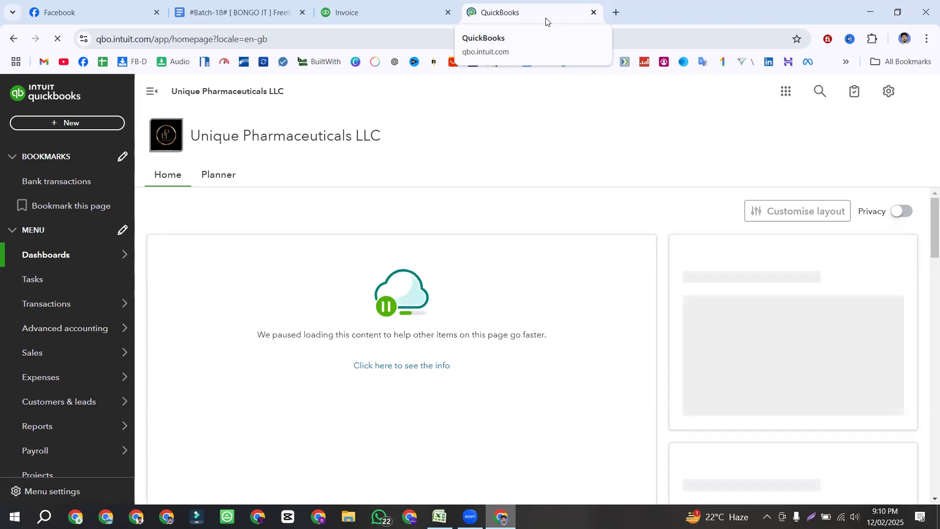
{"action": "left_click", "coordinate": [350, 12]}
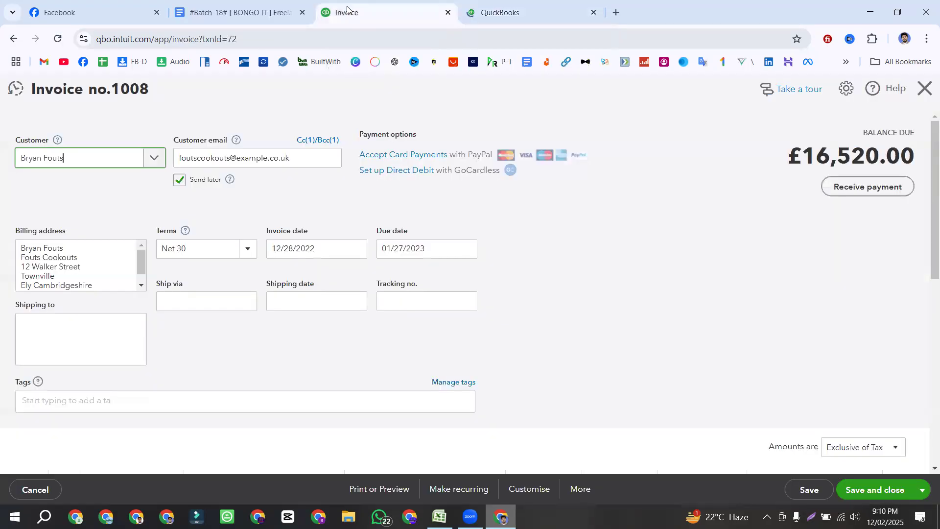
Review the invoice's line items, subtotal, VAT amounts and total
{"action": "scroll", "coordinate": [520, 262], "scroll_direction": "down", "scroll_amount": 5}
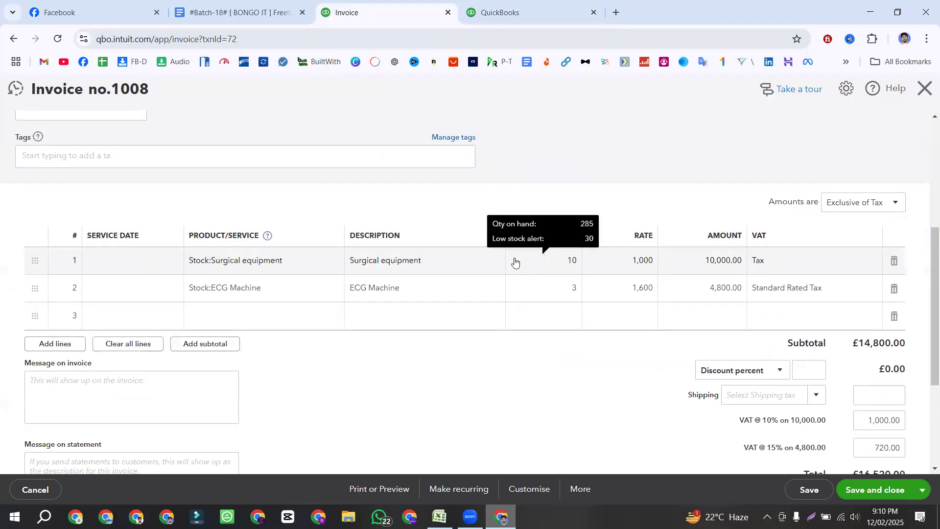
{"action": "scroll", "coordinate": [515, 263], "scroll_direction": "down", "scroll_amount": 3}
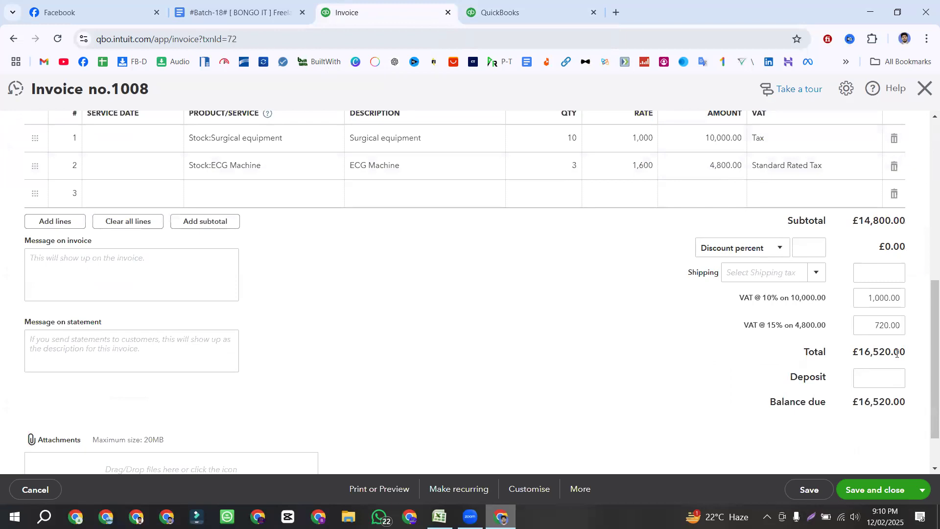
{"action": "left_click_drag", "start_coordinate": [896, 352], "coordinate": [852, 352]}
{"action": "left_click", "coordinate": [857, 222]}
{"action": "triple_click", "coordinate": [872, 221]}
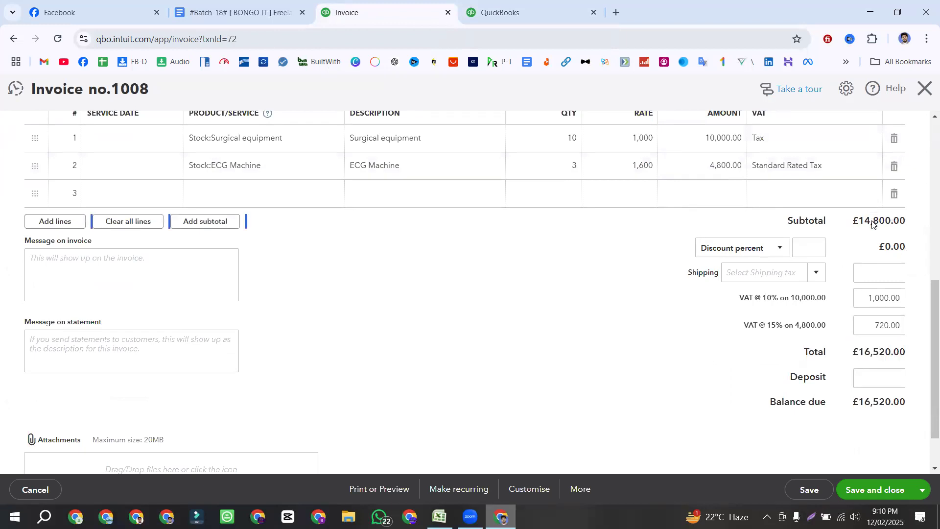
{"action": "left_click", "coordinate": [897, 224]}
Start a new credit note in the second browser tab and select the overdue invoice's customer
{"action": "left_click", "coordinate": [505, 2]}
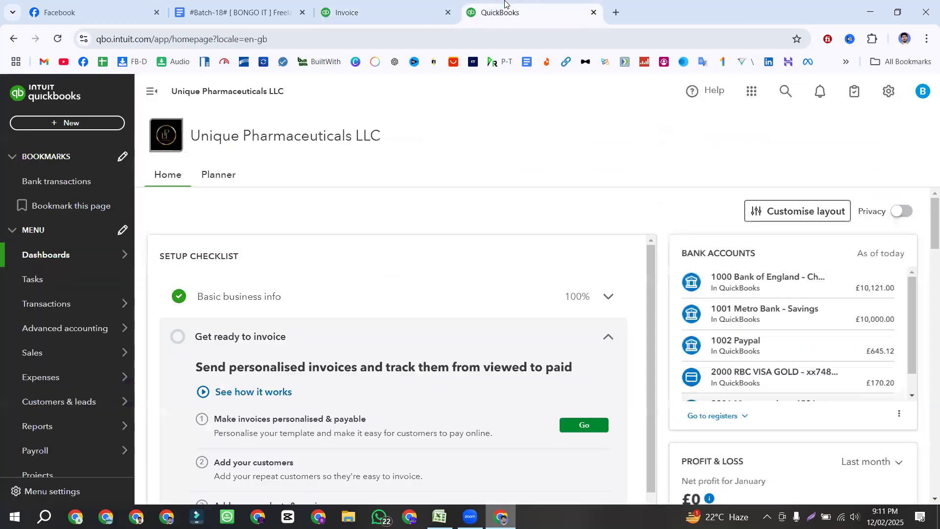
{"action": "left_click", "coordinate": [73, 123]}
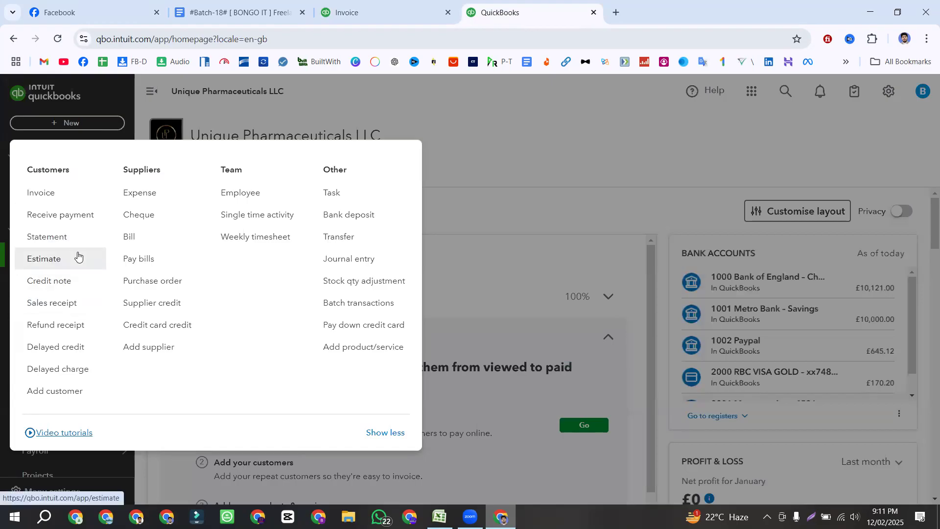
{"action": "left_click", "coordinate": [69, 281]}
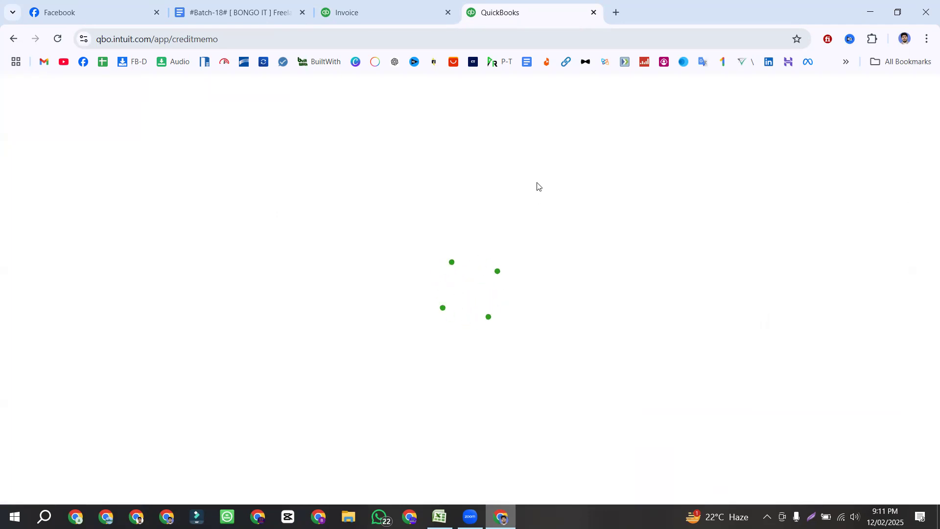
{"action": "left_click", "coordinate": [368, 6]}
{"action": "scroll", "coordinate": [184, 220], "scroll_direction": "up", "scroll_amount": 5}
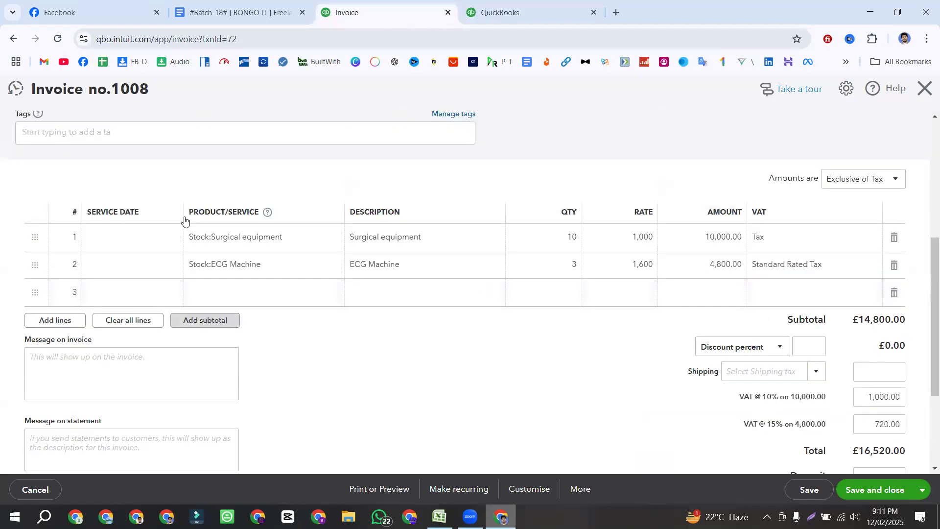
{"action": "left_click", "coordinate": [513, 13]}
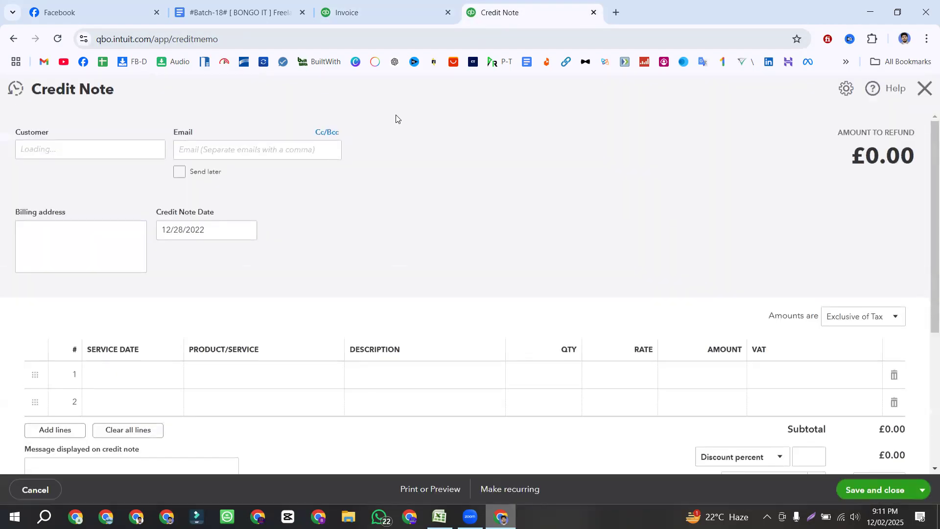
{"action": "left_click", "coordinate": [155, 149]}
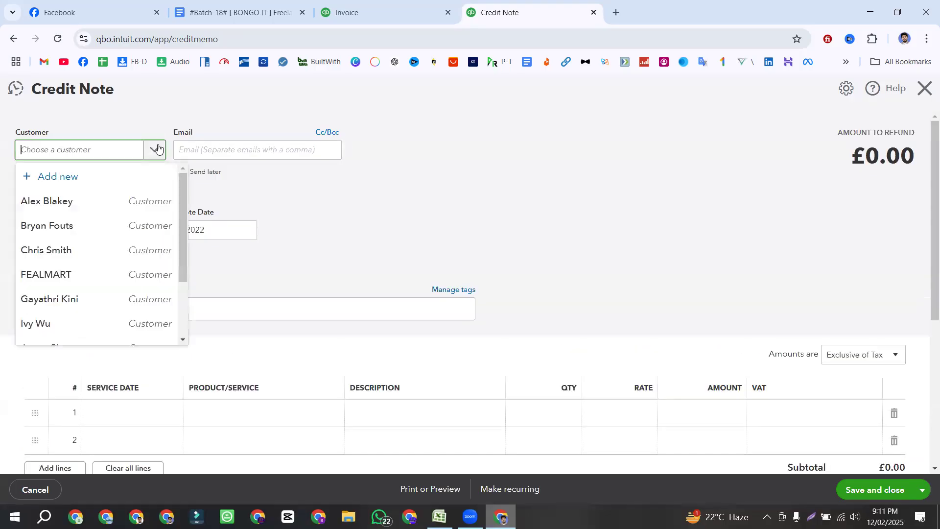
{"action": "left_click", "coordinate": [65, 231]}
Check the customer against the overdue invoice and set the credit note date to 02/12/2025
{"action": "left_click", "coordinate": [348, 12]}
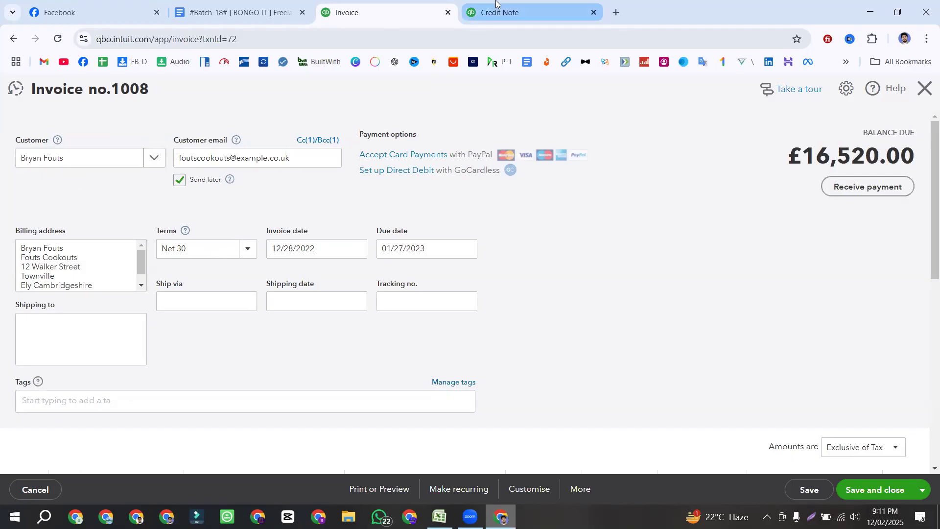
{"action": "left_click", "coordinate": [486, 19]}
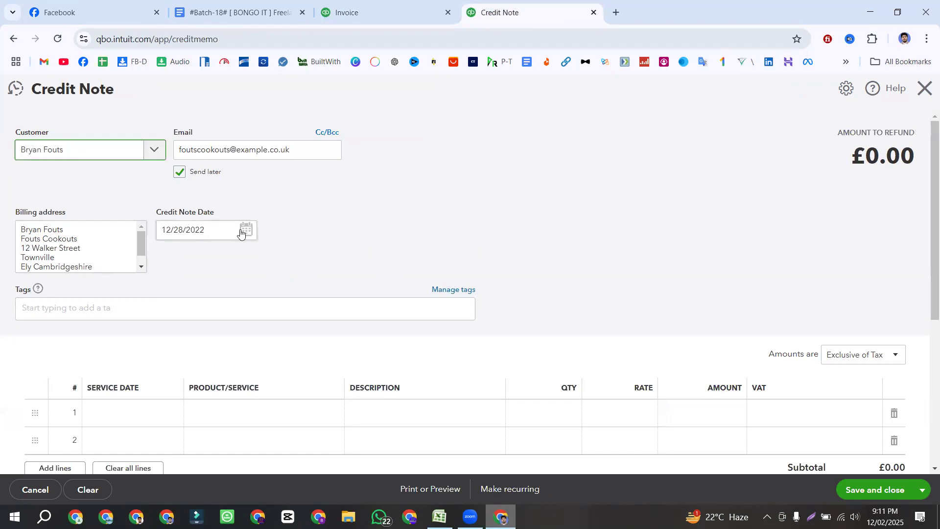
{"action": "left_click", "coordinate": [245, 231]}
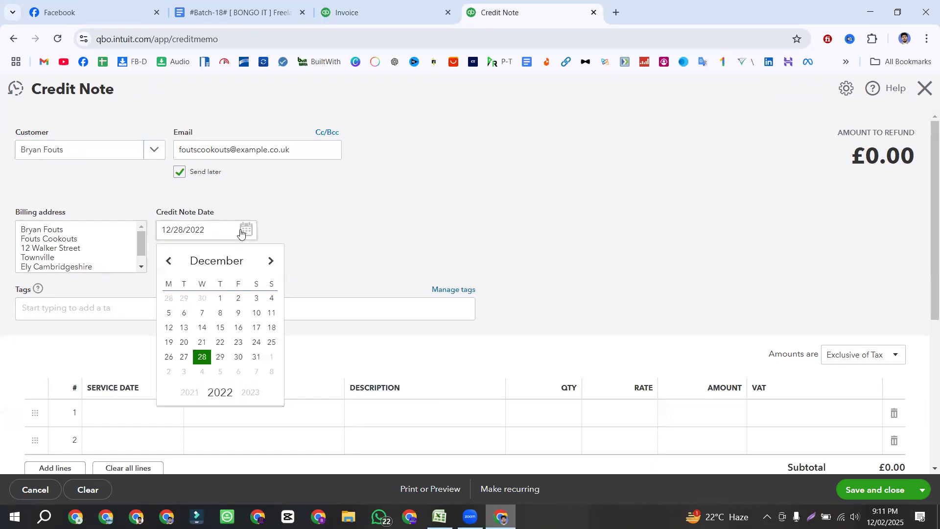
{"action": "left_click", "coordinate": [269, 262]}
{"action": "left_click", "coordinate": [269, 263]}
{"action": "left_click", "coordinate": [270, 264]}
{"action": "left_click", "coordinate": [241, 393]}
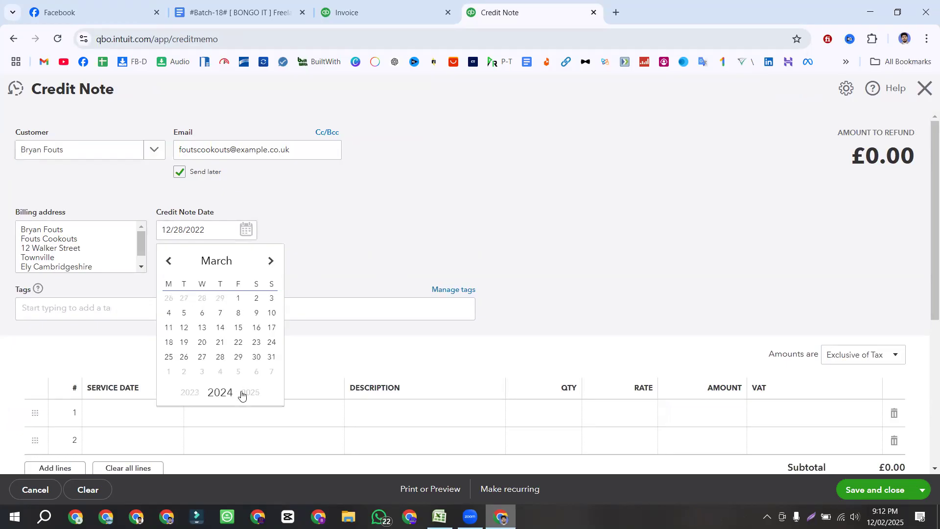
{"action": "left_click", "coordinate": [270, 264]}
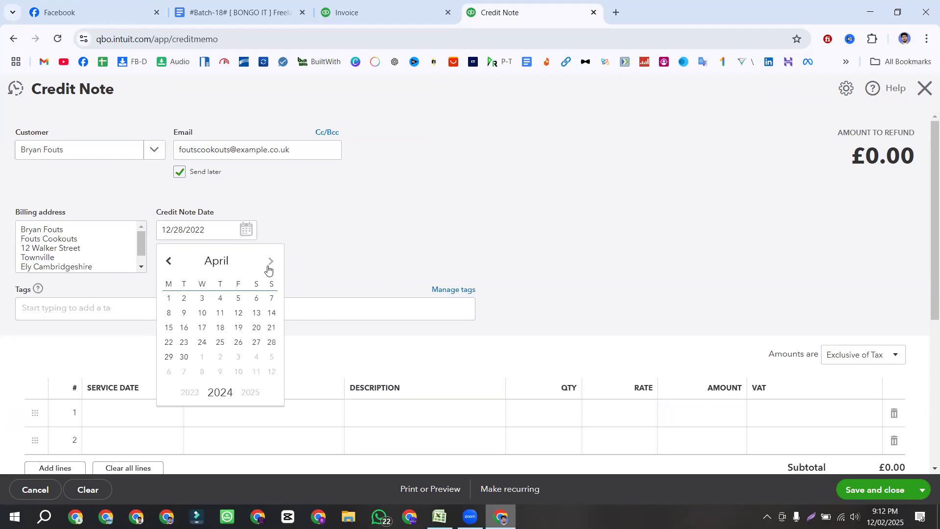
{"action": "left_click", "coordinate": [250, 392]}
{"action": "left_click", "coordinate": [169, 262]}
{"action": "left_click", "coordinate": [169, 262]}
{"action": "left_click", "coordinate": [170, 262]}
{"action": "left_click", "coordinate": [270, 261]}
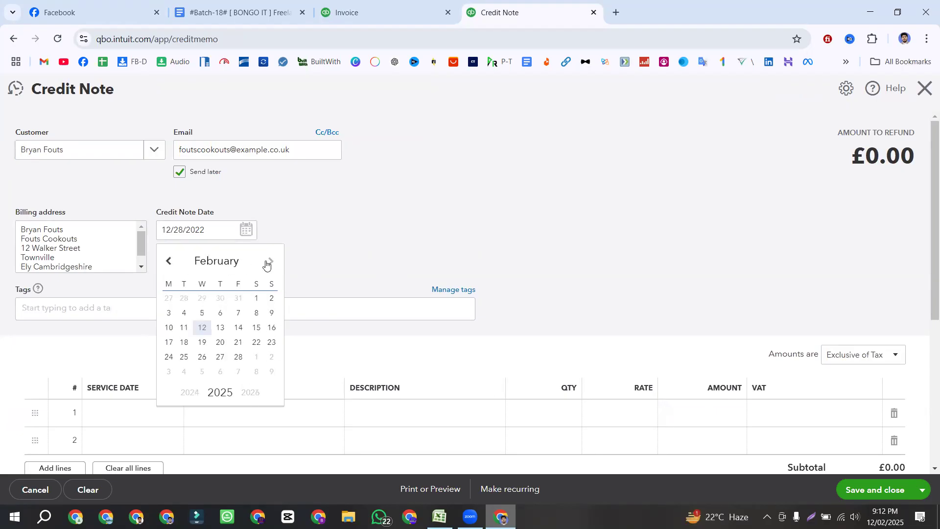
{"action": "left_click", "coordinate": [202, 328]}
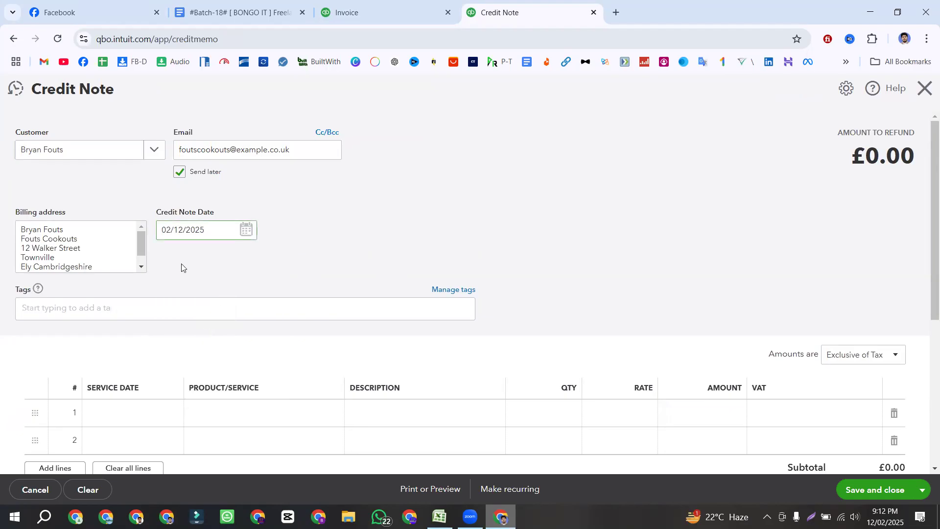
Add the Bad Debts service as the first line item of the credit note
{"action": "scroll", "coordinate": [368, 247], "scroll_direction": "down", "scroll_amount": 1}
{"action": "scroll", "coordinate": [365, 246], "scroll_direction": "up", "scroll_amount": 1}
{"action": "scroll", "coordinate": [358, 199], "scroll_direction": "down", "scroll_amount": 5}
{"action": "scroll", "coordinate": [255, 212], "scroll_direction": "up", "scroll_amount": 2}
{"action": "left_click", "coordinate": [236, 234]}
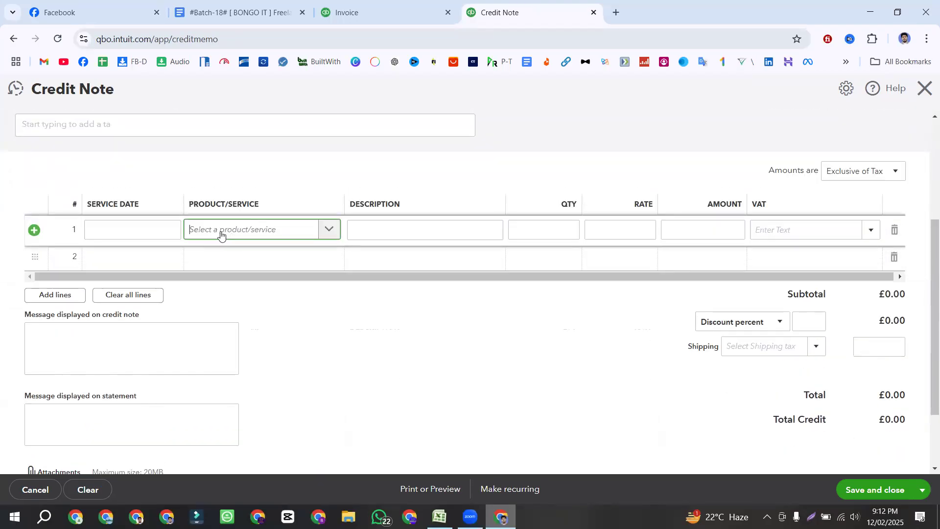
{"action": "left_click", "coordinate": [221, 234]}
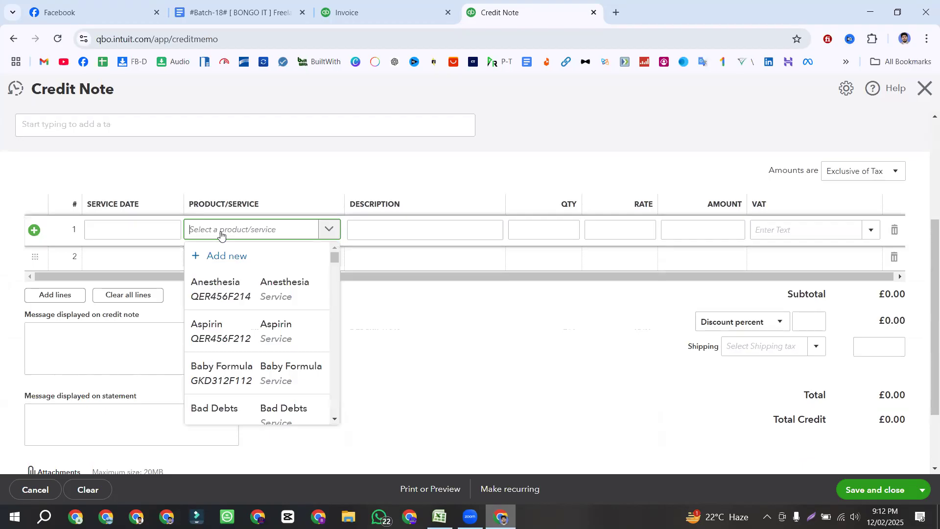
{"action": "type", "text": "bad"}
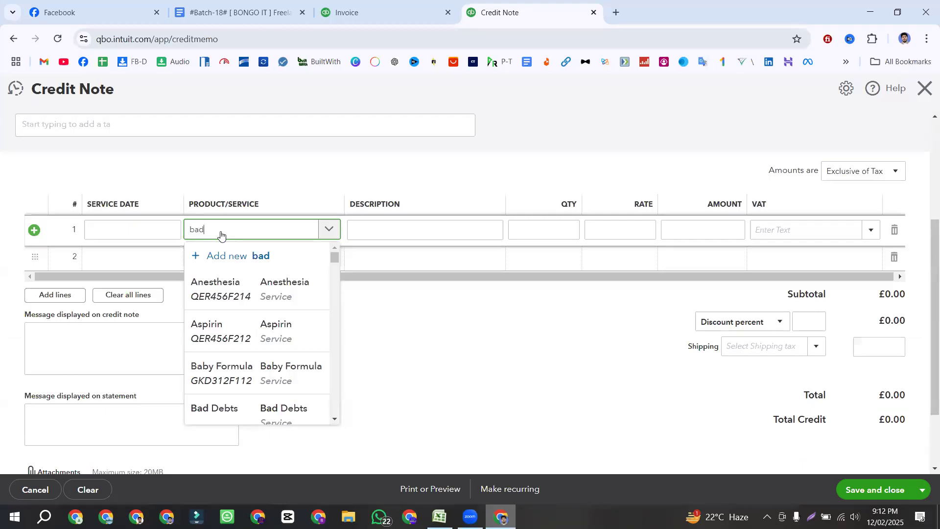
{"action": "left_click", "coordinate": [267, 278]}
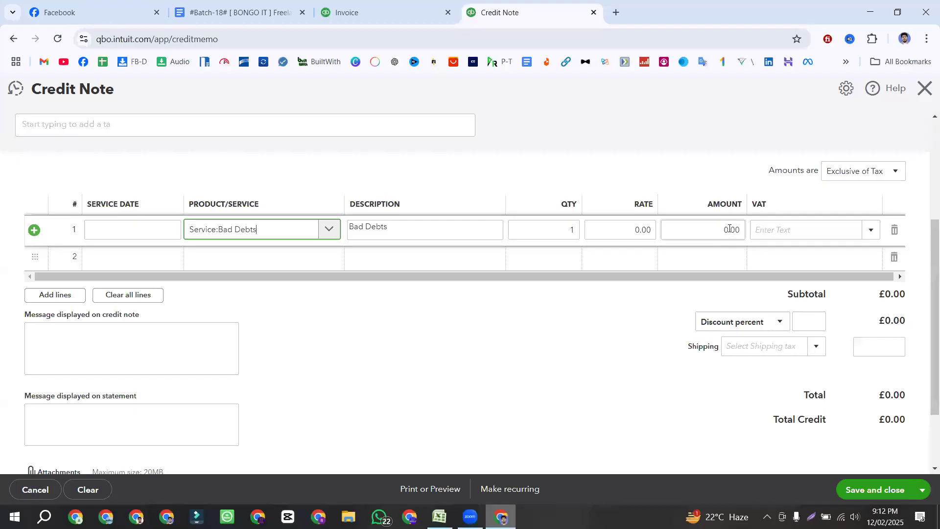
Compare the overdue invoice's line amounts and VAT rates with the VAT options offered for the credit note's Bad Debts line
{"action": "scroll", "coordinate": [726, 230], "scroll_direction": "up", "scroll_amount": 3}
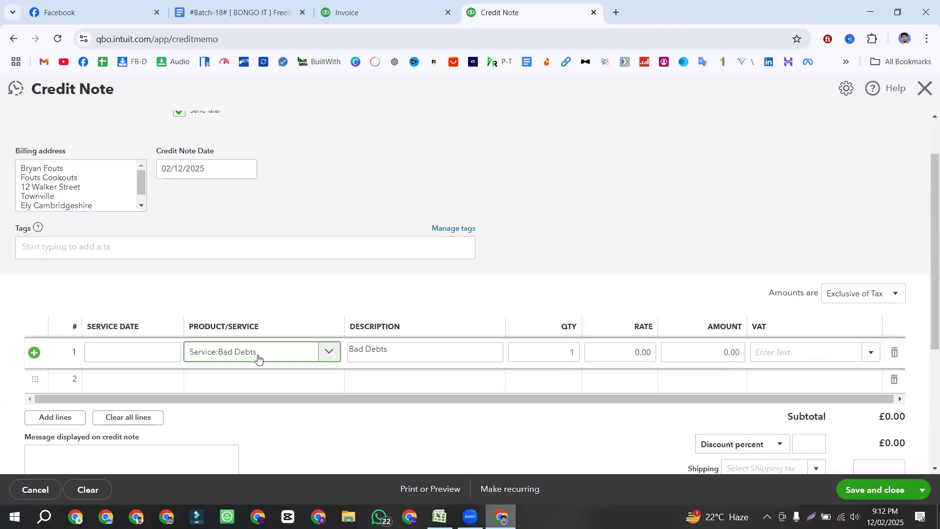
{"action": "scroll", "coordinate": [727, 352], "scroll_direction": "down", "scroll_amount": 3}
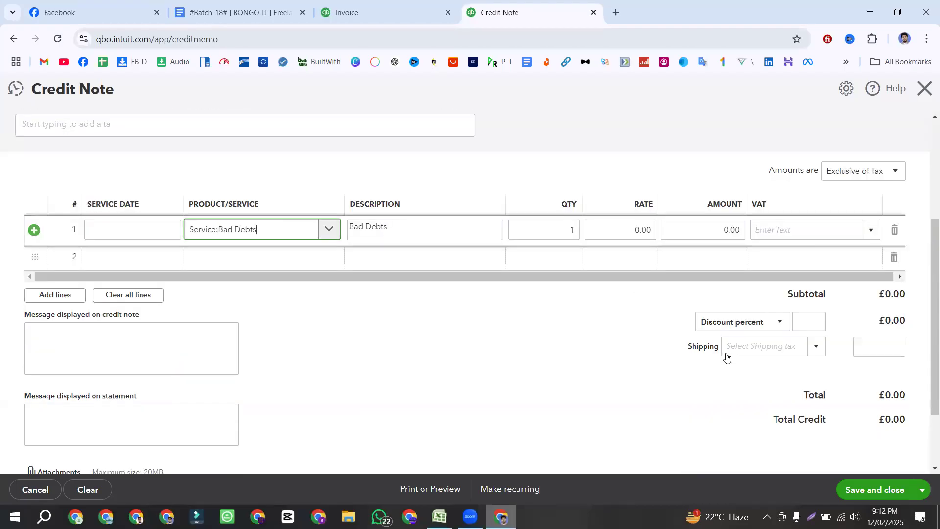
{"action": "left_click", "coordinate": [365, 7]}
{"action": "scroll", "coordinate": [571, 250], "scroll_direction": "down", "scroll_amount": 4}
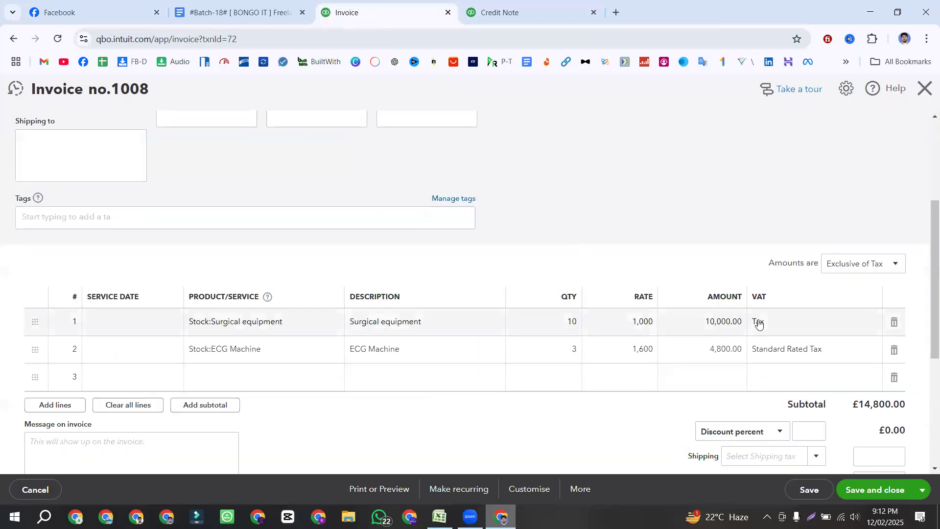
{"action": "scroll", "coordinate": [758, 319], "scroll_direction": "down", "scroll_amount": 1}
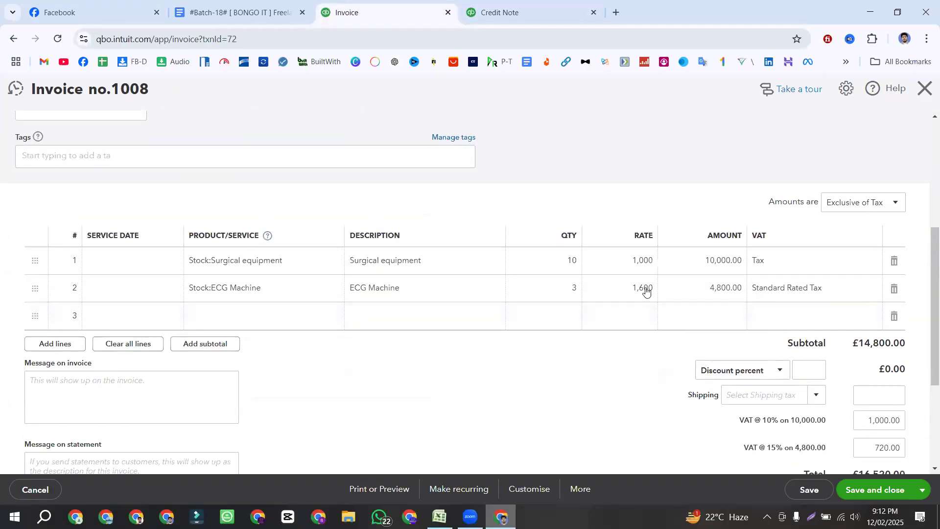
{"action": "left_click", "coordinate": [574, 19]}
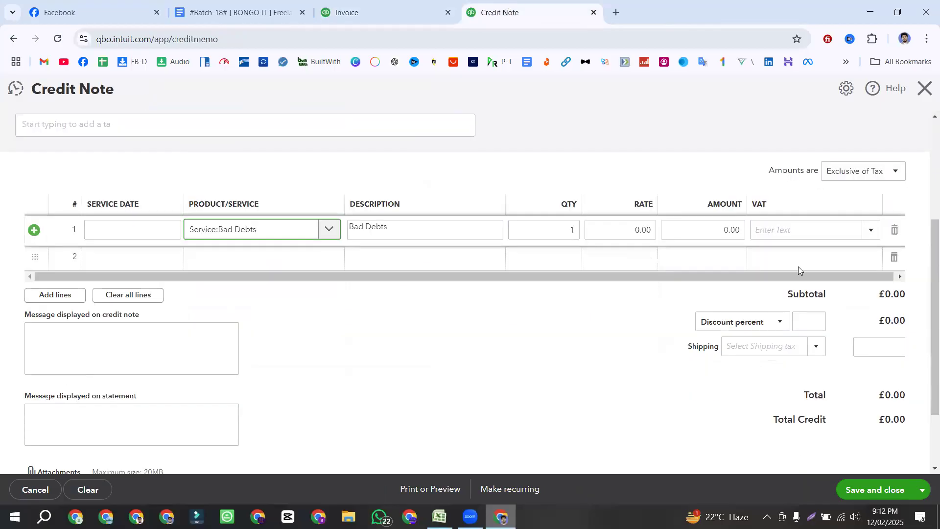
{"action": "left_click", "coordinate": [870, 230]}
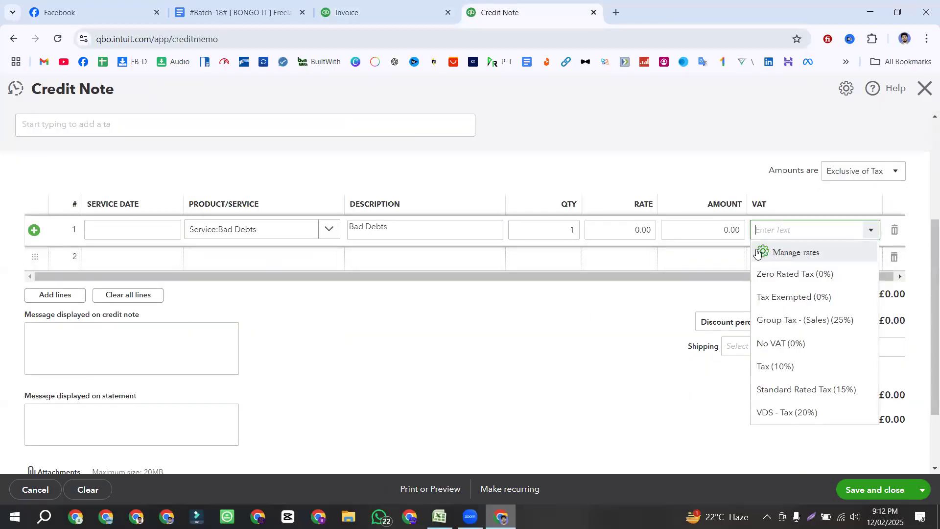
{"action": "left_click", "coordinate": [424, 368]}
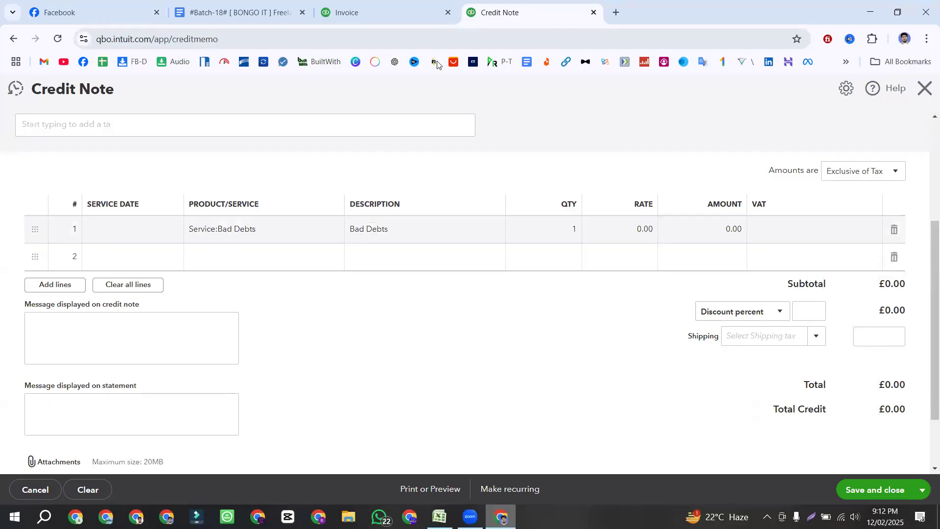
{"action": "left_click", "coordinate": [388, 10]}
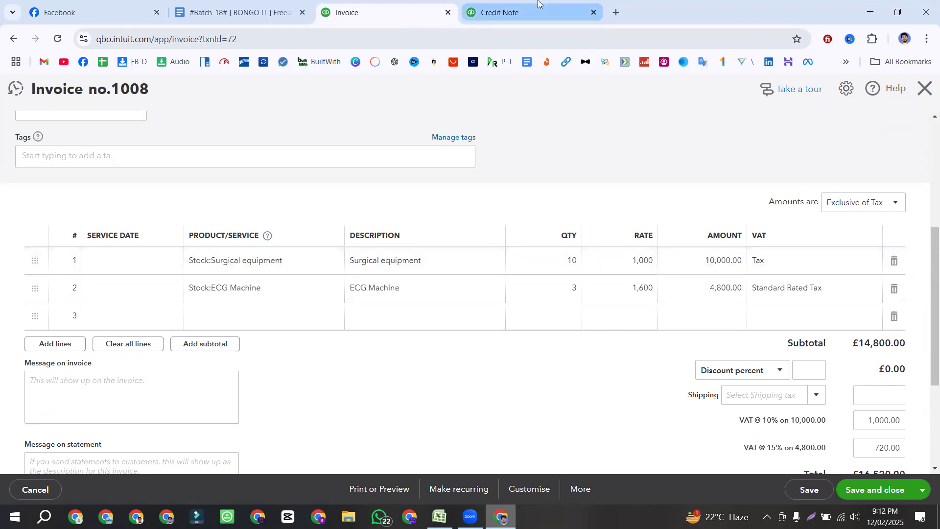
{"action": "left_click", "coordinate": [519, 11]}
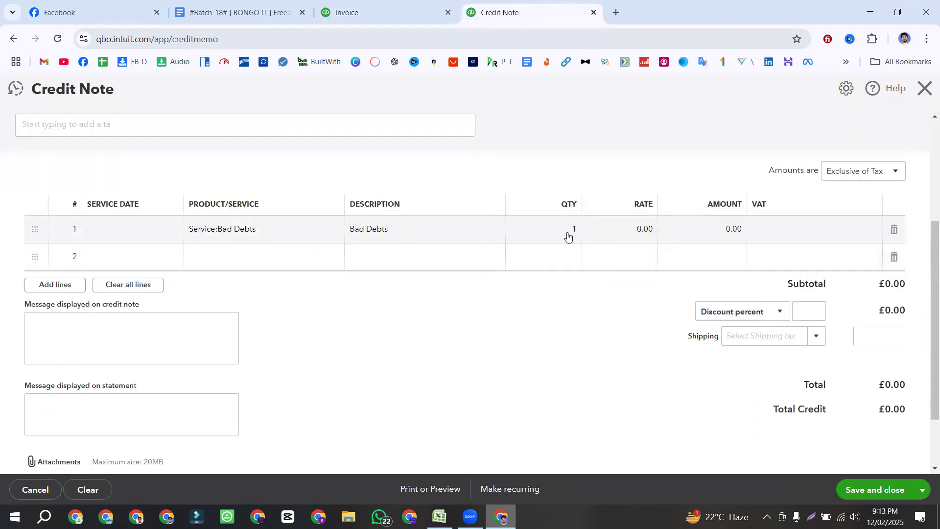
{"action": "left_click", "coordinate": [868, 229]}
{"action": "left_click", "coordinate": [870, 231]}
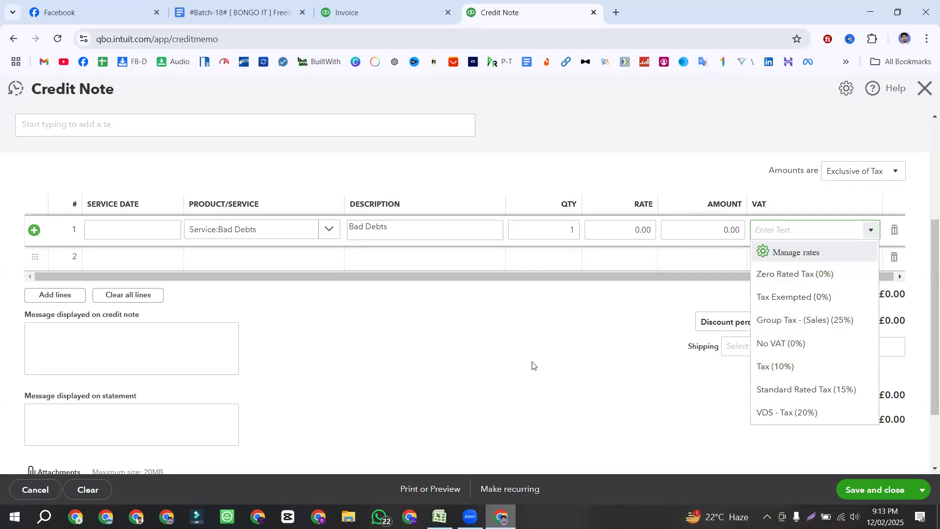
{"action": "left_click", "coordinate": [447, 368]}
{"action": "left_click", "coordinate": [370, 4]}
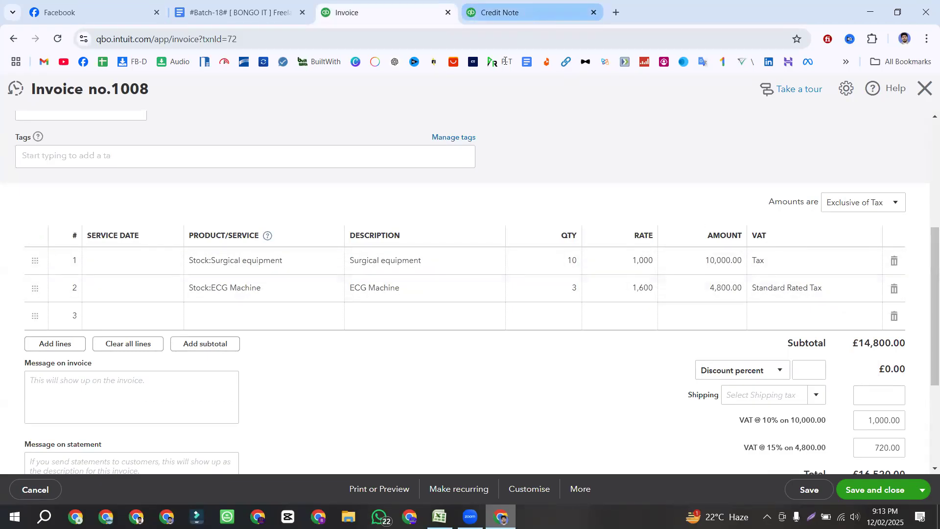
{"action": "scroll", "coordinate": [487, 325], "scroll_direction": "up", "scroll_amount": 2}
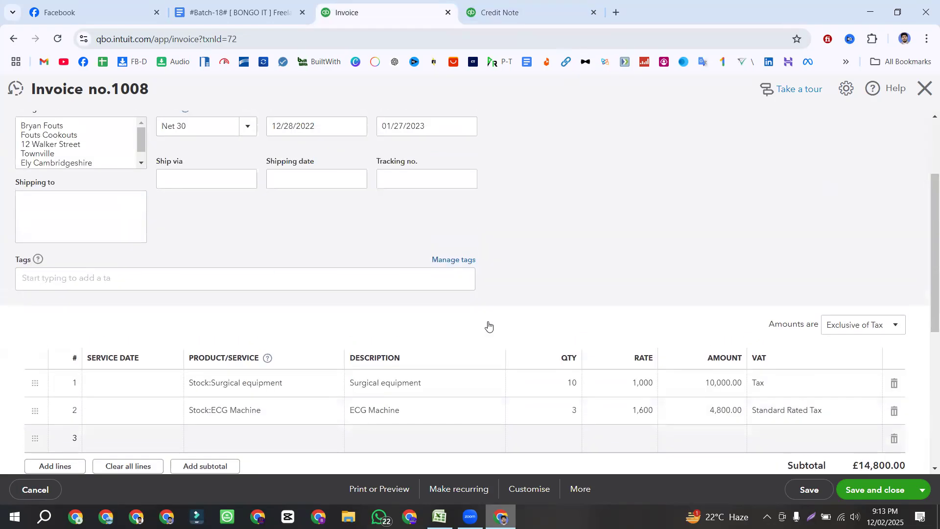
{"action": "scroll", "coordinate": [487, 329], "scroll_direction": "down", "scroll_amount": 1}
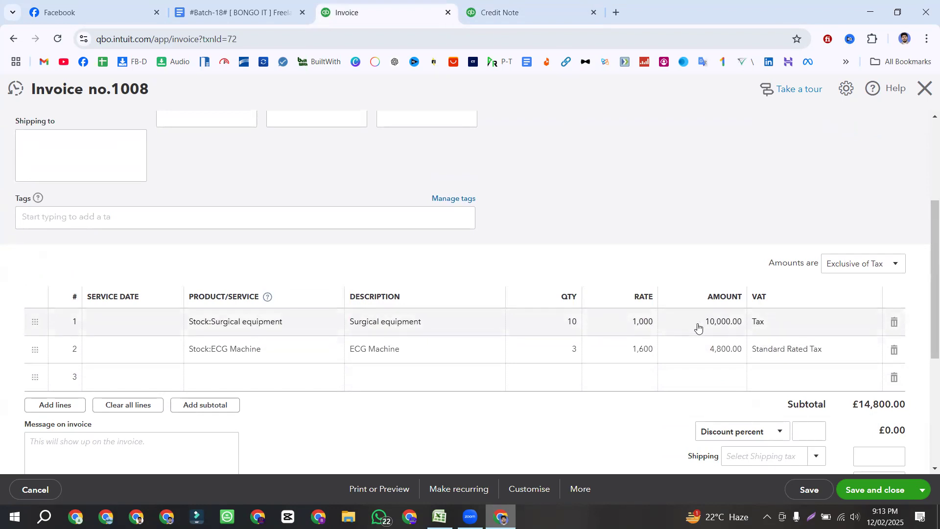
{"action": "scroll", "coordinate": [761, 325], "scroll_direction": "down", "scroll_amount": 2}
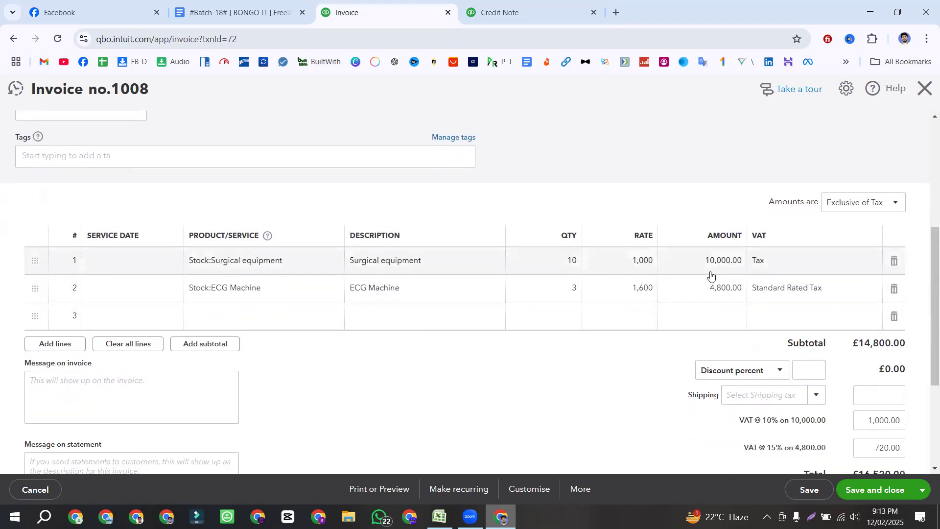
Set the amount of the credit note's Bad Debts line to 10,000
{"action": "left_click", "coordinate": [512, 12]}
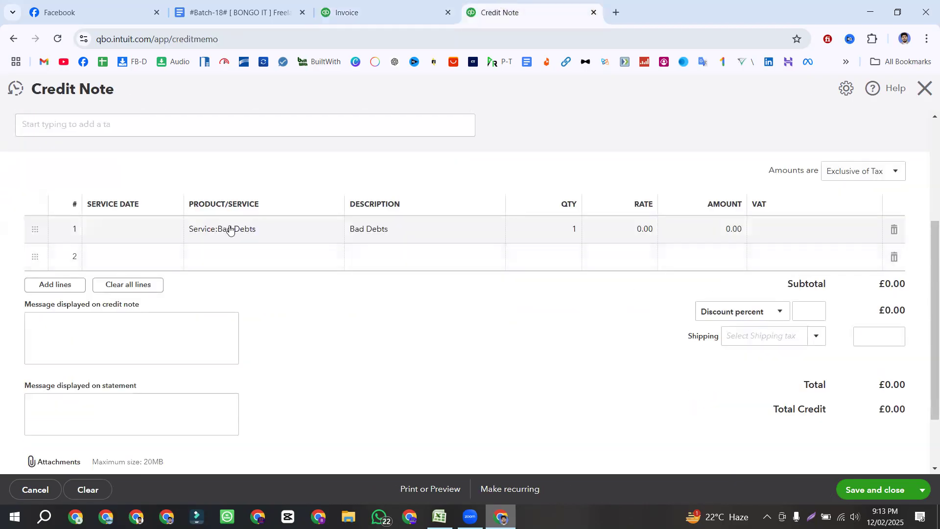
{"action": "left_click", "coordinate": [721, 229]}
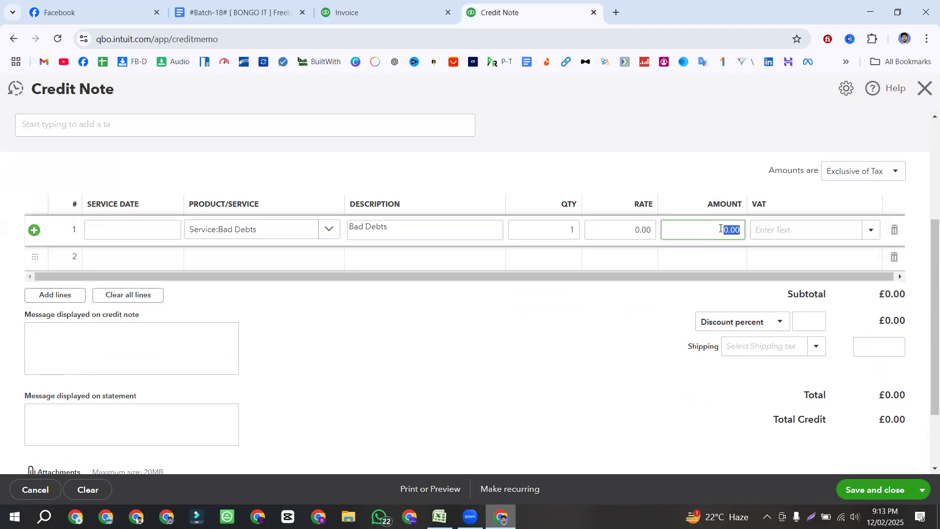
{"action": "type", "text": "0000"}
{"action": "left_click", "coordinate": [593, 320]}
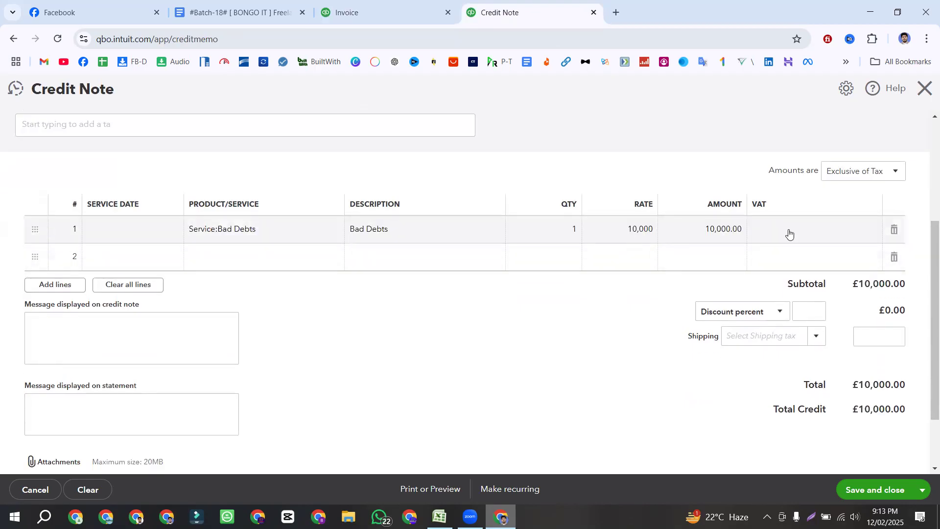
Check the invoice's Surgical equipment line and apply the Tax (10%) VAT rate to the Bad Debts line
{"action": "left_click", "coordinate": [815, 230]}
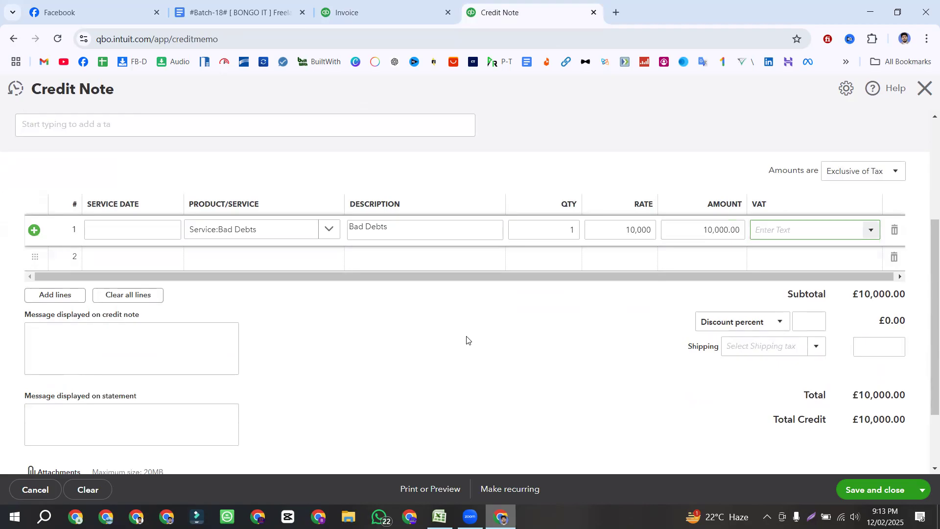
{"action": "left_click", "coordinate": [361, 6]}
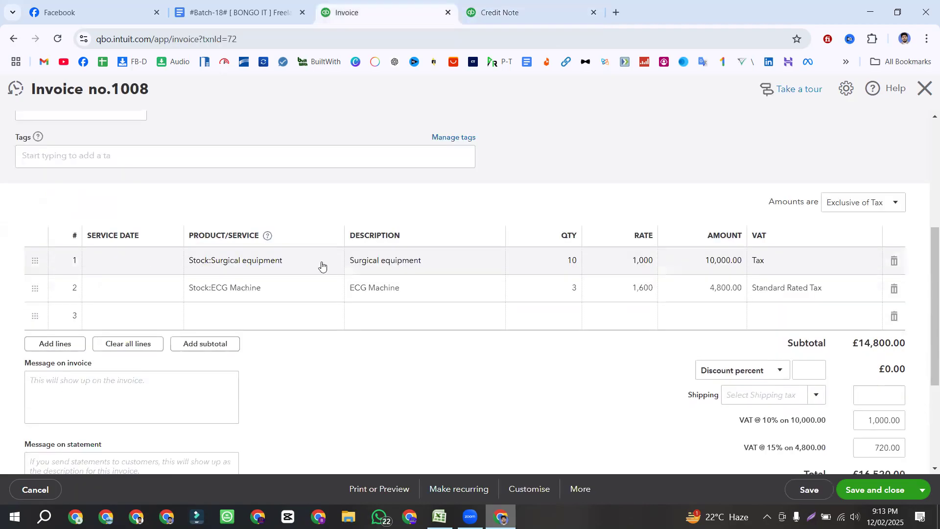
{"action": "left_click", "coordinate": [523, 6]}
{"action": "left_click", "coordinate": [874, 232]}
{"action": "left_click", "coordinate": [772, 365]}
{"action": "left_click", "coordinate": [550, 362]}
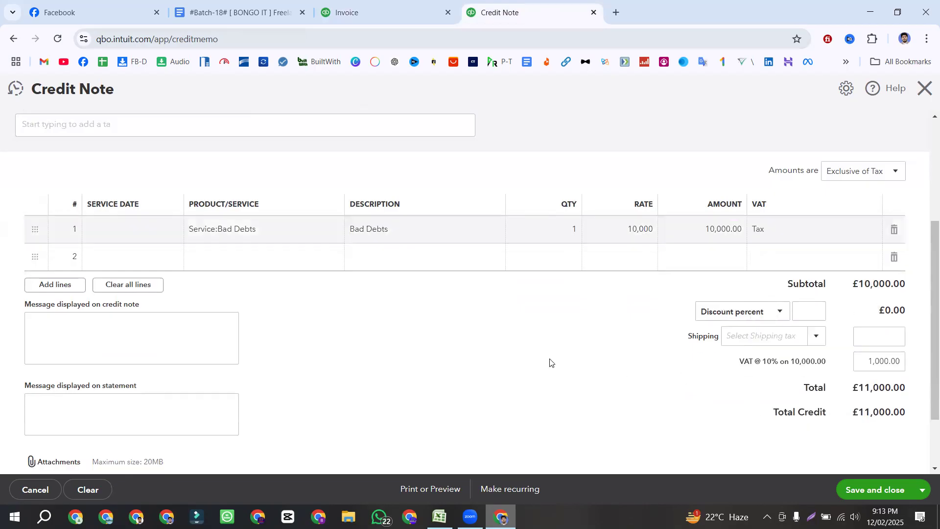
Check the line items of invoice 1008 and add the Bad Debts service as the credit note's second line item
{"action": "left_click", "coordinate": [226, 261]}
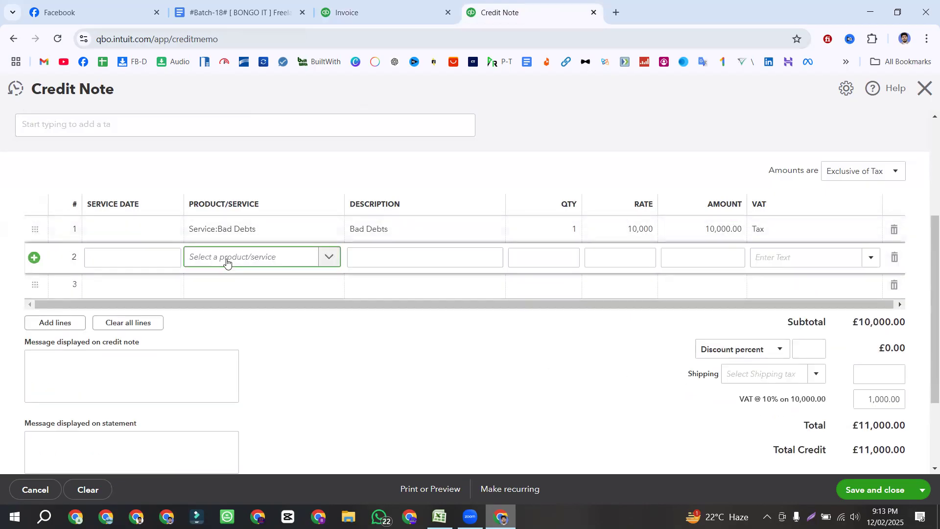
{"action": "left_click", "coordinate": [227, 261]}
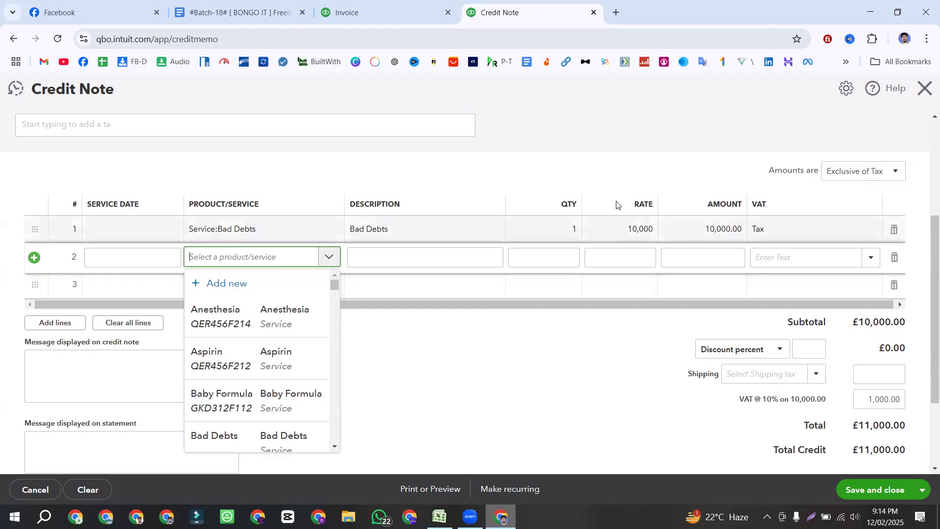
{"action": "left_click", "coordinate": [400, 12]}
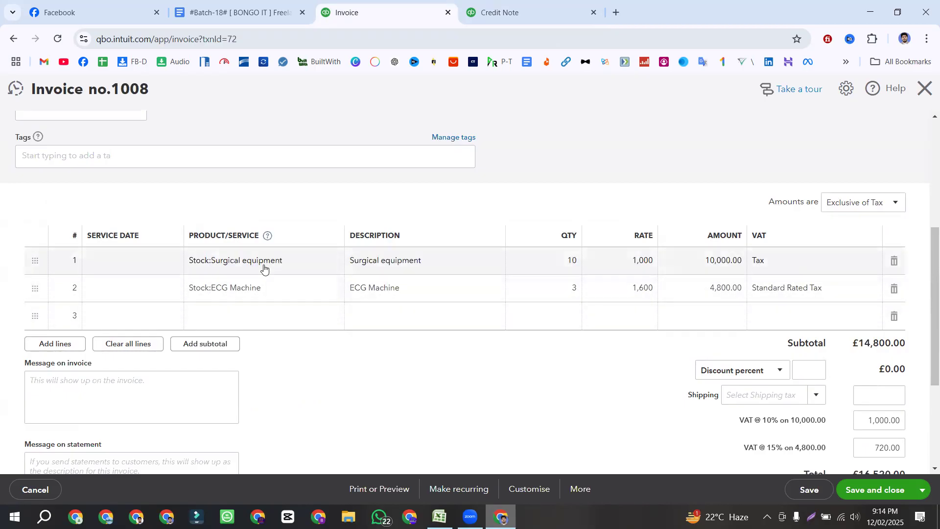
{"action": "mouse_move", "coordinate": [544, 265]}
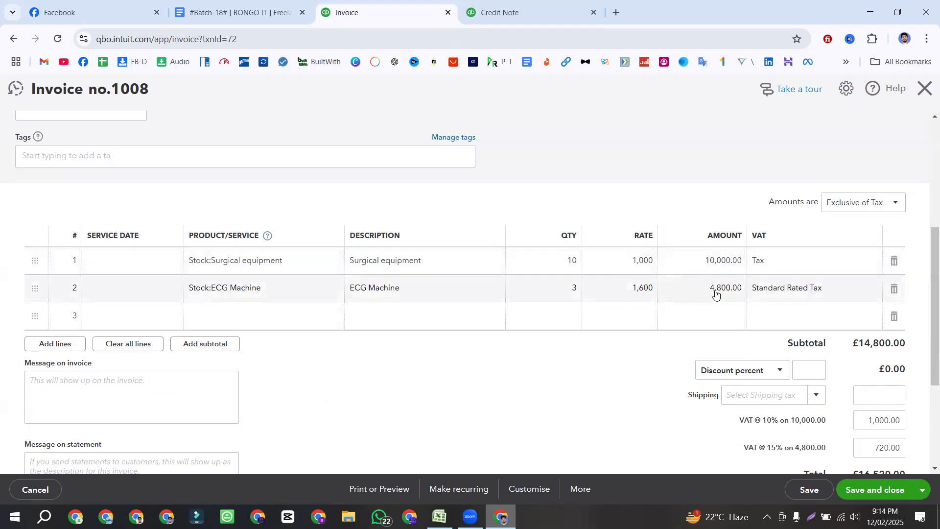
{"action": "left_click", "coordinate": [519, 11]}
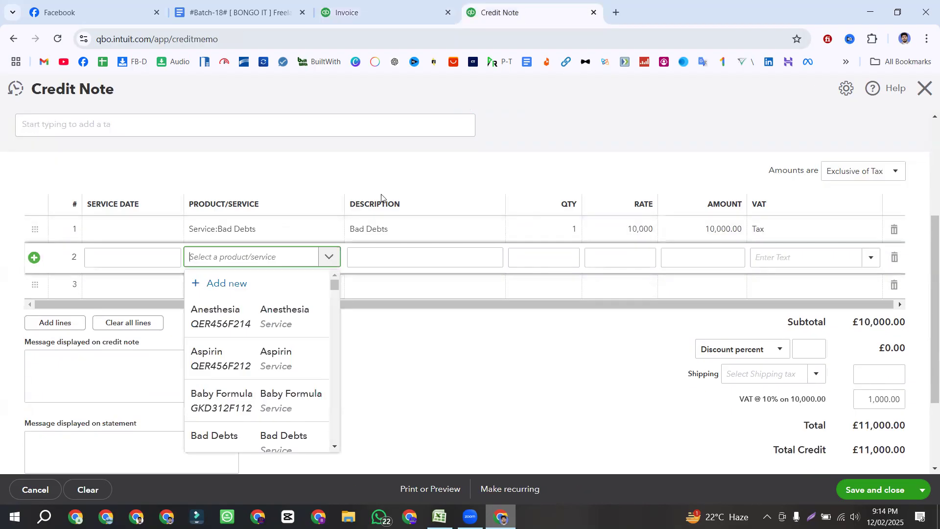
{"action": "left_click", "coordinate": [215, 258]}
{"action": "type", "text": "bad"}
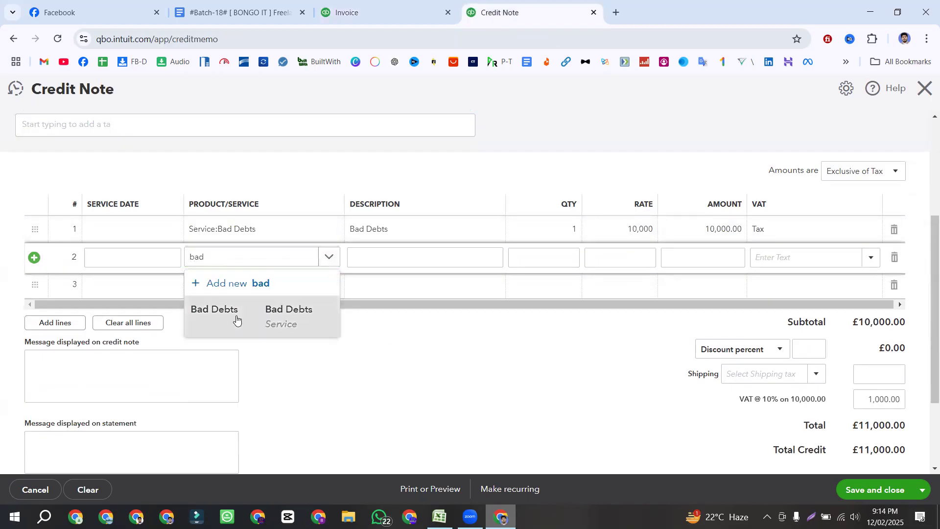
{"action": "left_click", "coordinate": [237, 321]}
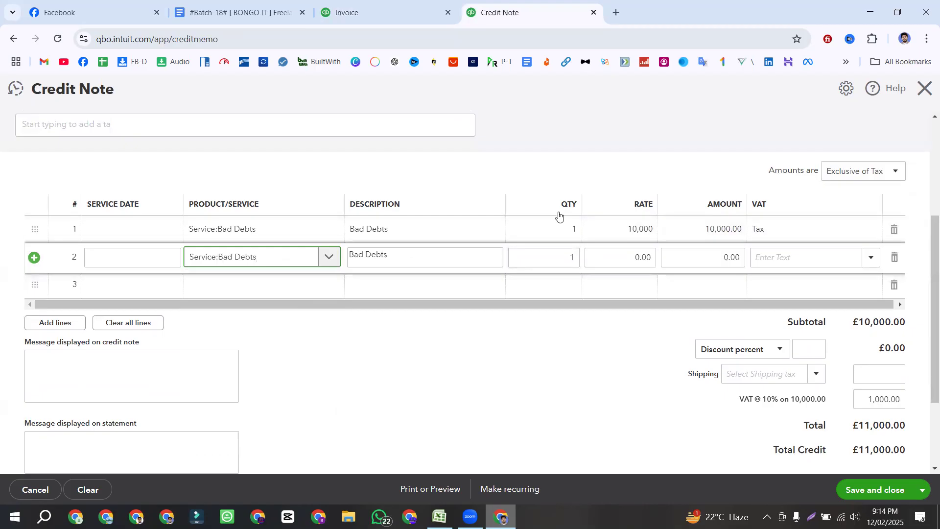
Check the invoice's ECG Machine line and set the amount of the credit note's second Bad Debts line to 4,800
{"action": "left_click", "coordinate": [364, 13]}
{"action": "left_click", "coordinate": [507, 12]}
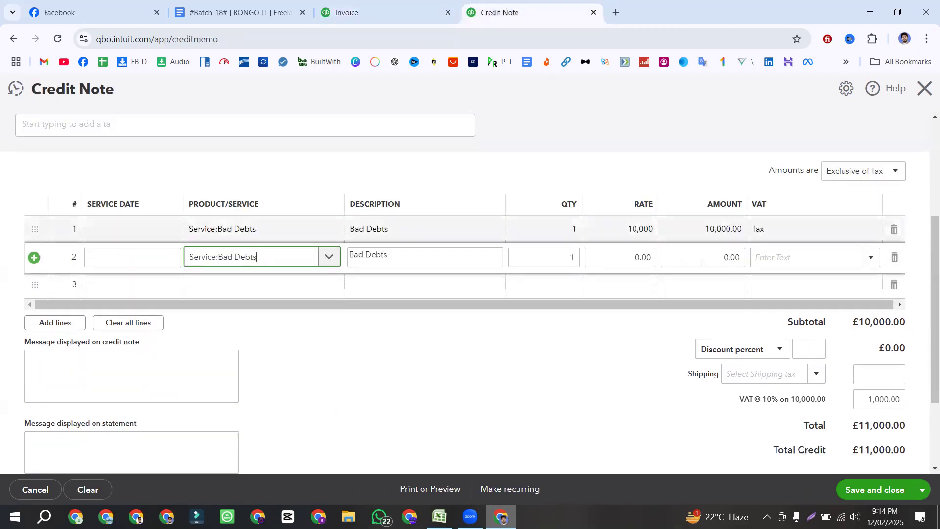
{"action": "left_click", "coordinate": [737, 258]}
{"action": "key", "text": "BackSpace"}
{"action": "type", "text": "4800"}
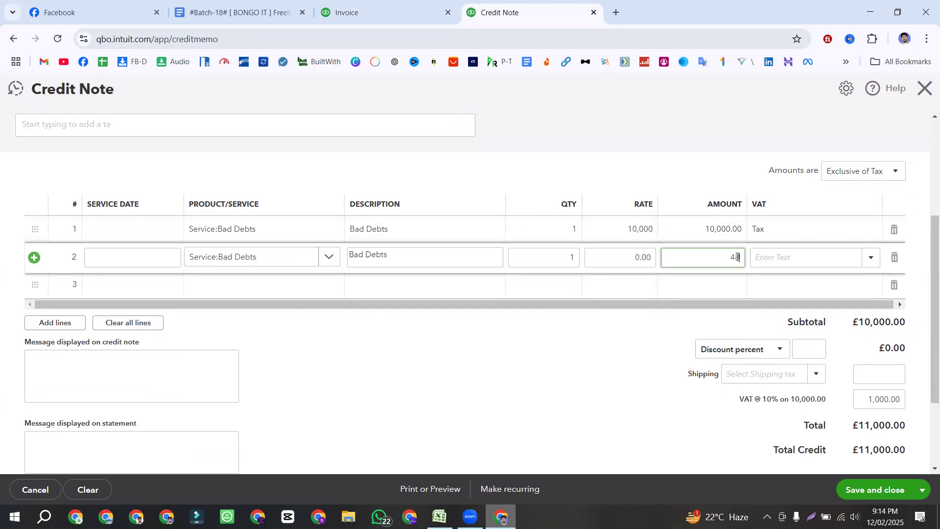
{"action": "left_click", "coordinate": [582, 371]}
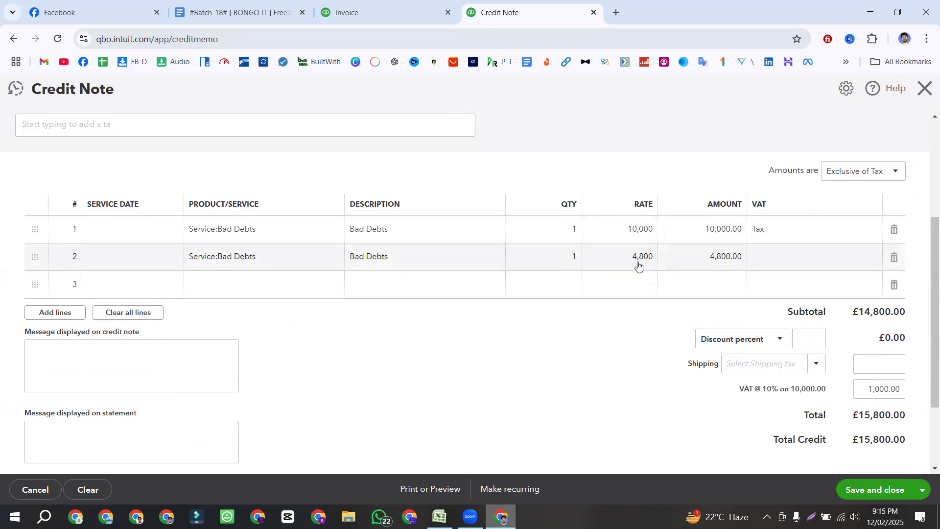
Check the VAT rate on the invoice's ECG Machine line and open the VAT choices for the credit note's second Bad Debts line
{"action": "left_click", "coordinate": [392, 10]}
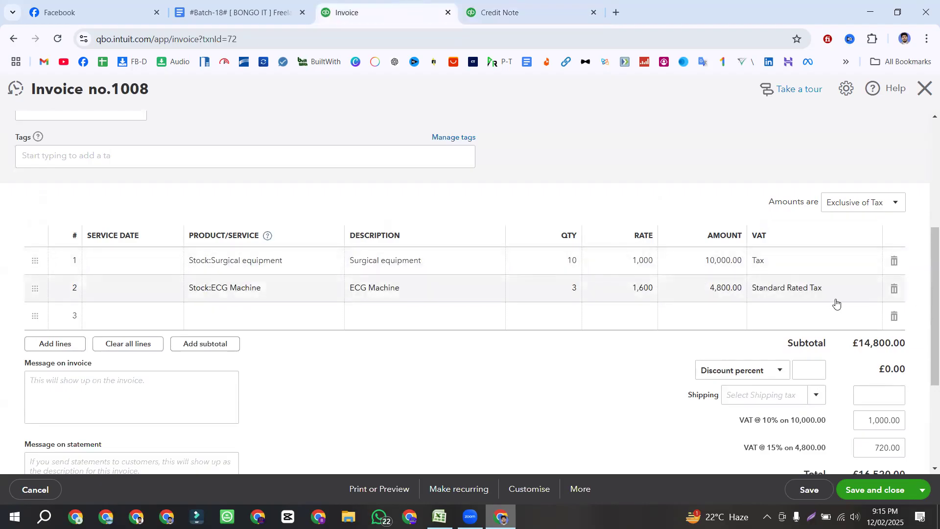
{"action": "left_click", "coordinate": [551, 6]}
{"action": "left_click", "coordinate": [867, 260]}
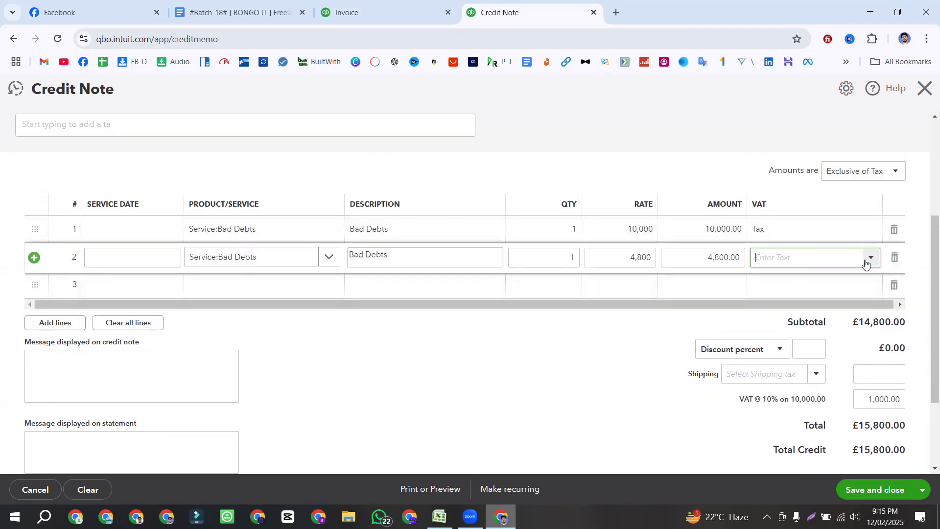
Set the VAT of the second Bad Debts line to Standard Rated Tax (15%)
{"action": "left_click", "coordinate": [869, 258]}
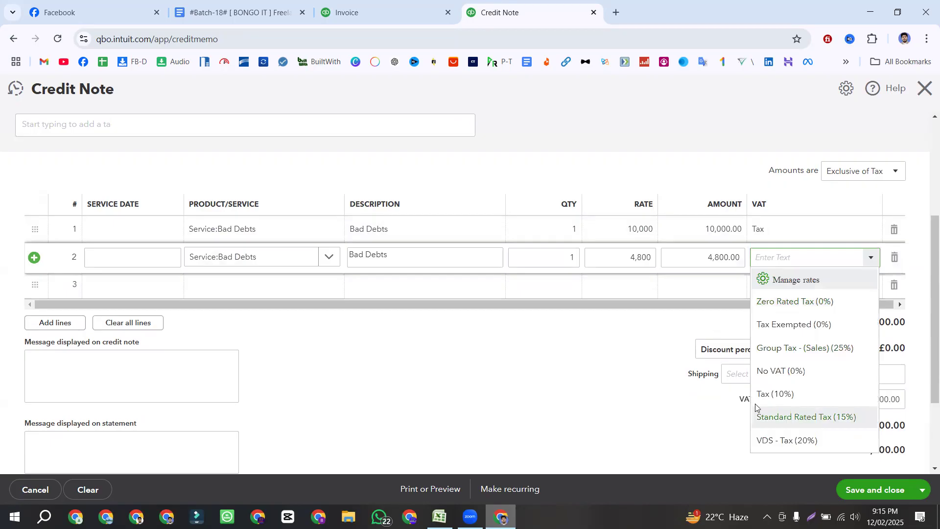
{"action": "left_click", "coordinate": [806, 416]}
{"action": "left_click", "coordinate": [594, 392]}
{"action": "scroll", "coordinate": [594, 392], "scroll_direction": "down", "scroll_amount": 2}
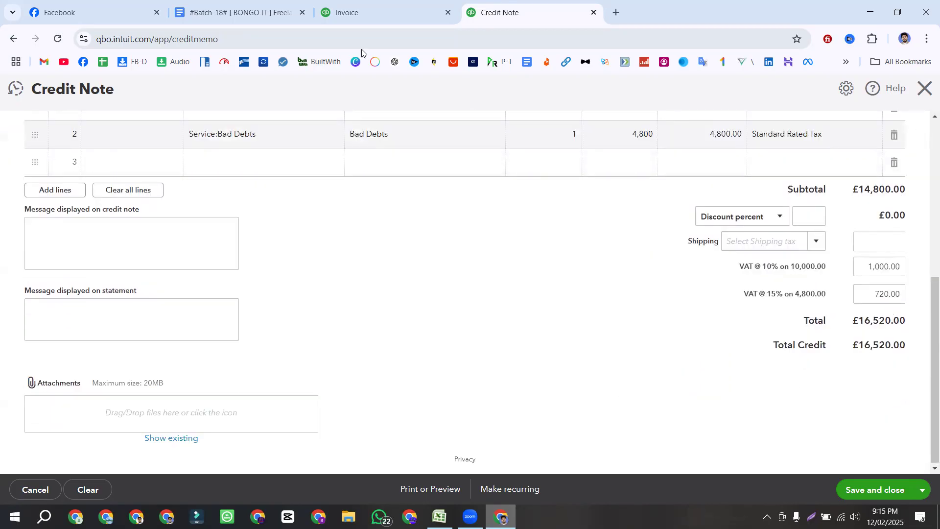
Compare the subtotal, VAT, total and balance due on the invoice with the credit note's totals
{"action": "left_click", "coordinate": [361, 10]}
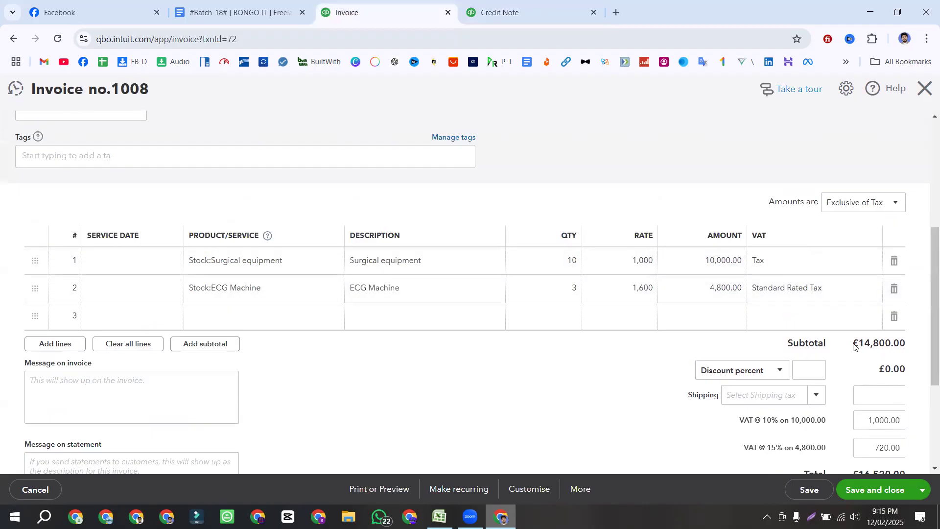
{"action": "scroll", "coordinate": [891, 351], "scroll_direction": "down", "scroll_amount": 3}
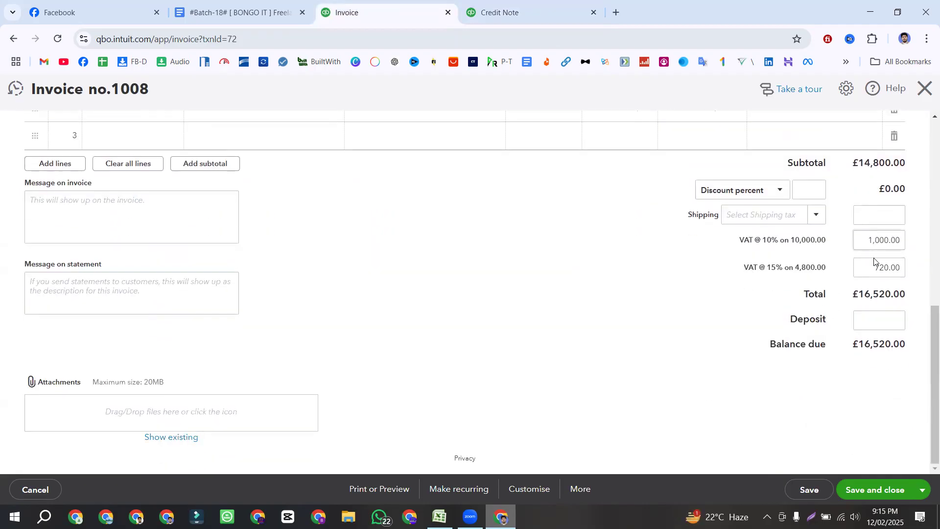
{"action": "left_click_drag", "start_coordinate": [859, 295], "coordinate": [910, 294]}
{"action": "left_click", "coordinate": [462, 5]}
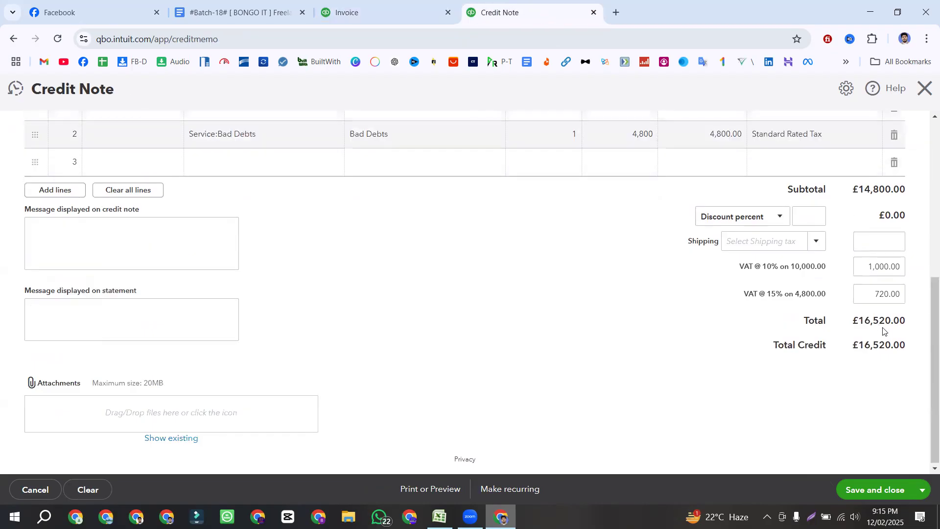
{"action": "left_click_drag", "start_coordinate": [857, 321], "coordinate": [907, 319]}
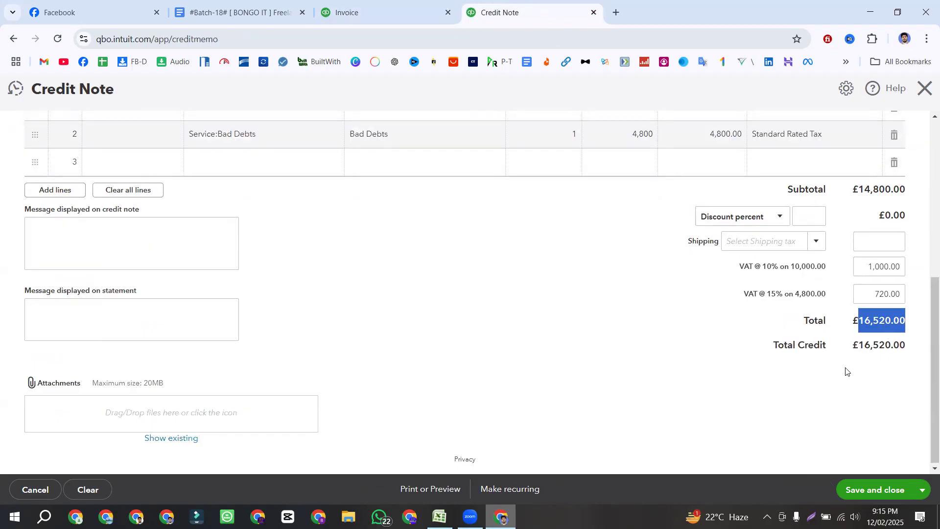
{"action": "left_click_drag", "start_coordinate": [846, 350], "coordinate": [918, 348]}
{"action": "left_click", "coordinate": [381, 6]}
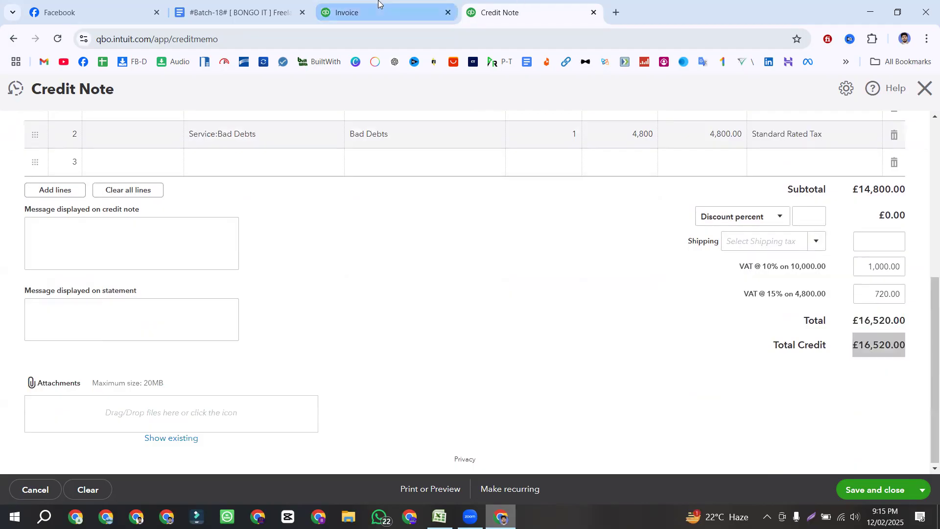
{"action": "left_click_drag", "start_coordinate": [852, 347], "coordinate": [910, 348]}
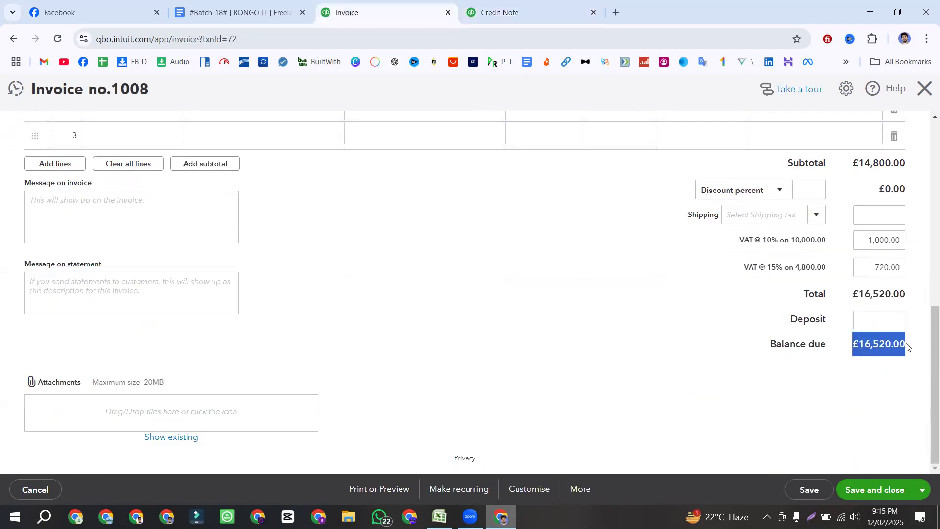
{"action": "scroll", "coordinate": [698, 350], "scroll_direction": "up", "scroll_amount": 6}
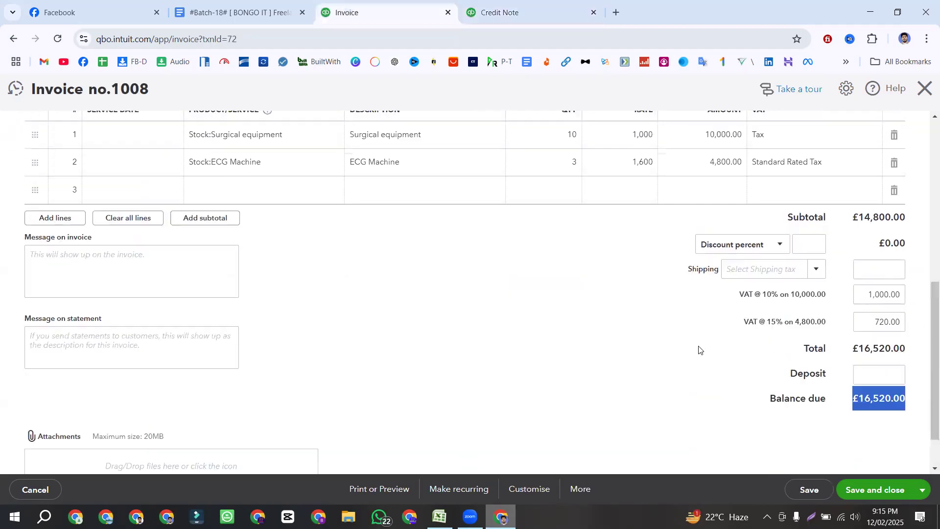
{"action": "left_click", "coordinate": [491, 4]}
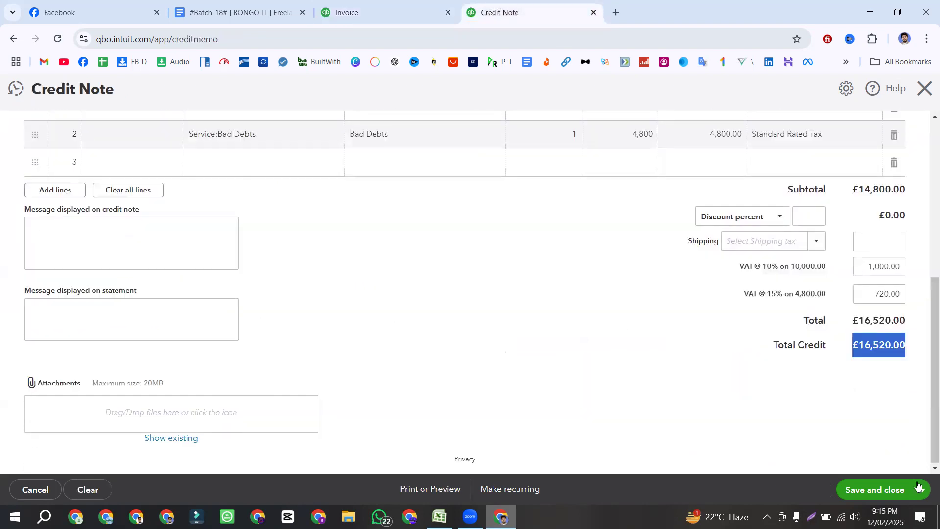
Review the credit note's Bad Debts lines and VAT amounts, and delete the empty third line
{"action": "scroll", "coordinate": [650, 375], "scroll_direction": "up", "scroll_amount": 4}
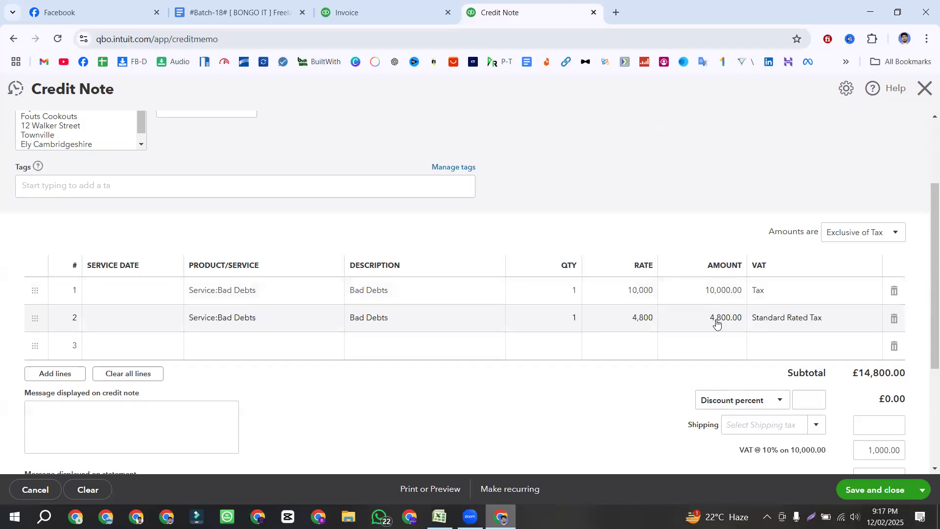
{"action": "scroll", "coordinate": [716, 322], "scroll_direction": "down", "scroll_amount": 1}
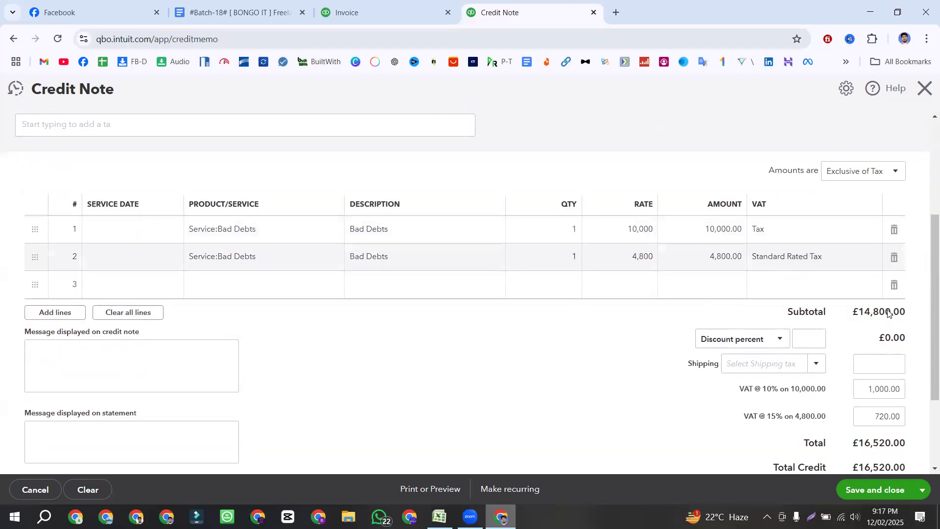
{"action": "scroll", "coordinate": [889, 312], "scroll_direction": "down", "scroll_amount": 1}
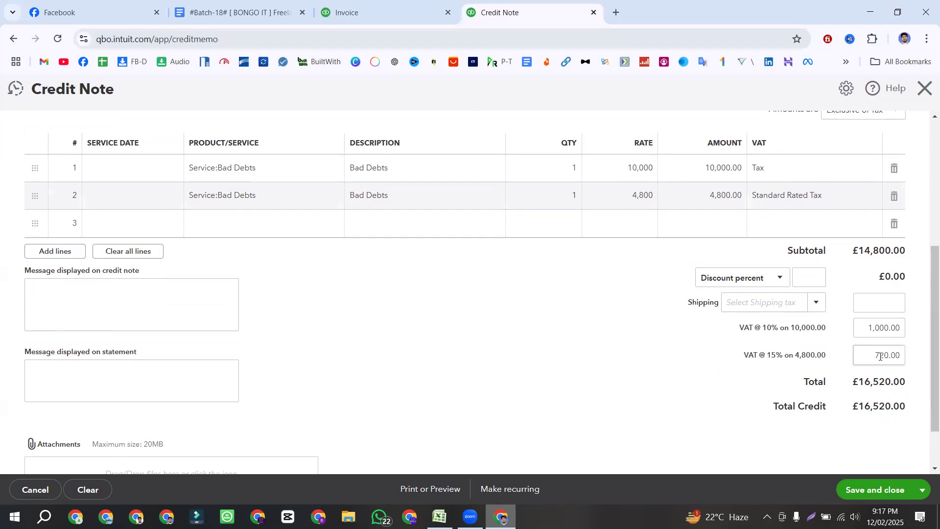
{"action": "left_click", "coordinate": [895, 225]}
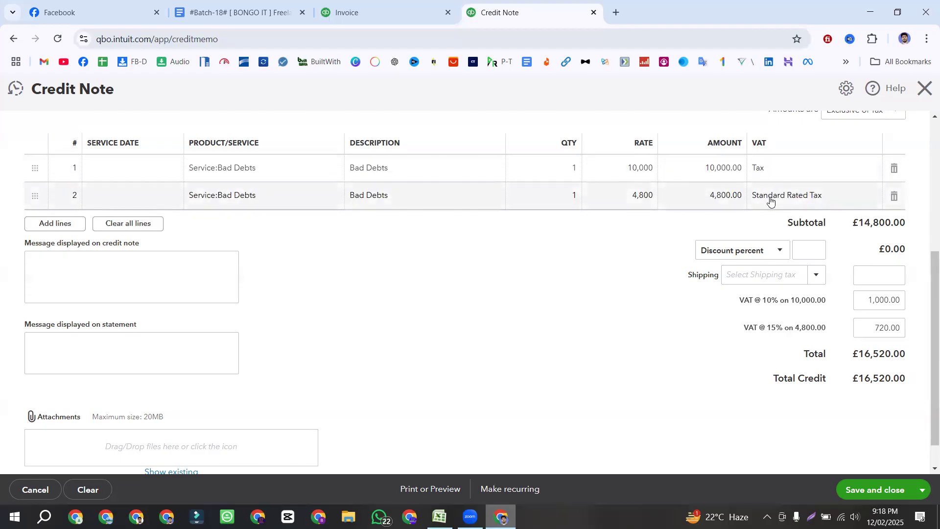
Check the invoice's balance due against the credit note's total credit, and save and close the credit note
{"action": "left_click", "coordinate": [380, 11]}
{"action": "scroll", "coordinate": [817, 387], "scroll_direction": "down", "scroll_amount": 4}
{"action": "scroll", "coordinate": [816, 387], "scroll_direction": "down", "scroll_amount": 3}
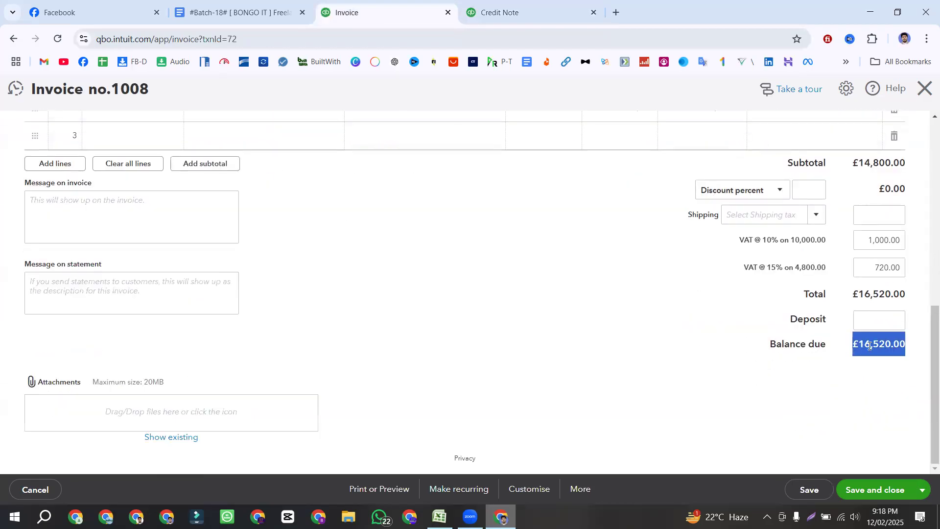
{"action": "left_click", "coordinate": [519, 10]}
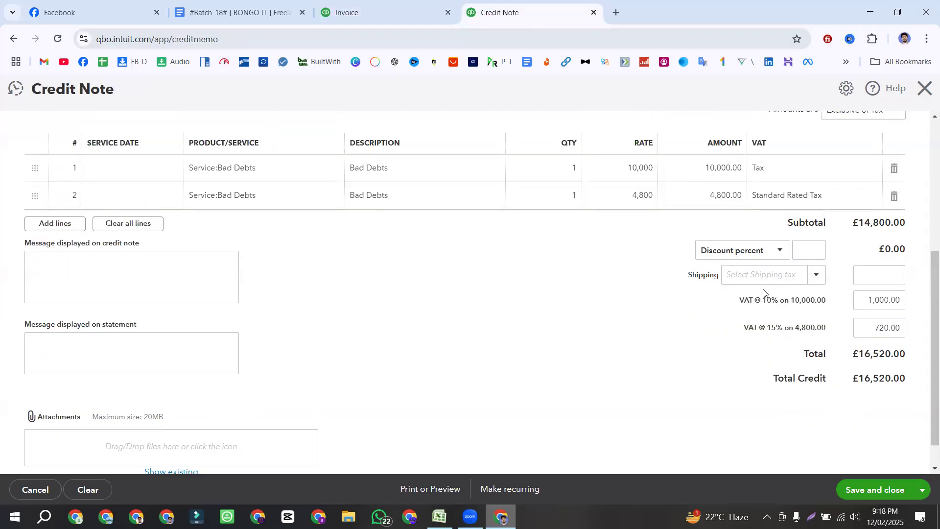
{"action": "triple_click", "coordinate": [873, 378]}
{"action": "scroll", "coordinate": [512, 372], "scroll_direction": "up", "scroll_amount": 5}
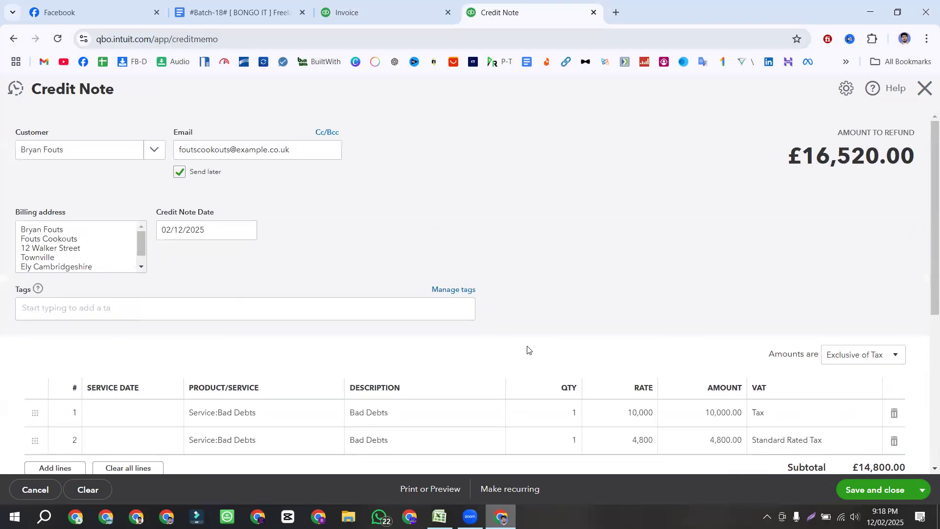
{"action": "scroll", "coordinate": [527, 350], "scroll_direction": "down", "scroll_amount": 5}
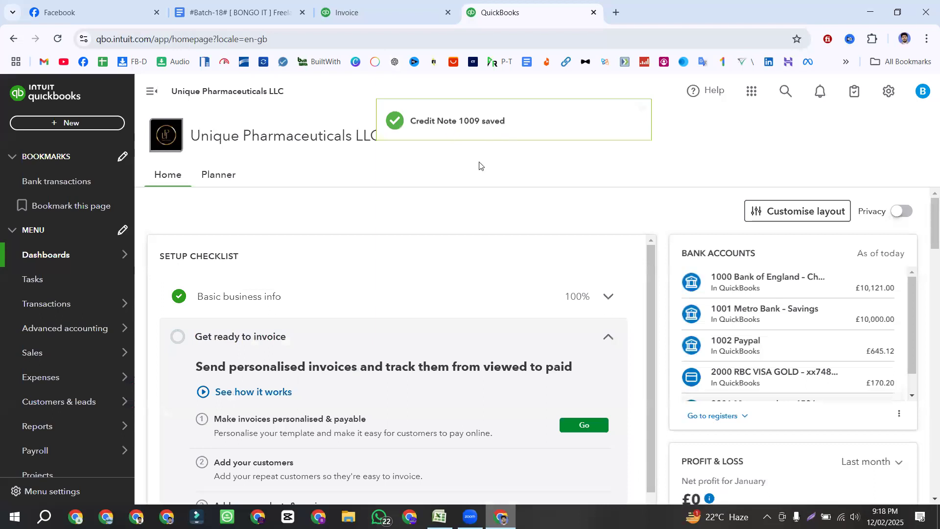
Close the invoice and open the Profit and Loss report from the favourite reports
{"action": "left_click", "coordinate": [355, 7]}
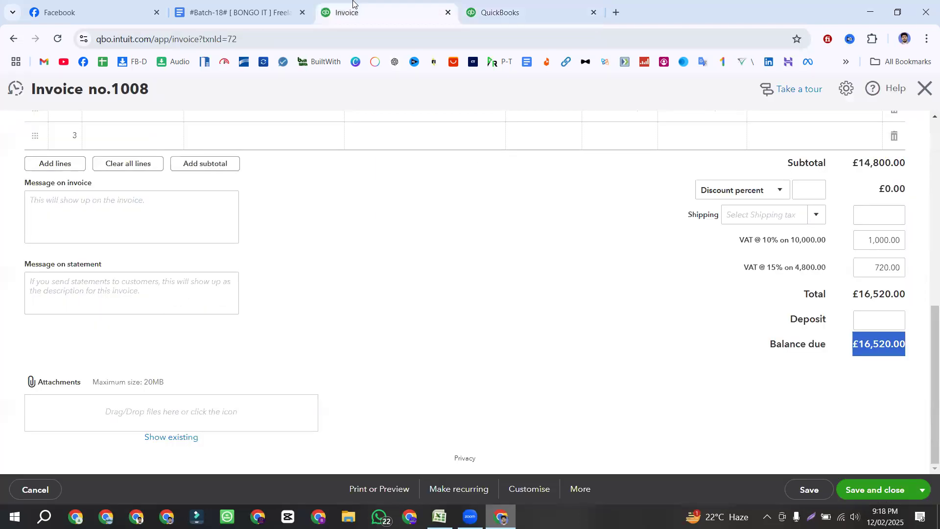
{"action": "left_click", "coordinate": [927, 90]}
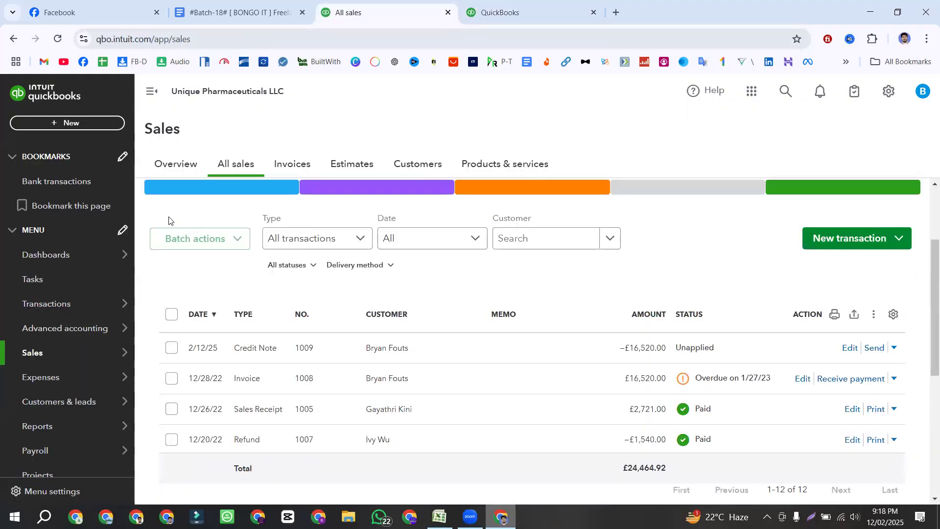
{"action": "mouse_move", "coordinate": [78, 426]}
{"action": "left_click", "coordinate": [164, 428]}
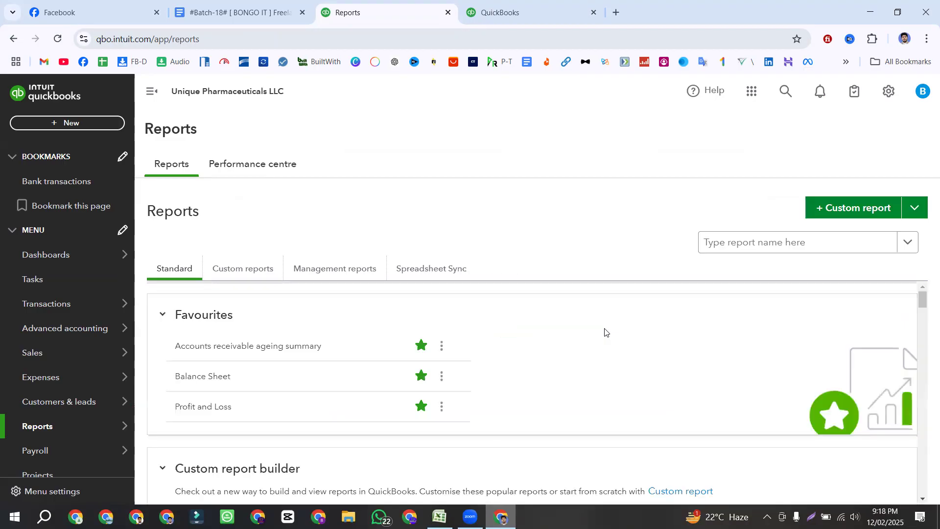
{"action": "left_click", "coordinate": [209, 410]}
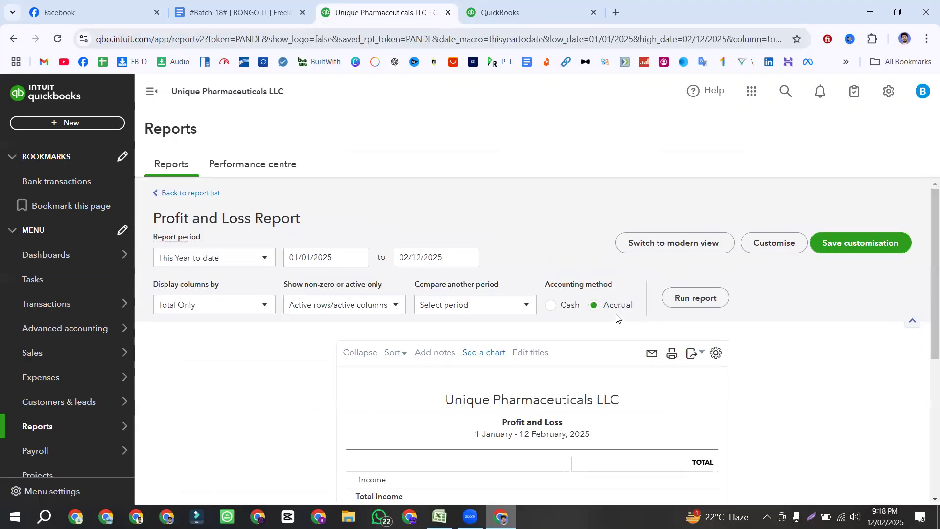
Run the Profit and Loss report for All Dates and examine the Bad debts expense
{"action": "left_click", "coordinate": [200, 259]}
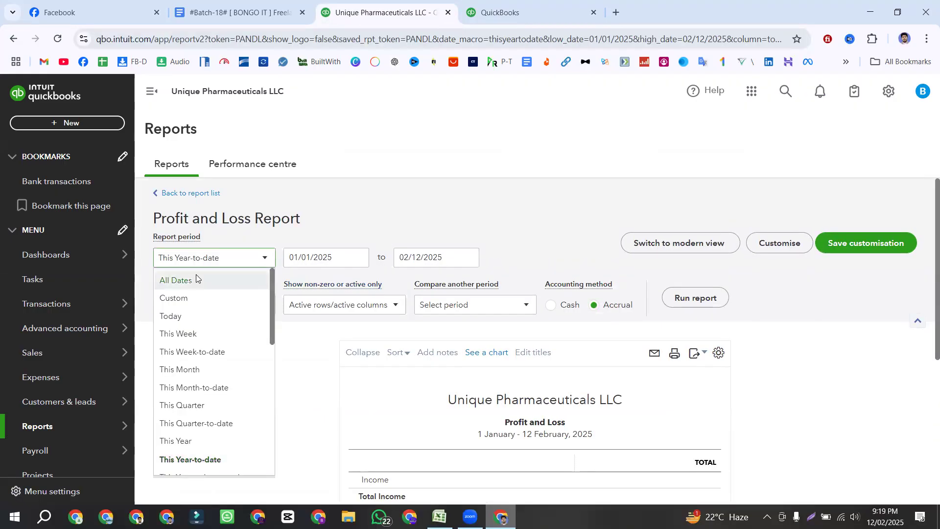
{"action": "left_click", "coordinate": [196, 275]}
{"action": "left_click", "coordinate": [696, 297]}
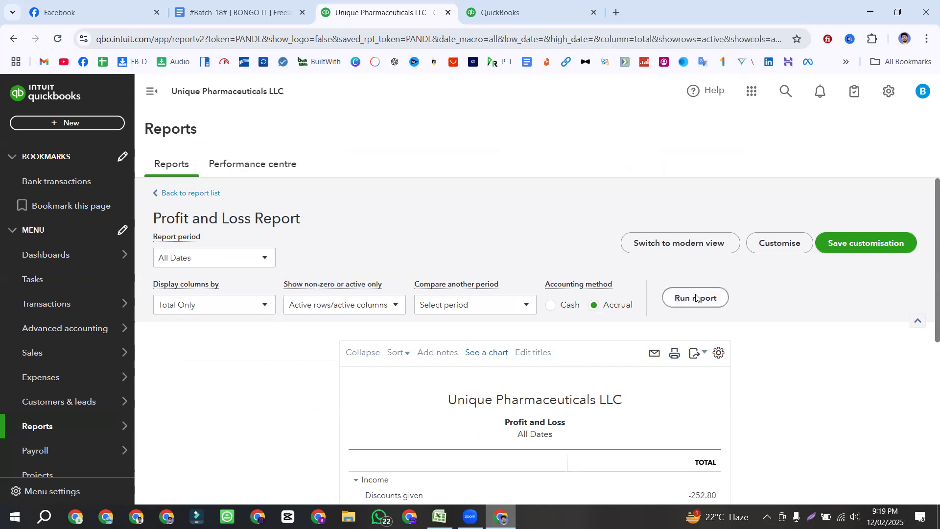
{"action": "left_click", "coordinate": [696, 297]}
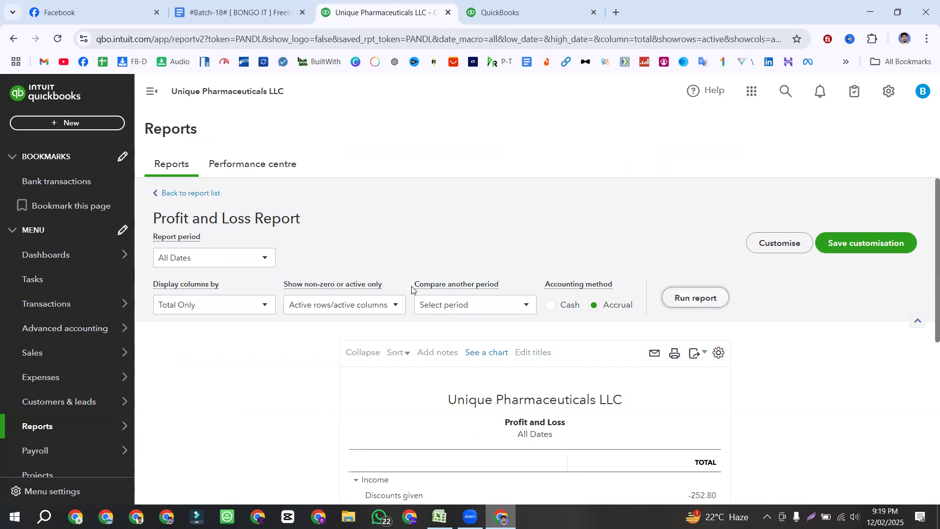
{"action": "scroll", "coordinate": [421, 303], "scroll_direction": "down", "scroll_amount": 5}
{"action": "scroll", "coordinate": [421, 361], "scroll_direction": "down", "scroll_amount": 3}
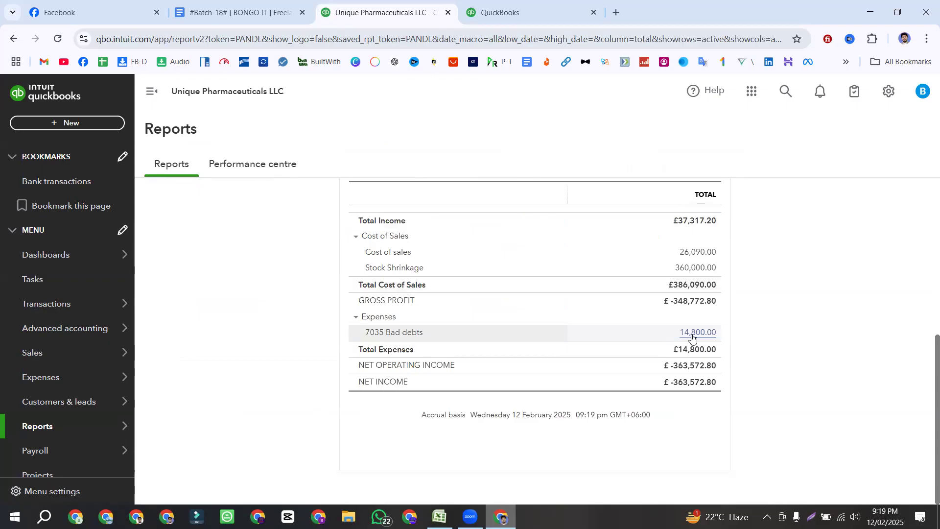
Open the list of all sales transactions from the company home page and set its date filter to All
{"action": "left_click", "coordinate": [504, 14]}
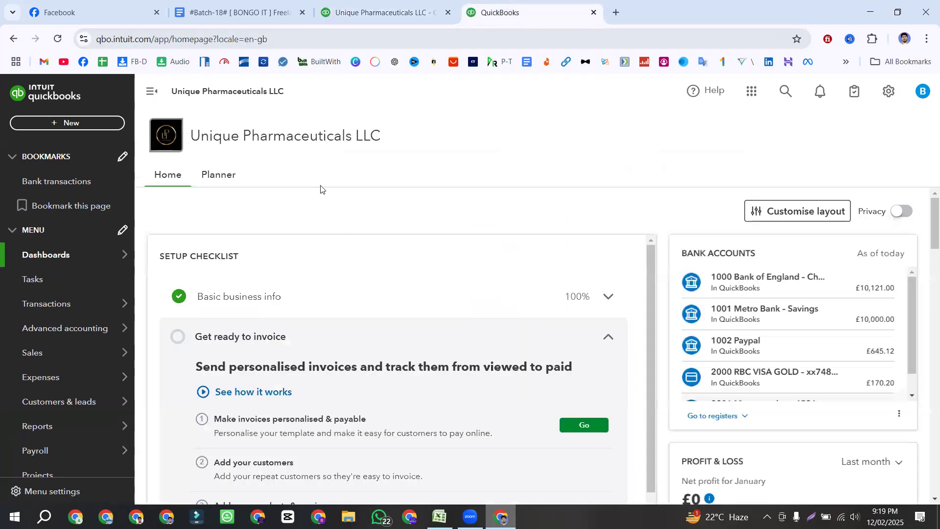
{"action": "mouse_move", "coordinate": [47, 353]}
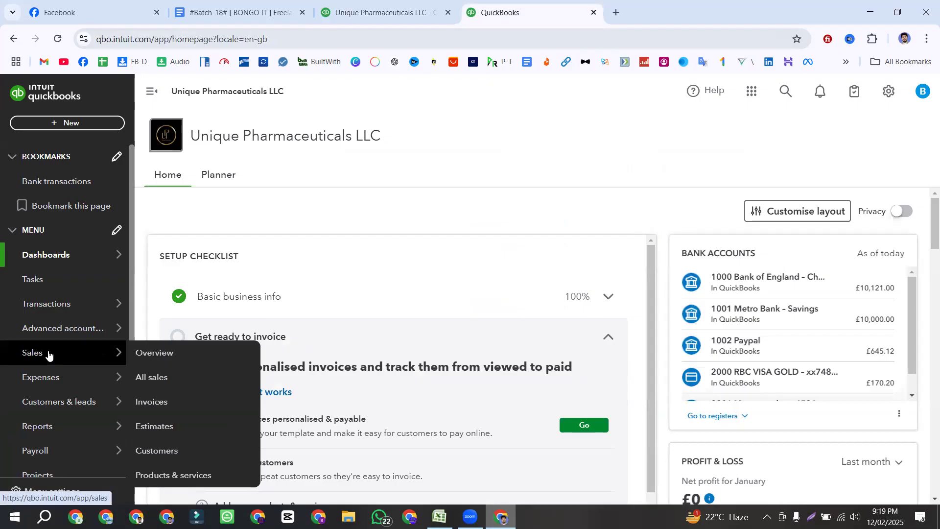
{"action": "left_click", "coordinate": [147, 378]}
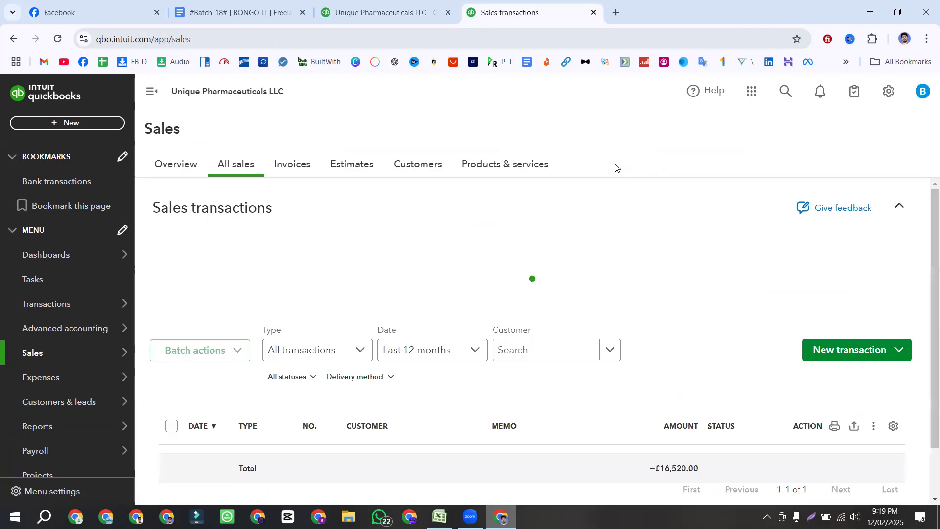
{"action": "left_click", "coordinate": [417, 365]}
{"action": "scroll", "coordinate": [405, 102], "scroll_direction": "up", "scroll_amount": 1}
{"action": "scroll", "coordinate": [405, 101], "scroll_direction": "up", "scroll_amount": 2}
{"action": "left_click", "coordinate": [405, 102]}
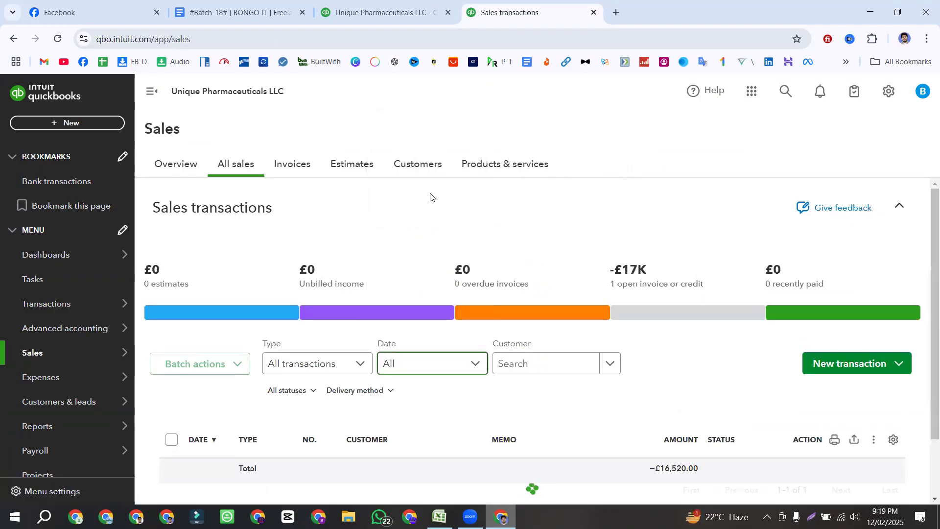
Open the new credit note dated 2/12/25 from the sales list and examine its Bad Debts lines and subtotal
{"action": "scroll", "coordinate": [425, 229], "scroll_direction": "down", "scroll_amount": 5}
{"action": "scroll", "coordinate": [419, 266], "scroll_direction": "up", "scroll_amount": 1}
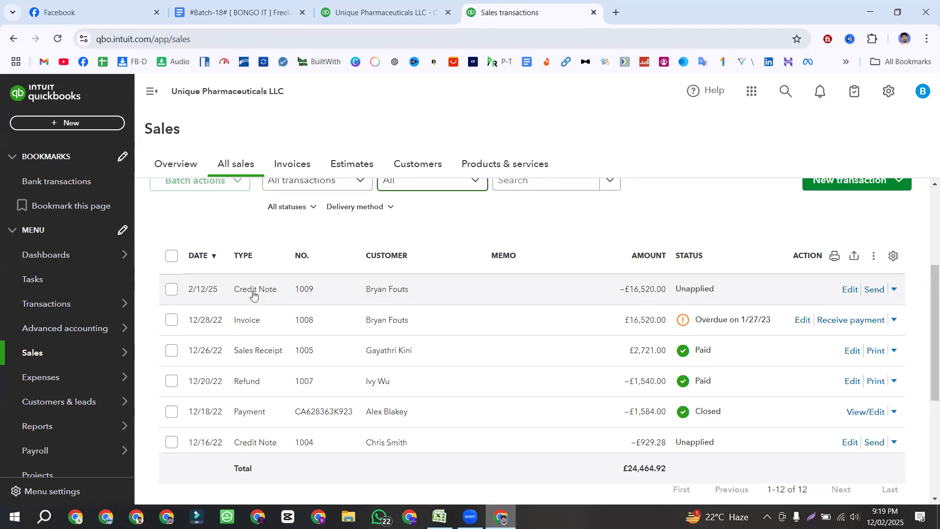
{"action": "left_click", "coordinate": [850, 289]}
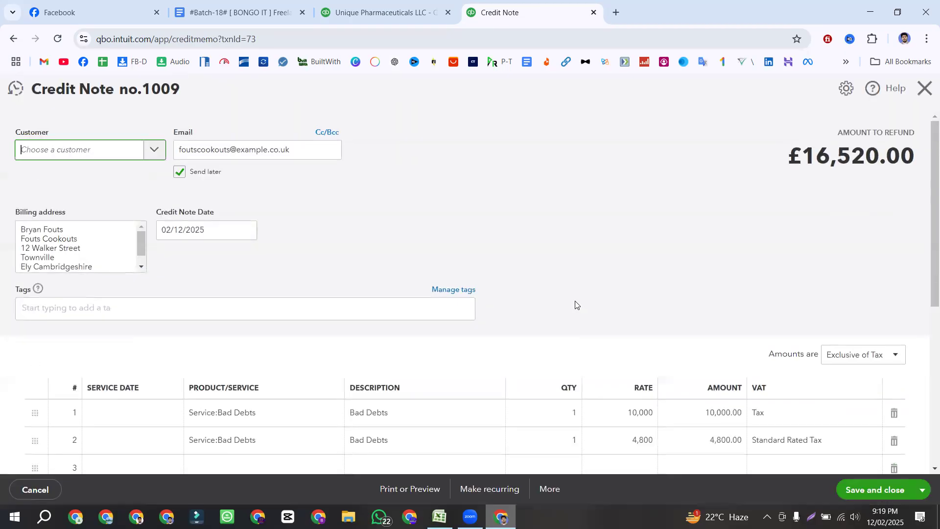
{"action": "scroll", "coordinate": [284, 304], "scroll_direction": "down", "scroll_amount": 3}
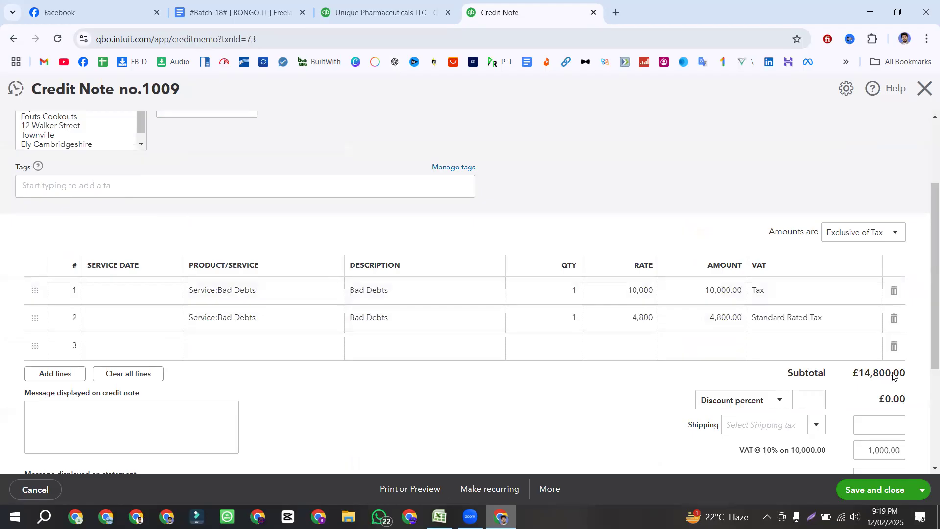
Return to the Profit and Loss report and open the transaction detail behind the Bad debts amount
{"action": "left_click", "coordinate": [394, 13]}
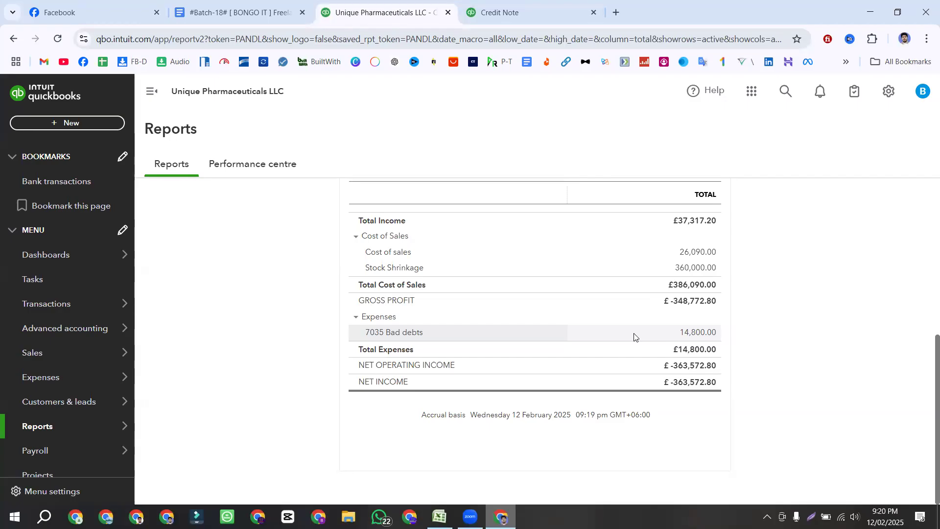
{"action": "left_click", "coordinate": [703, 333]}
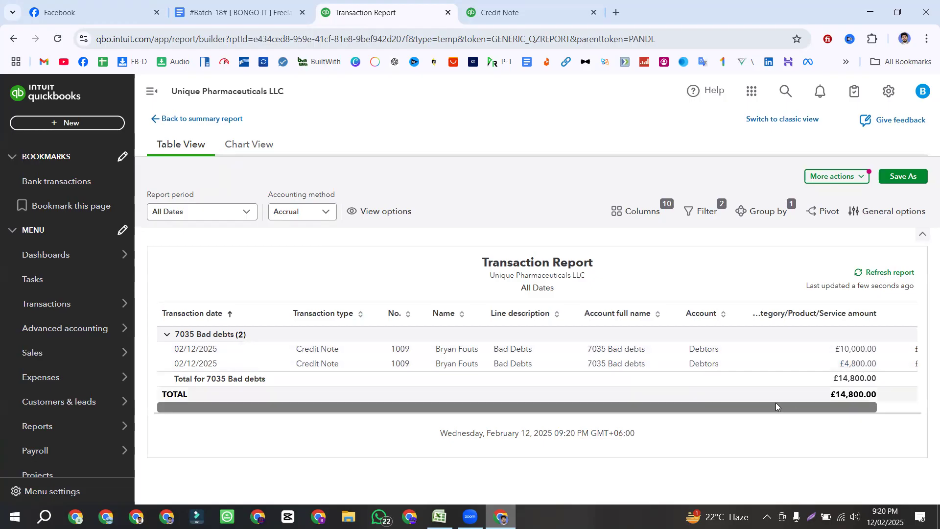
Examine the Balance column of the Bad debts transaction report, and go back through the Profit and Loss report to the report list
{"action": "left_click_drag", "start_coordinate": [755, 409], "coordinate": [826, 413]}
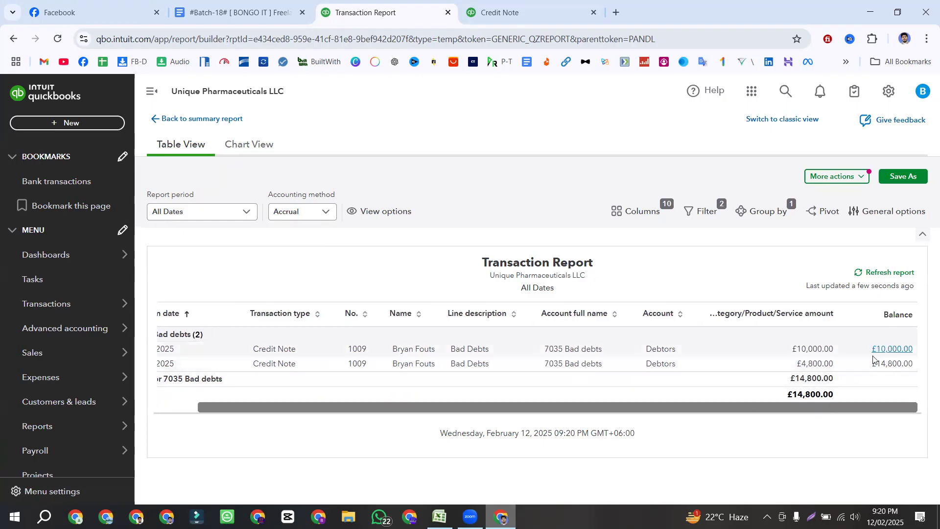
{"action": "left_click_drag", "start_coordinate": [470, 407], "coordinate": [355, 415]}
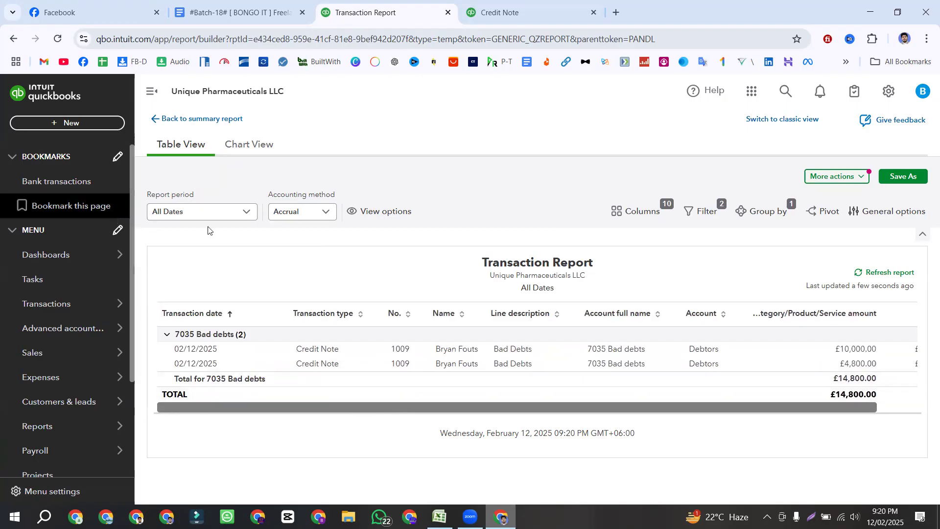
{"action": "left_click", "coordinate": [14, 40]}
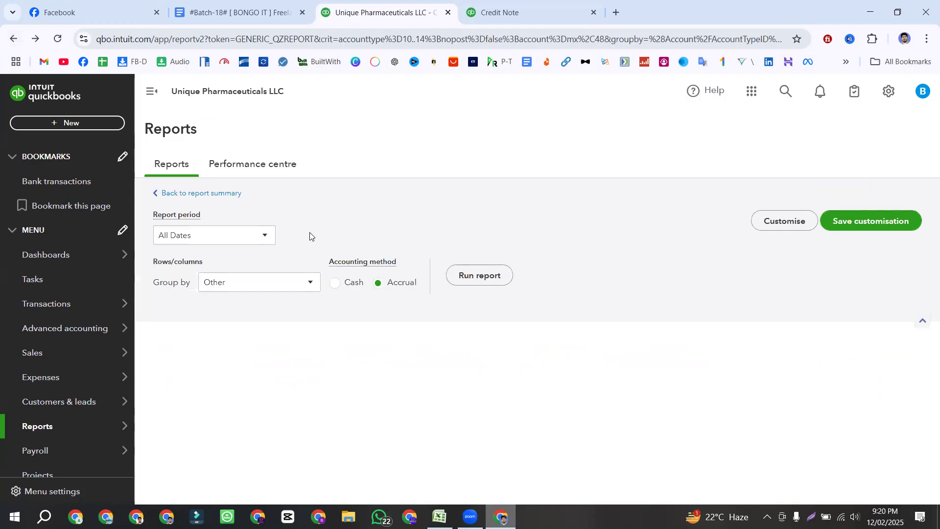
{"action": "left_click", "coordinate": [212, 258]}
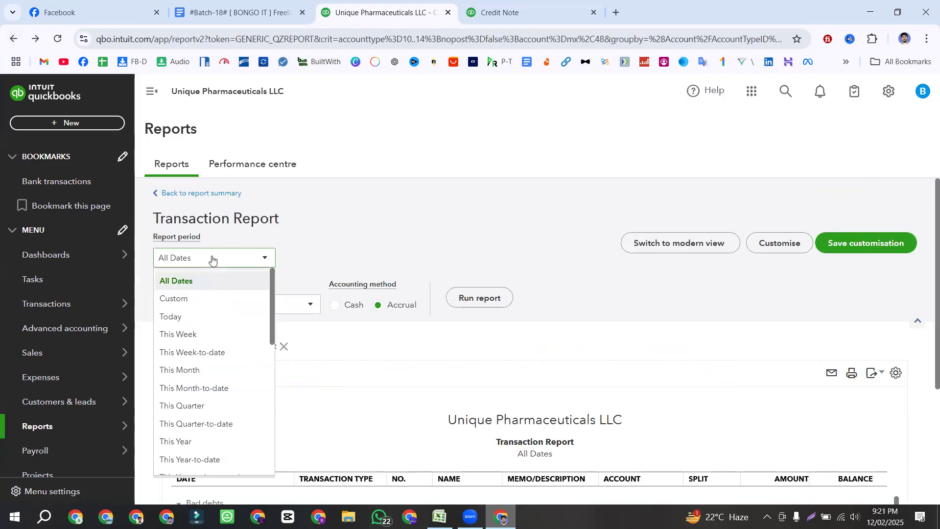
{"action": "left_click", "coordinate": [192, 194]}
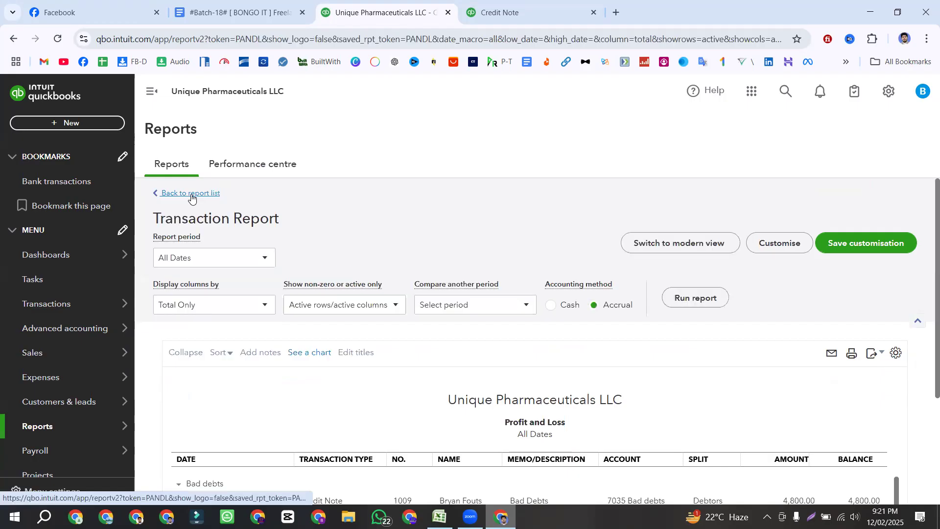
{"action": "scroll", "coordinate": [427, 231], "scroll_direction": "down", "scroll_amount": 6}
{"action": "scroll", "coordinate": [252, 245], "scroll_direction": "up", "scroll_amount": 6}
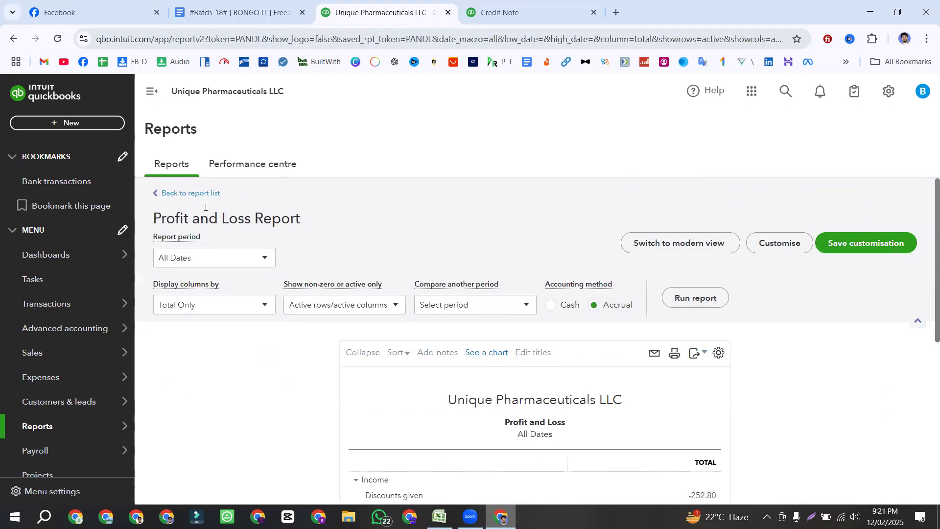
{"action": "left_click", "coordinate": [198, 197]}
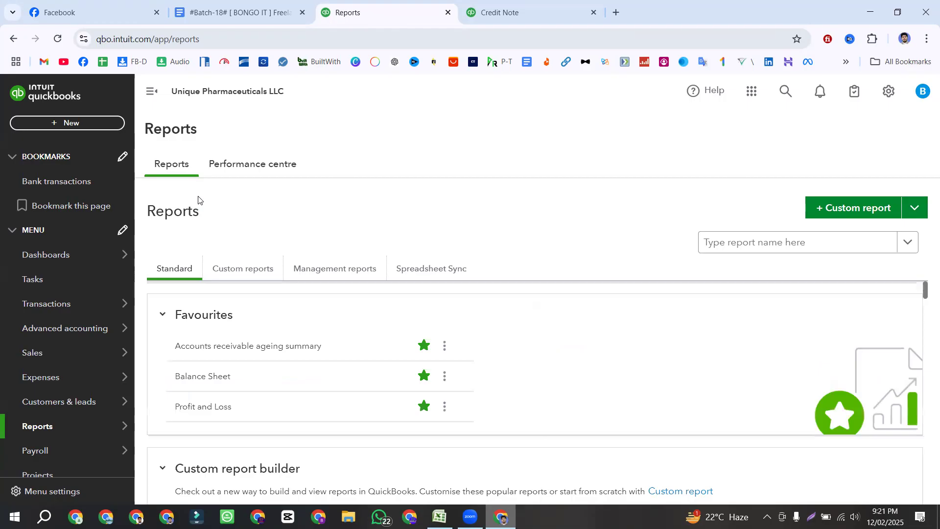
Find the Accounts receivable ageing detail report by searching for "account", and run it for All Dates
{"action": "left_click", "coordinate": [724, 246]}
{"action": "type", "text": "account"}
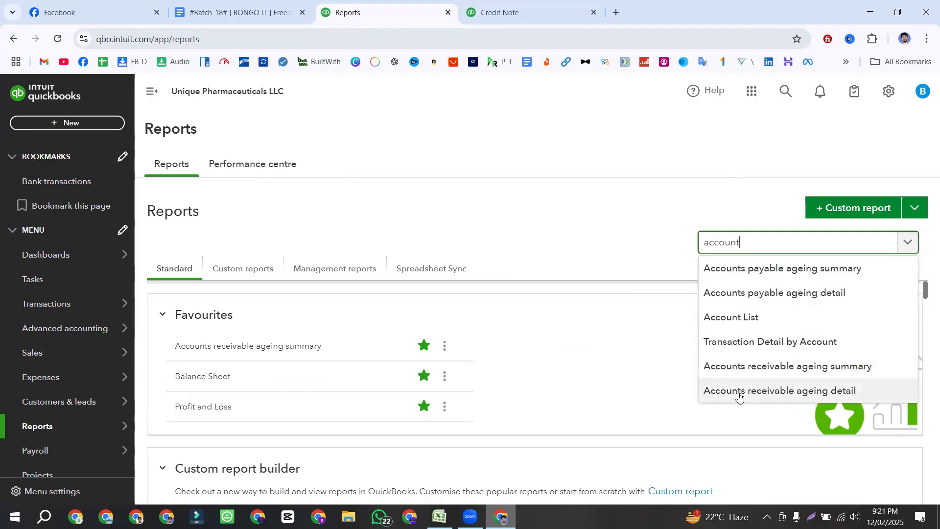
{"action": "left_click", "coordinate": [779, 394]}
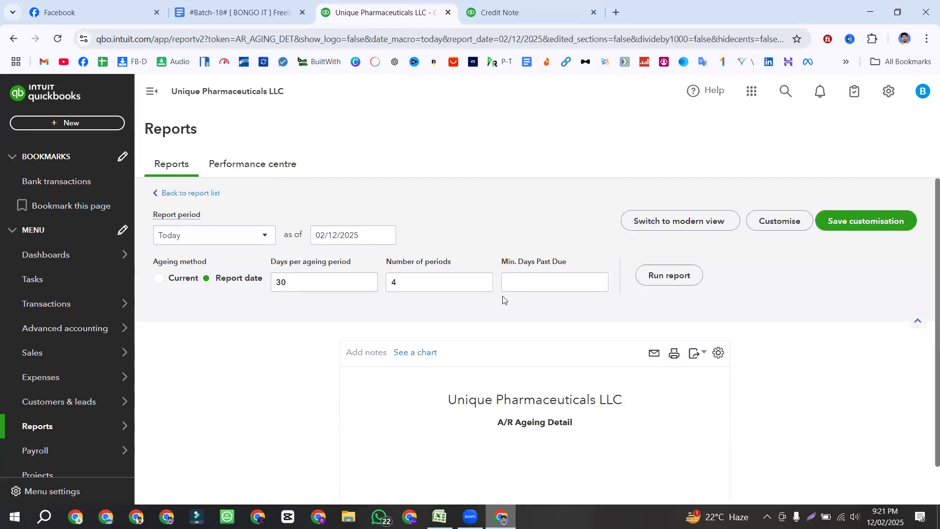
{"action": "left_click", "coordinate": [212, 260]}
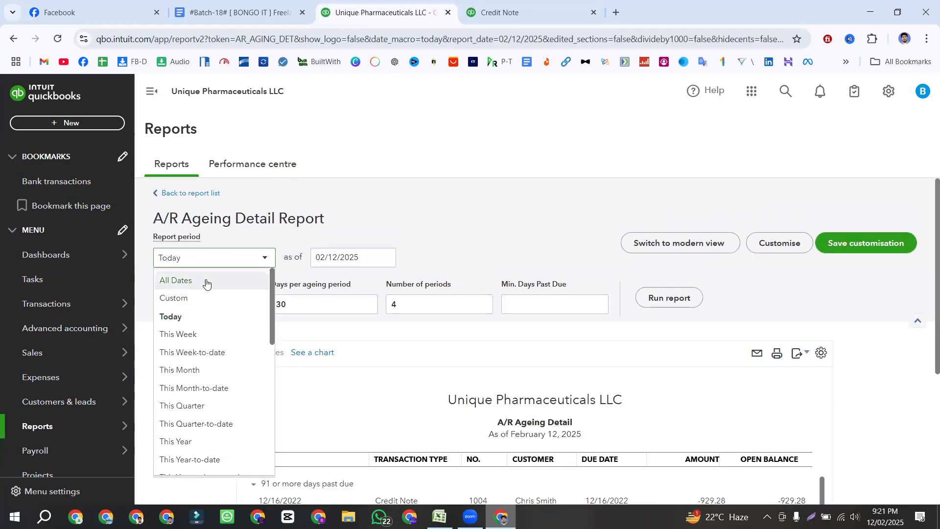
{"action": "left_click", "coordinate": [205, 283]}
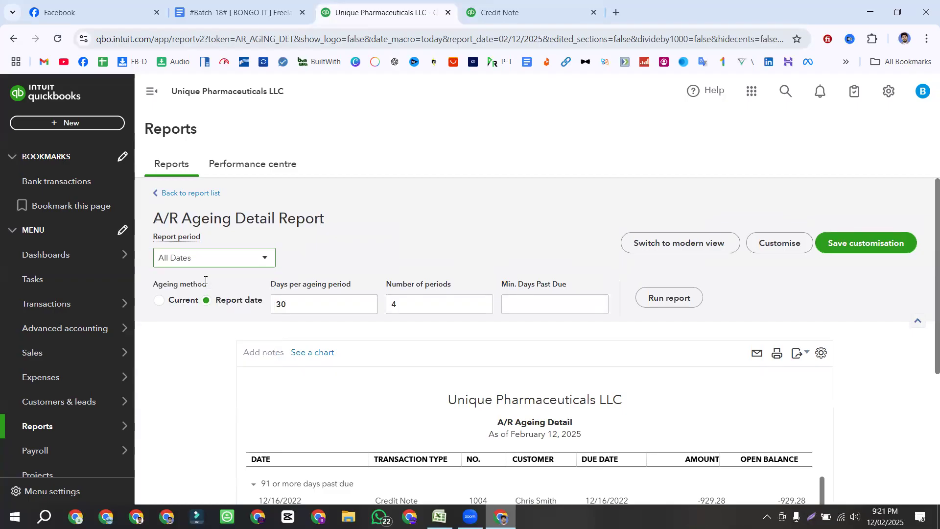
{"action": "left_click", "coordinate": [683, 296]}
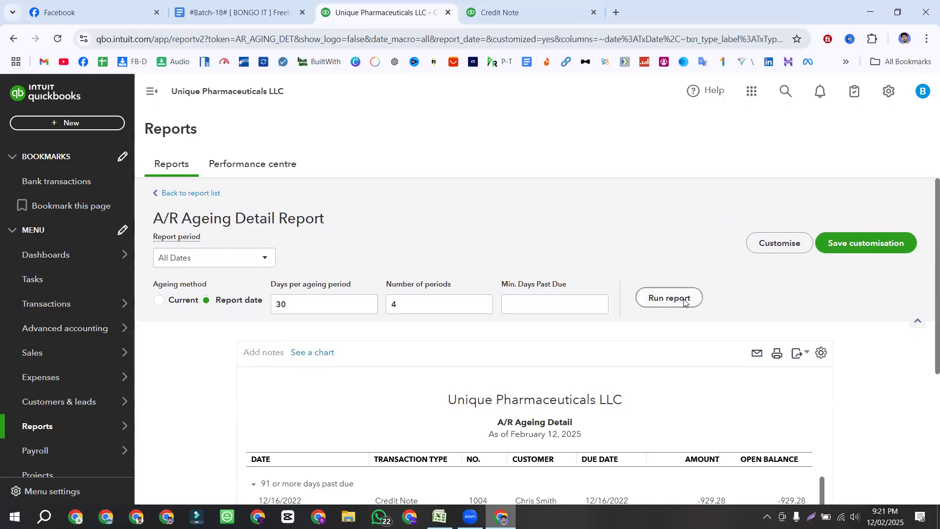
Examine the total for 91 or more days past due and the overall total in the A/R Ageing Detail report
{"action": "scroll", "coordinate": [537, 327], "scroll_direction": "down", "scroll_amount": 3}
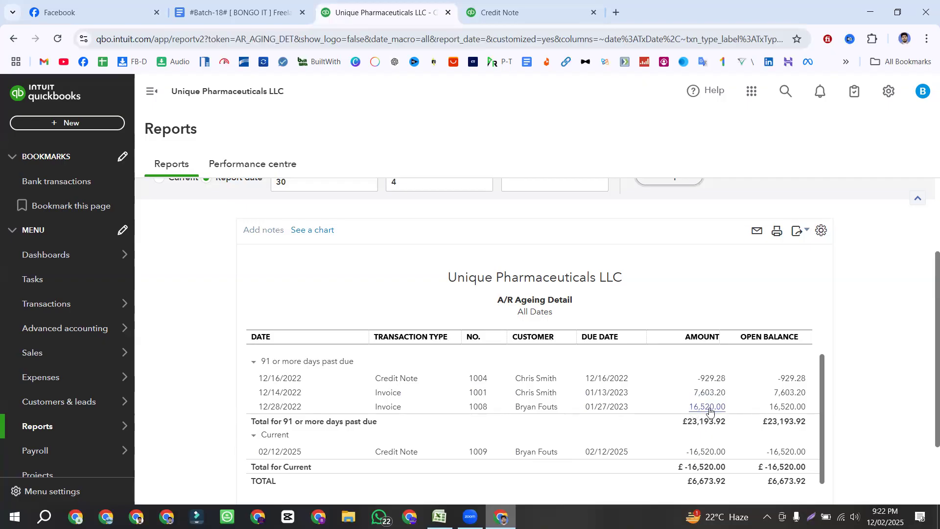
{"action": "left_click_drag", "start_coordinate": [688, 421], "coordinate": [728, 422]}
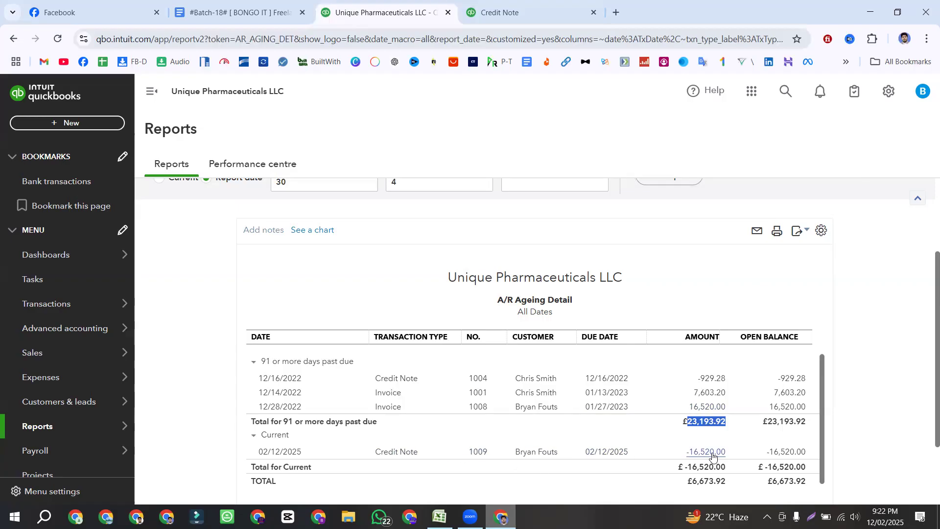
{"action": "scroll", "coordinate": [709, 455], "scroll_direction": "down", "scroll_amount": 1}
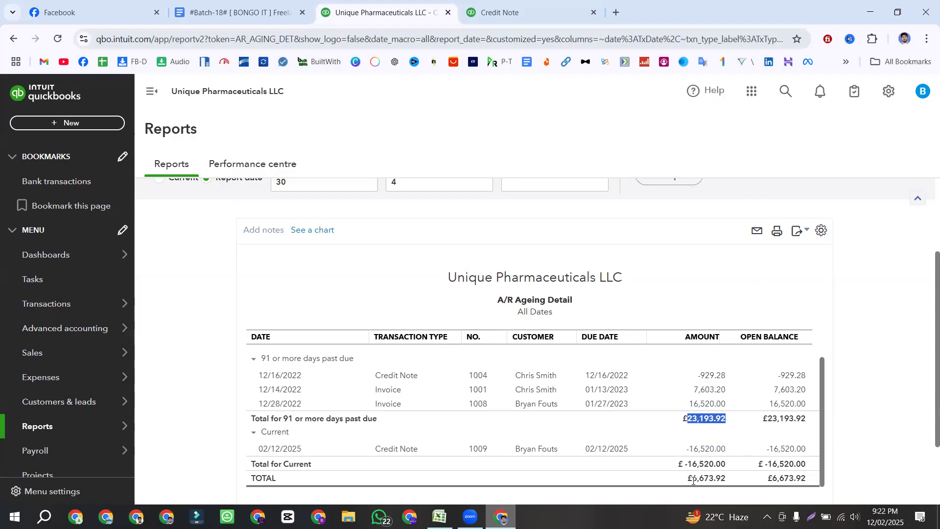
{"action": "left_click_drag", "start_coordinate": [690, 479], "coordinate": [712, 478]}
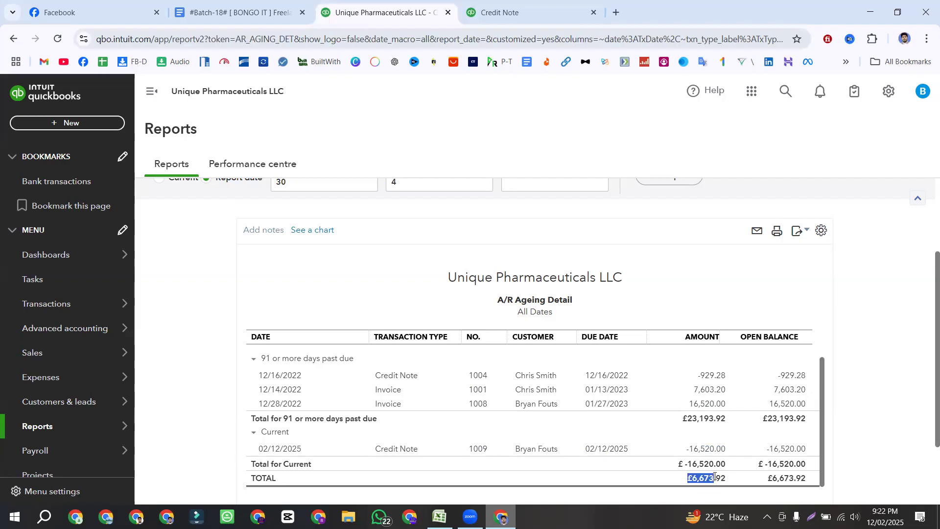
{"action": "left_click_drag", "start_coordinate": [720, 476], "coordinate": [727, 478]}
Open the credit note dated 02/12/2025 from the ageing report, review its lines and VAT amounts, and close it to recheck the report
{"action": "left_click", "coordinate": [707, 449]}
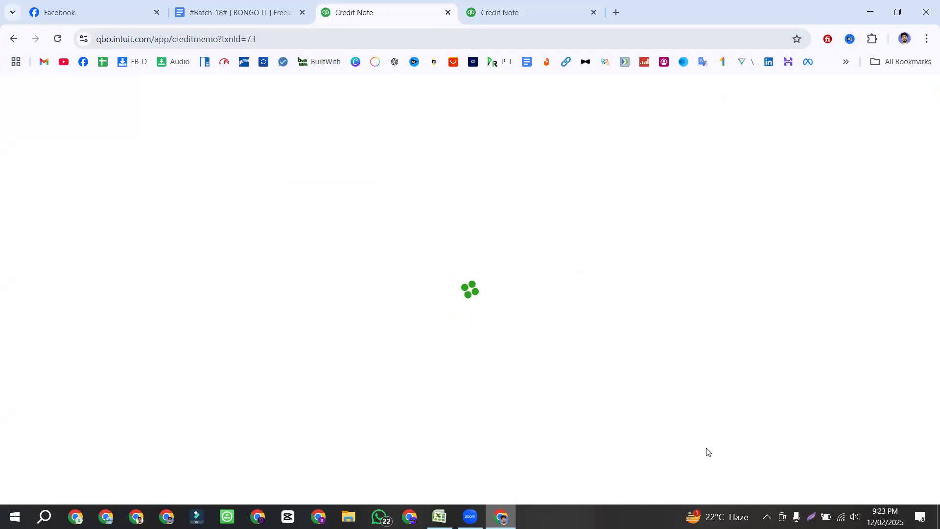
{"action": "scroll", "coordinate": [706, 449], "scroll_direction": "down", "scroll_amount": 2}
{"action": "scroll", "coordinate": [706, 450], "scroll_direction": "down", "scroll_amount": 3}
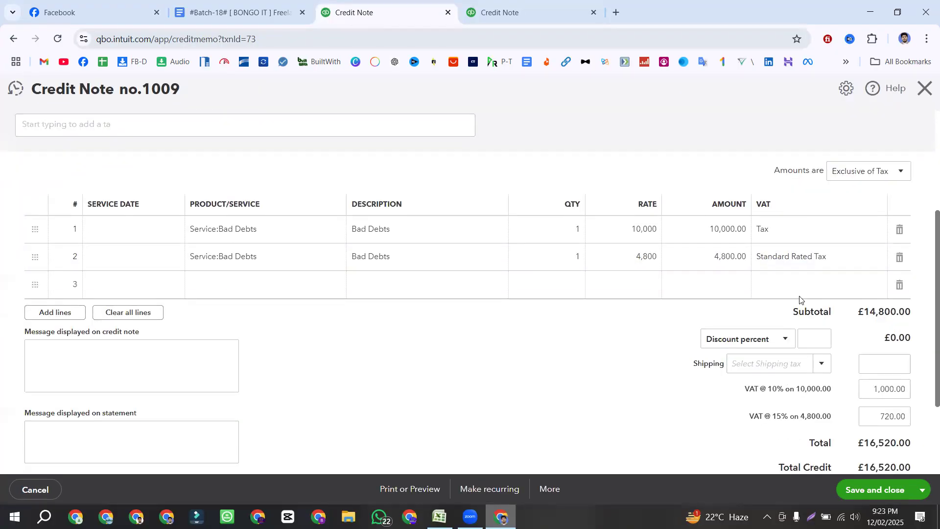
{"action": "scroll", "coordinate": [809, 430], "scroll_direction": "down", "scroll_amount": 3}
{"action": "scroll", "coordinate": [837, 216], "scroll_direction": "up", "scroll_amount": 7}
{"action": "left_click", "coordinate": [923, 88]}
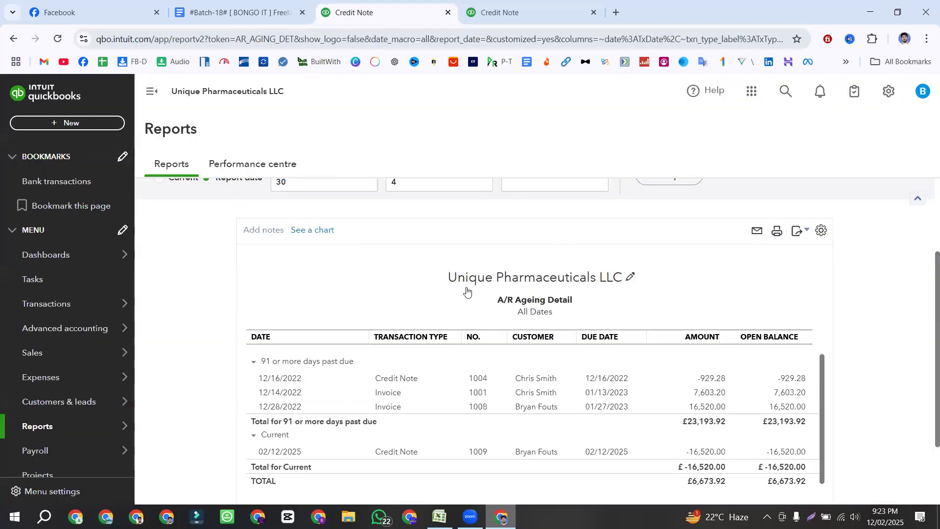
{"action": "scroll", "coordinate": [466, 289], "scroll_direction": "down", "scroll_amount": 5}
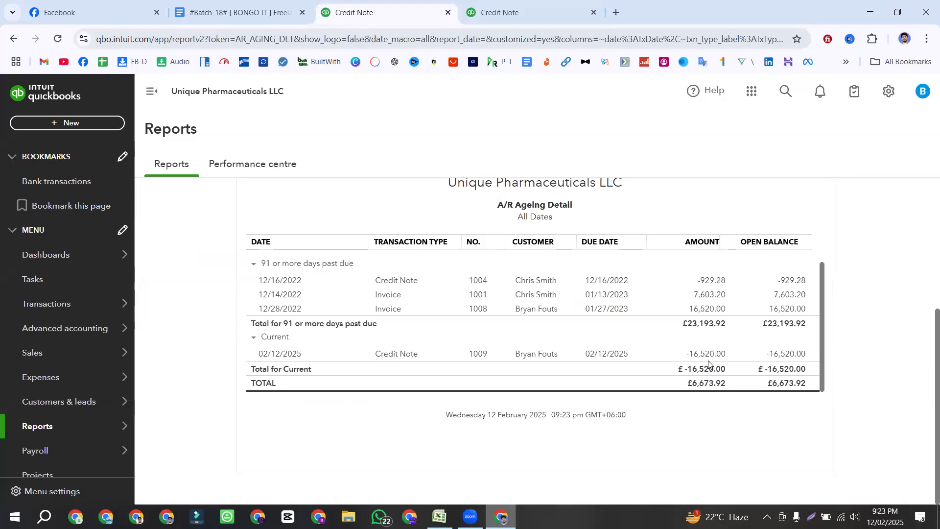
{"action": "scroll", "coordinate": [388, 353], "scroll_direction": "up", "scroll_amount": 5}
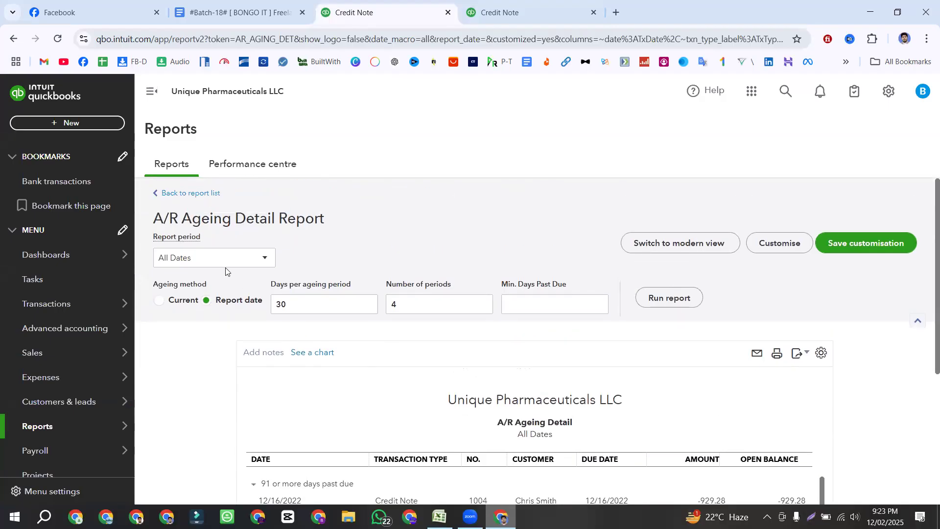
Return to the report list, open the Balance Sheet from the favourites and run it for All Dates
{"action": "left_click", "coordinate": [156, 194]}
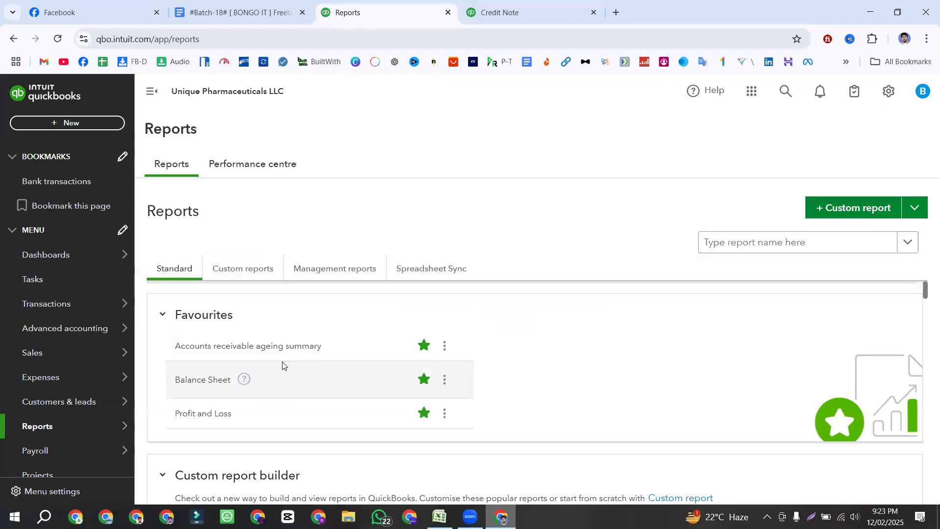
{"action": "left_click", "coordinate": [209, 381]}
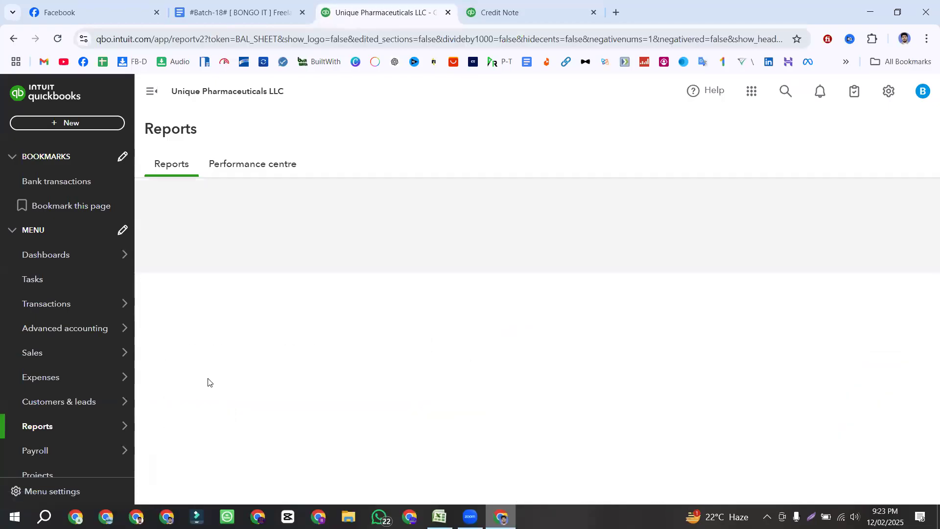
{"action": "left_click", "coordinate": [233, 261]}
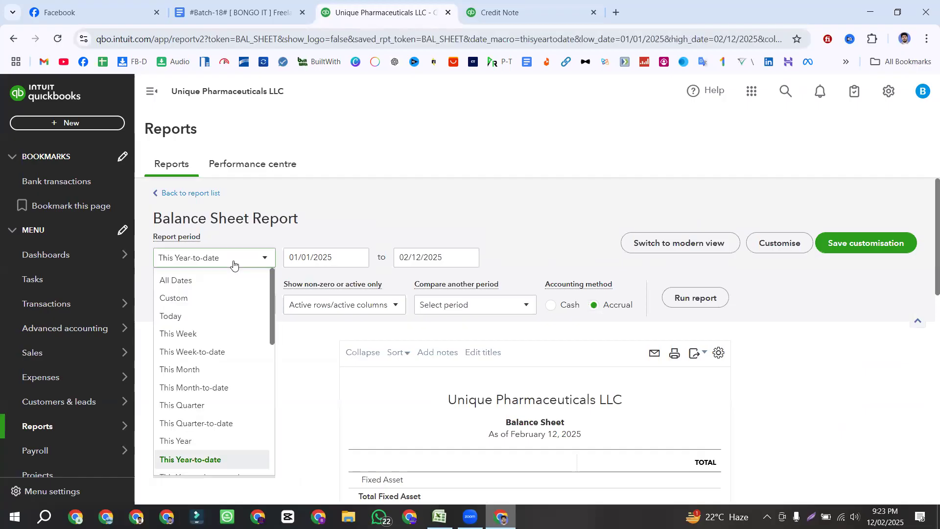
{"action": "left_click", "coordinate": [223, 280]}
{"action": "left_click", "coordinate": [710, 297]}
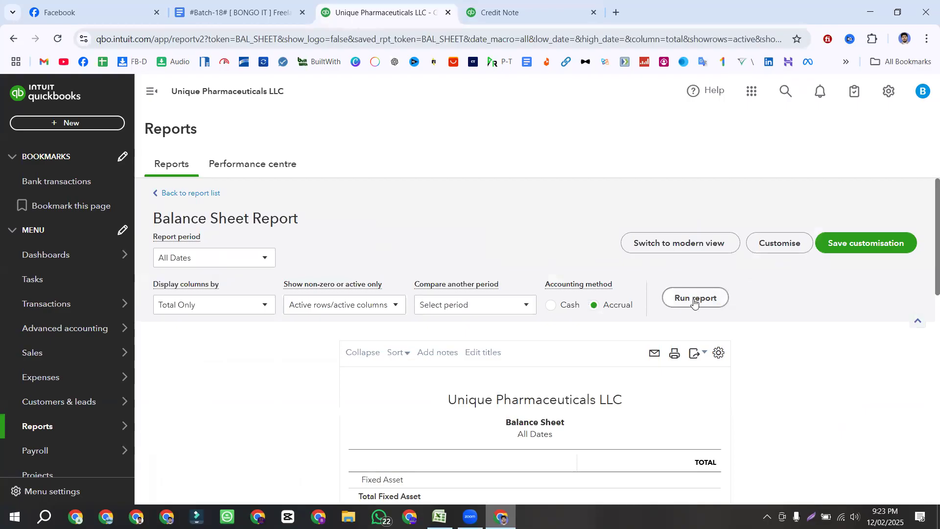
Examine the Balance Sheet from its assets to Capital and Reserves, and open the transaction detail behind the VAT Control amount
{"action": "scroll", "coordinate": [481, 396], "scroll_direction": "down", "scroll_amount": 3}
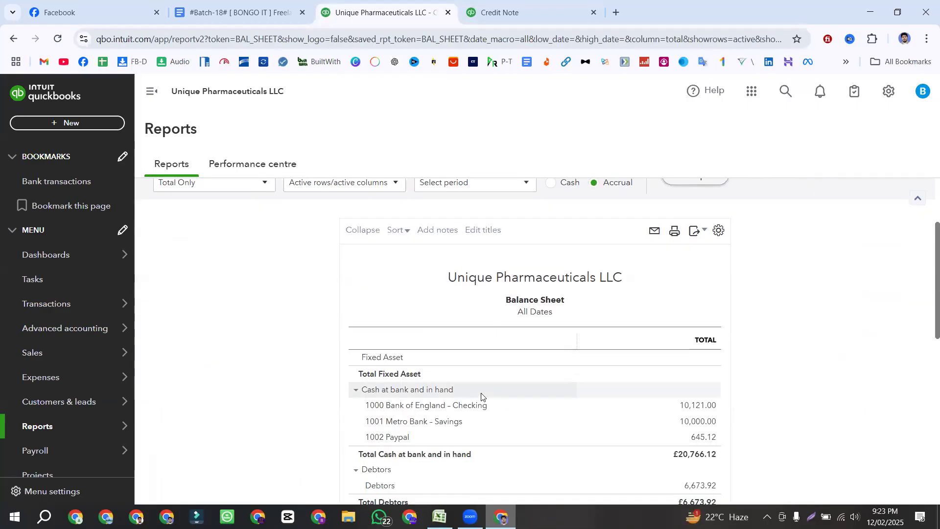
{"action": "scroll", "coordinate": [481, 397], "scroll_direction": "down", "scroll_amount": 1}
{"action": "scroll", "coordinate": [481, 397], "scroll_direction": "down", "scroll_amount": 1}
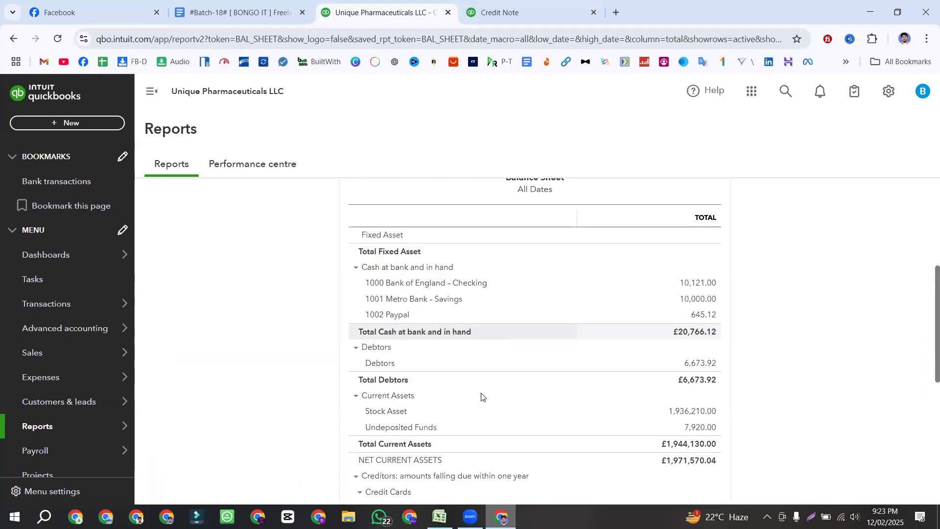
{"action": "scroll", "coordinate": [482, 396], "scroll_direction": "down", "scroll_amount": 2}
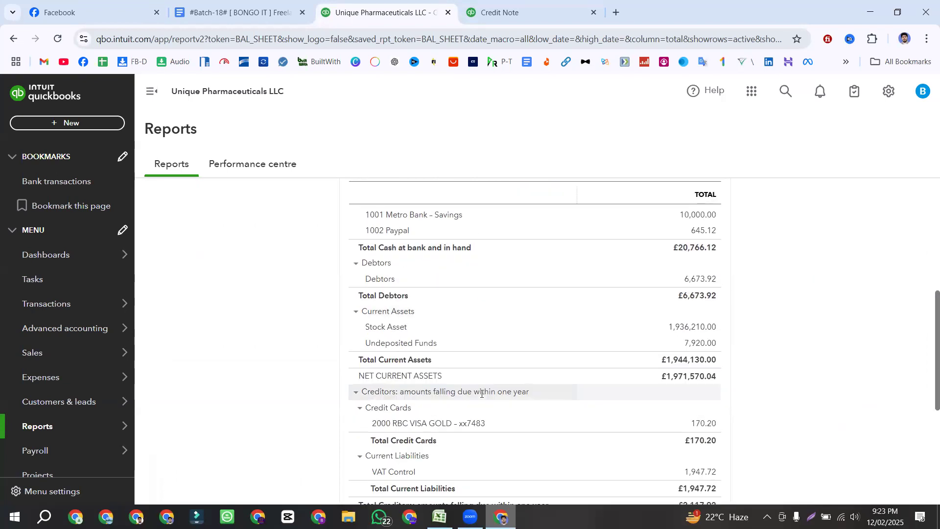
{"action": "scroll", "coordinate": [481, 395], "scroll_direction": "down", "scroll_amount": 1}
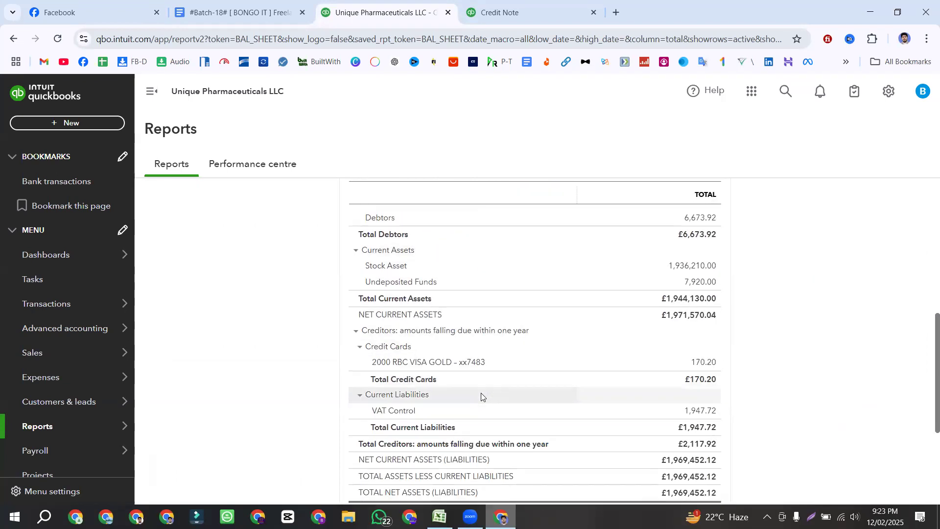
{"action": "scroll", "coordinate": [480, 394], "scroll_direction": "down", "scroll_amount": 1}
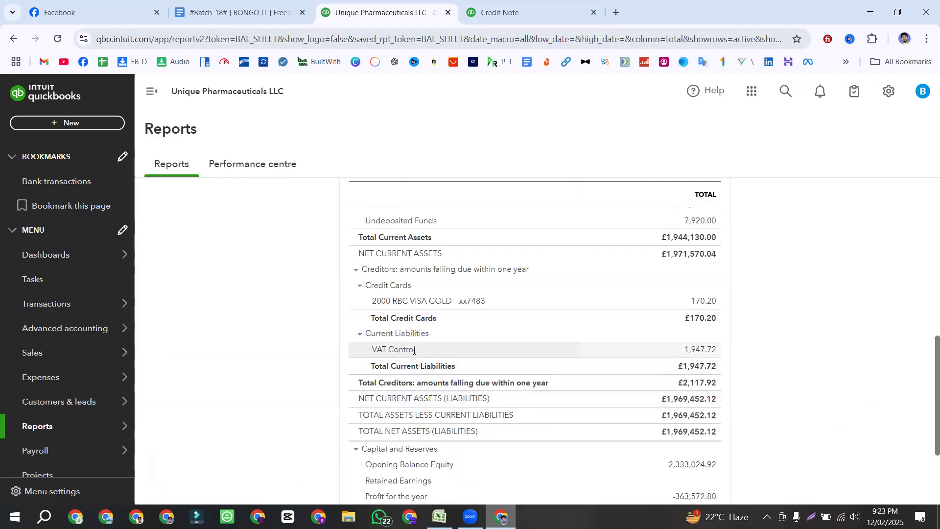
{"action": "scroll", "coordinate": [437, 354], "scroll_direction": "down", "scroll_amount": 1}
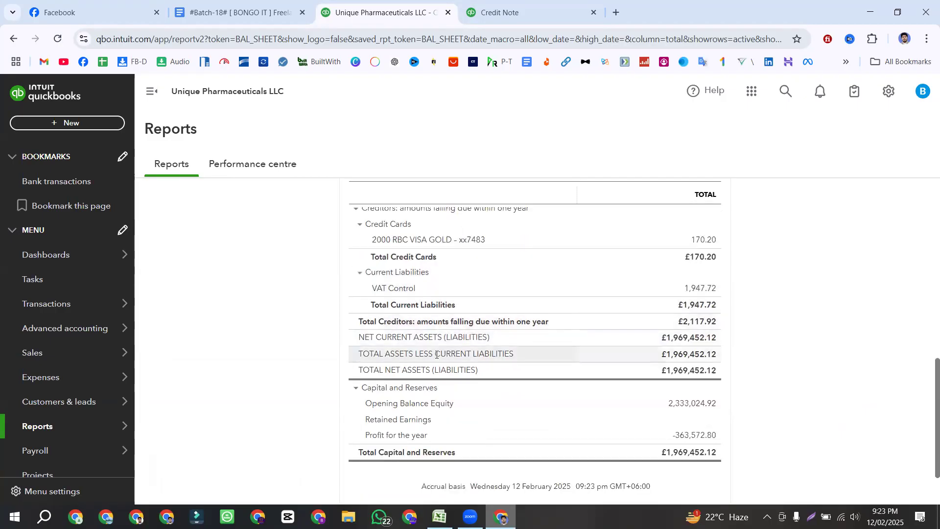
{"action": "left_click", "coordinate": [696, 290]}
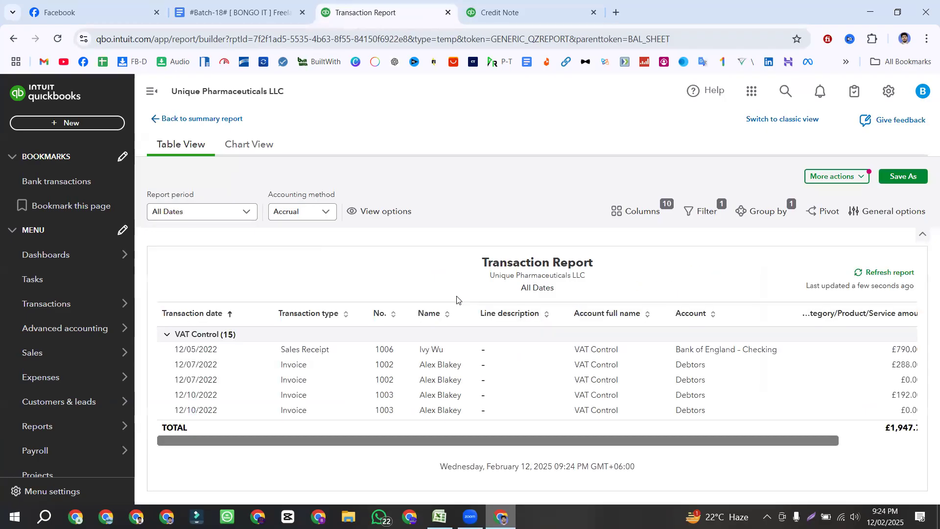
Examine the VAT Control entries for the 12/28/2022 invoice, and switch to the open credit note to compare its VAT
{"action": "scroll", "coordinate": [492, 391], "scroll_direction": "down", "scroll_amount": 1}
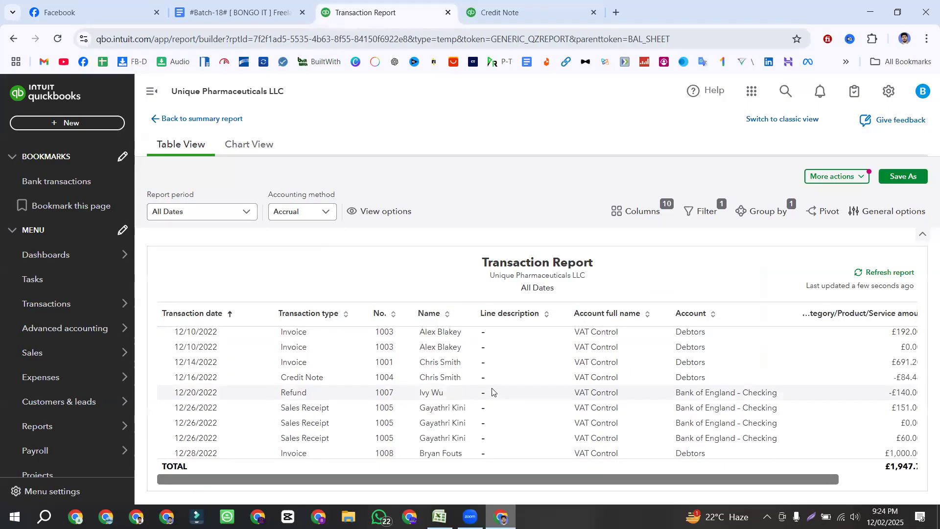
{"action": "scroll", "coordinate": [492, 392], "scroll_direction": "down", "scroll_amount": 3}
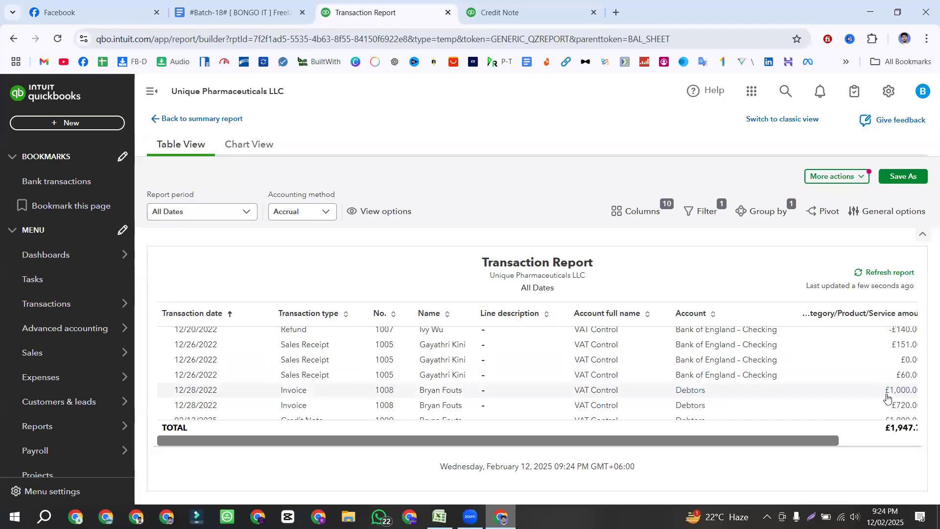
{"action": "left_click", "coordinate": [513, 8]}
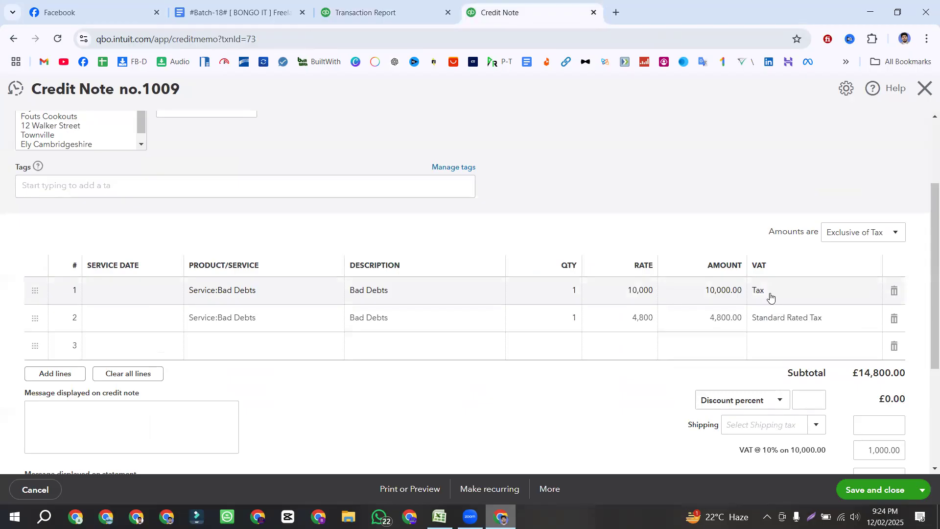
Examine the credit note's VAT at 10% on 10,000.00 and compare it with the VAT Control transaction report
{"action": "scroll", "coordinate": [784, 325], "scroll_direction": "down", "scroll_amount": 1}
{"action": "scroll", "coordinate": [784, 324], "scroll_direction": "down", "scroll_amount": 4}
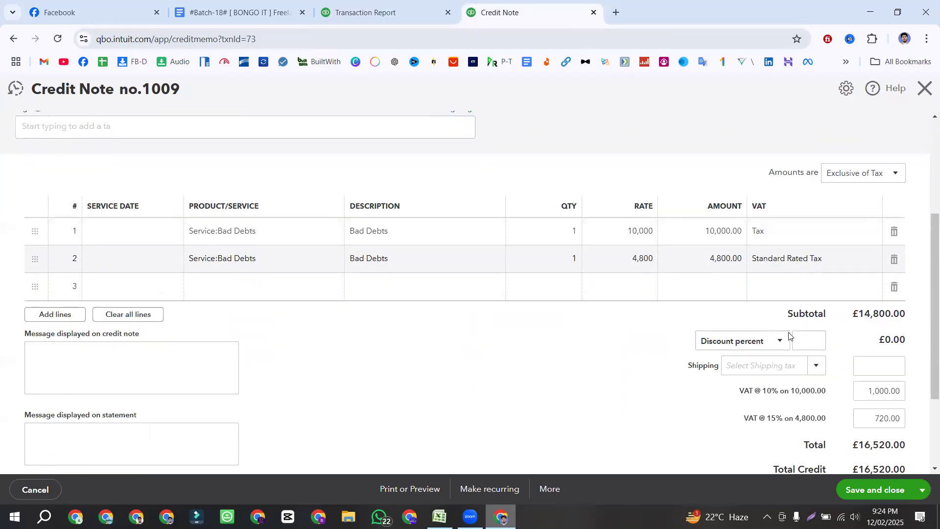
{"action": "left_click_drag", "start_coordinate": [740, 265], "coordinate": [831, 269]}
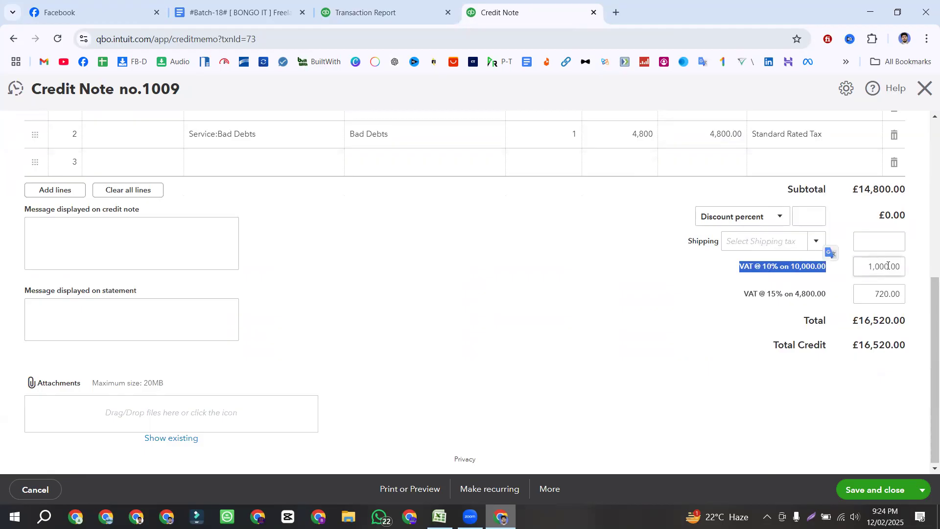
{"action": "left_click", "coordinate": [365, 12]}
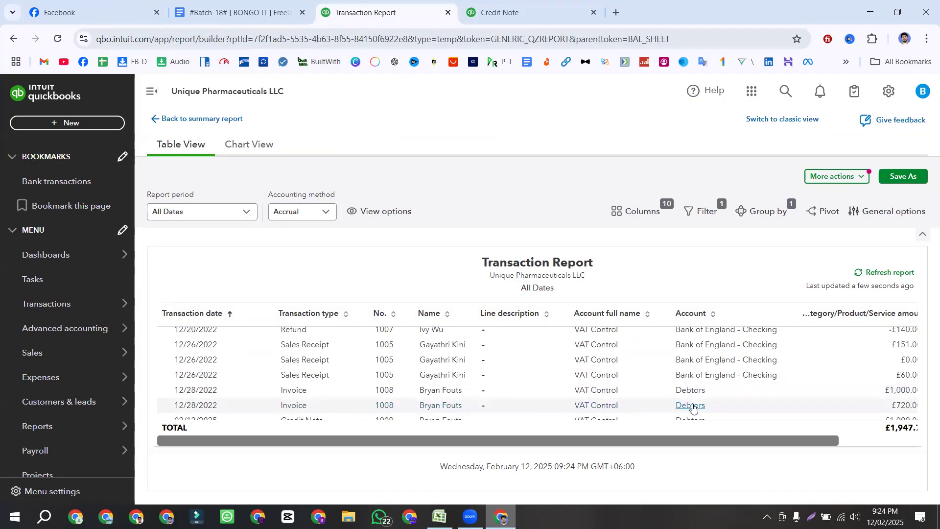
Examine the credit note's VAT at 15% on 4,800.00 and compare it with the 02/12/2025 credit note entries in the transaction report
{"action": "left_click", "coordinate": [531, 12]}
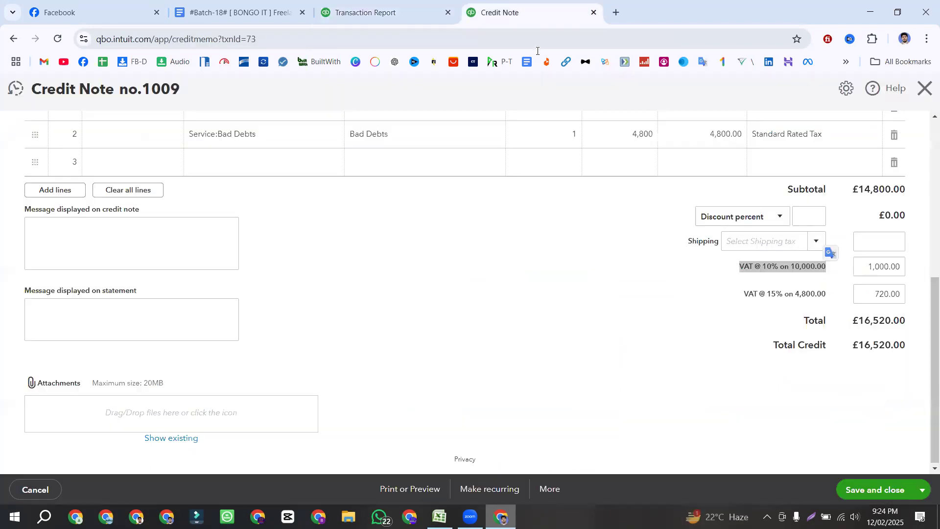
{"action": "scroll", "coordinate": [724, 265], "scroll_direction": "up", "scroll_amount": 2}
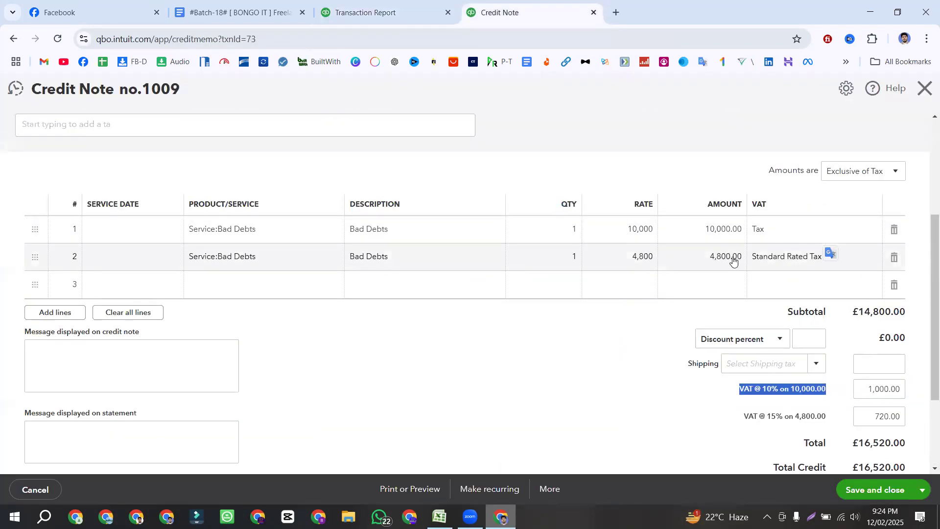
{"action": "scroll", "coordinate": [733, 262], "scroll_direction": "down", "scroll_amount": 2}
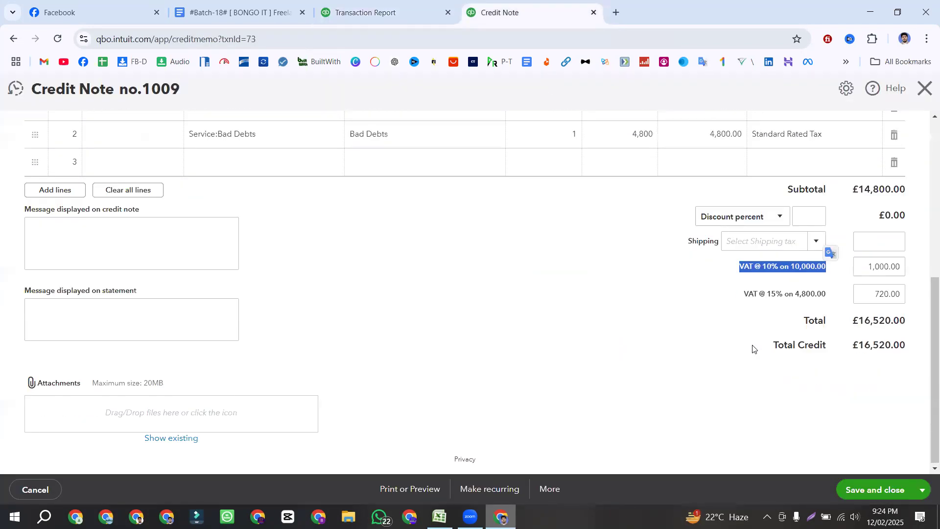
{"action": "double_click", "coordinate": [749, 294]}
{"action": "left_click_drag", "start_coordinate": [788, 295], "coordinate": [827, 294]}
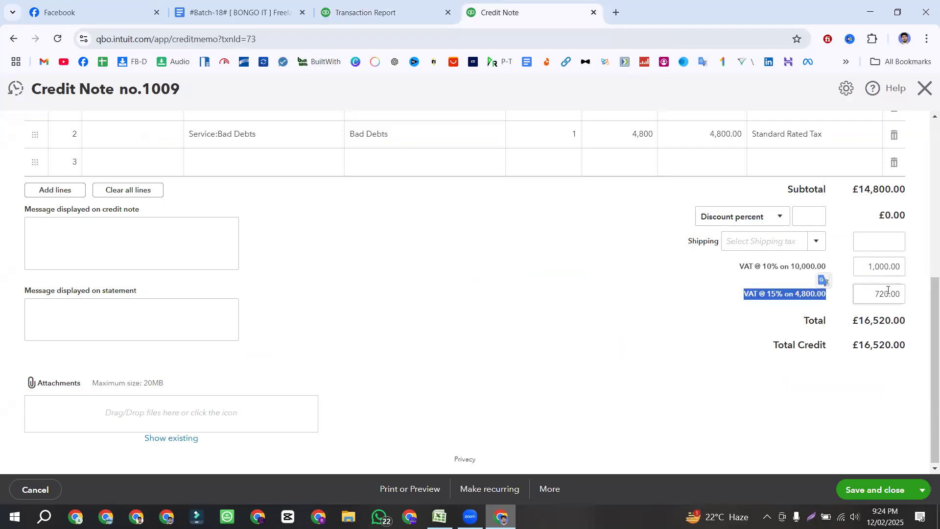
{"action": "left_click", "coordinate": [388, 21]}
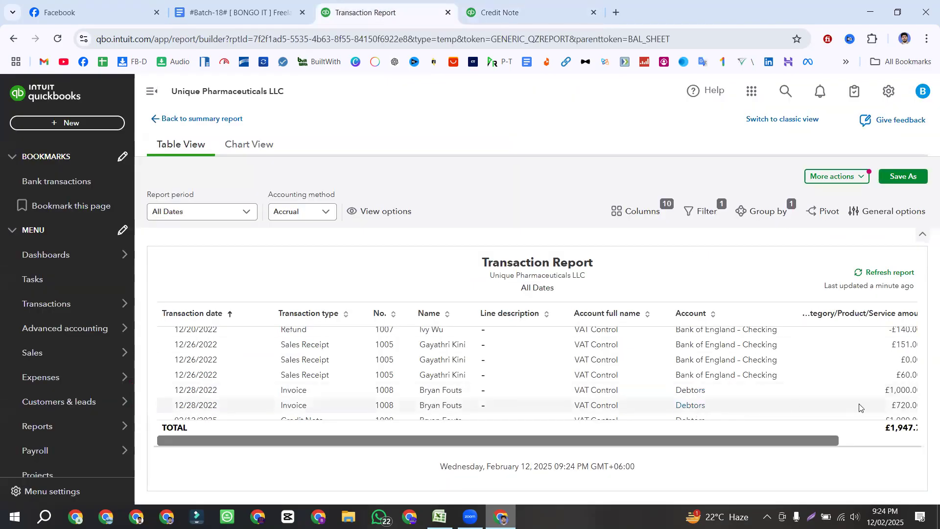
{"action": "scroll", "coordinate": [895, 403], "scroll_direction": "down", "scroll_amount": 1}
{"action": "scroll", "coordinate": [895, 404], "scroll_direction": "down", "scroll_amount": 2}
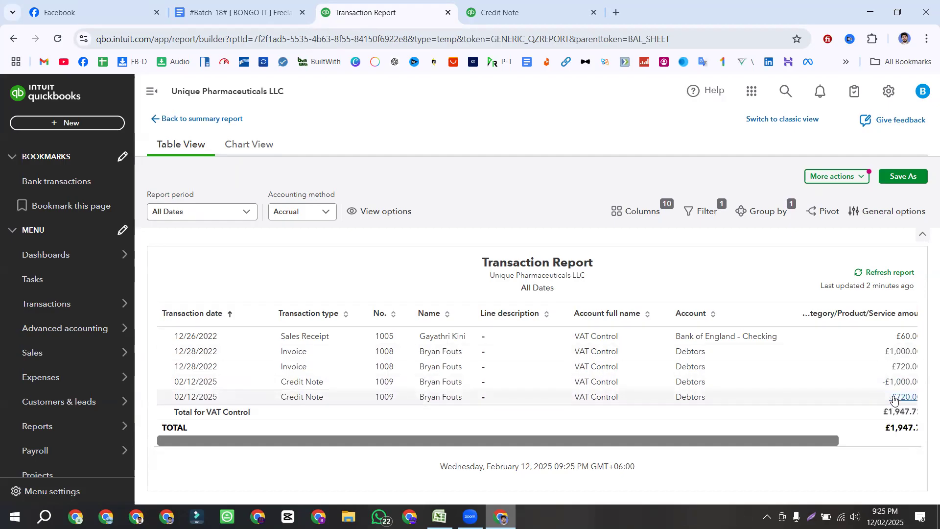
Switch to the class outline in Google Docs, highlight the Recurring Invoice topic, and return to the QuickBooks transaction report
{"action": "left_click", "coordinate": [220, 6]}
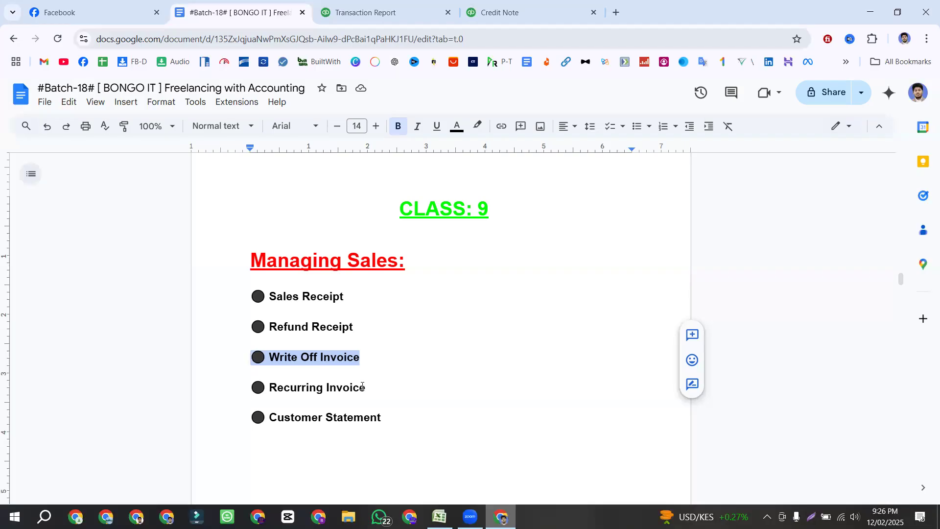
{"action": "left_click_drag", "start_coordinate": [375, 391], "coordinate": [251, 387]}
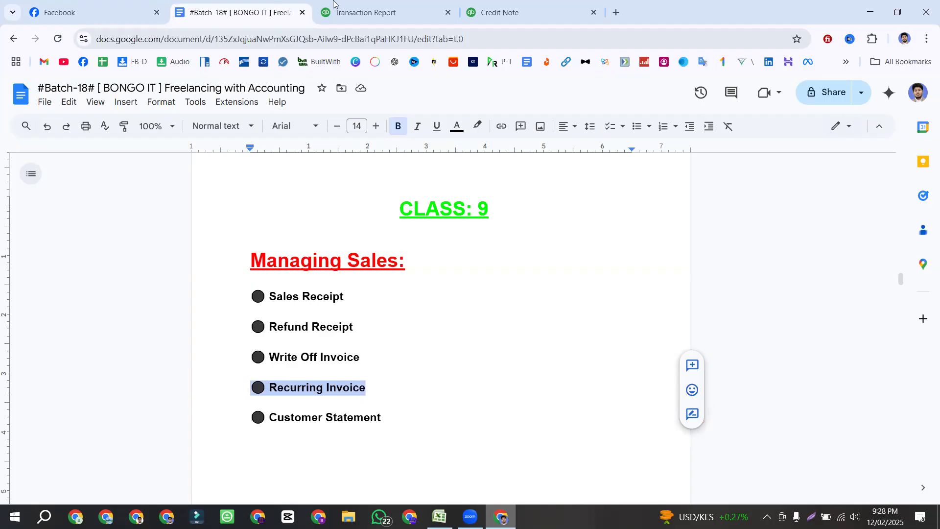
{"action": "left_click", "coordinate": [364, 8]}
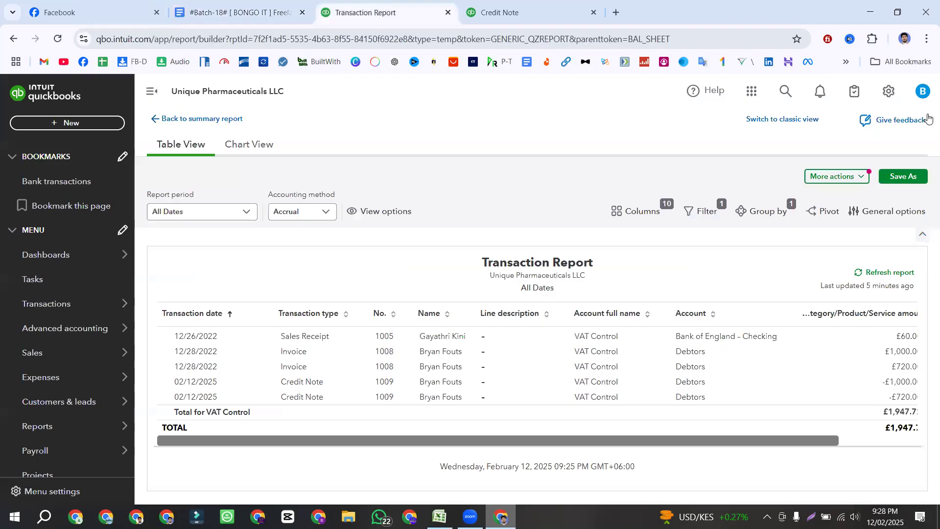
Open the overview of all company lists and go from there to Recurring Transactions
{"action": "left_click", "coordinate": [890, 93]}
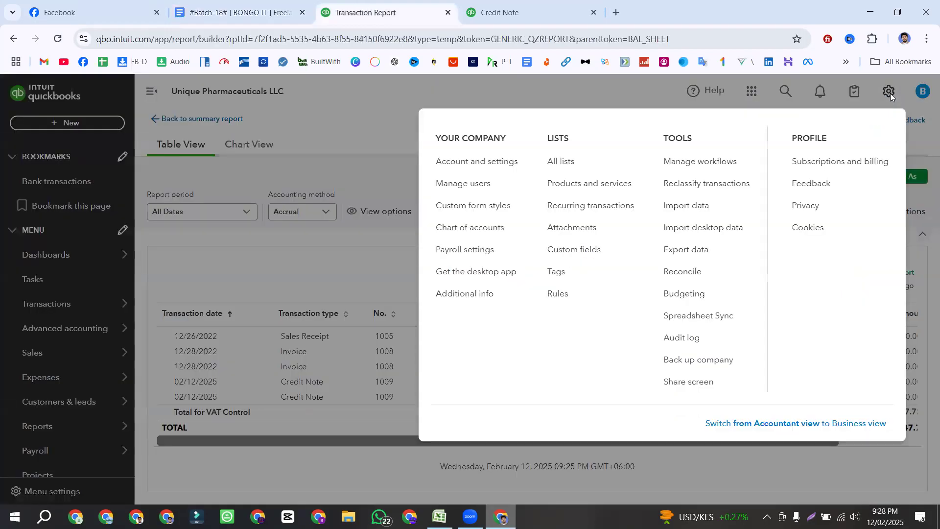
{"action": "left_click", "coordinate": [577, 164]}
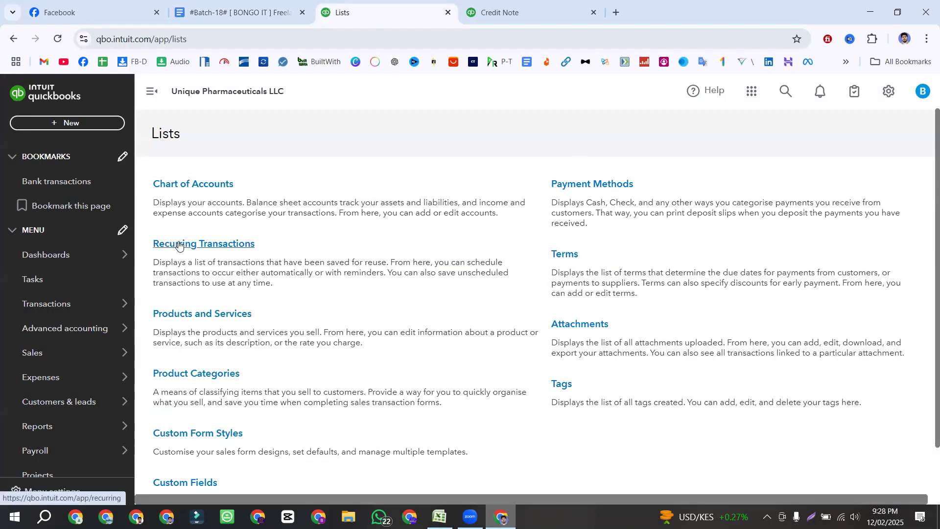
{"action": "left_click", "coordinate": [884, 93]}
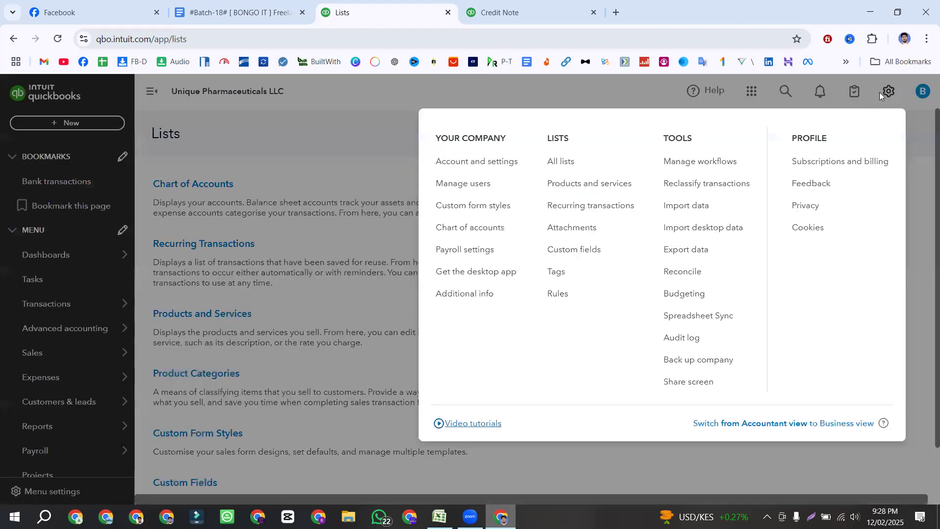
{"action": "left_click", "coordinate": [561, 161]}
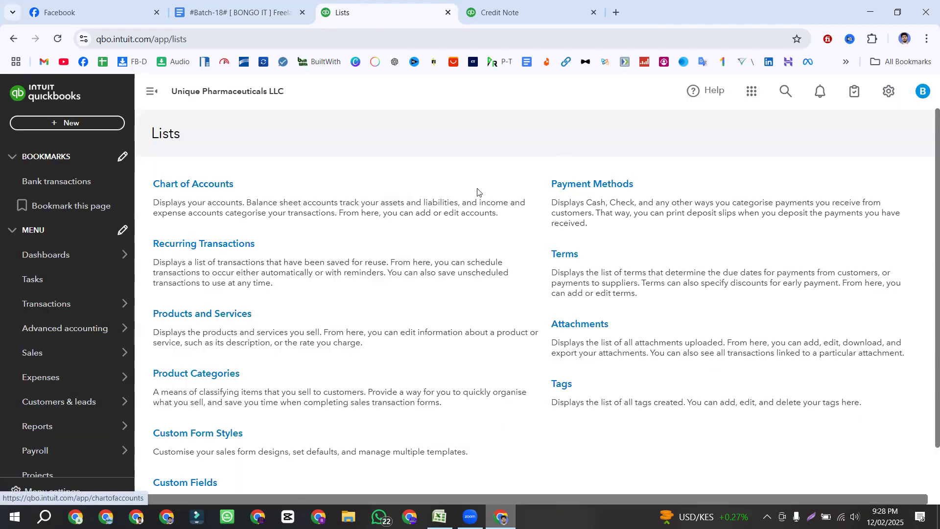
{"action": "scroll", "coordinate": [197, 297], "scroll_direction": "down", "scroll_amount": 1}
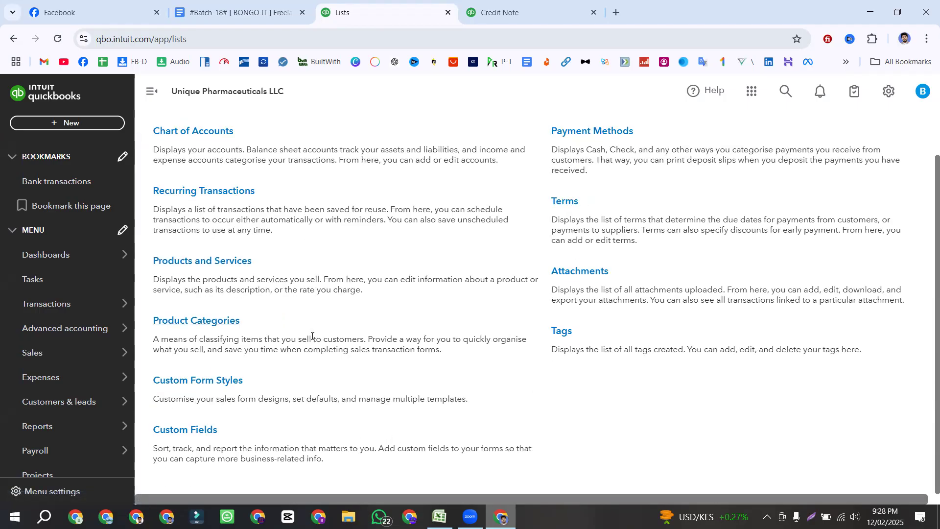
{"action": "scroll", "coordinate": [162, 243], "scroll_direction": "up", "scroll_amount": 1}
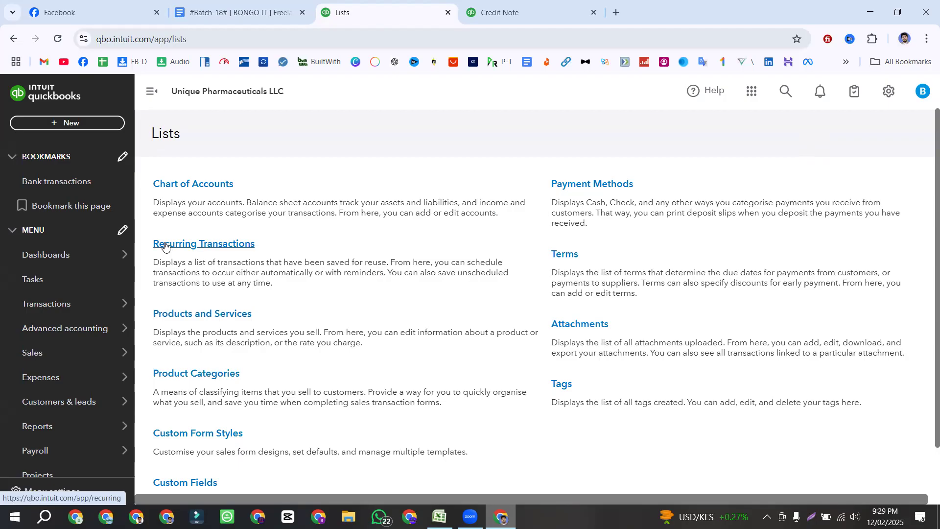
{"action": "left_click", "coordinate": [202, 244]}
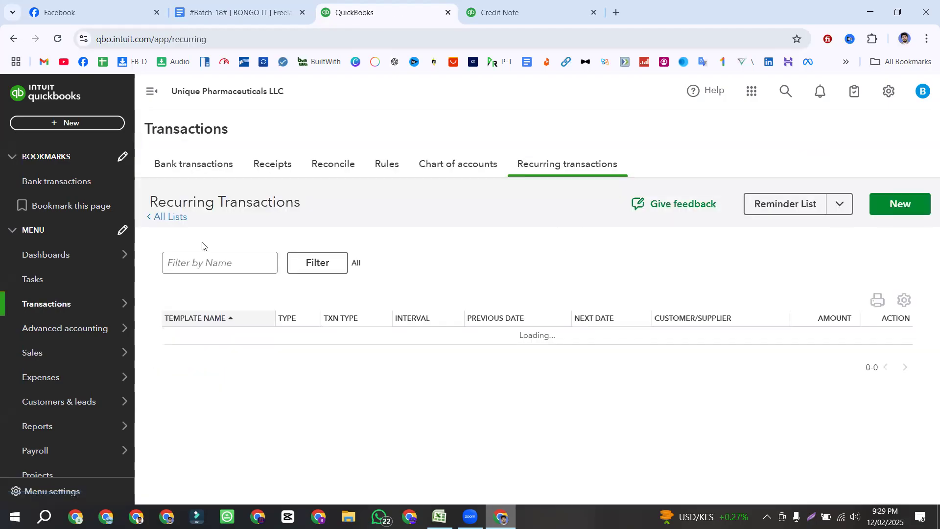
Examine the Recurring Transactions page, including its columns, the extra Reminder List options and the routes leading to this list
{"action": "left_click_drag", "start_coordinate": [431, 335], "coordinate": [641, 346]}
{"action": "left_click", "coordinate": [570, 375]}
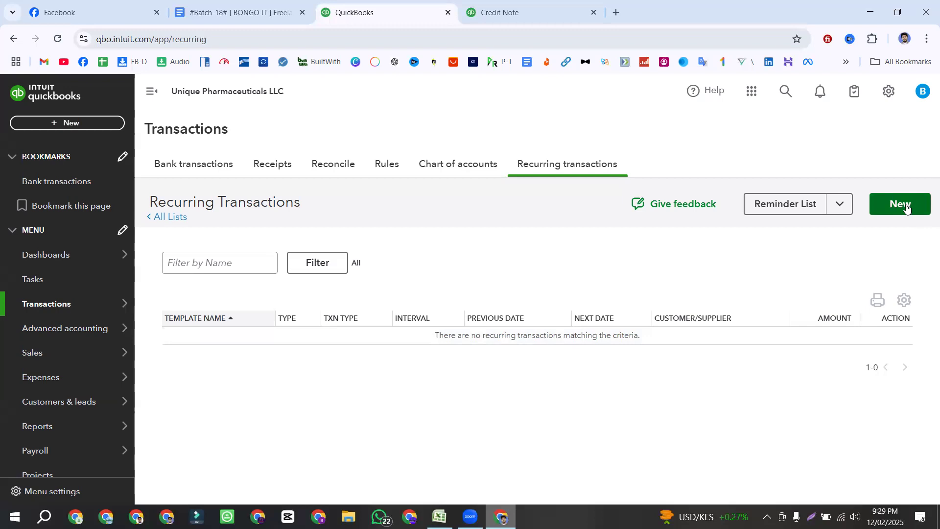
{"action": "left_click", "coordinate": [839, 209]}
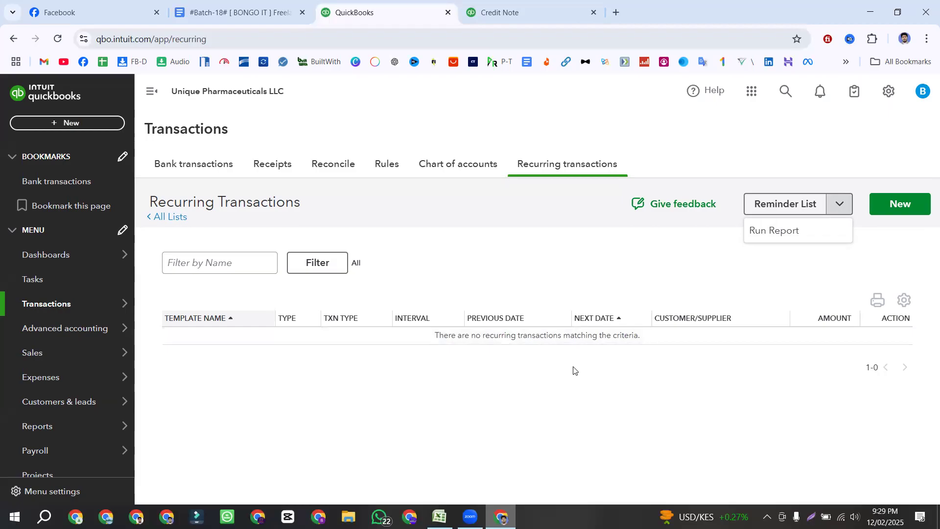
{"action": "left_click", "coordinate": [889, 93]}
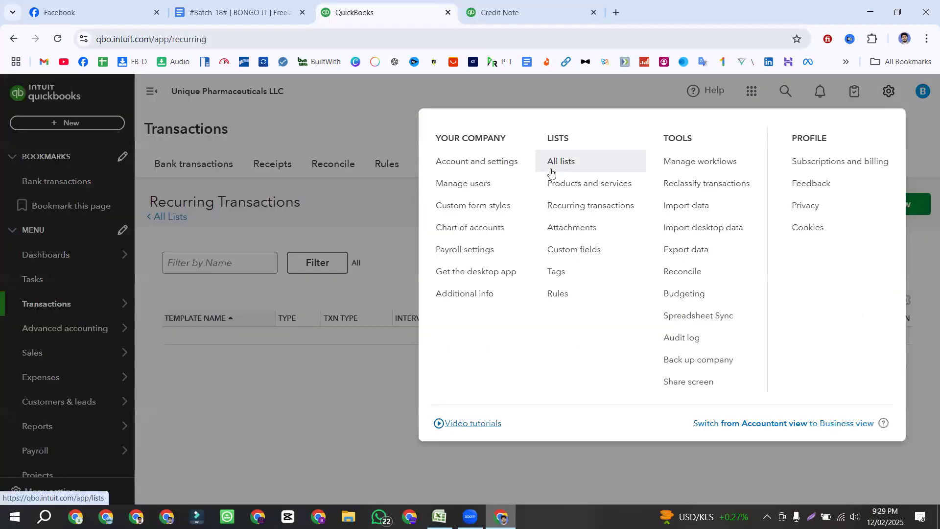
{"action": "left_click", "coordinate": [361, 358]}
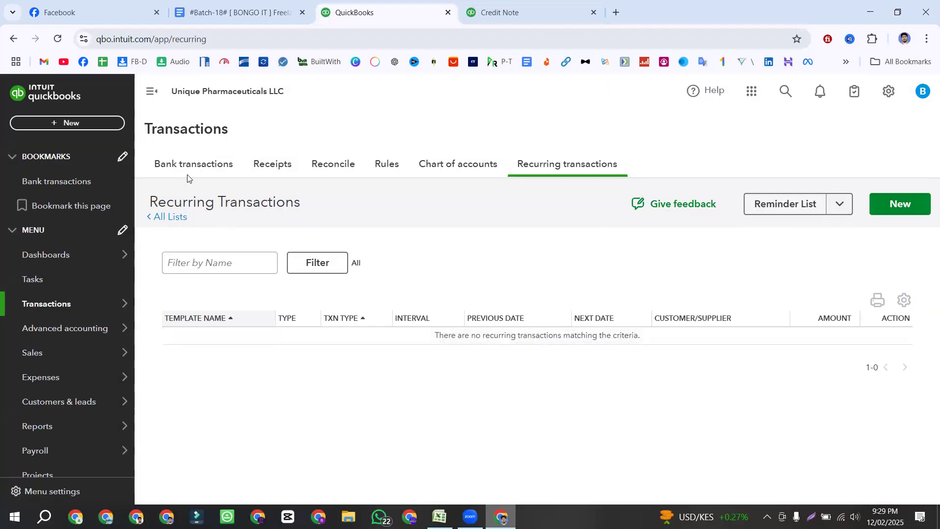
{"action": "mouse_move", "coordinate": [45, 310]}
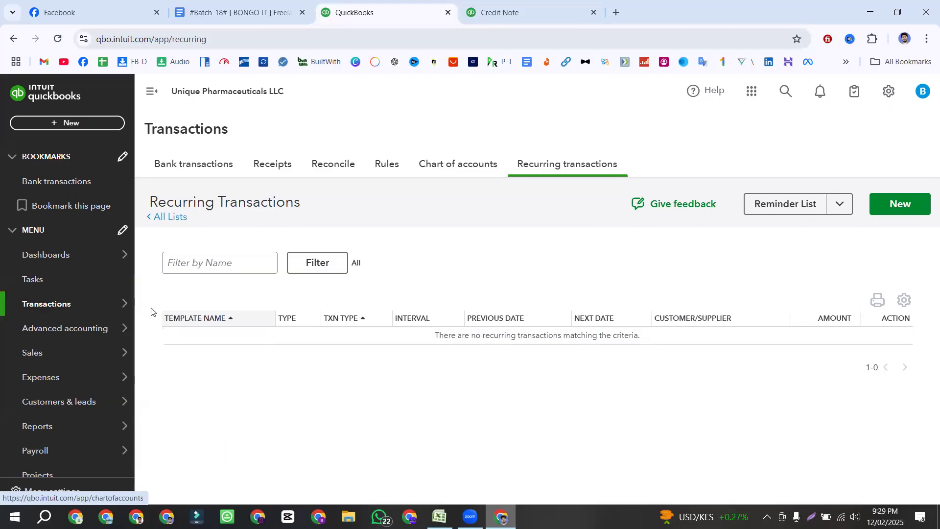
{"action": "mouse_move", "coordinate": [113, 312]}
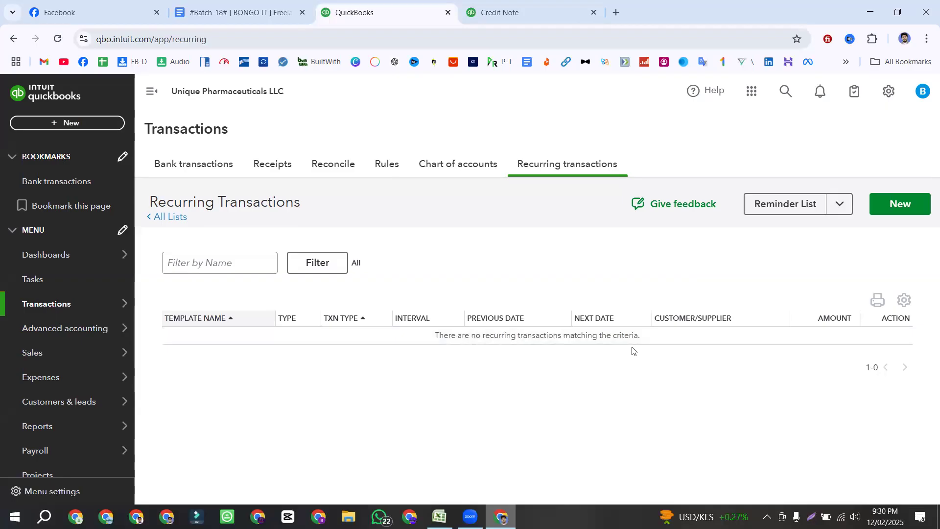
{"action": "left_click", "coordinate": [692, 318]}
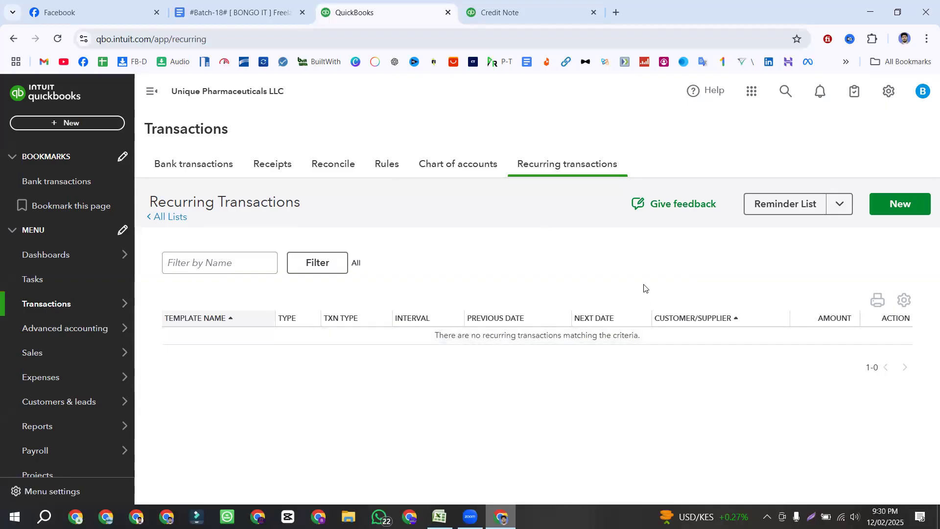
Create a new recurring template with Invoice as the transaction type
{"action": "left_click", "coordinate": [902, 206]}
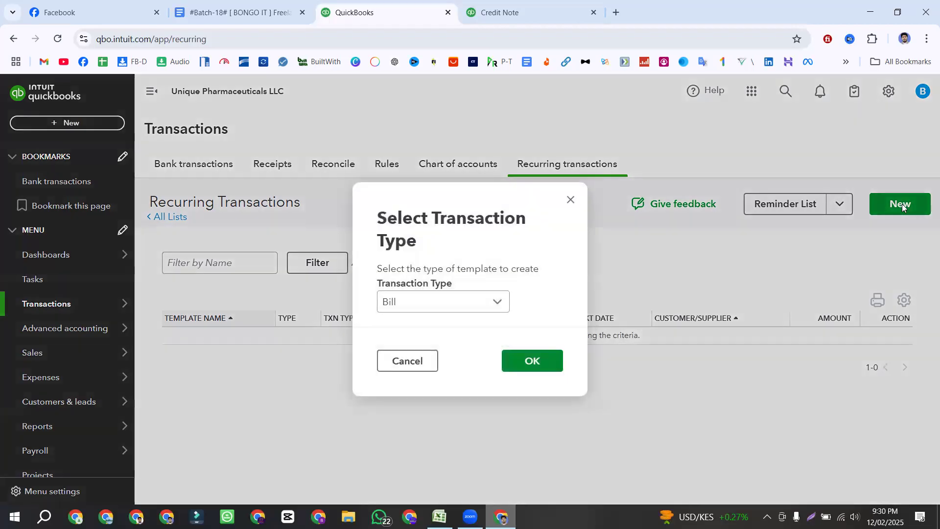
{"action": "left_click_drag", "start_coordinate": [416, 243], "coordinate": [369, 224]}
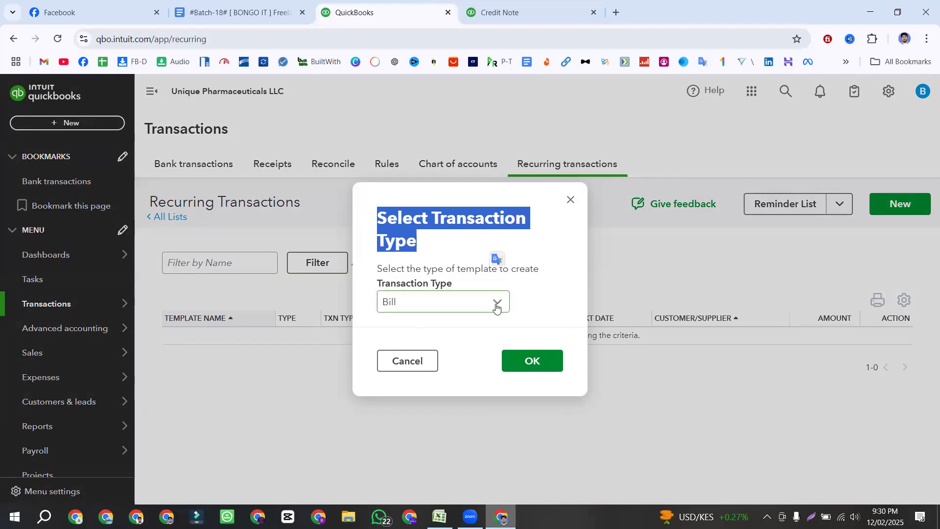
{"action": "left_click", "coordinate": [445, 305]}
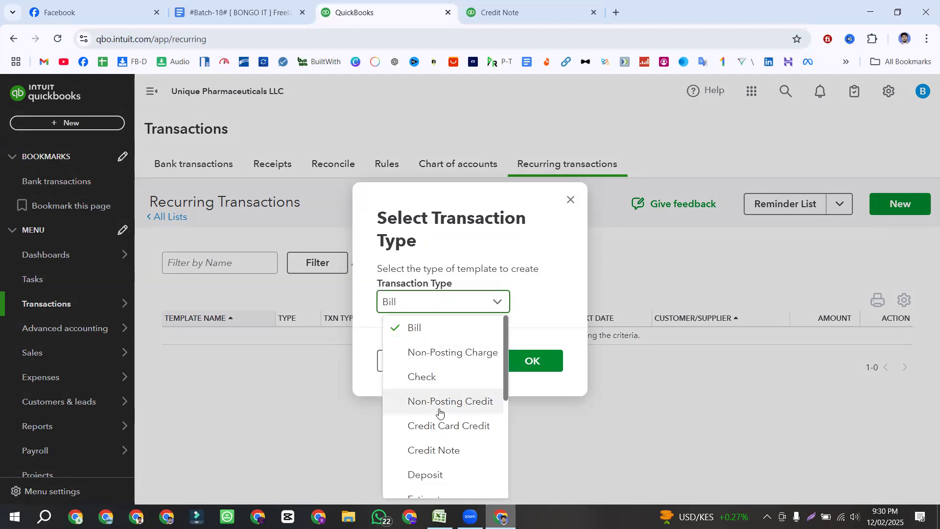
{"action": "scroll", "coordinate": [448, 435], "scroll_direction": "down", "scroll_amount": 1}
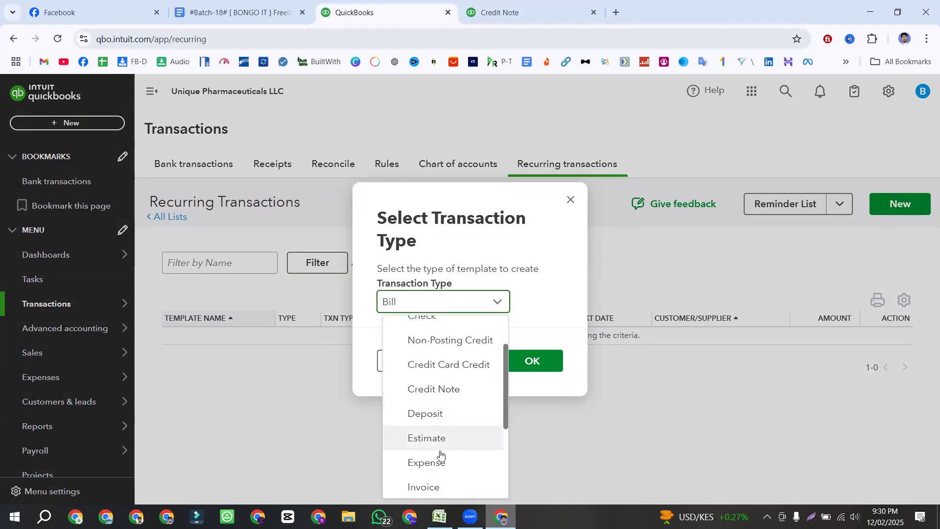
{"action": "scroll", "coordinate": [431, 451], "scroll_direction": "down", "scroll_amount": 1}
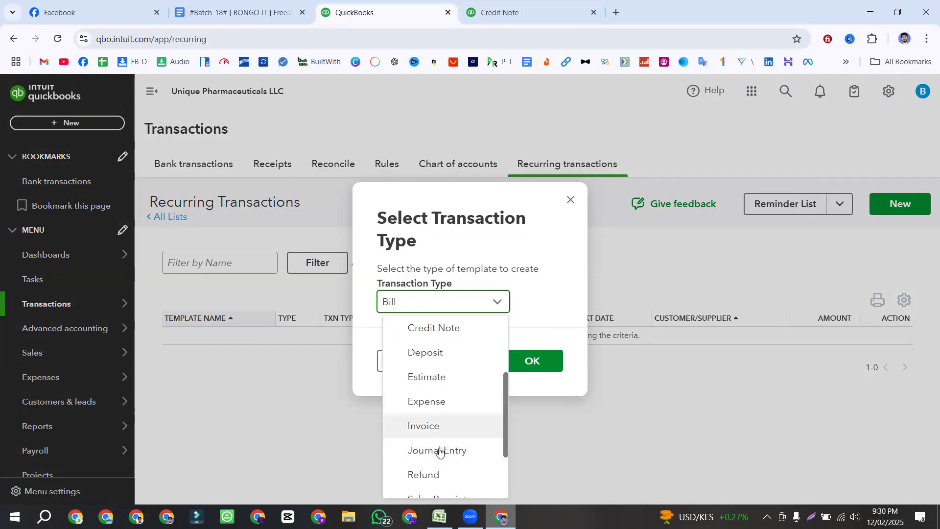
{"action": "scroll", "coordinate": [421, 448], "scroll_direction": "down", "scroll_amount": 1}
{"action": "scroll", "coordinate": [438, 443], "scroll_direction": "down", "scroll_amount": 1}
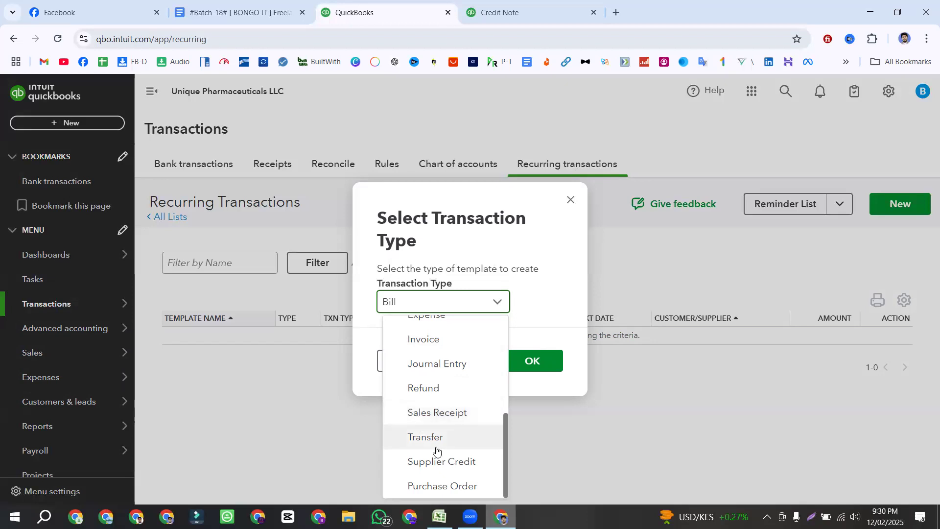
{"action": "left_click", "coordinate": [431, 349]}
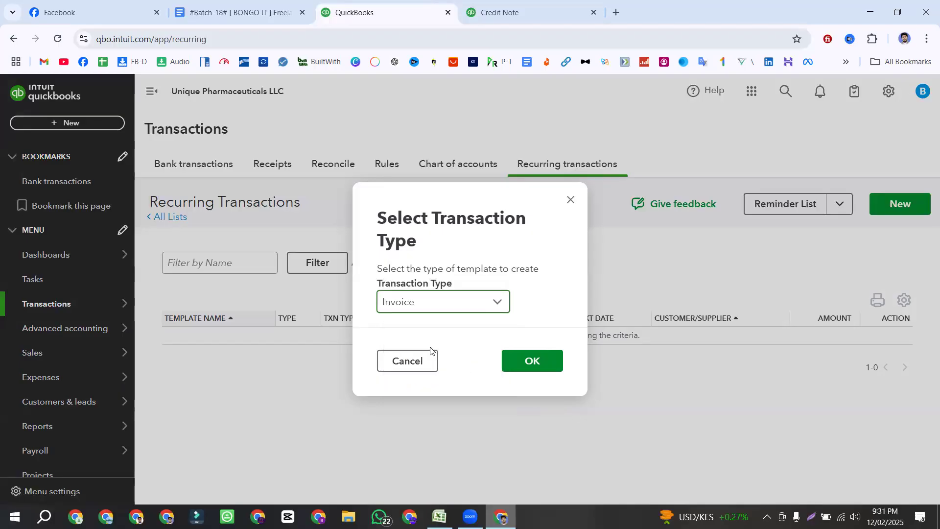
{"action": "left_click", "coordinate": [535, 363]}
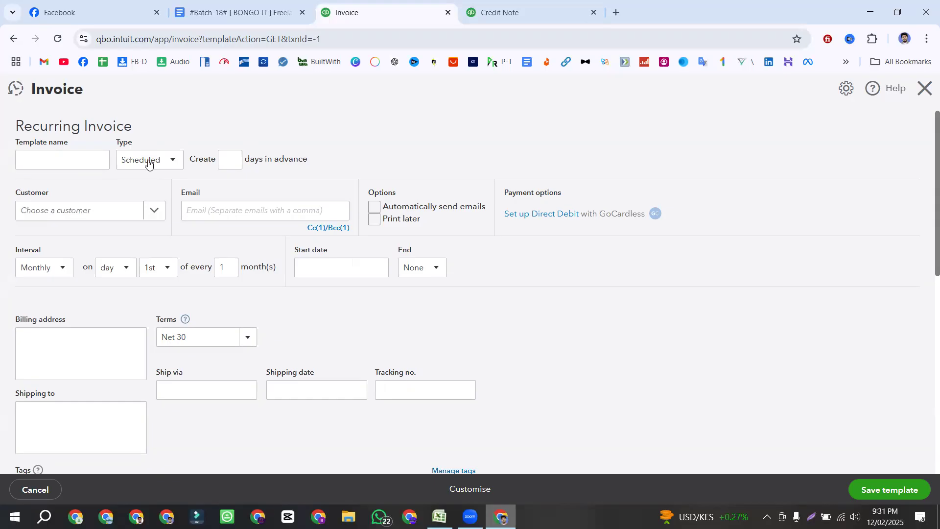
Assign the third customer in the existing customer list to the recurring invoice template
{"action": "left_click", "coordinate": [42, 153]}
{"action": "left_click_drag", "start_coordinate": [60, 196], "coordinate": [12, 195]}
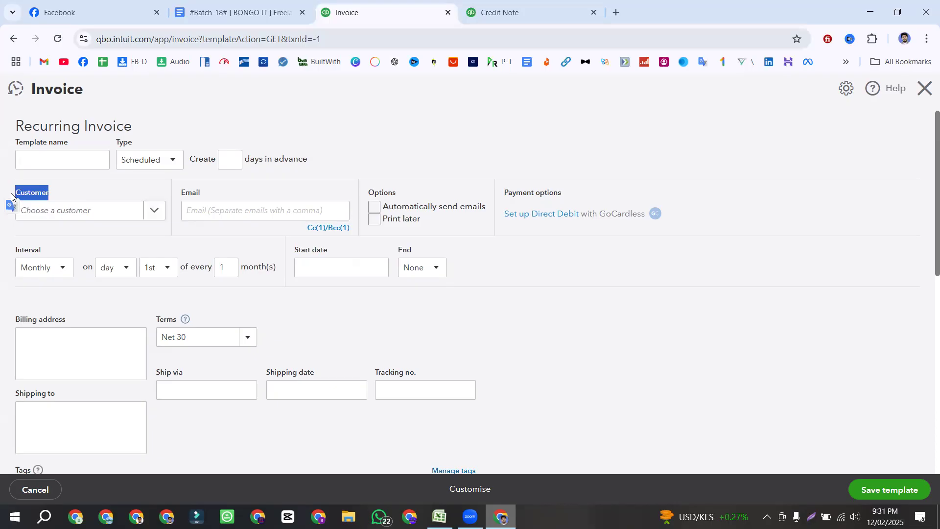
{"action": "left_click", "coordinate": [153, 212]}
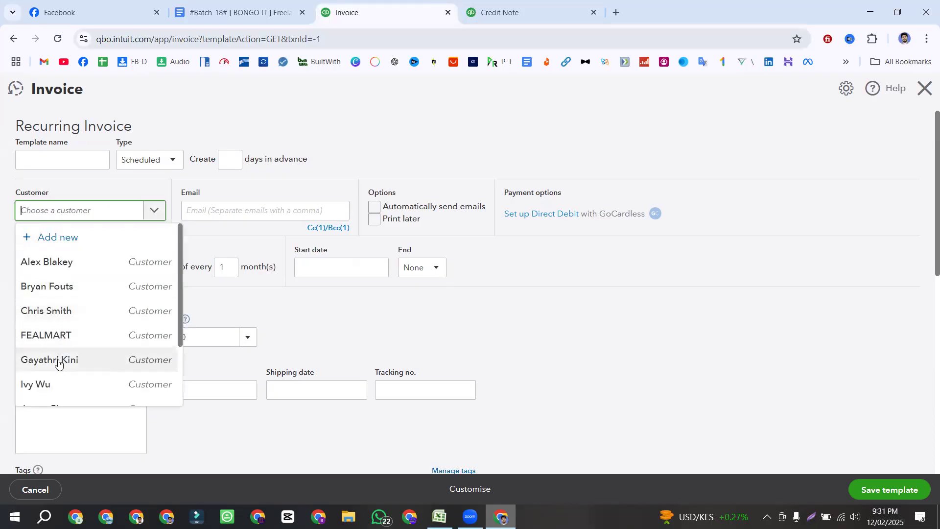
{"action": "left_click", "coordinate": [46, 311]}
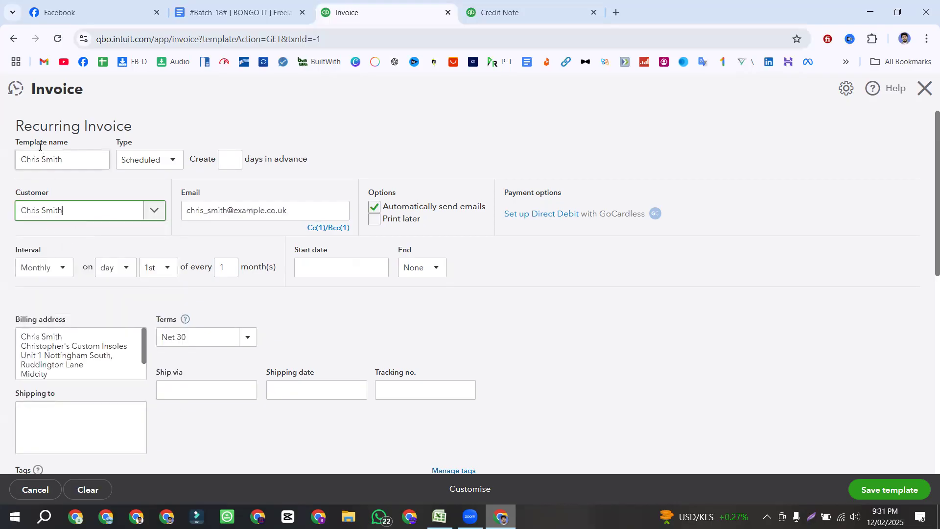
Add "Recurring Invoice of" in front of the customer's name in the template name
{"action": "left_click", "coordinate": [71, 159]}
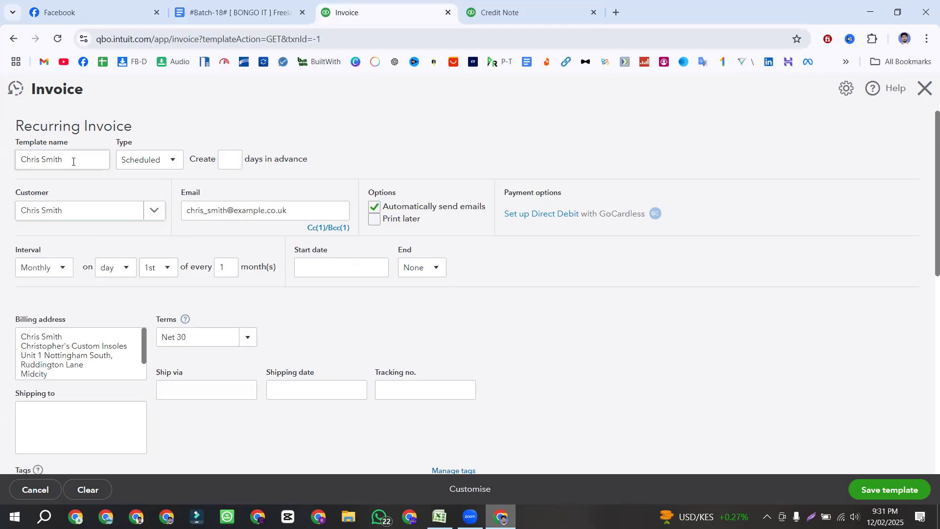
{"action": "left_click", "coordinate": [23, 159]}
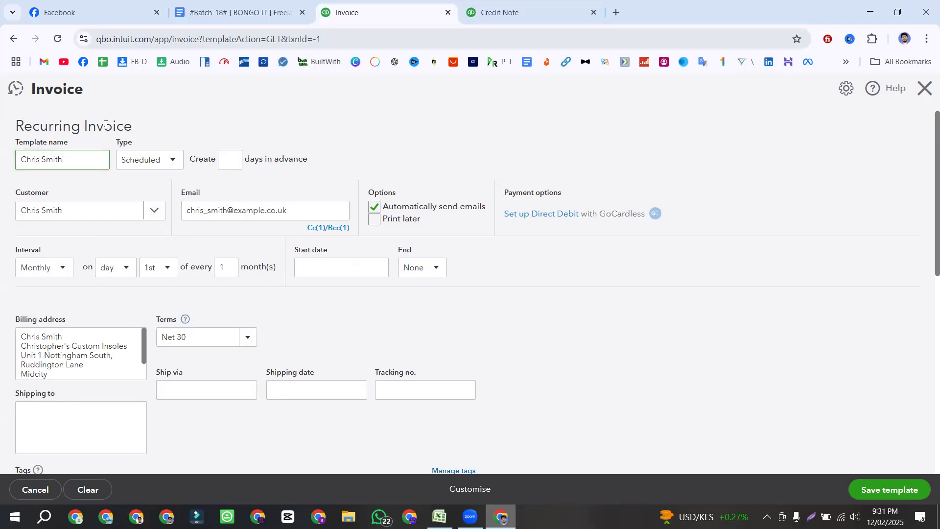
{"action": "left_click_drag", "start_coordinate": [131, 128], "coordinate": [14, 125]}
{"action": "key", "text": "ctrl+c"}
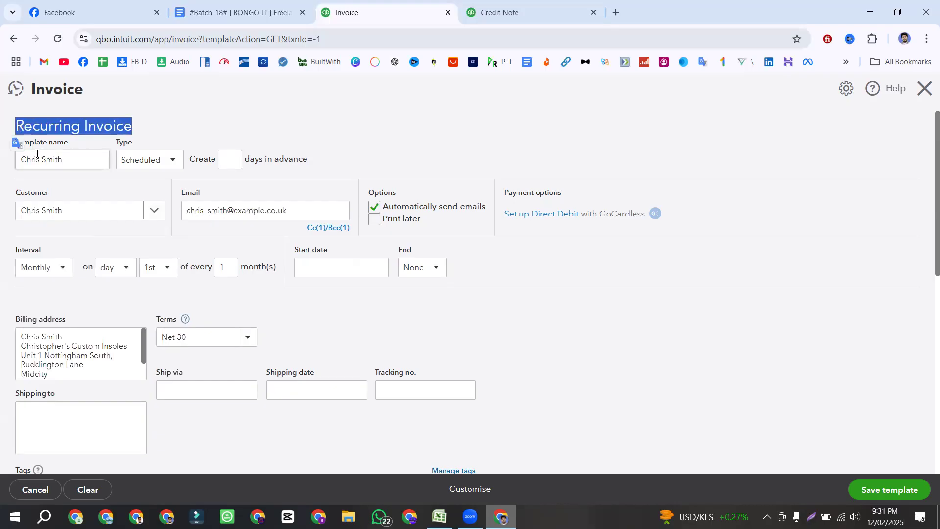
{"action": "left_click", "coordinate": [21, 160]}
{"action": "key", "text": "ctrl+v"}
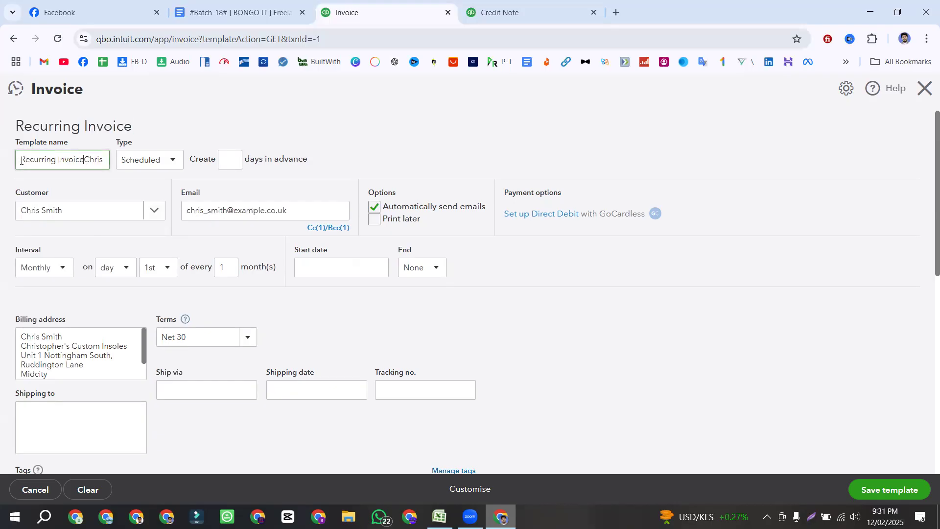
{"action": "type", "text": "of"}
{"action": "key", "text": "Right"}
{"action": "key", "text": "Right"}
{"action": "key", "text": "Right"}
{"action": "key", "text": "Right"}
{"action": "key", "text": "Right"}
{"action": "key", "text": "Right"}
{"action": "key", "text": "Right"}
{"action": "key", "text": "Right"}
{"action": "key", "text": "Right"}
{"action": "key", "text": "Right"}
{"action": "key", "text": "Right"}
{"action": "left_click", "coordinate": [64, 188]}
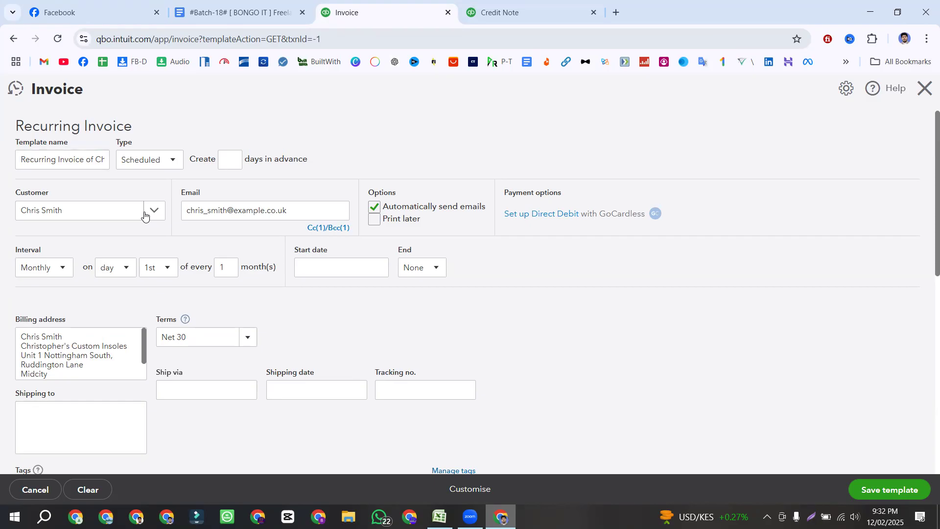
Set the template type to Reminder, with the reminder 3 days before the transaction date
{"action": "left_click", "coordinate": [174, 164]}
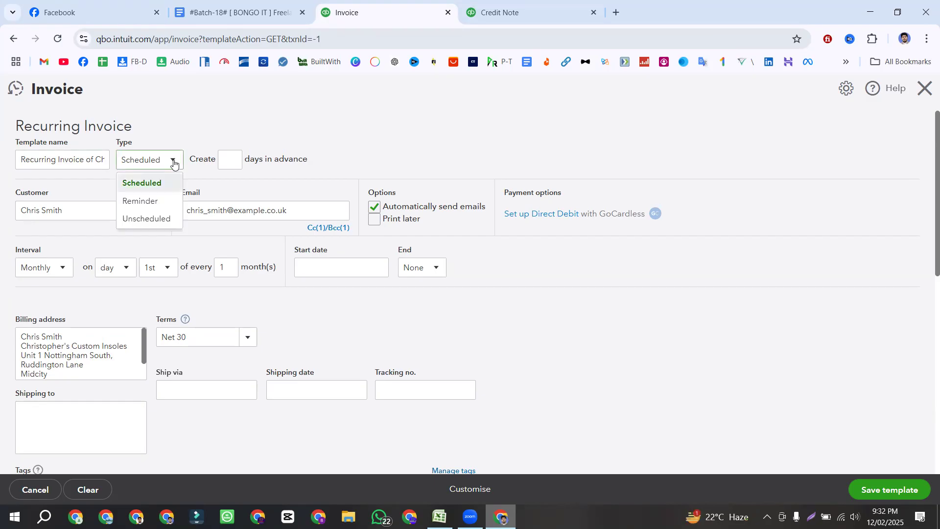
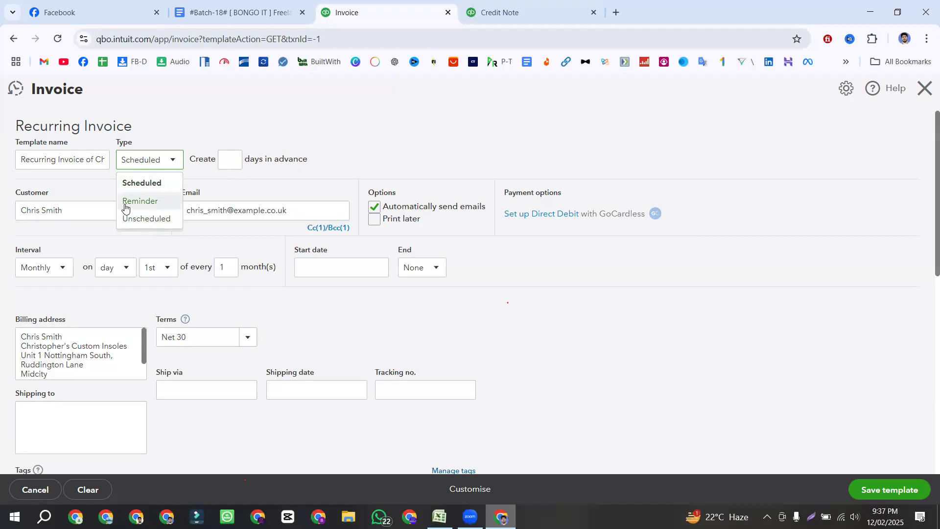
{"action": "left_click", "coordinate": [154, 207]}
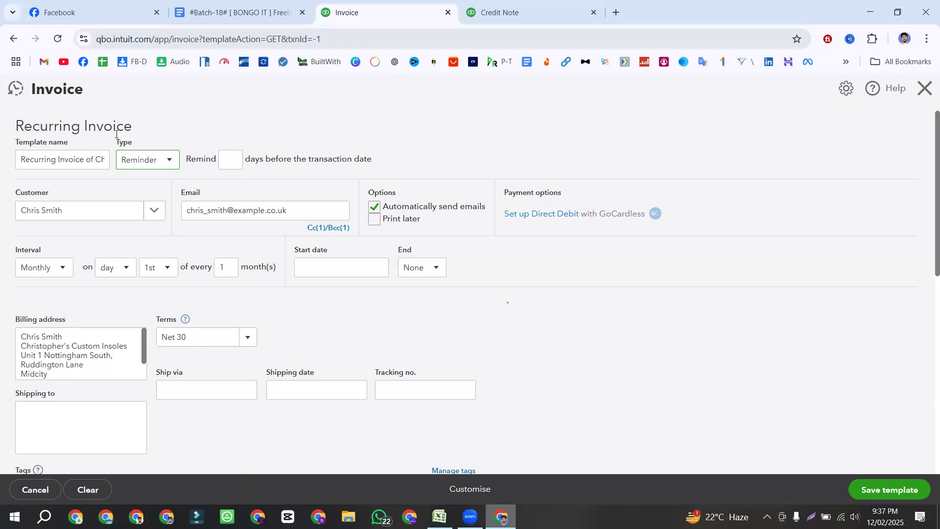
{"action": "left_click", "coordinate": [148, 159]}
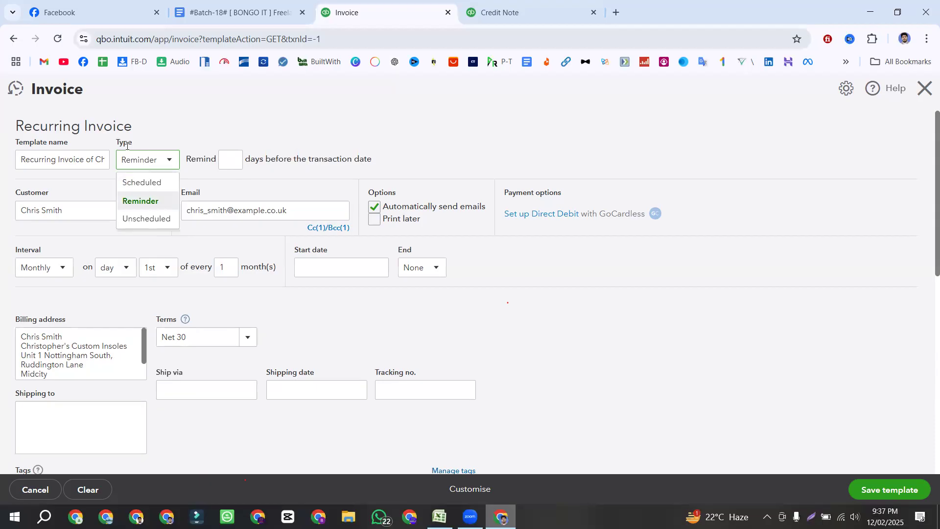
{"action": "left_click", "coordinate": [152, 200]}
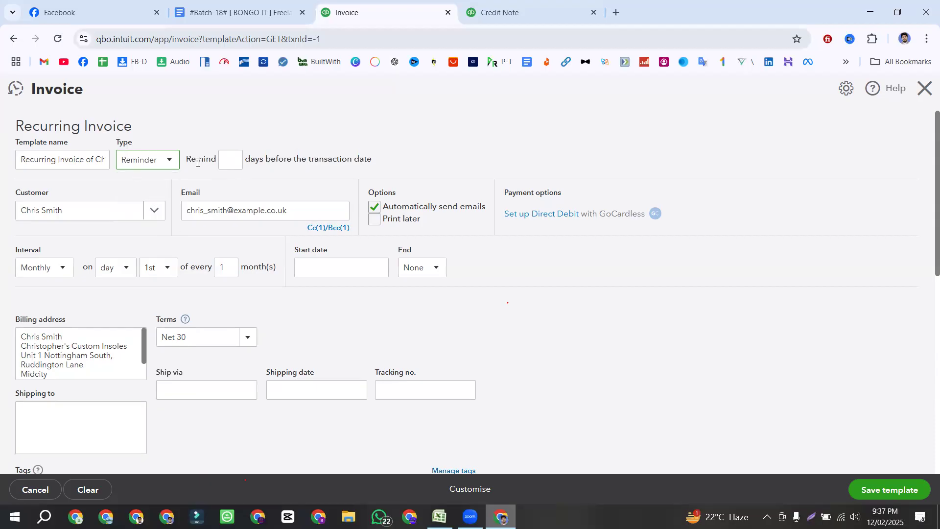
{"action": "left_click", "coordinate": [229, 160]}
{"action": "left_click_drag", "start_coordinate": [376, 159], "coordinate": [248, 160]}
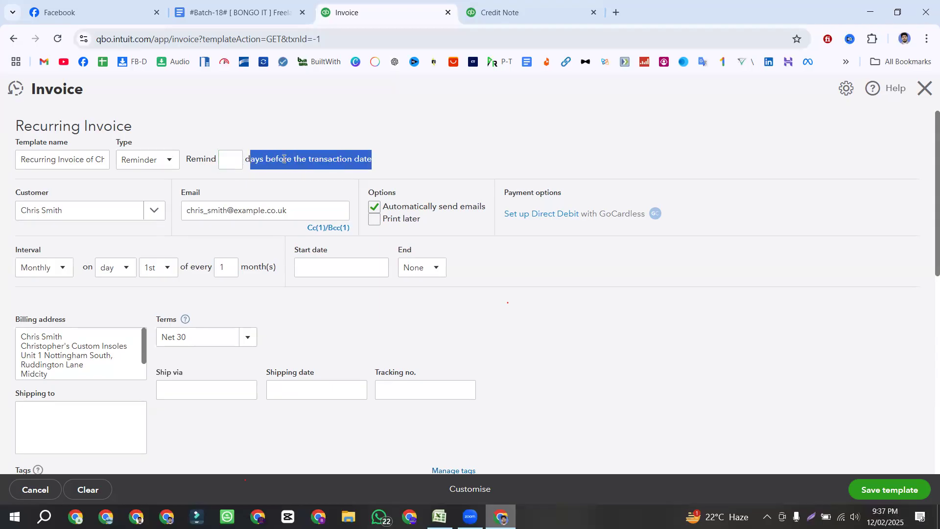
{"action": "left_click", "coordinate": [228, 160]}
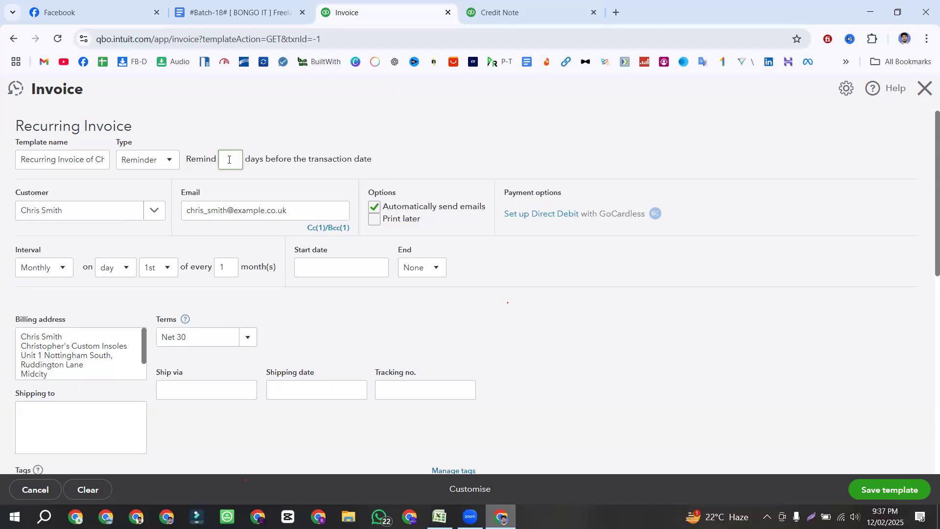
{"action": "type", "text": "3"}
{"action": "left_click", "coordinate": [275, 179]}
Enable the Print later option for the template, keeping Automatically send emails on
{"action": "left_click_drag", "start_coordinate": [466, 207], "coordinate": [383, 207]}
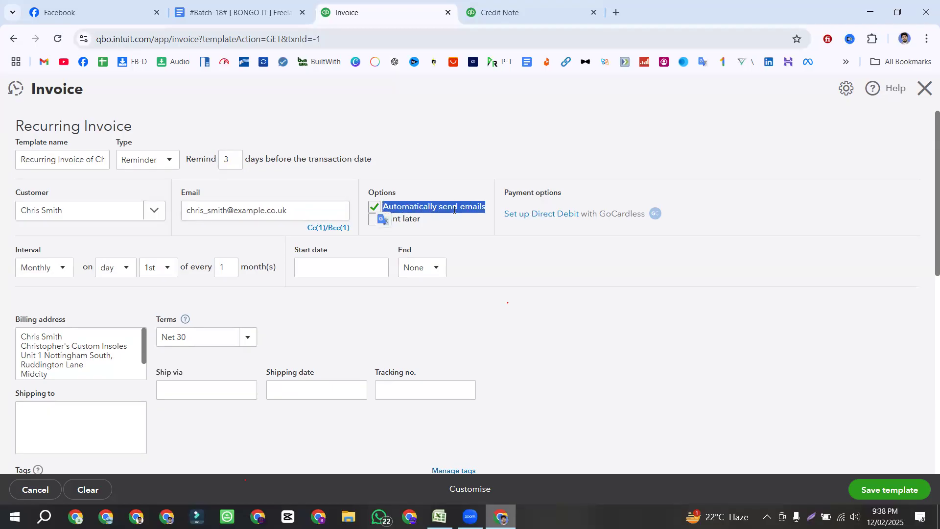
{"action": "left_click", "coordinate": [465, 252]}
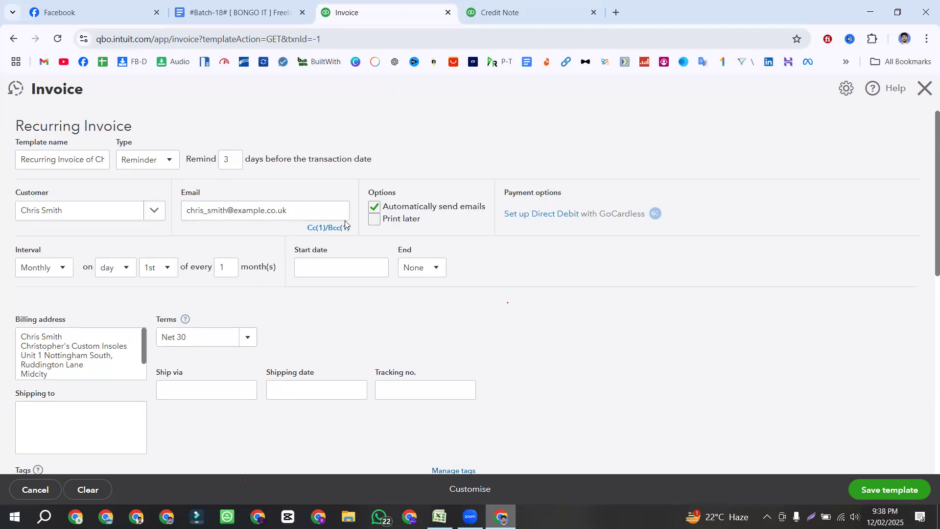
{"action": "left_click", "coordinate": [374, 220]}
{"action": "left_click_drag", "start_coordinate": [489, 208], "coordinate": [381, 220]}
{"action": "left_click", "coordinate": [411, 231]}
Keep the interval at Monthly and examine its choices for the day pattern and the day of the month
{"action": "left_click", "coordinate": [57, 269]}
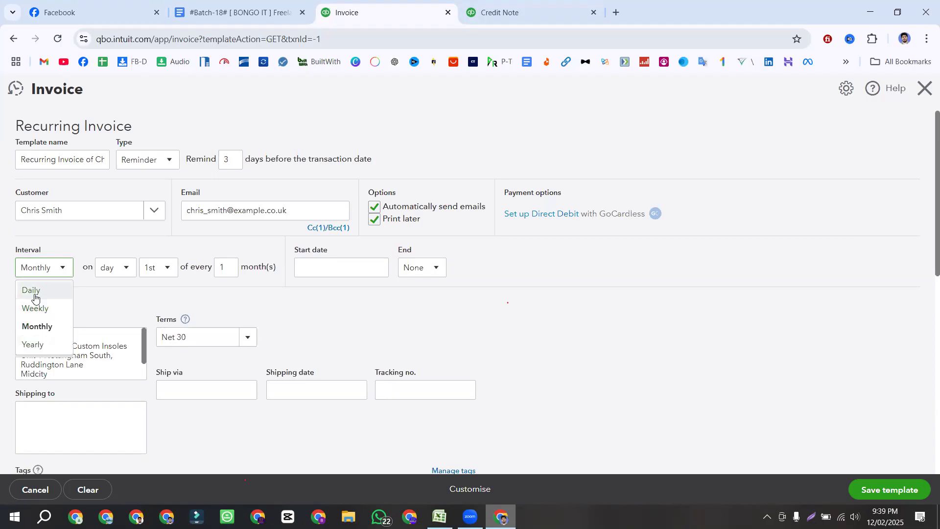
{"action": "left_click", "coordinate": [38, 325]}
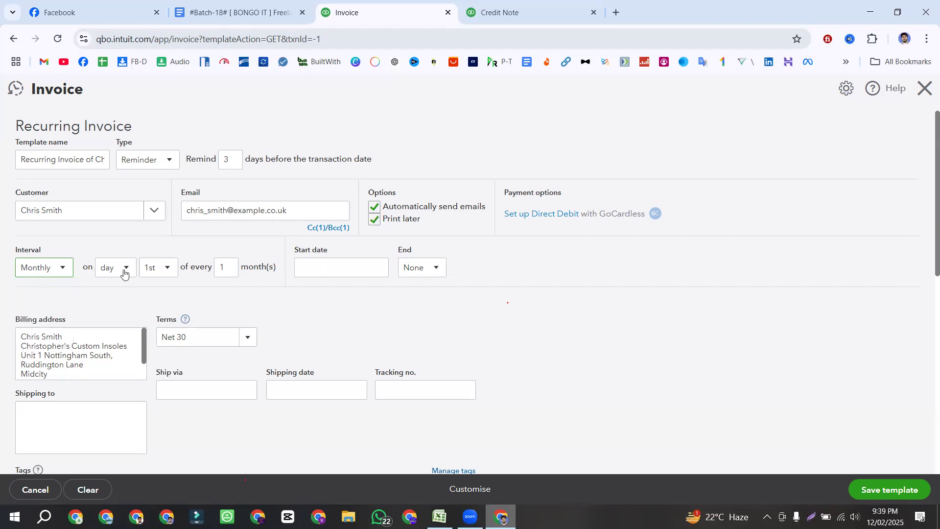
{"action": "double_click", "coordinate": [86, 268]}
{"action": "left_click", "coordinate": [126, 269]}
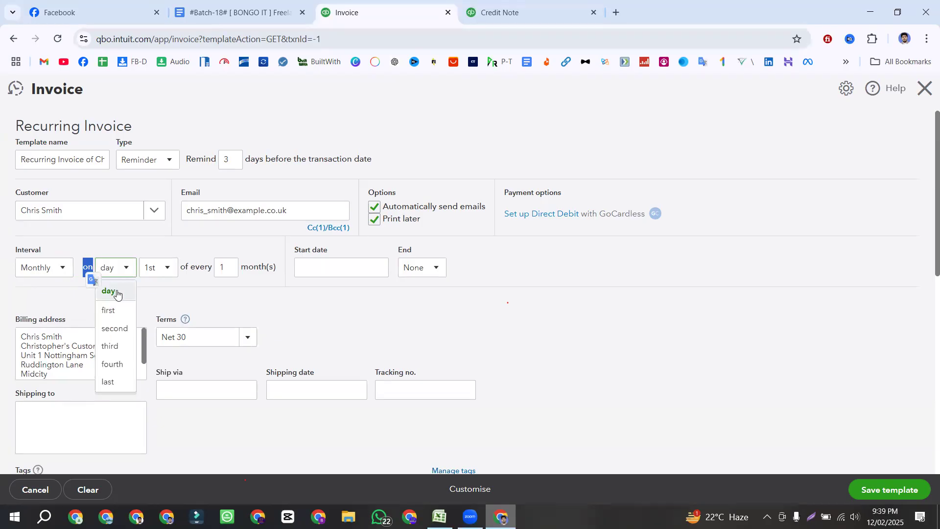
{"action": "left_click", "coordinate": [115, 269]}
{"action": "left_click", "coordinate": [114, 269]}
{"action": "left_click", "coordinate": [121, 272]}
{"action": "left_click", "coordinate": [161, 272]}
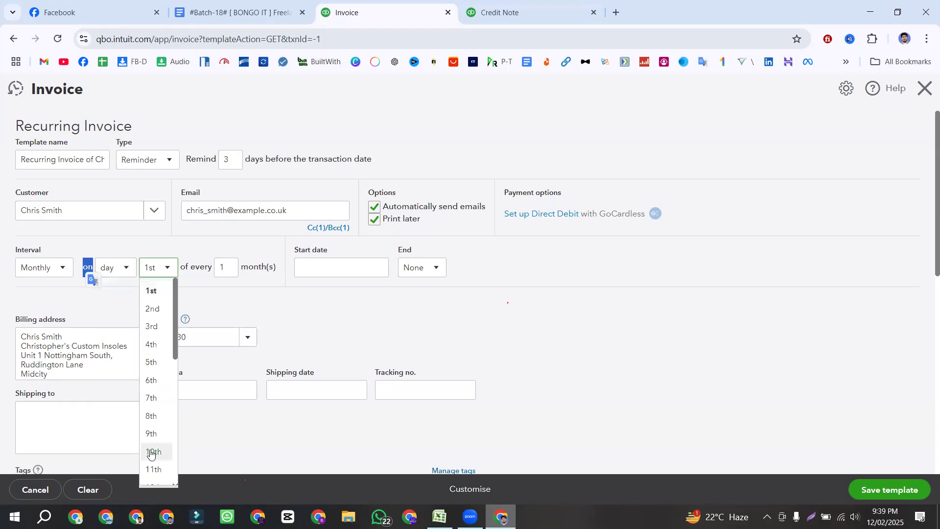
{"action": "scroll", "coordinate": [155, 461], "scroll_direction": "down", "scroll_amount": 5}
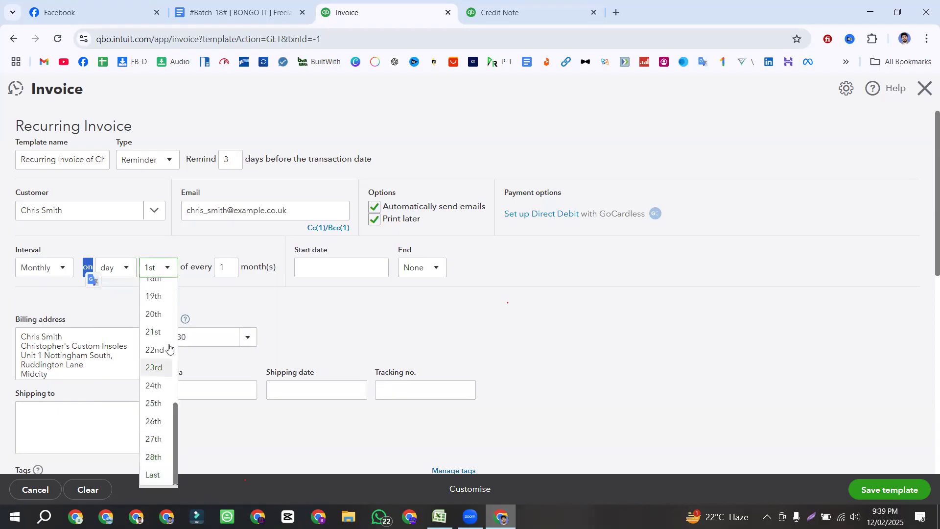
{"action": "scroll", "coordinate": [142, 349], "scroll_direction": "up", "scroll_amount": 3}
{"action": "left_click", "coordinate": [118, 269]}
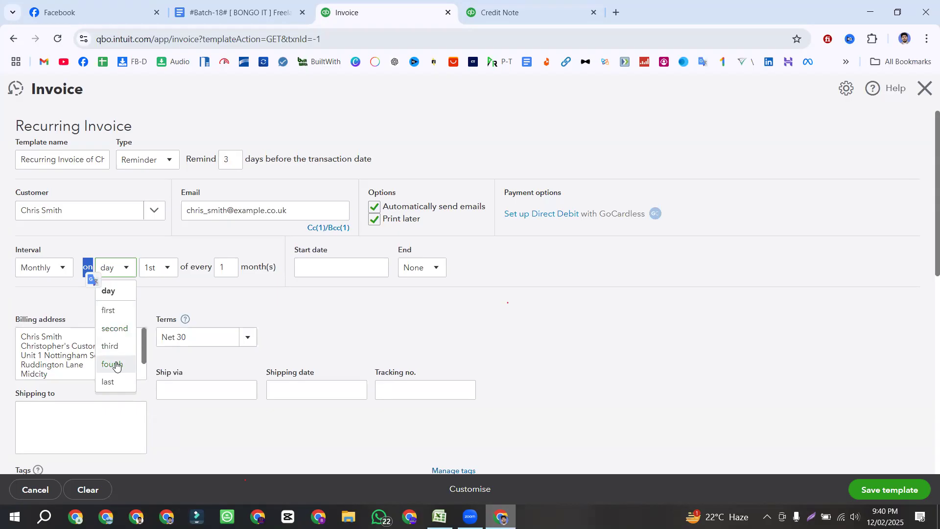
{"action": "left_click", "coordinate": [109, 270]}
{"action": "left_click", "coordinate": [110, 269]}
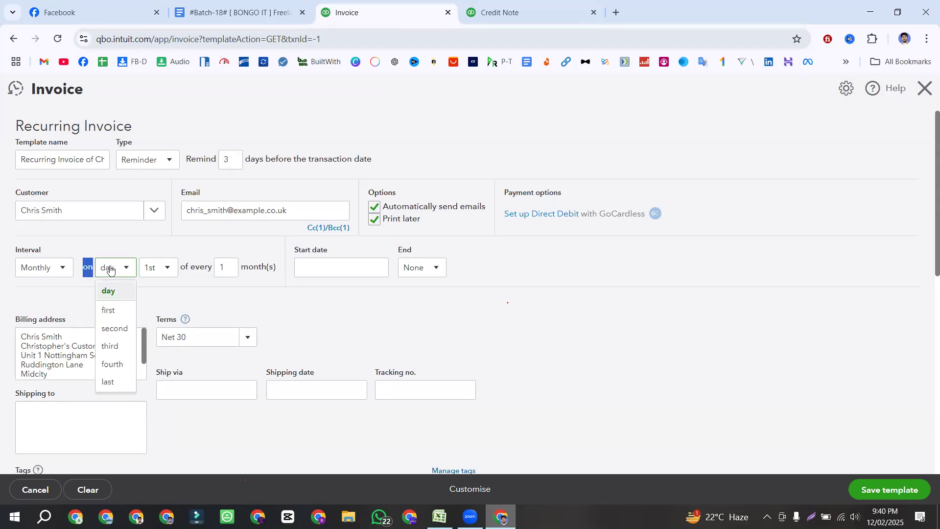
{"action": "left_click", "coordinate": [110, 269]}
{"action": "left_click", "coordinate": [164, 268]}
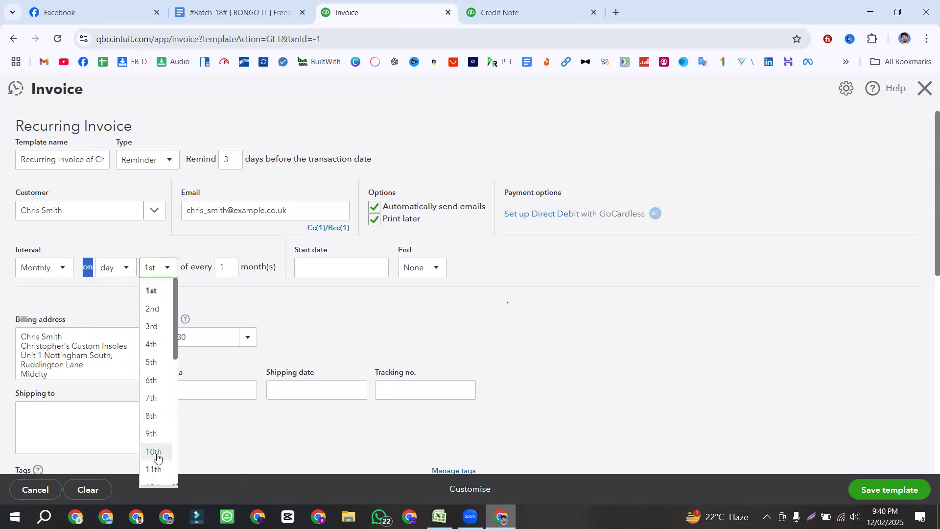
{"action": "scroll", "coordinate": [157, 456], "scroll_direction": "down", "scroll_amount": 5}
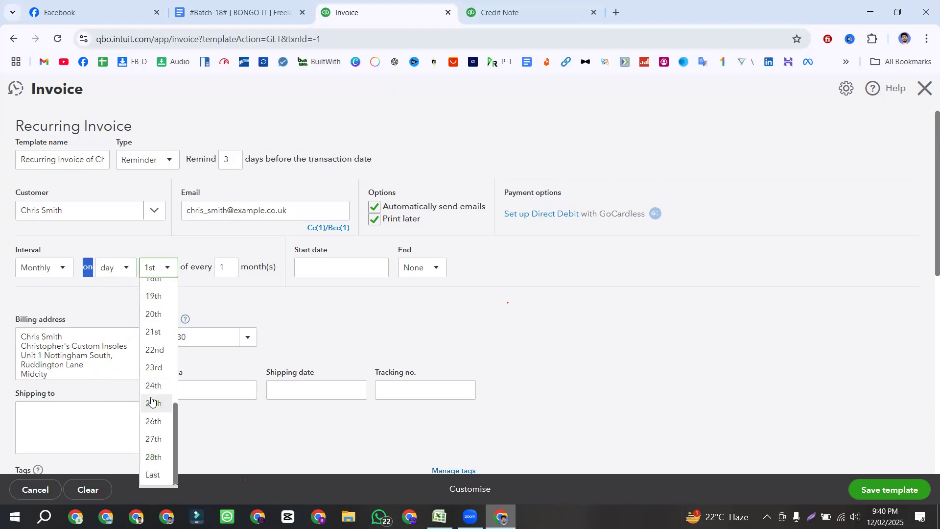
{"action": "scroll", "coordinate": [153, 352], "scroll_direction": "up", "scroll_amount": 3}
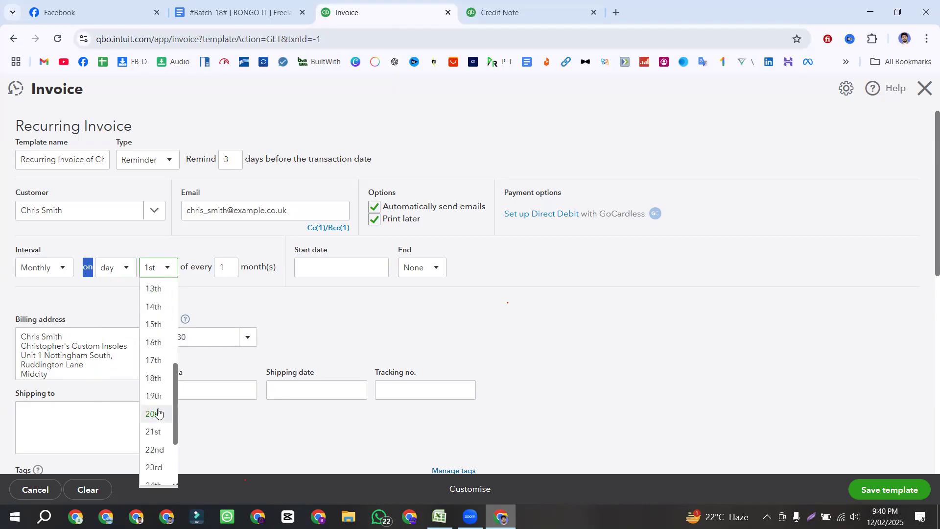
{"action": "scroll", "coordinate": [157, 406], "scroll_direction": "down", "scroll_amount": 3}
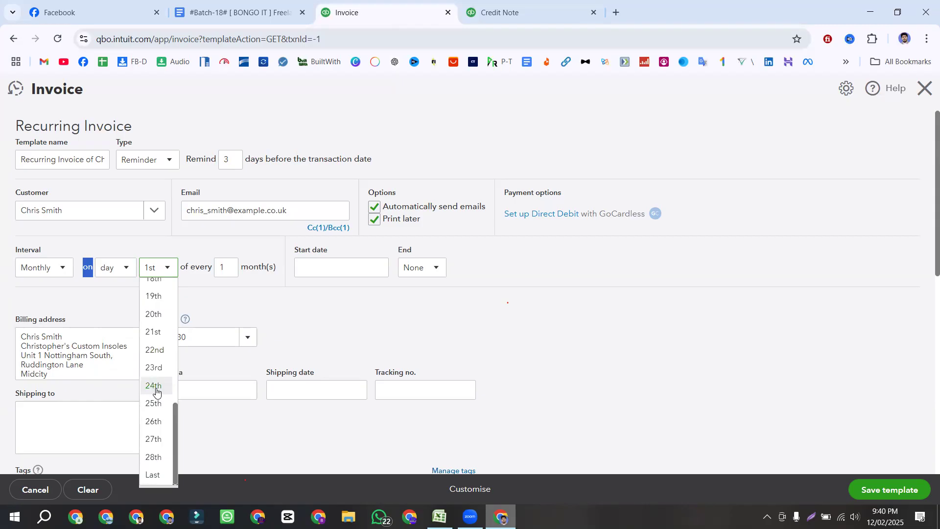
Set the monthly interval to fall on day 25th
{"action": "left_click", "coordinate": [119, 270]}
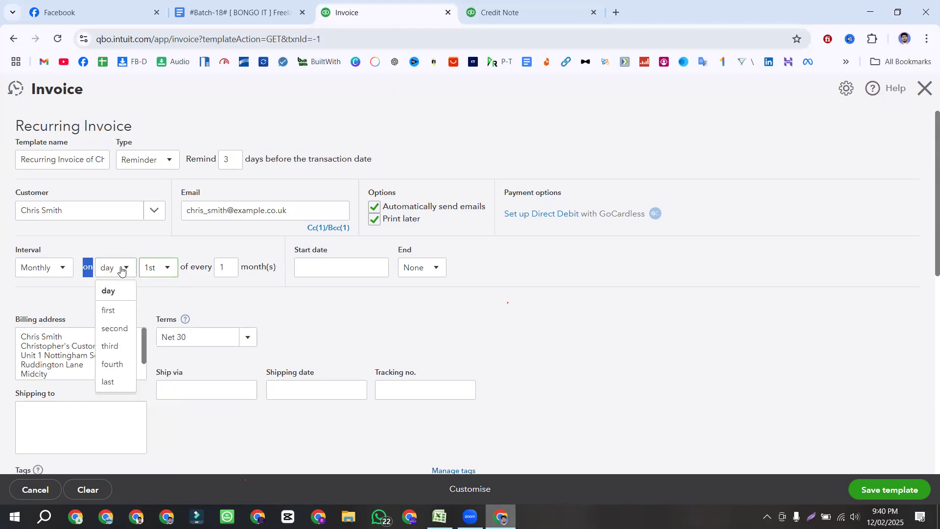
{"action": "left_click", "coordinate": [156, 275]}
{"action": "scroll", "coordinate": [155, 421], "scroll_direction": "down", "scroll_amount": 6}
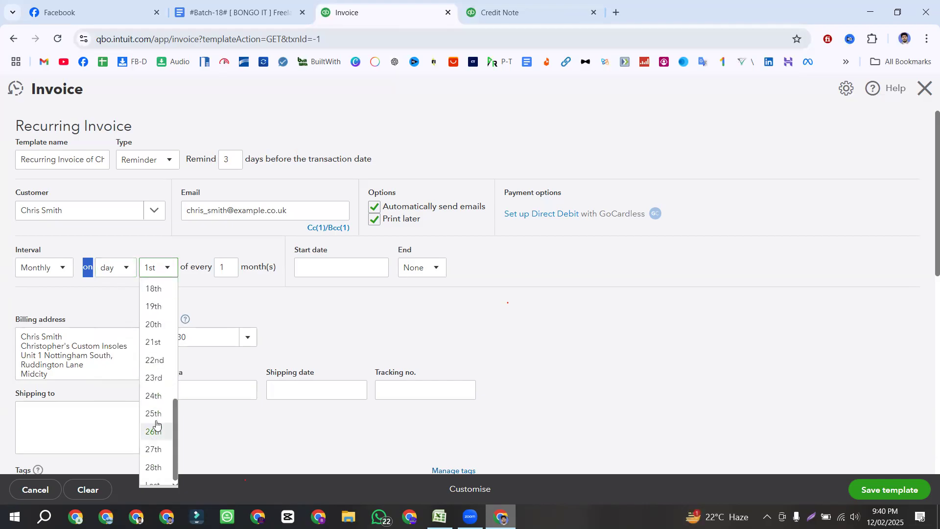
{"action": "left_click", "coordinate": [156, 415]}
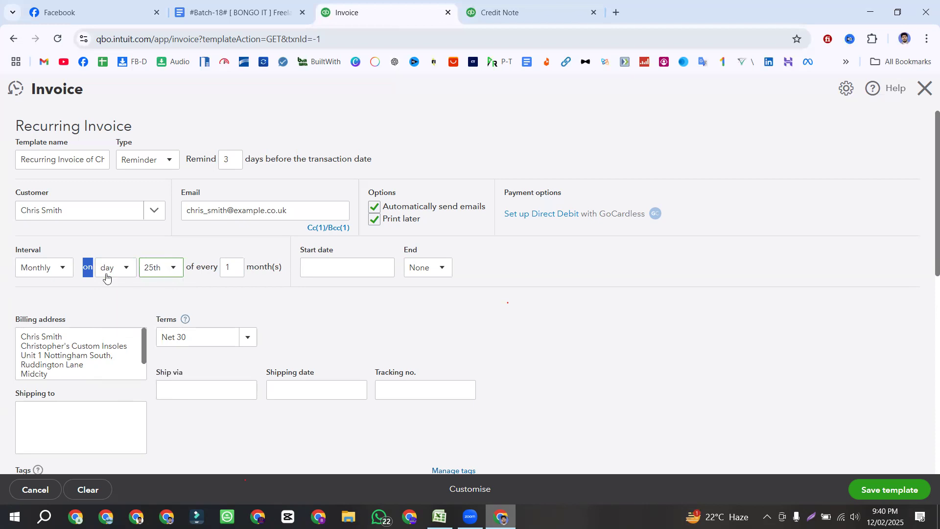
Try the first and second weekday patterns for the monthly interval and examine the weekday choices
{"action": "left_click", "coordinate": [125, 268]}
{"action": "left_click", "coordinate": [116, 312]}
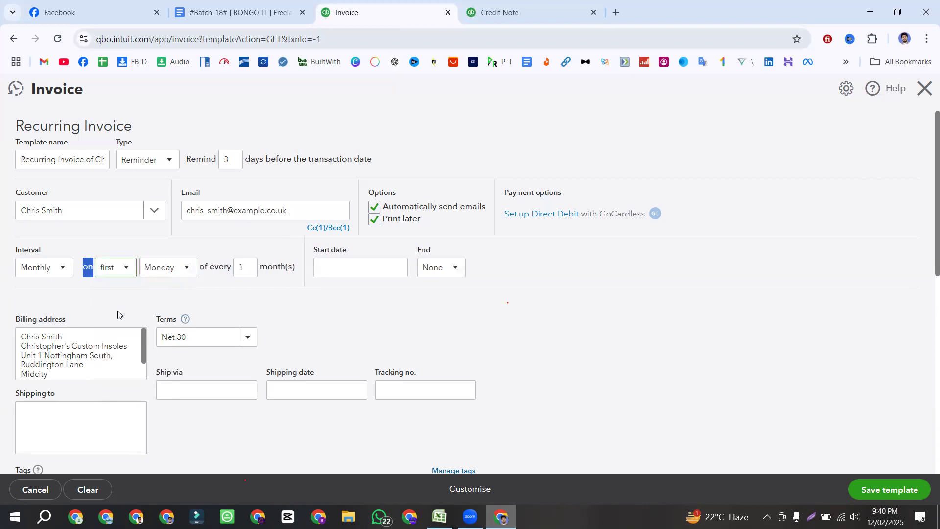
{"action": "left_click", "coordinate": [170, 269]}
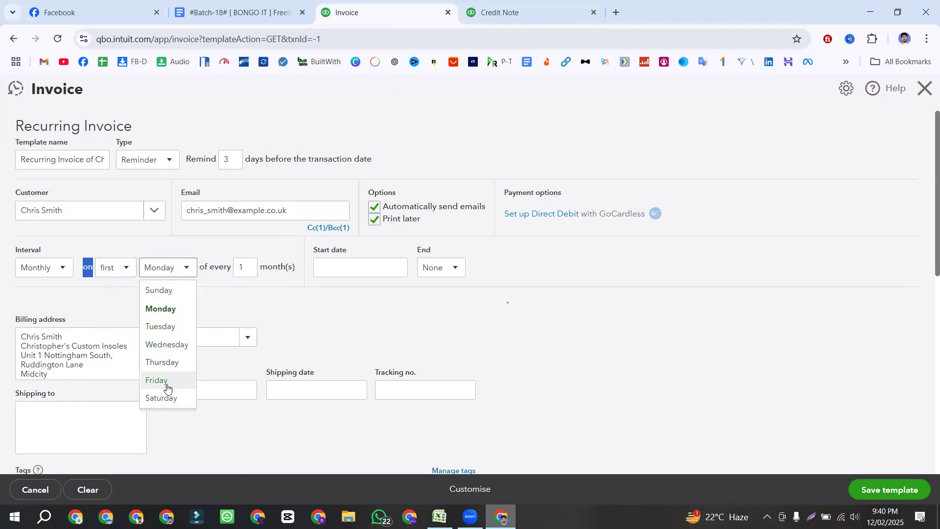
{"action": "left_click", "coordinate": [126, 269]}
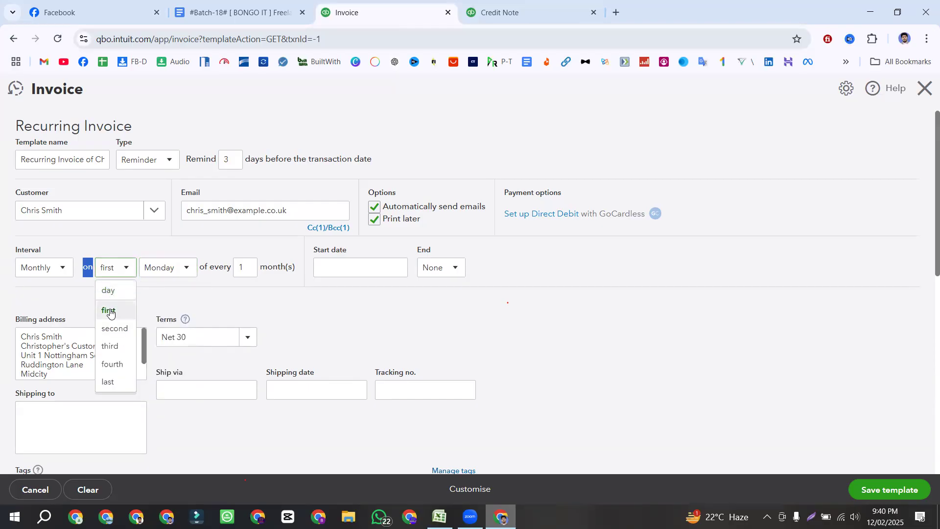
{"action": "left_click", "coordinate": [112, 328]}
{"action": "left_click", "coordinate": [172, 273]}
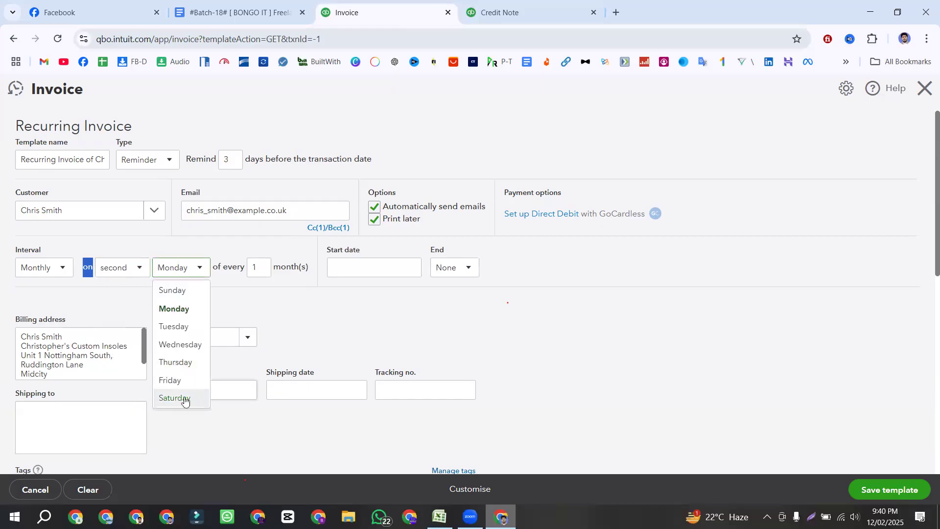
Try the third and last Monday as the monthly interval's day pattern, reviewing the weekday choices for each
{"action": "left_click", "coordinate": [126, 268]}
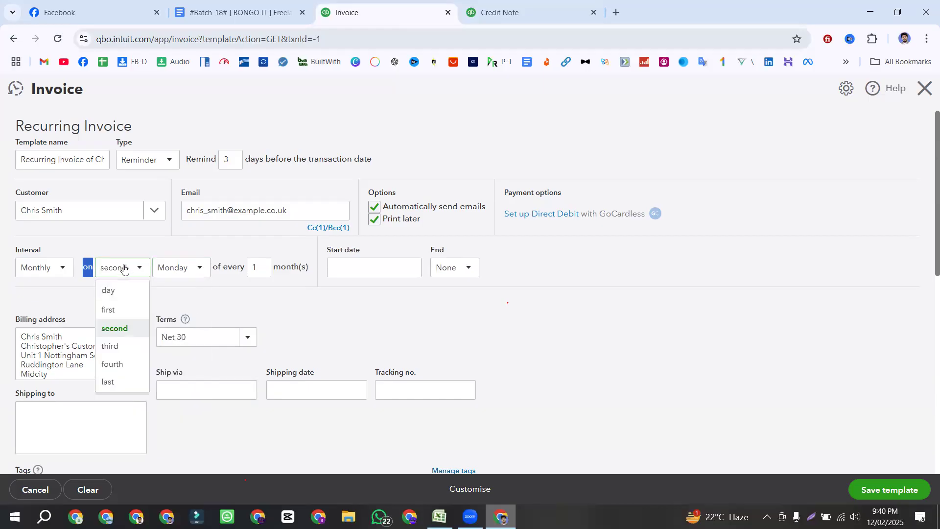
{"action": "left_click", "coordinate": [115, 348]}
{"action": "left_click", "coordinate": [174, 271]}
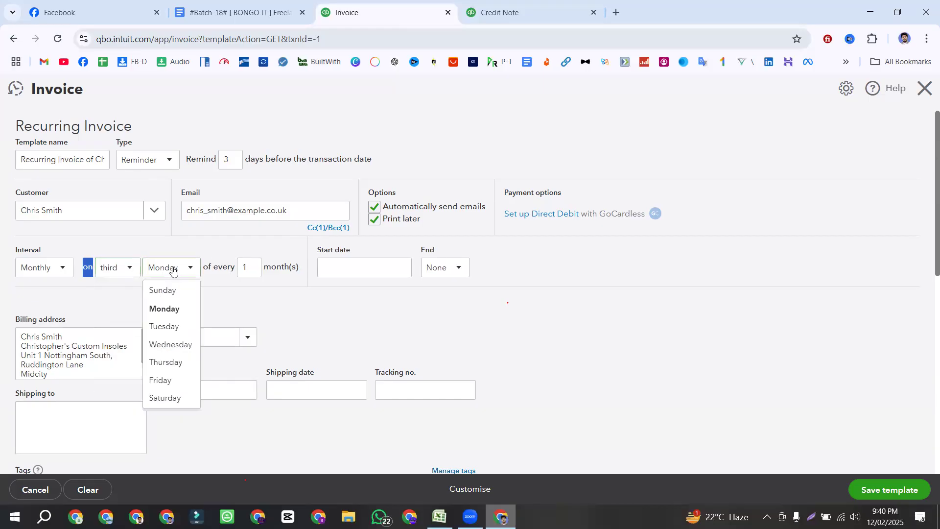
{"action": "left_click", "coordinate": [115, 267]}
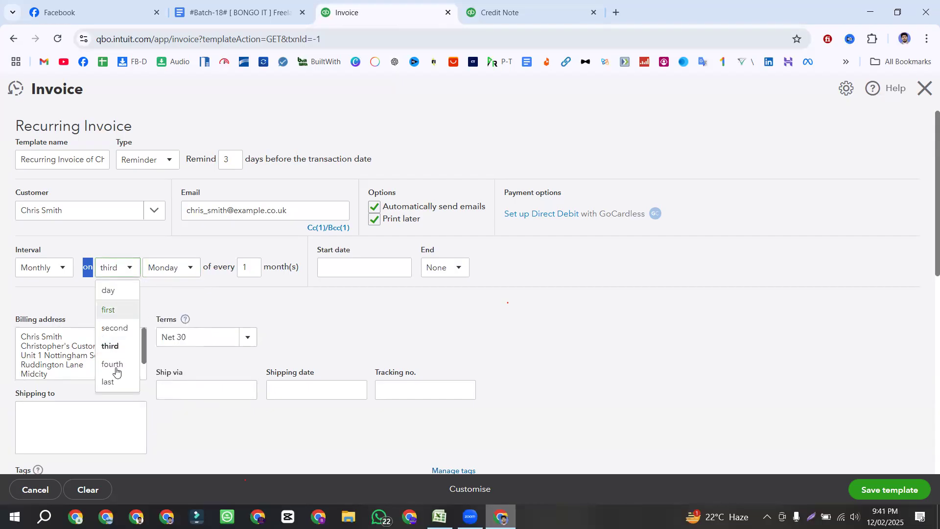
{"action": "left_click", "coordinate": [110, 382]}
{"action": "left_click", "coordinate": [175, 270]}
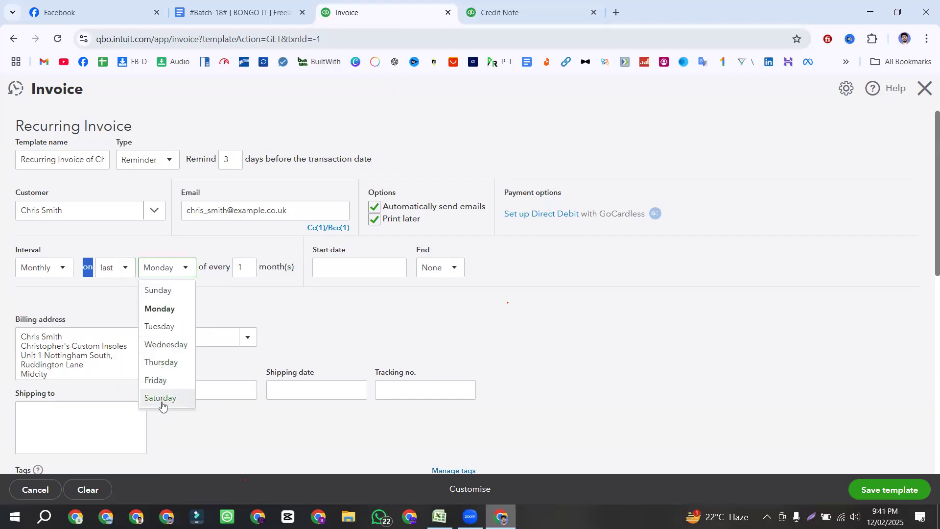
{"action": "left_click", "coordinate": [118, 267]}
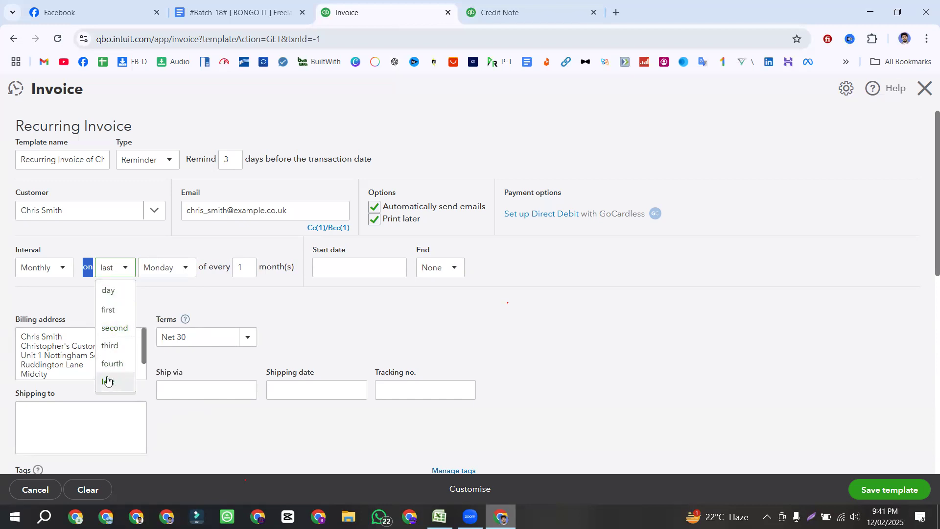
{"action": "left_click", "coordinate": [113, 273]}
{"action": "left_click", "coordinate": [162, 273]}
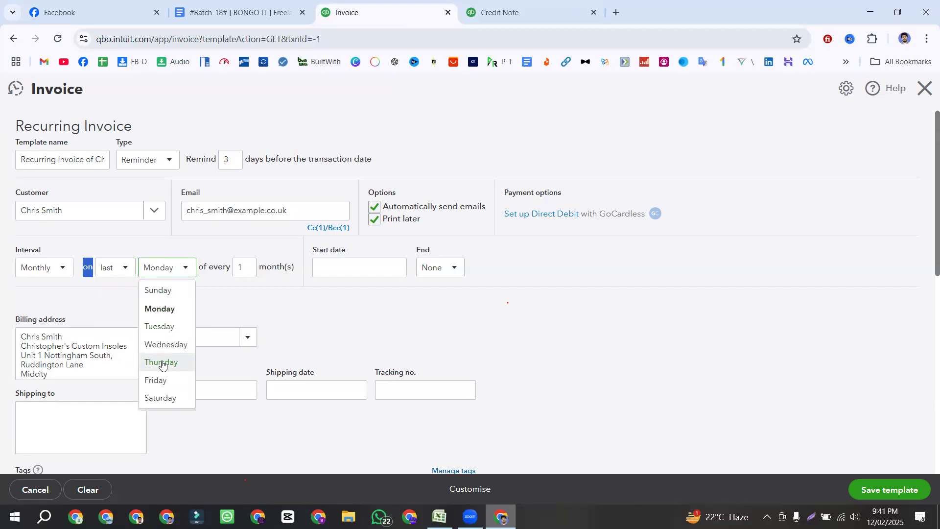
Return the monthly interval's pattern to day and set it to the Last day of the month
{"action": "left_click", "coordinate": [112, 270]}
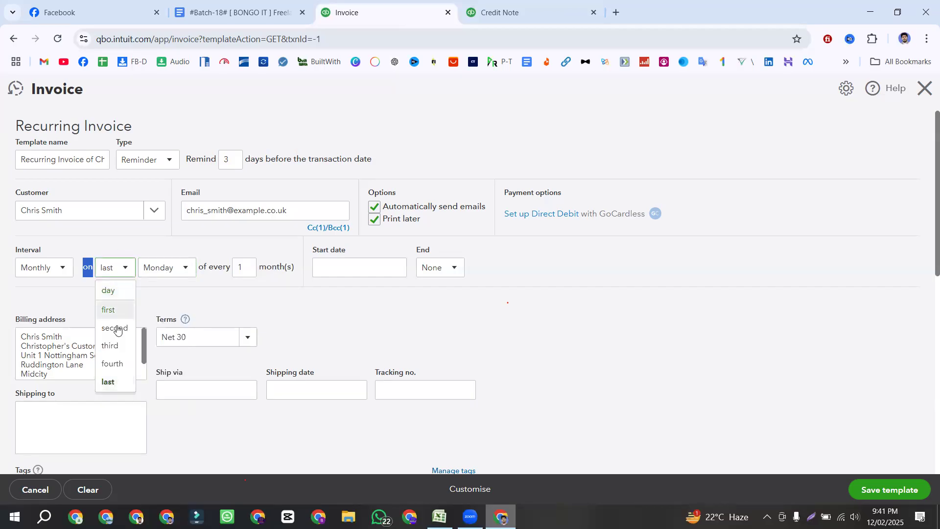
{"action": "left_click", "coordinate": [112, 292]}
{"action": "left_click", "coordinate": [160, 267]}
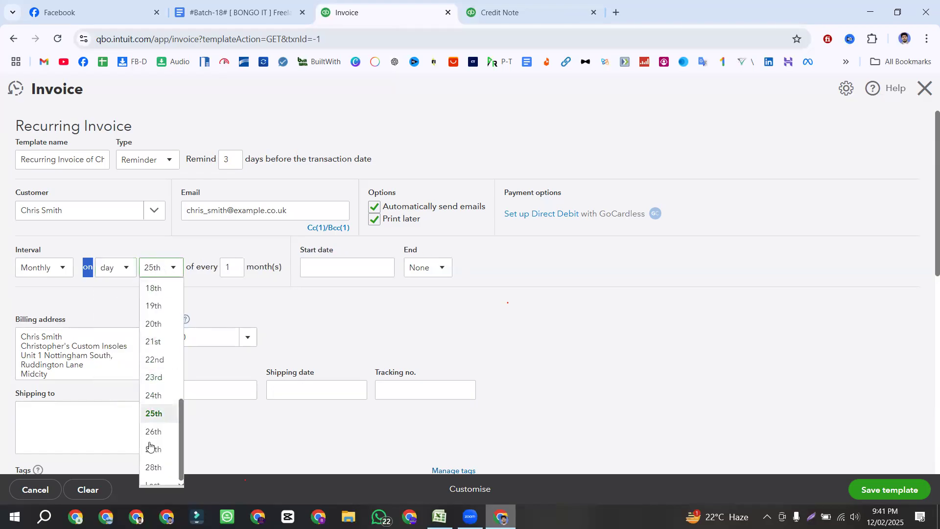
{"action": "scroll", "coordinate": [153, 456], "scroll_direction": "down", "scroll_amount": 1}
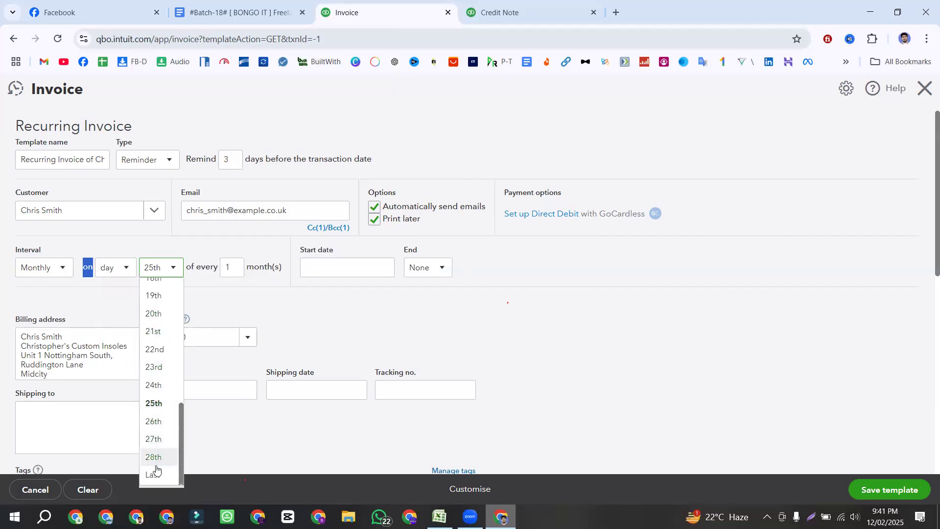
{"action": "left_click", "coordinate": [154, 472]}
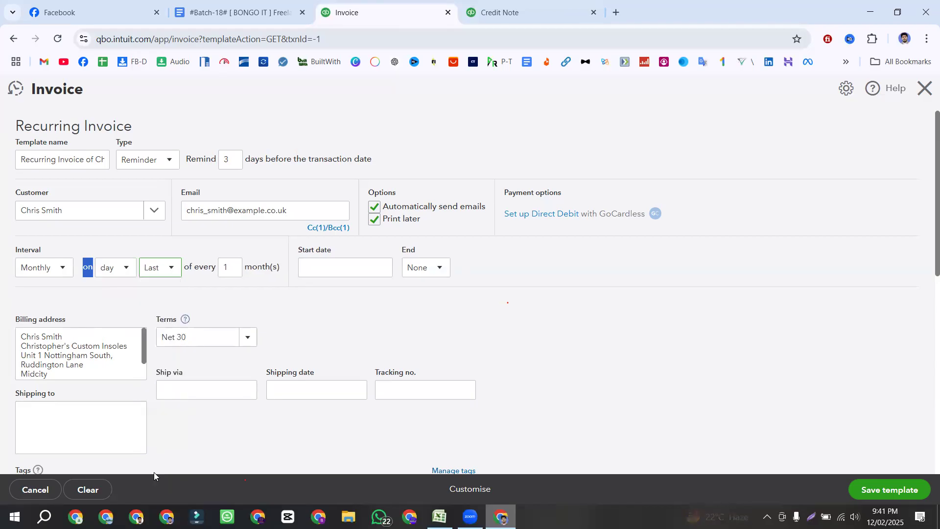
Set the monthly interval to fall on day 15th, keeping it at every 1 month
{"action": "left_click", "coordinate": [162, 270]}
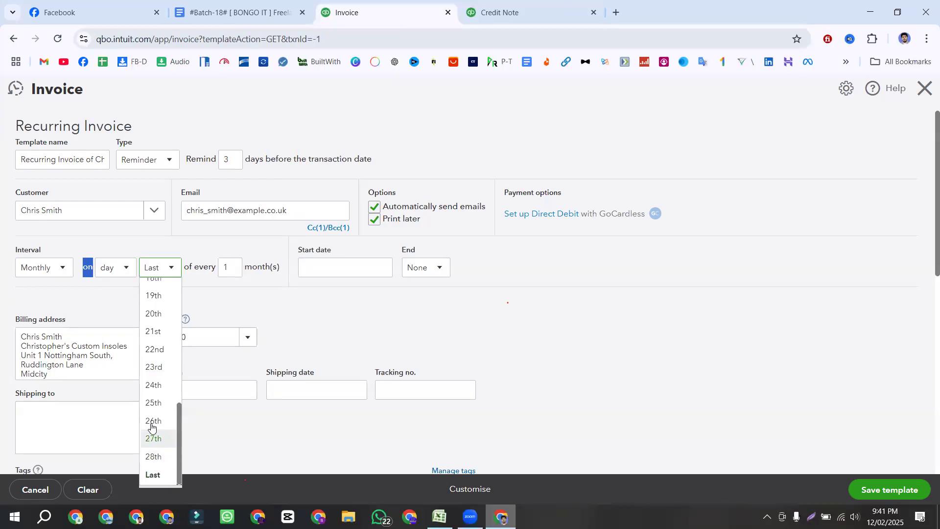
{"action": "left_click", "coordinate": [112, 269]}
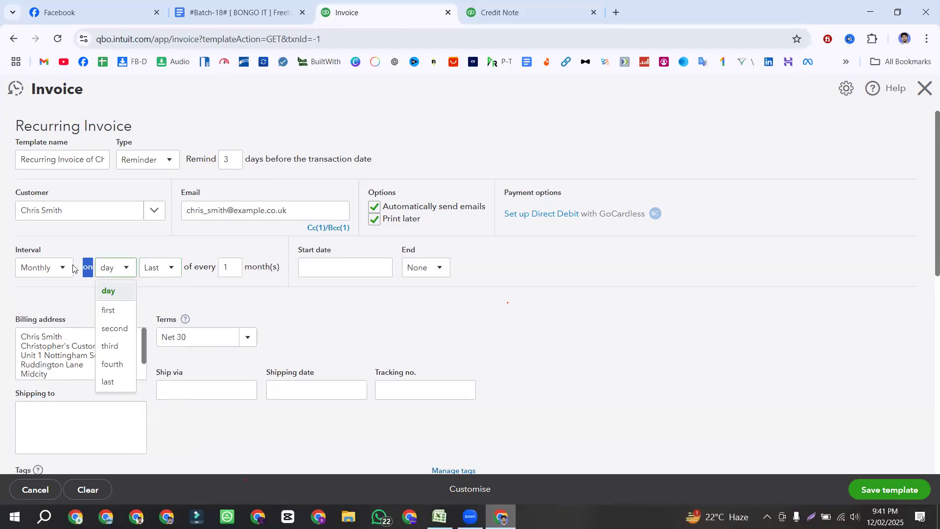
{"action": "left_click", "coordinate": [120, 271]}
{"action": "left_click", "coordinate": [120, 270]}
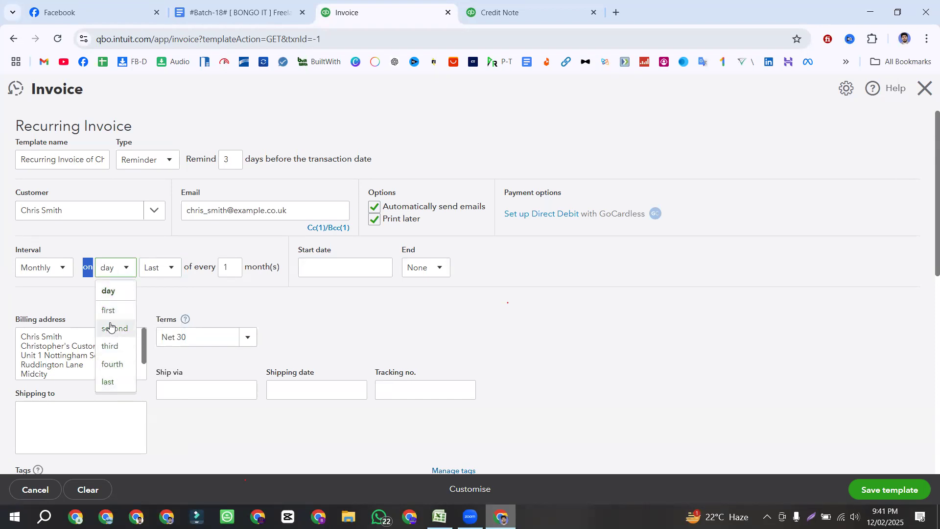
{"action": "left_click", "coordinate": [110, 293]}
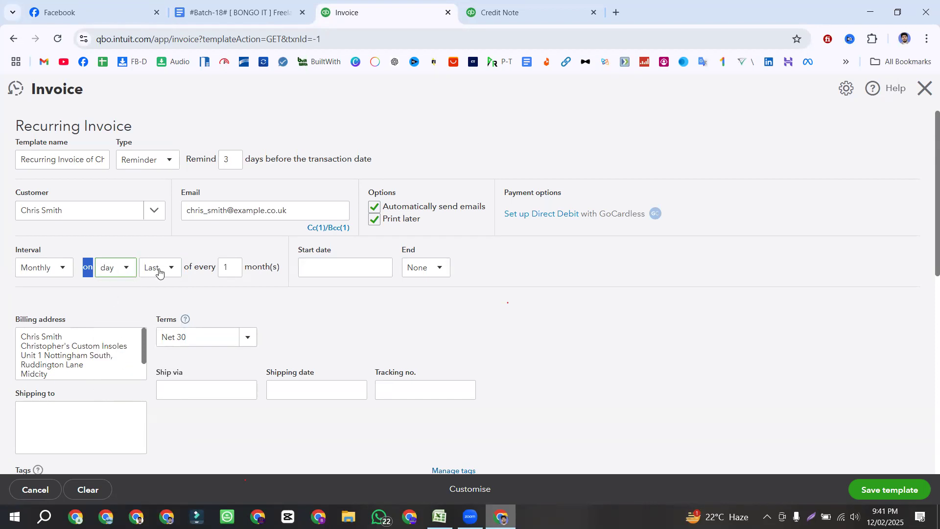
{"action": "left_click", "coordinate": [163, 269]}
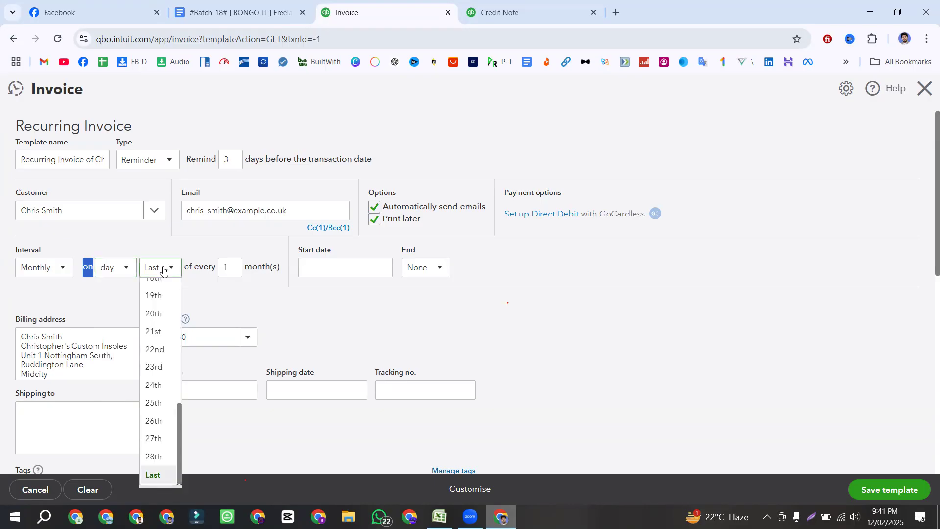
{"action": "scroll", "coordinate": [155, 387], "scroll_direction": "up", "scroll_amount": 4}
{"action": "left_click", "coordinate": [153, 407]}
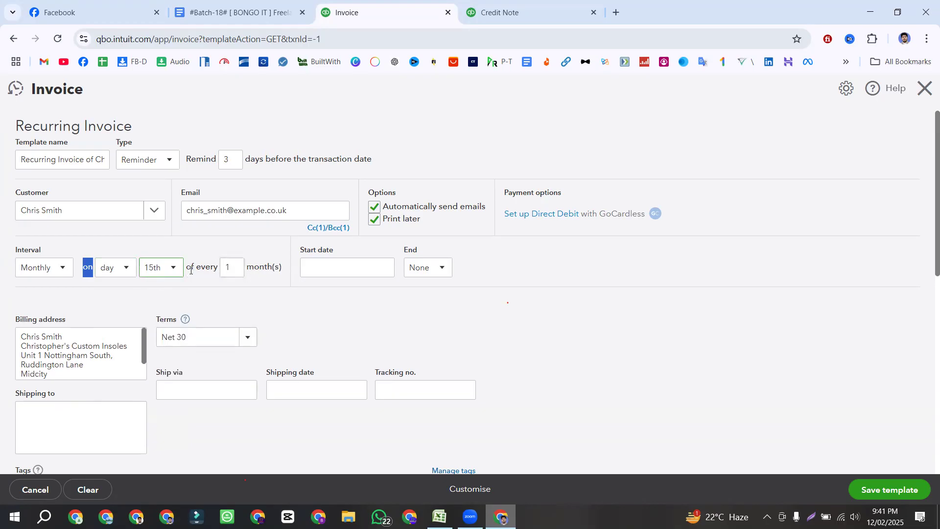
{"action": "double_click", "coordinate": [236, 266]}
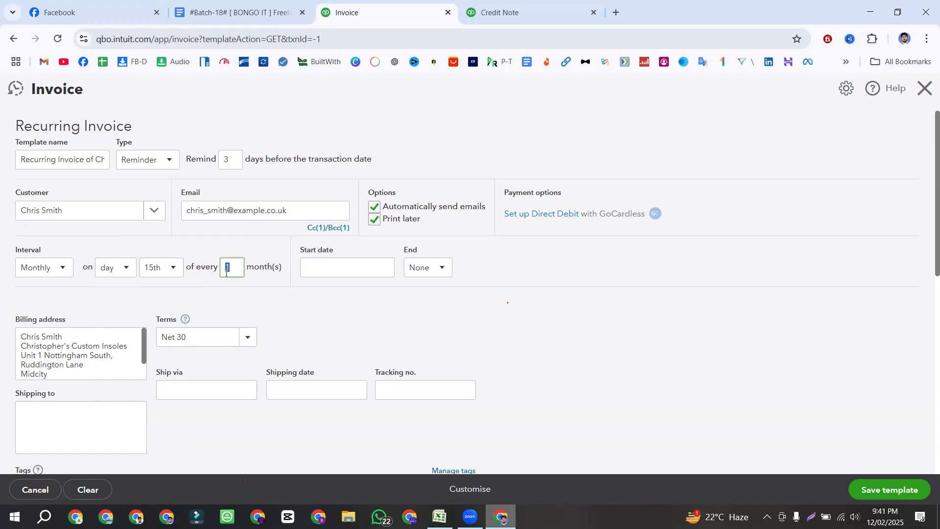
{"action": "key", "text": "Tab"}
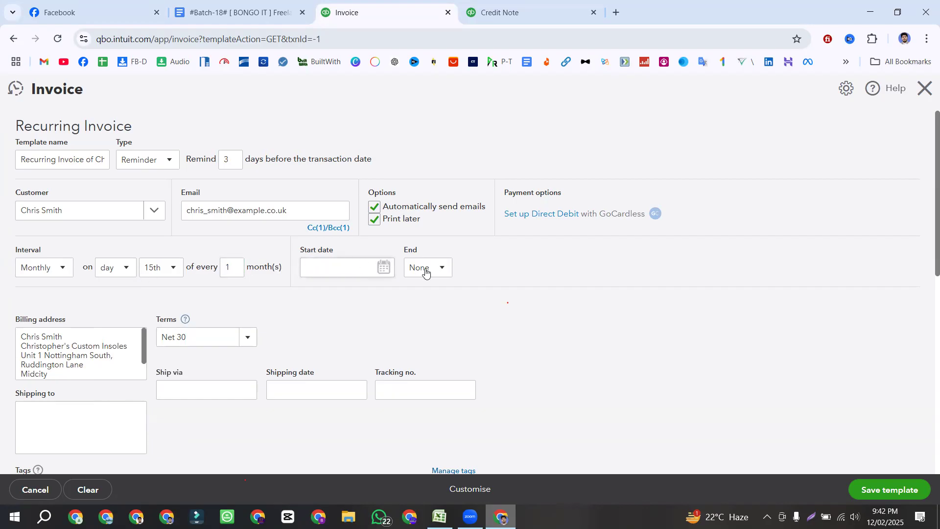
Set the template's start date to 02/12/2025
{"action": "left_click", "coordinate": [382, 270]}
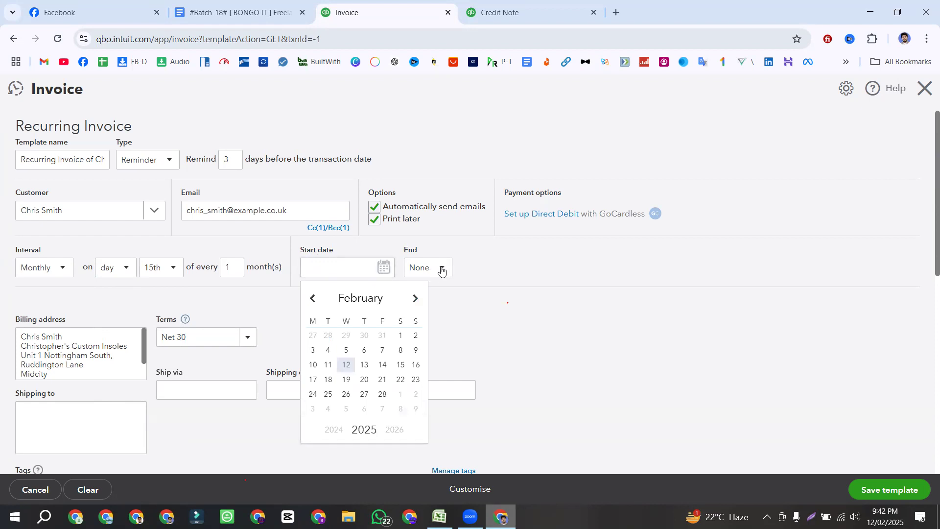
{"action": "left_click", "coordinate": [345, 365]}
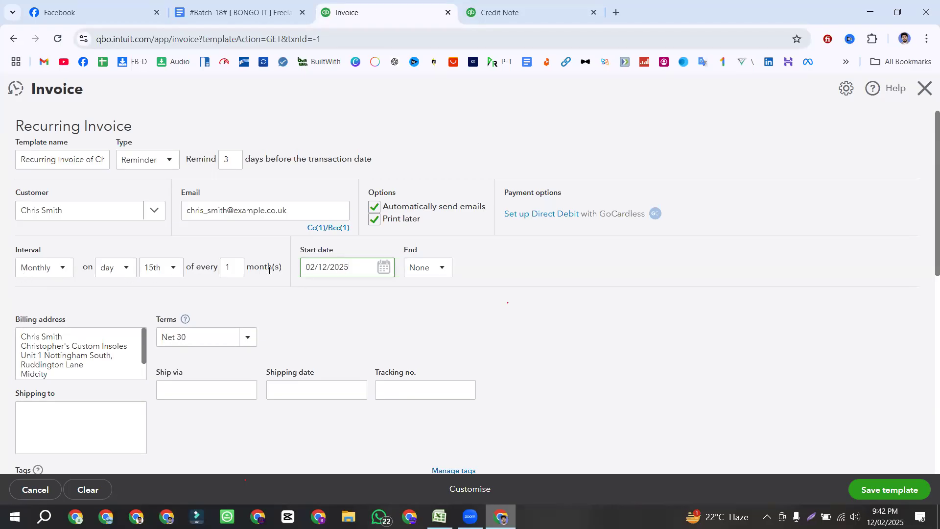
{"action": "left_click", "coordinate": [385, 267]}
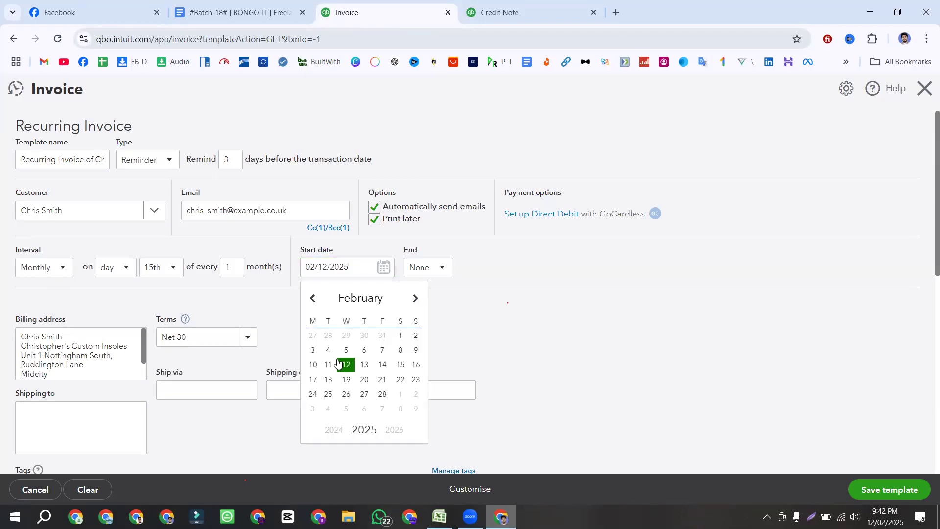
{"action": "left_click", "coordinate": [344, 364]}
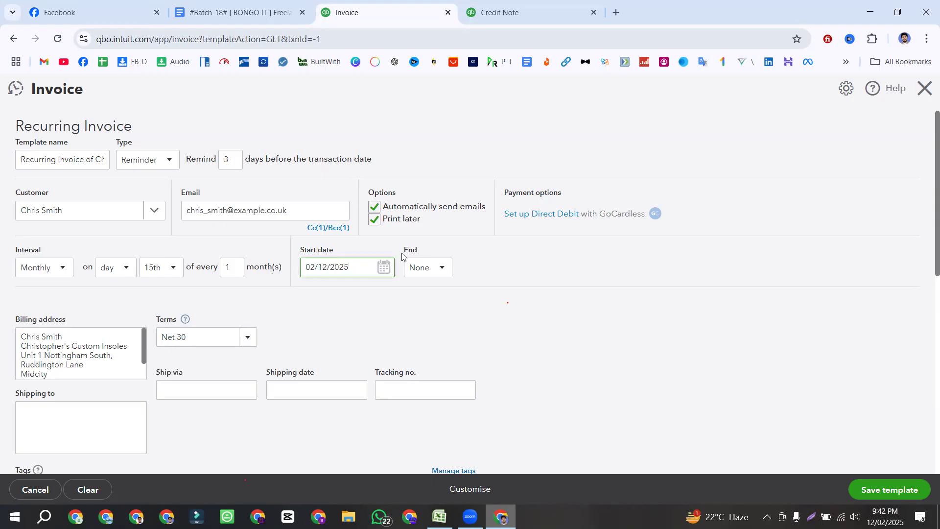
Set the recurring template's End option to By, with the end date 02/16/2026
{"action": "left_click", "coordinate": [427, 271]}
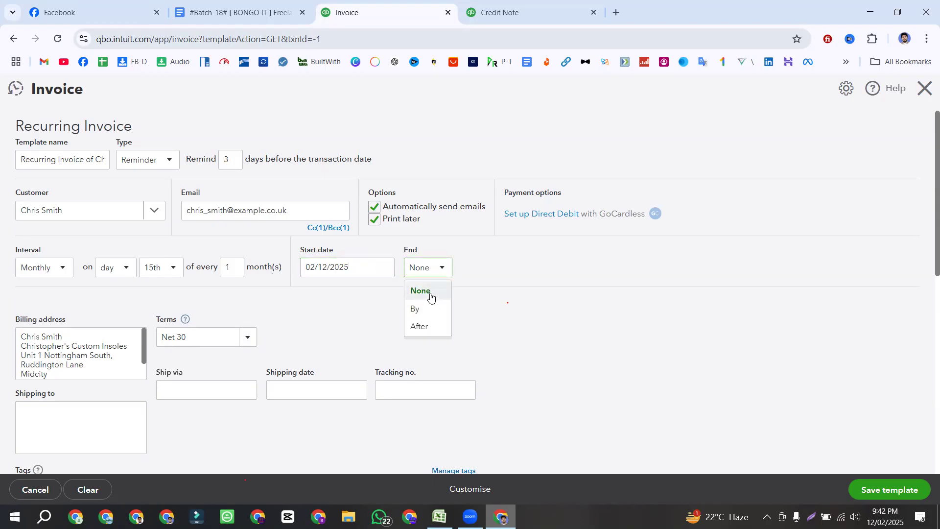
{"action": "left_click", "coordinate": [428, 294]}
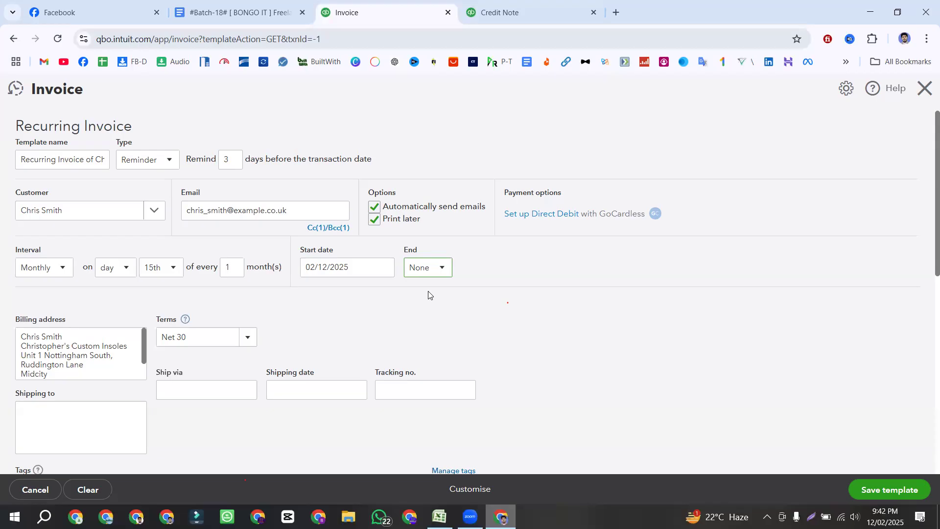
{"action": "left_click", "coordinate": [430, 267]}
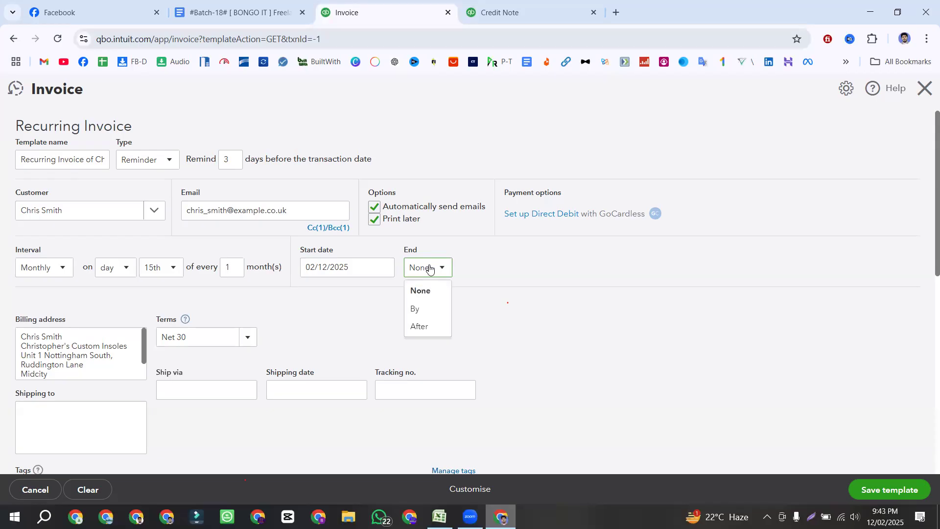
{"action": "left_click", "coordinate": [424, 309]}
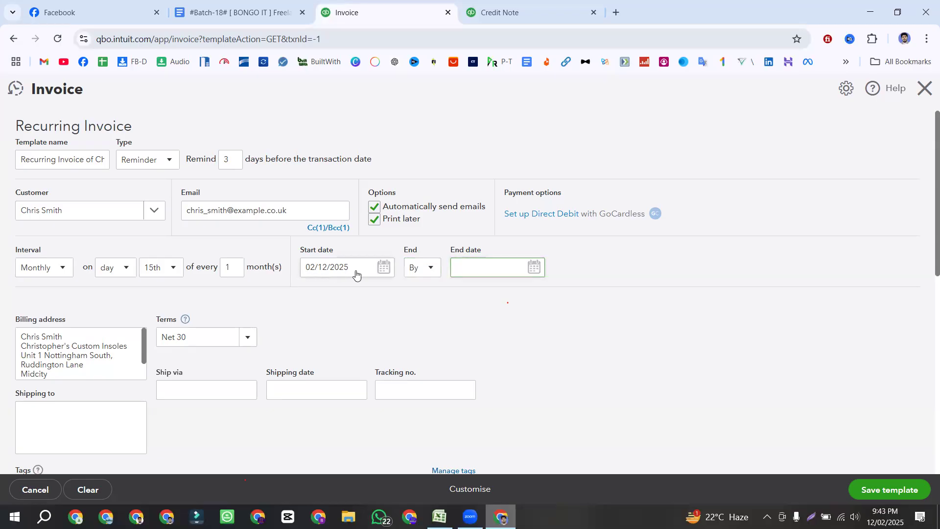
{"action": "left_click", "coordinate": [533, 267]}
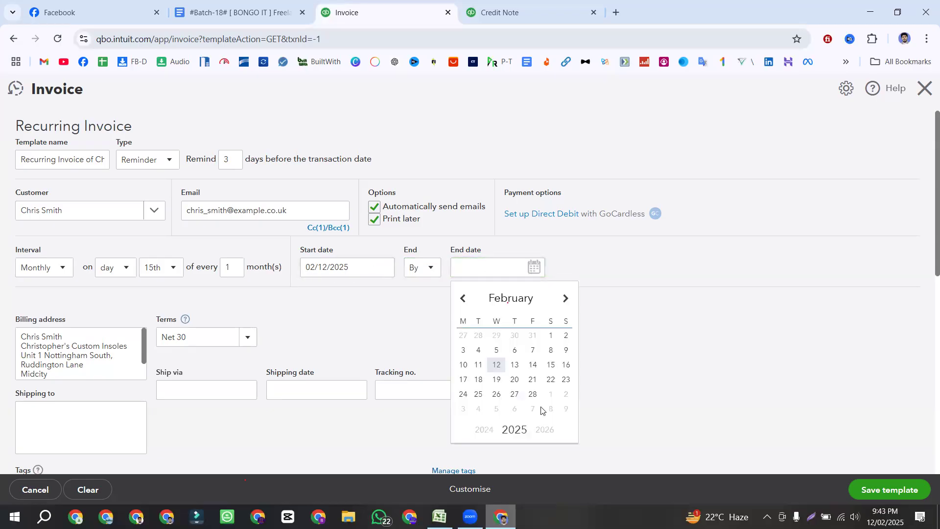
{"action": "left_click", "coordinate": [540, 429]}
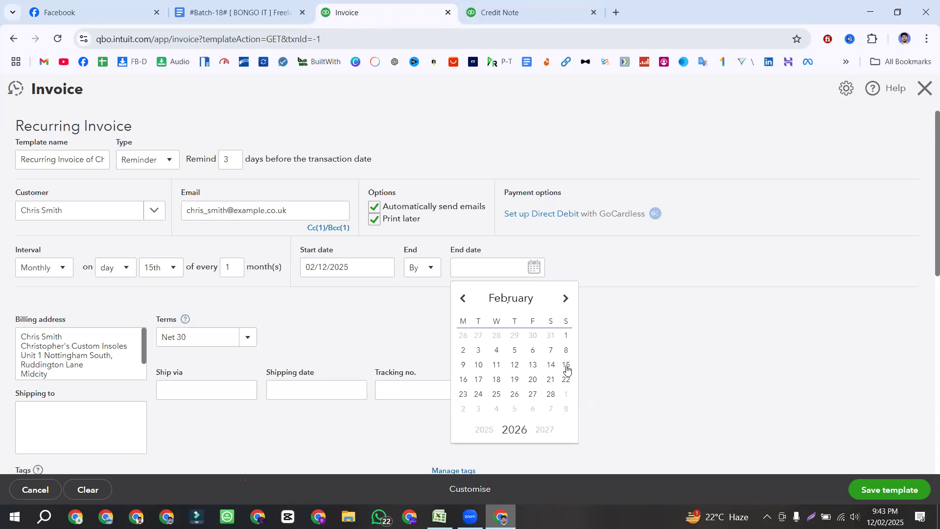
{"action": "left_click", "coordinate": [463, 380]}
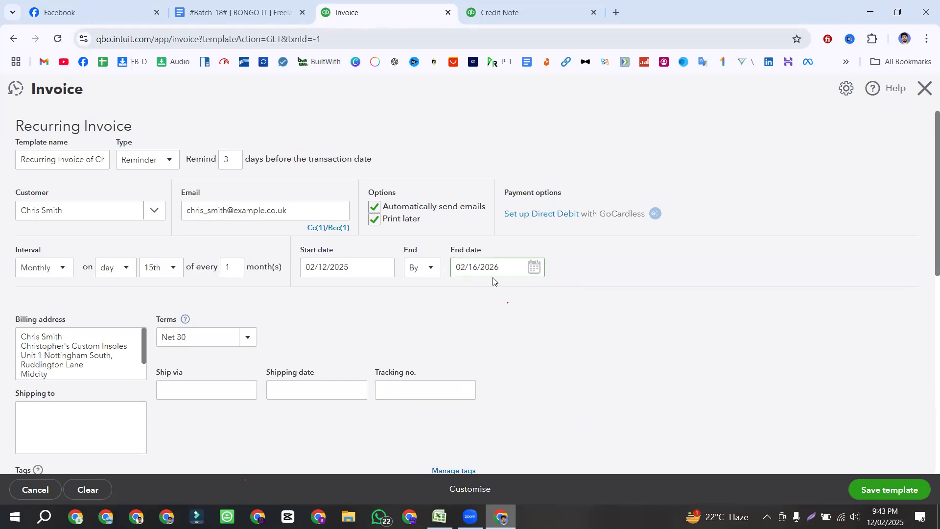
Set the recurring template's end date to 01/16/2026
{"action": "left_click", "coordinate": [535, 267]}
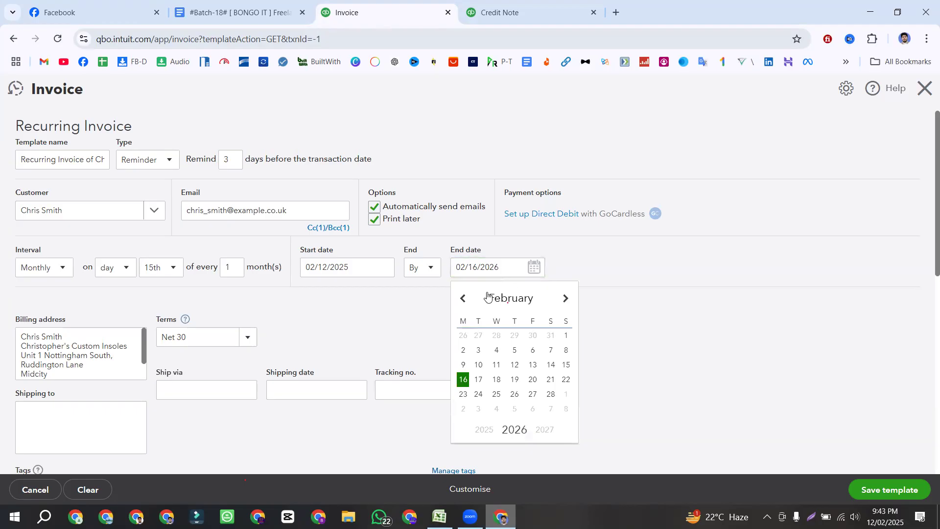
{"action": "left_click", "coordinate": [463, 298]}
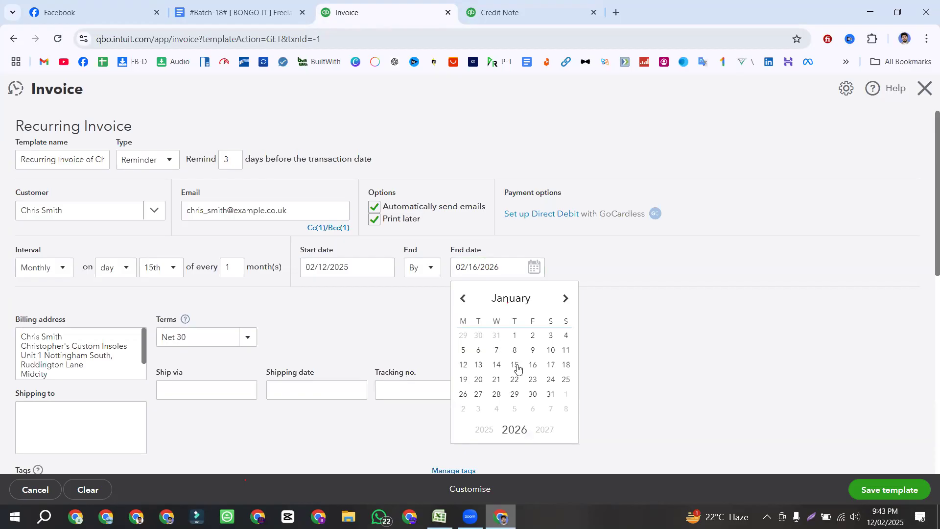
{"action": "left_click", "coordinate": [533, 365]}
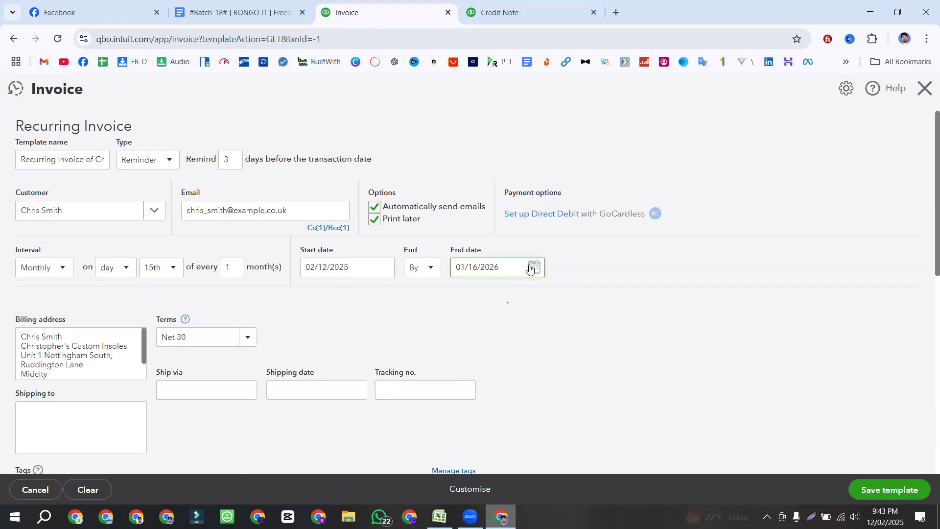
{"action": "left_click", "coordinate": [450, 306]}
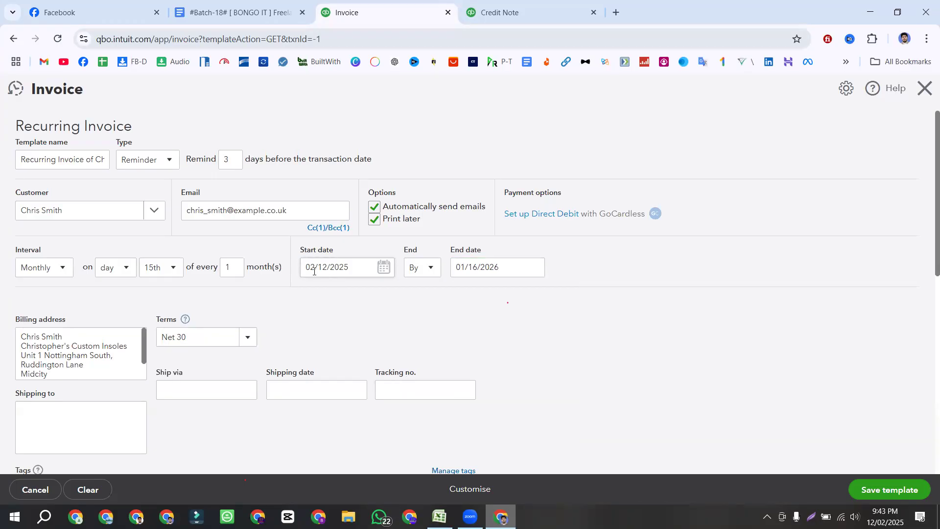
Set the recurring template's End option to After, with 12 occurrences
{"action": "left_click", "coordinate": [424, 268]}
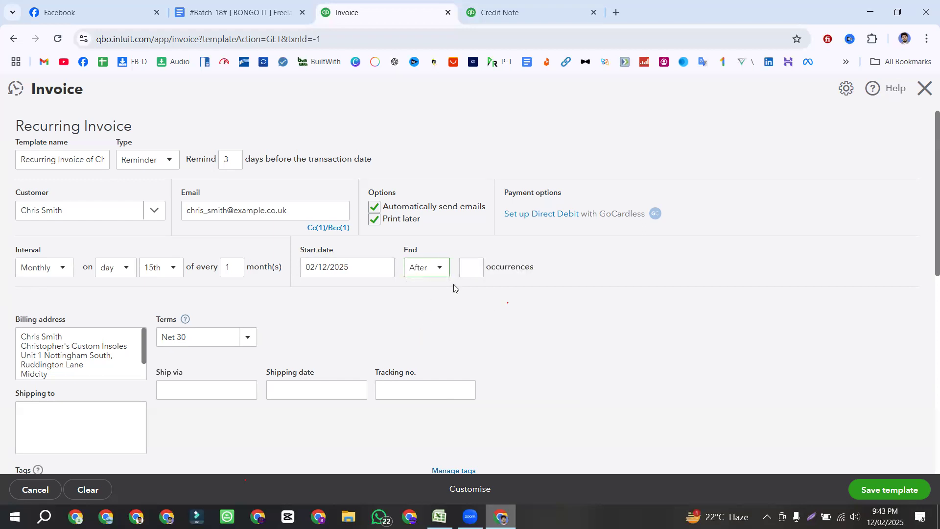
{"action": "left_click", "coordinate": [476, 268]}
{"action": "left_click_drag", "start_coordinate": [537, 269], "coordinate": [478, 269]}
{"action": "left_click", "coordinate": [345, 268]}
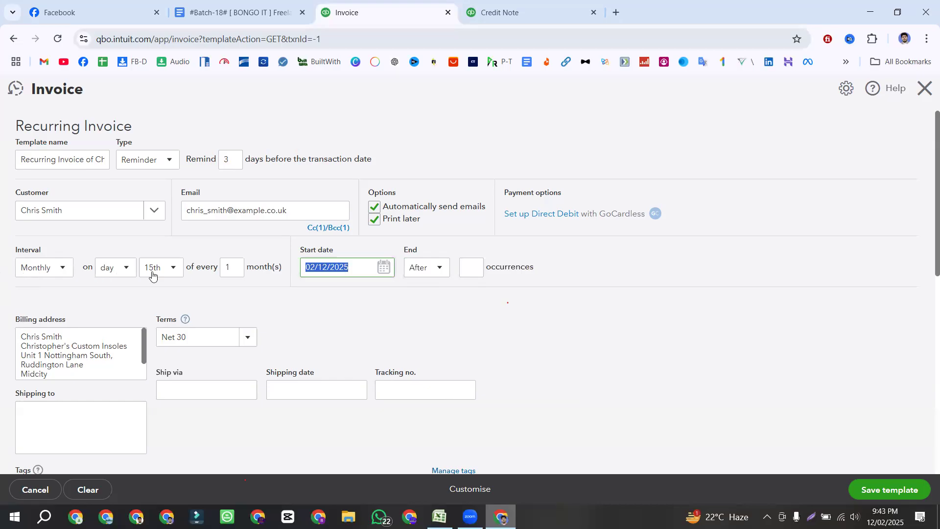
{"action": "left_click", "coordinate": [424, 268]}
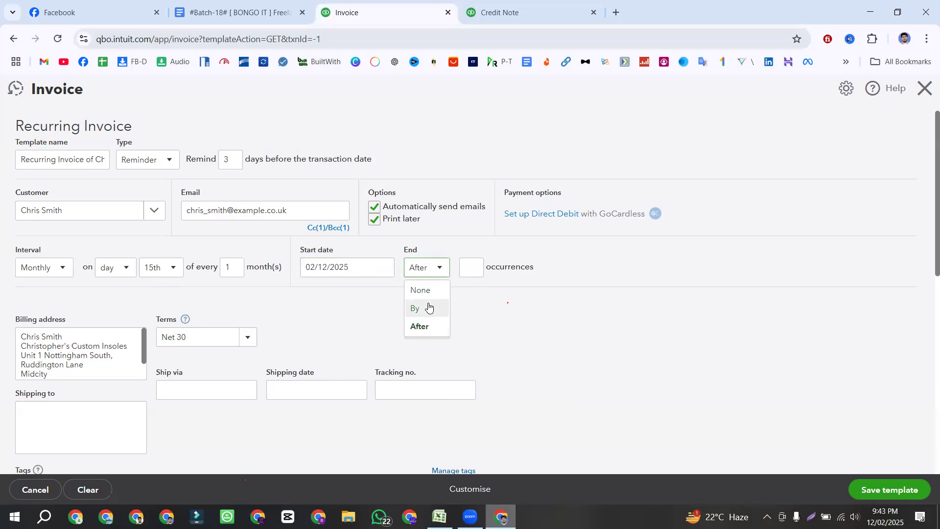
{"action": "left_click", "coordinate": [425, 327]}
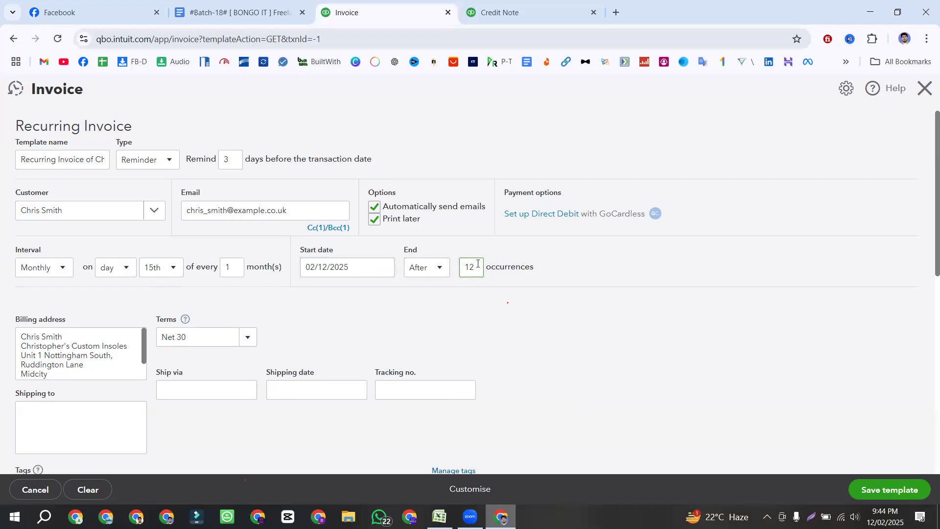
{"action": "left_click", "coordinate": [471, 304]}
{"action": "left_click_drag", "start_coordinate": [477, 265], "coordinate": [456, 272]}
{"action": "left_click", "coordinate": [449, 301]}
{"action": "left_click_drag", "start_coordinate": [539, 268], "coordinate": [488, 273]}
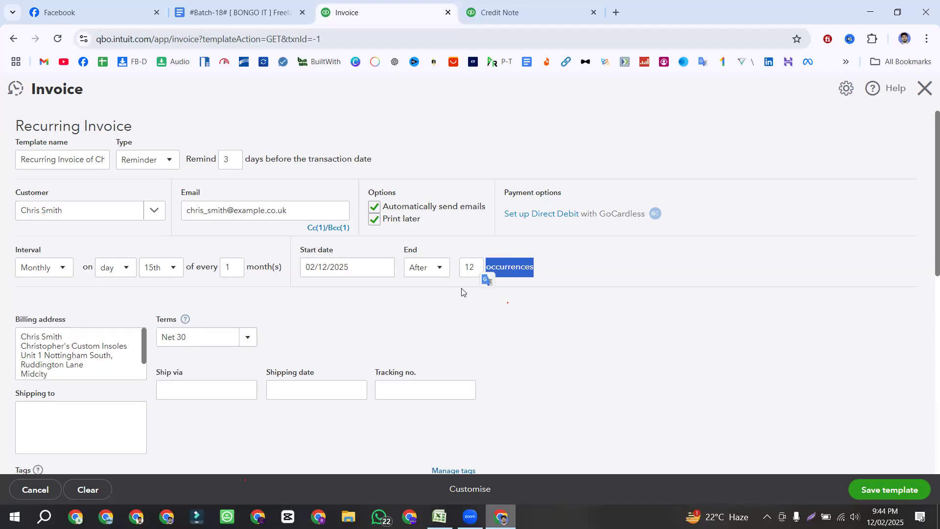
Switch the End option back to By and pick 01/16/2026 as the end date
{"action": "left_click", "coordinate": [439, 269]}
{"action": "left_click", "coordinate": [438, 304]}
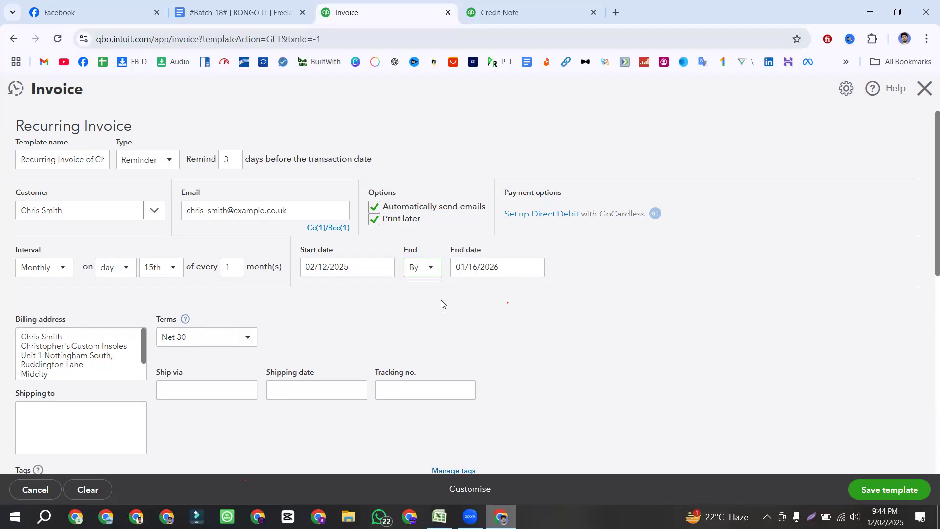
{"action": "left_click", "coordinate": [534, 267]}
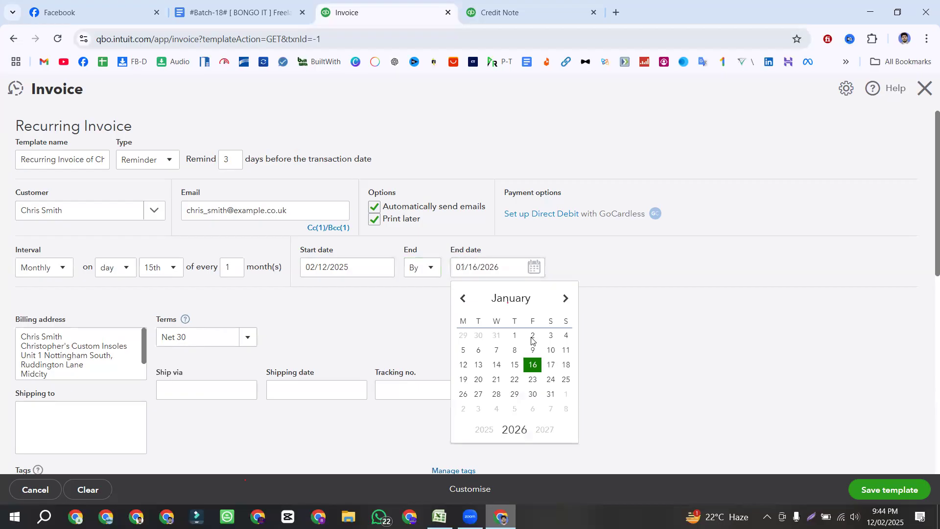
{"action": "left_click", "coordinate": [532, 364]}
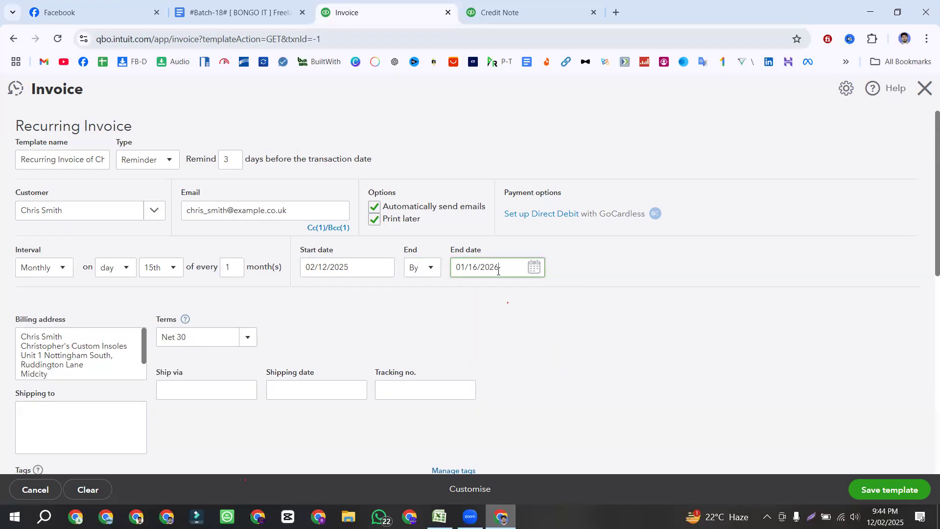
{"action": "left_click", "coordinate": [501, 309]}
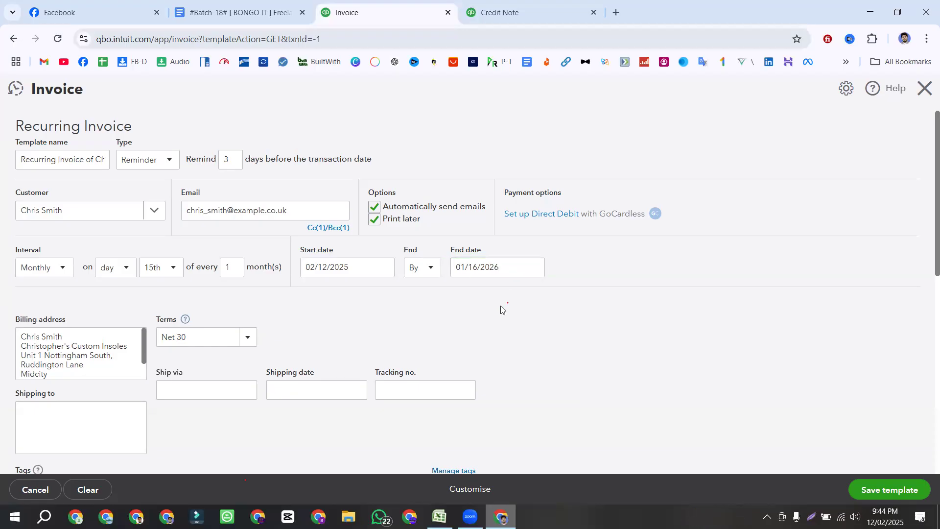
Choose Net 30 as the payment terms and leave the shipping method and shipping date blank
{"action": "scroll", "coordinate": [500, 309], "scroll_direction": "down", "scroll_amount": 1}
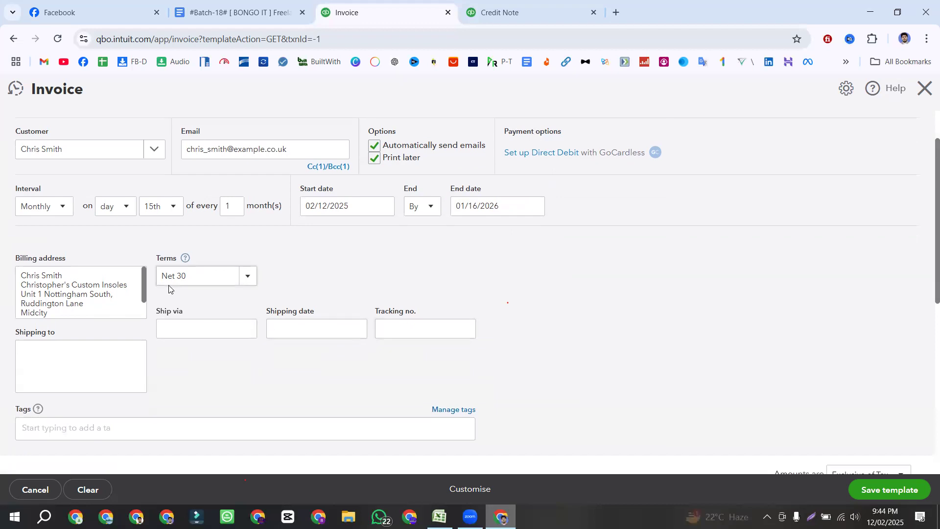
{"action": "left_click", "coordinate": [245, 279]}
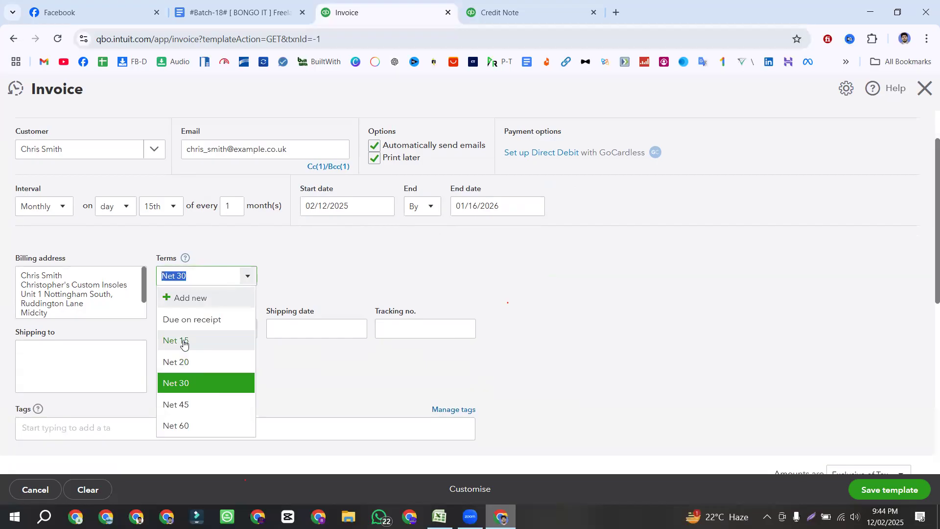
{"action": "left_click", "coordinate": [189, 384]}
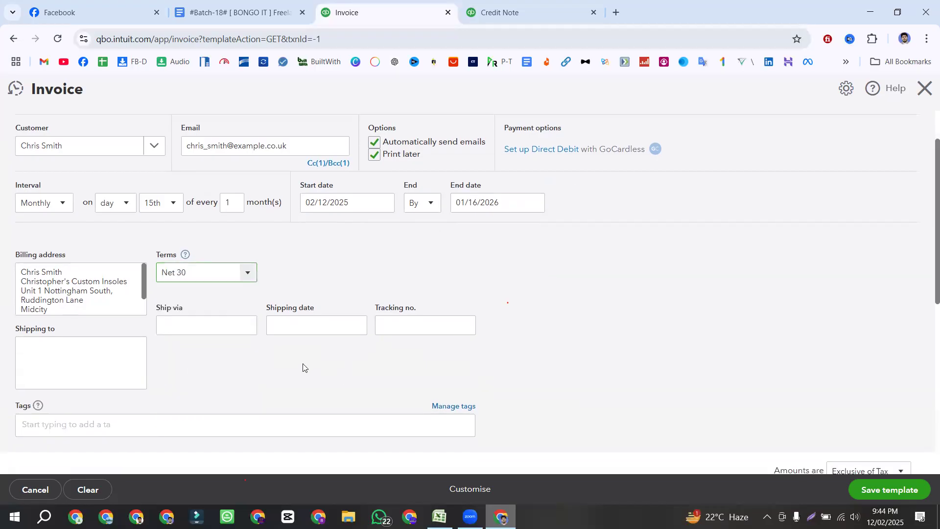
{"action": "scroll", "coordinate": [303, 367], "scroll_direction": "down", "scroll_amount": 2}
{"action": "left_click", "coordinate": [205, 211]}
{"action": "left_click", "coordinate": [306, 205]}
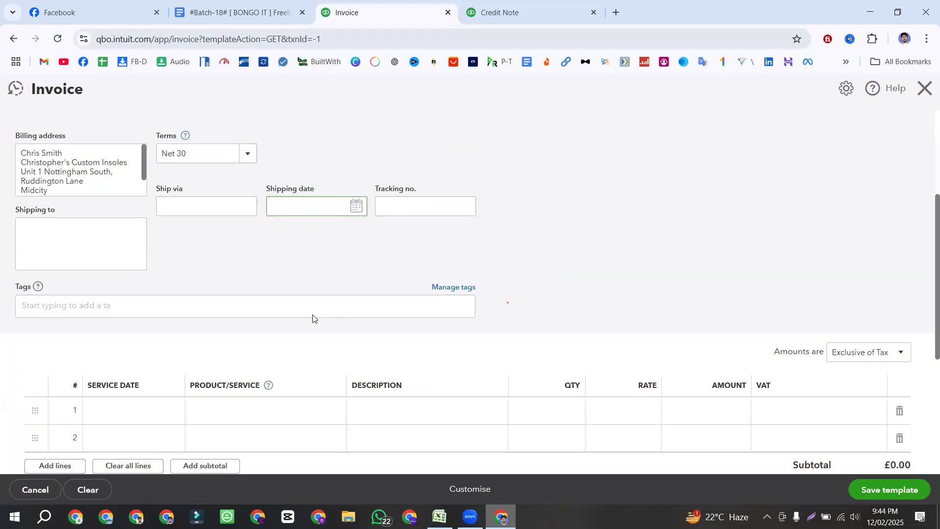
Add Surgical equipment as the first line item with quantity 30 and VAT rate Tax (10%)
{"action": "scroll", "coordinate": [266, 291], "scroll_direction": "down", "scroll_amount": 2}
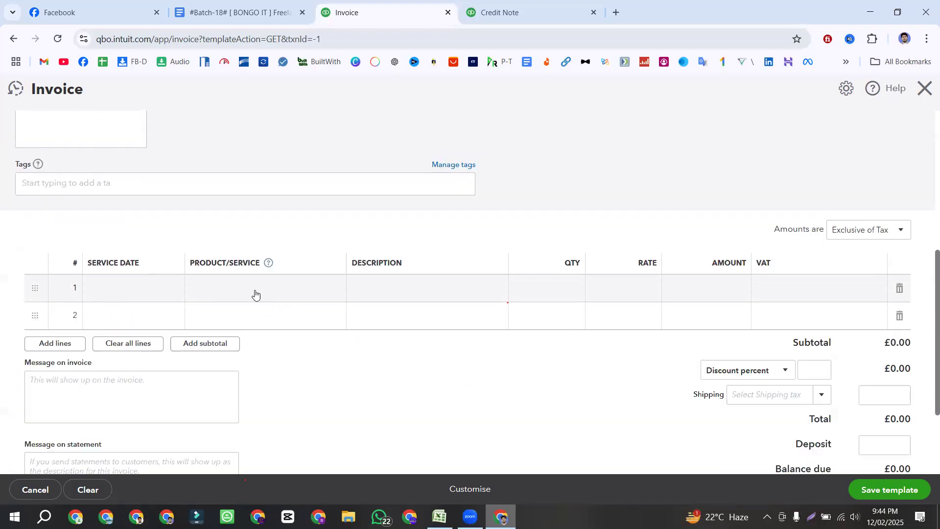
{"action": "left_click", "coordinate": [255, 293]}
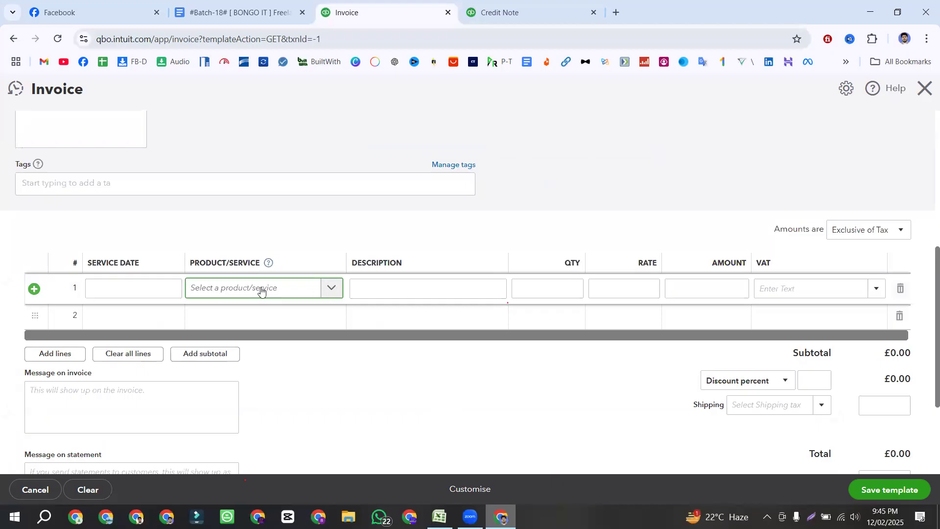
{"action": "left_click", "coordinate": [260, 289]}
{"action": "type", "text": "sur"}
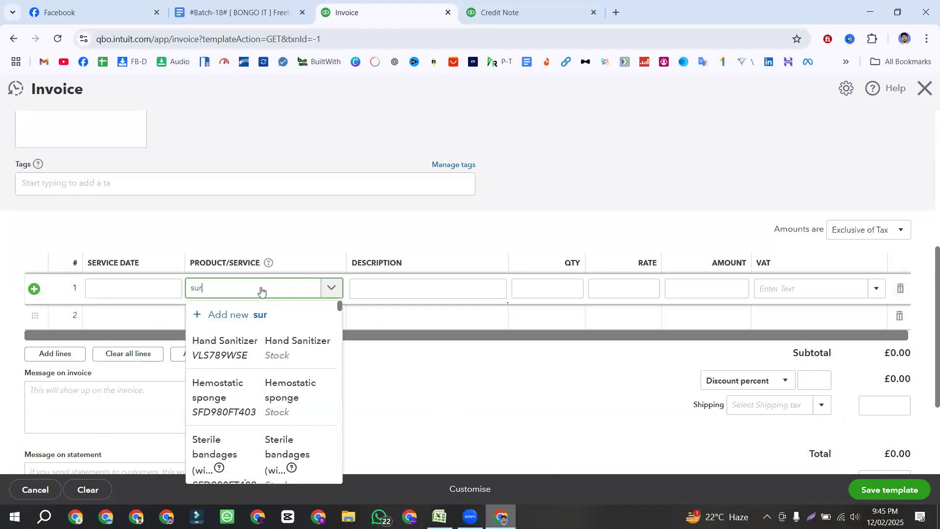
{"action": "left_click", "coordinate": [248, 369]}
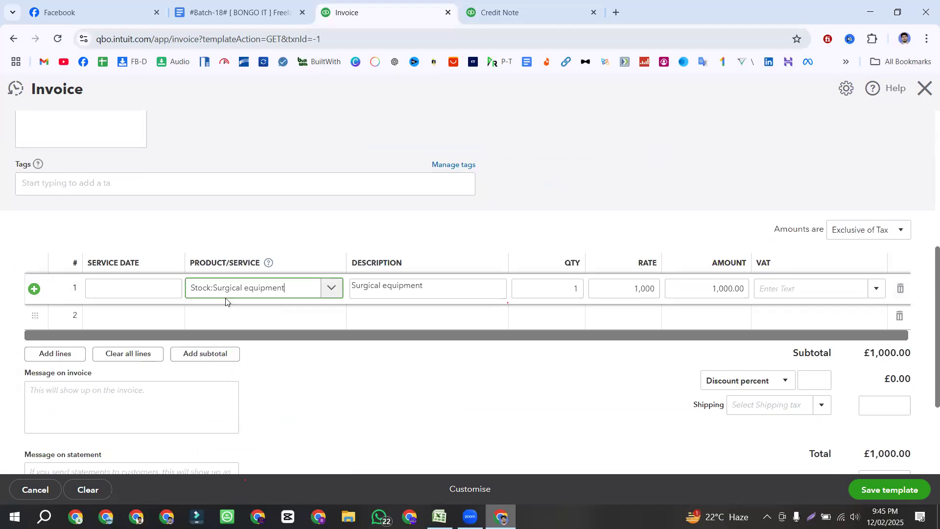
{"action": "left_click", "coordinate": [577, 283]}
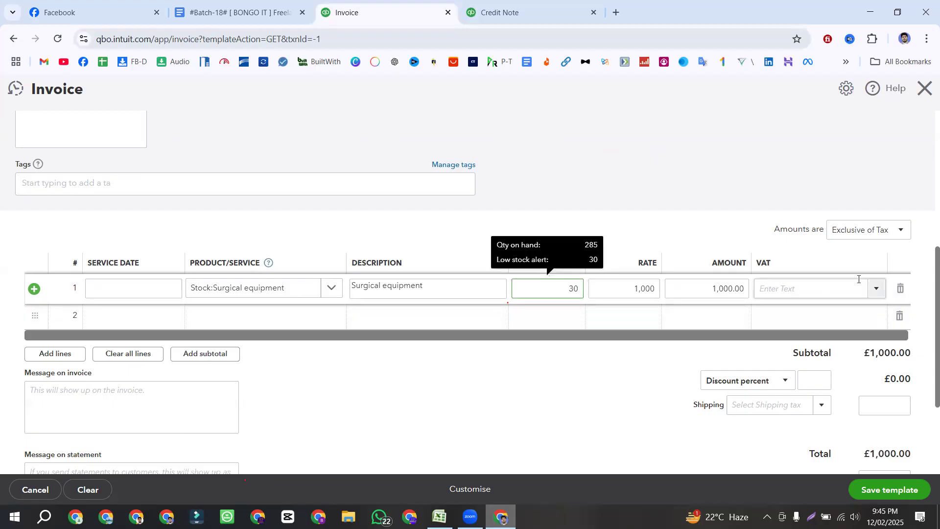
{"action": "left_click", "coordinate": [876, 289]}
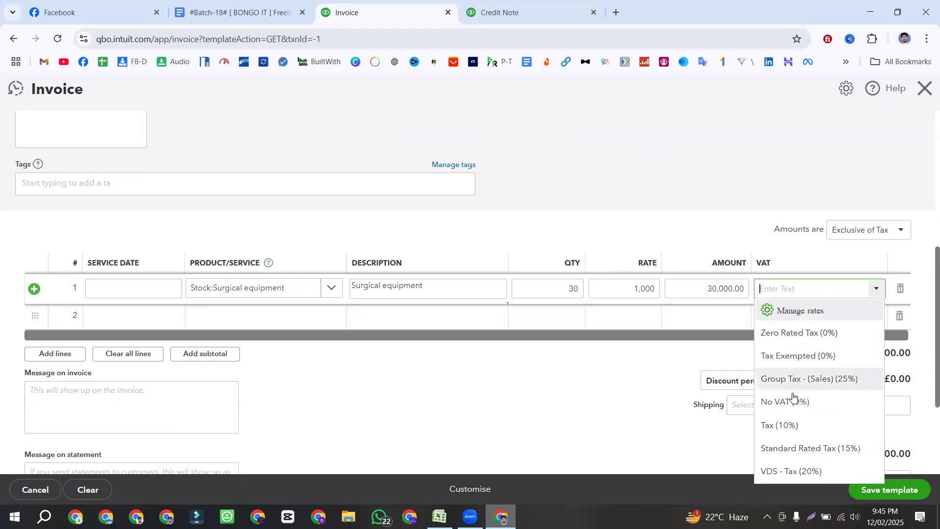
{"action": "left_click", "coordinate": [786, 425]}
Add ECG Machine as the second line item with quantity 25
{"action": "left_click", "coordinate": [233, 320]}
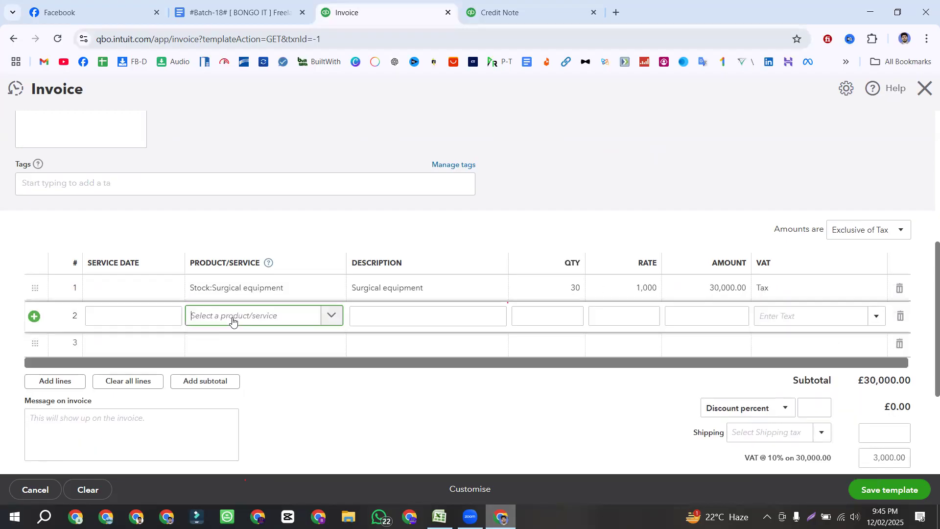
{"action": "type", "text": "ec"}
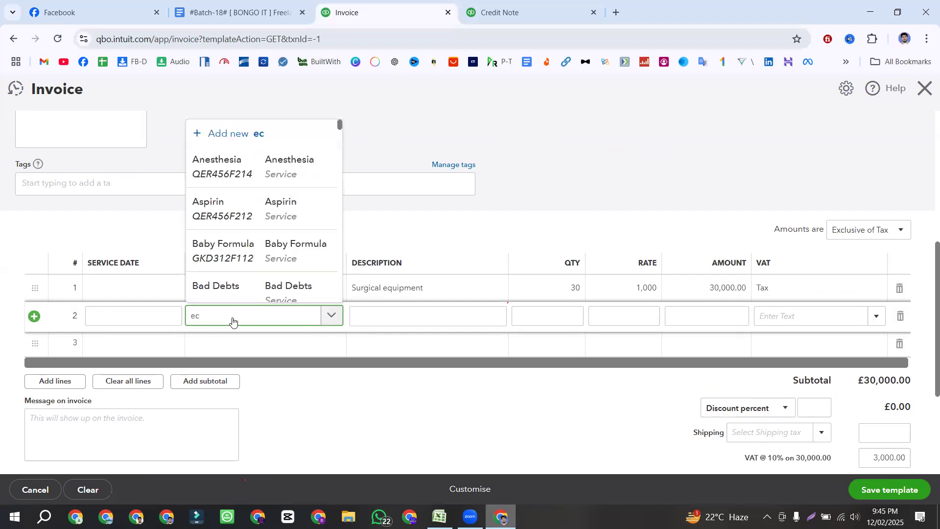
{"action": "type", "text": "g"}
{"action": "left_click", "coordinate": [251, 278]}
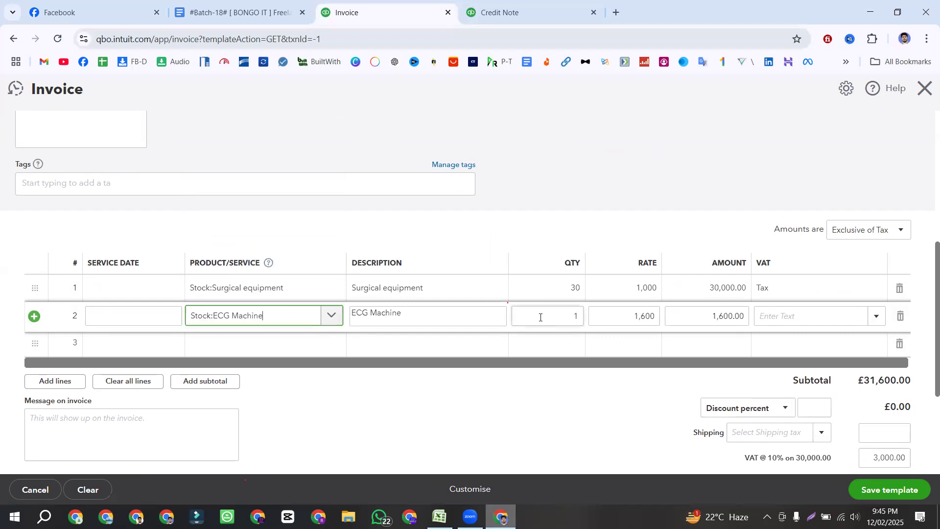
{"action": "left_click", "coordinate": [575, 316]}
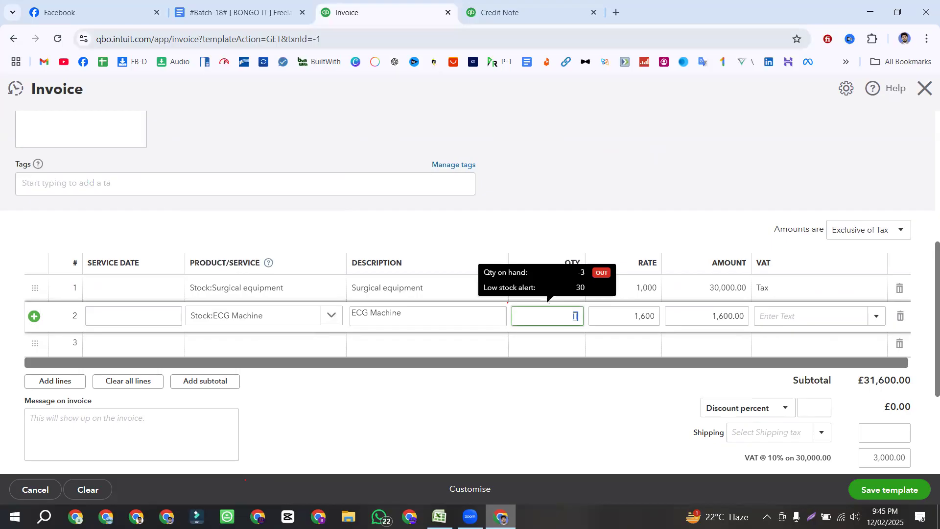
{"action": "type", "text": "25"}
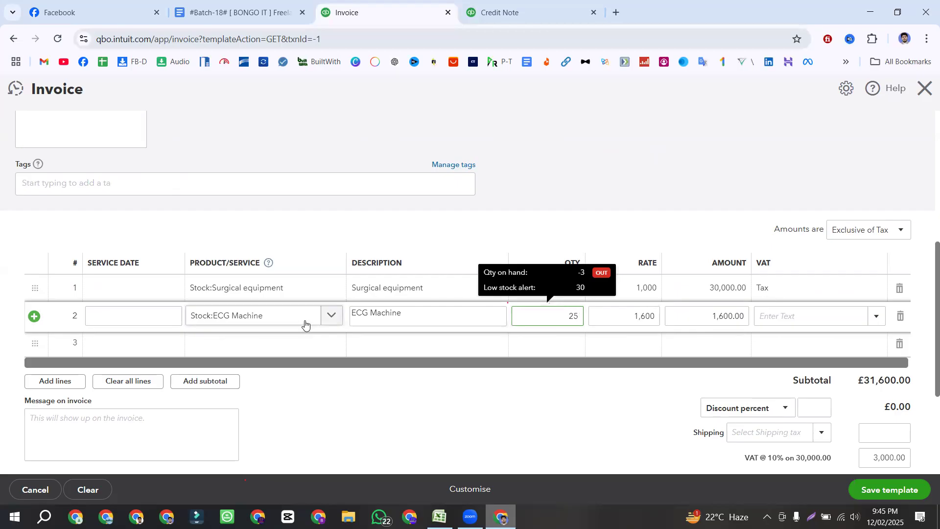
Replace the second line's product with Hand Sanitizer, set its quantity to 45 and apply VAT rate Tax (10%)
{"action": "left_click", "coordinate": [329, 316]}
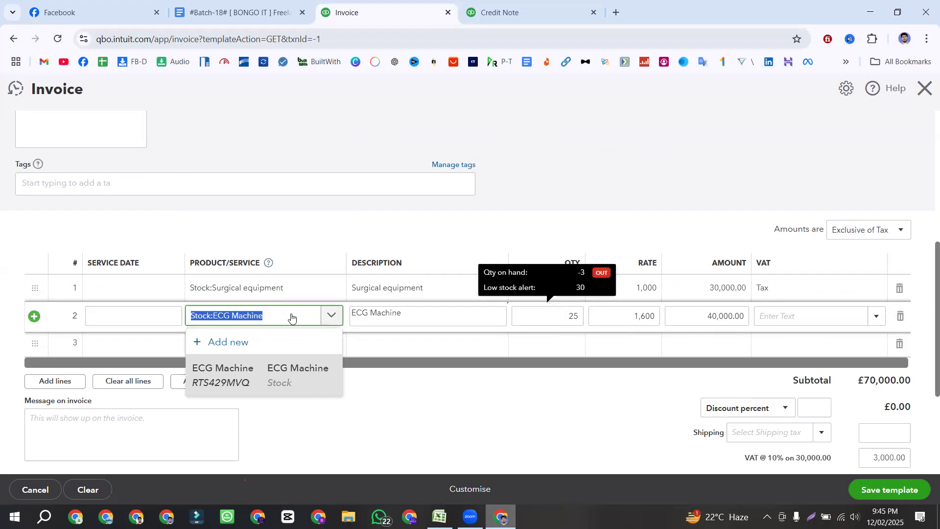
{"action": "key", "text": "BackSpace"}
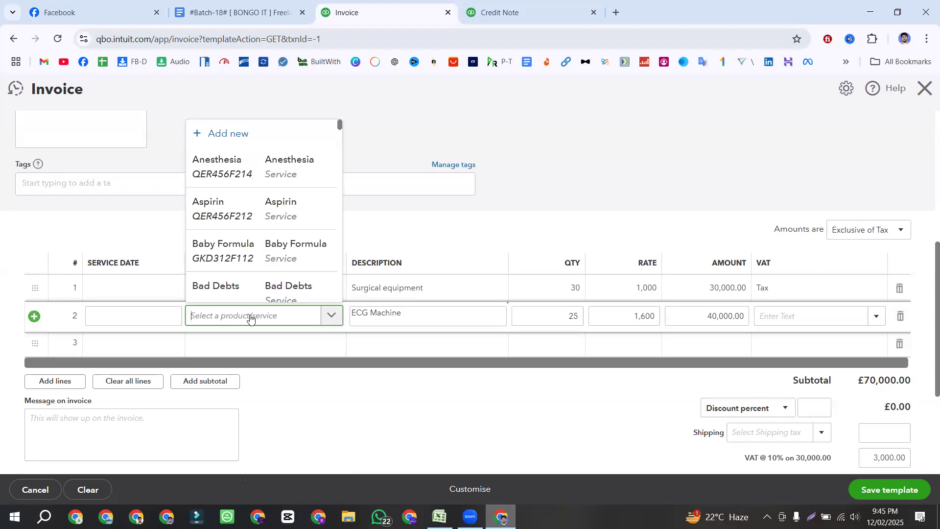
{"action": "type", "text": "hand"}
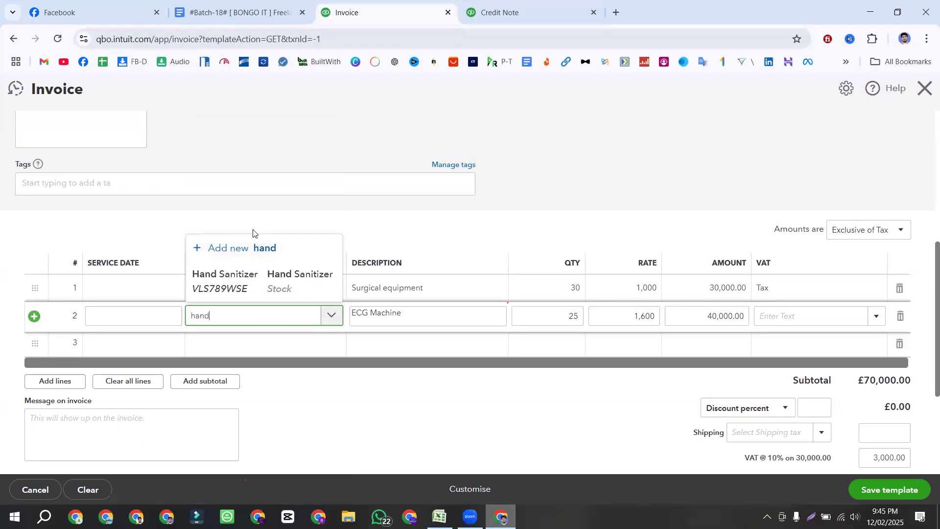
{"action": "left_click", "coordinate": [243, 281]}
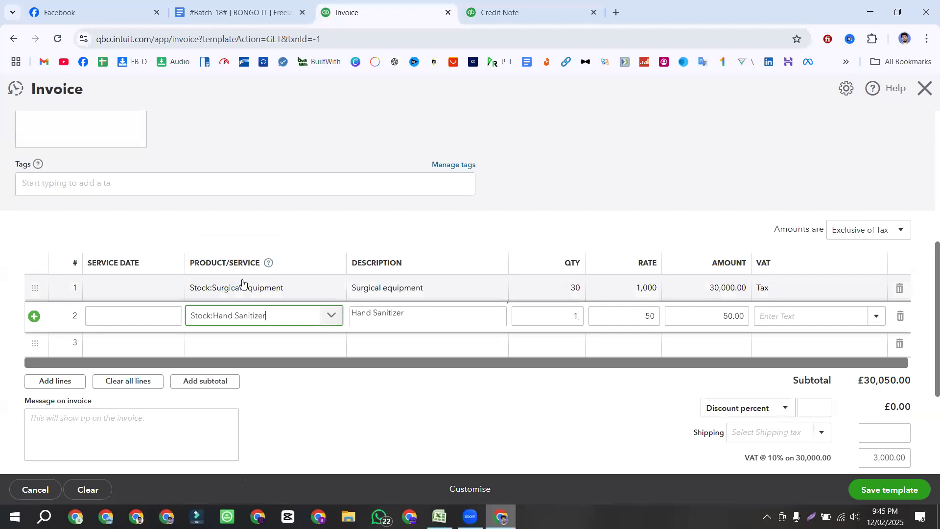
{"action": "left_click", "coordinate": [578, 317]}
{"action": "type", "text": "45"}
{"action": "left_click", "coordinate": [875, 318]}
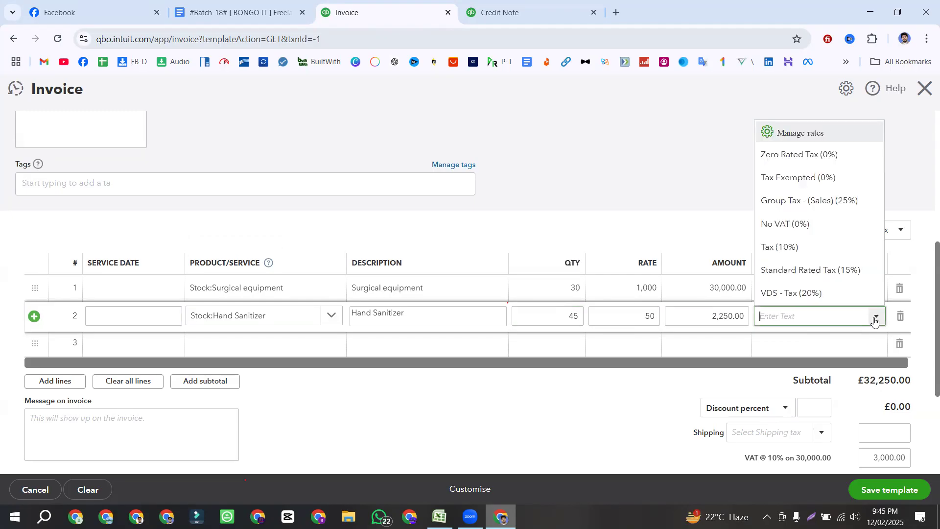
{"action": "left_click", "coordinate": [788, 247]}
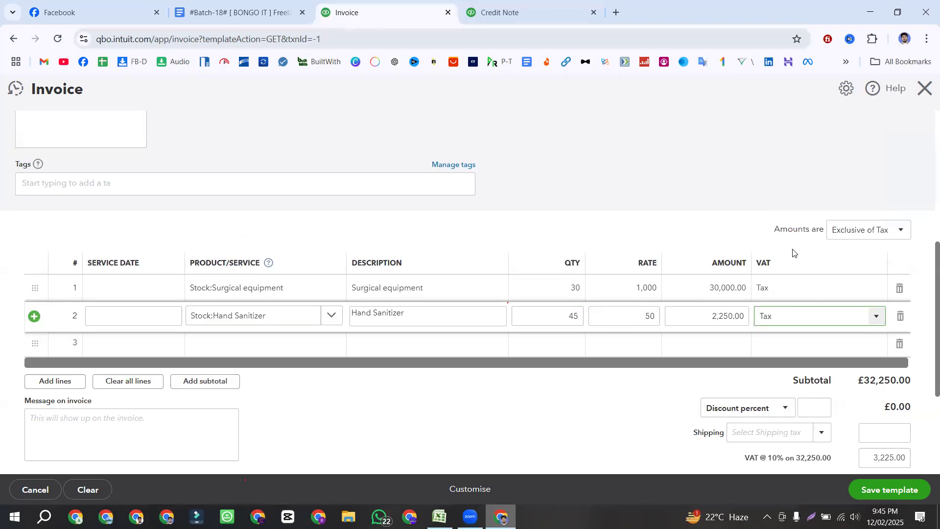
Add Electrocardiograph as the third line item with quantity 50 and VAT rate Standard Rated Tax
{"action": "left_click", "coordinate": [262, 345]}
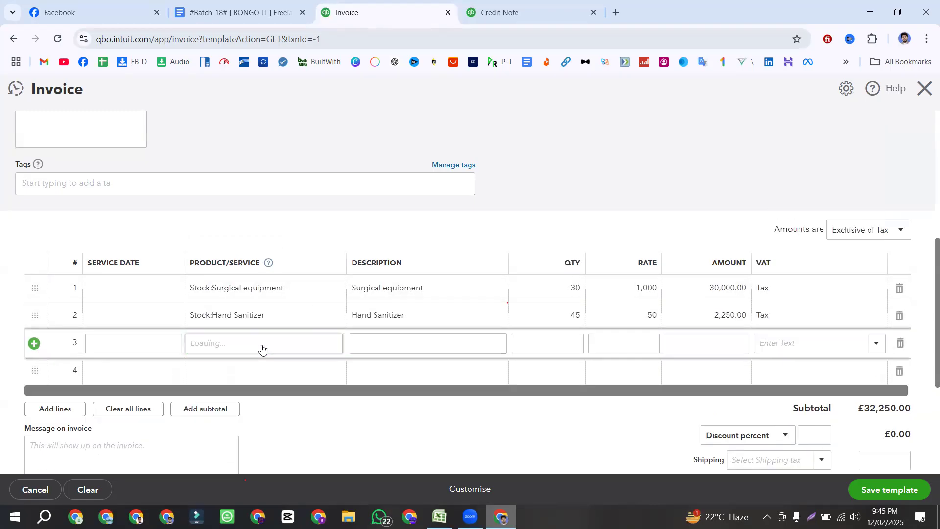
{"action": "left_click", "coordinate": [235, 344]}
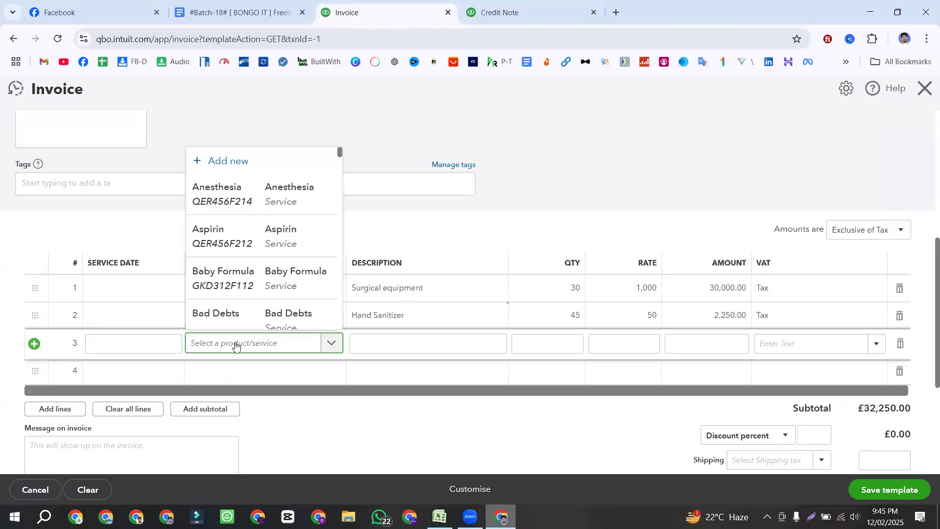
{"action": "scroll", "coordinate": [234, 289], "scroll_direction": "down", "scroll_amount": 15}
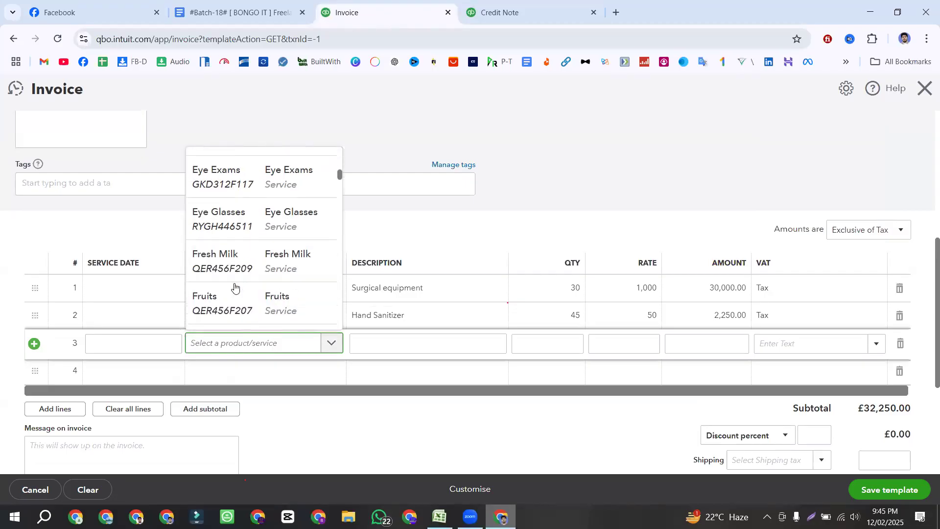
{"action": "scroll", "coordinate": [235, 287], "scroll_direction": "down", "scroll_amount": 12}
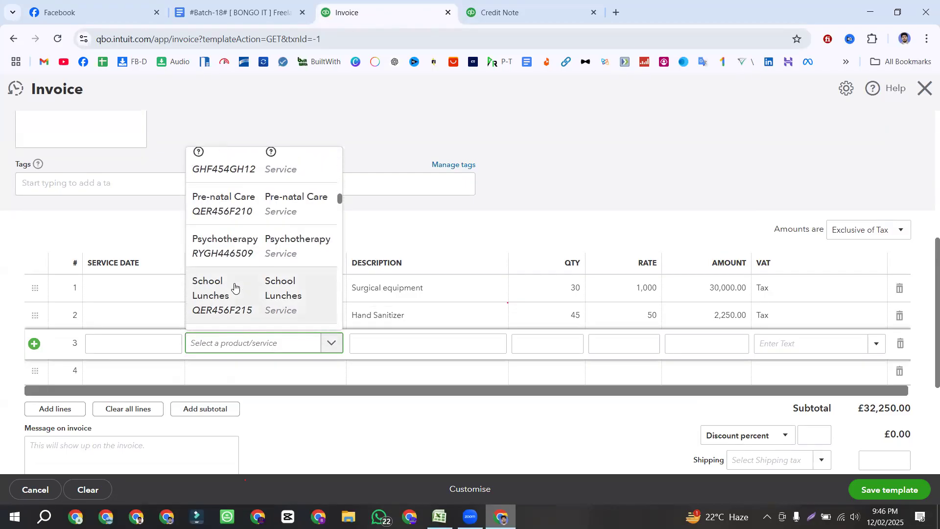
{"action": "scroll", "coordinate": [235, 287], "scroll_direction": "down", "scroll_amount": 3}
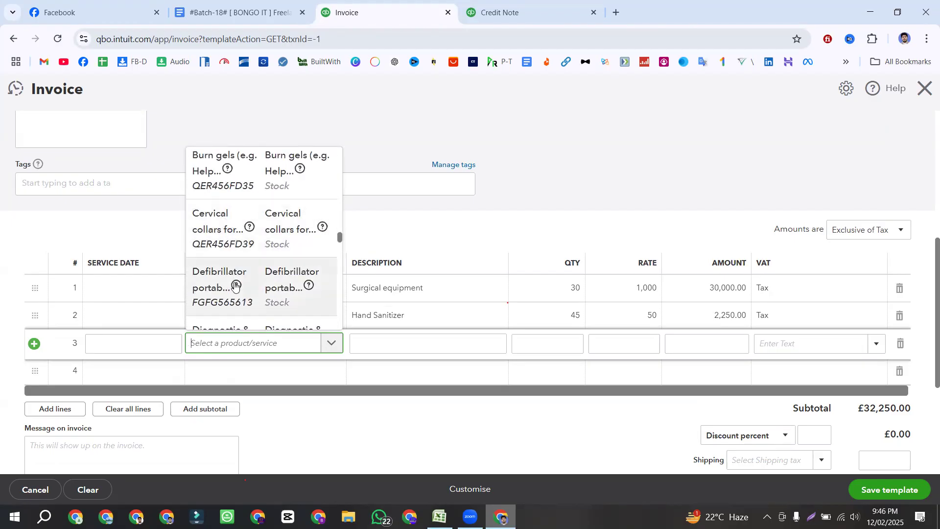
{"action": "scroll", "coordinate": [233, 286], "scroll_direction": "down", "scroll_amount": 3}
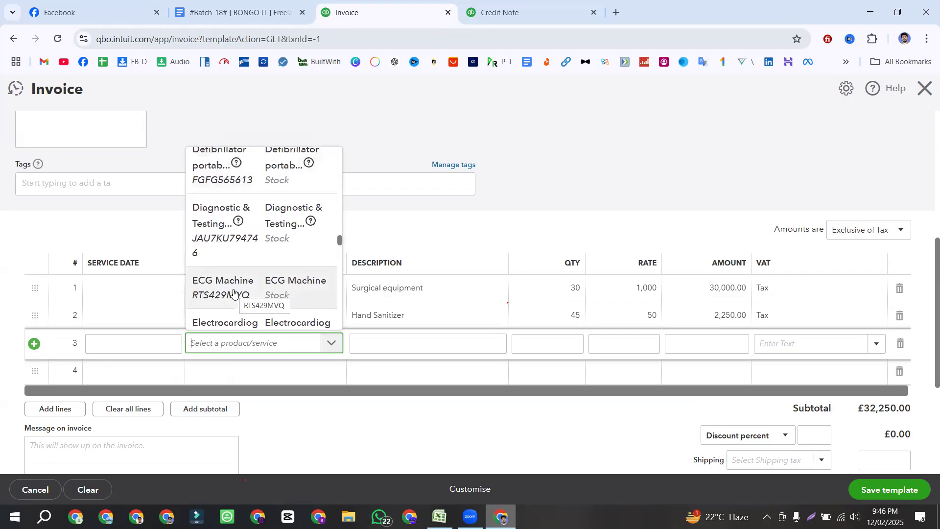
{"action": "scroll", "coordinate": [233, 293], "scroll_direction": "down", "scroll_amount": 1}
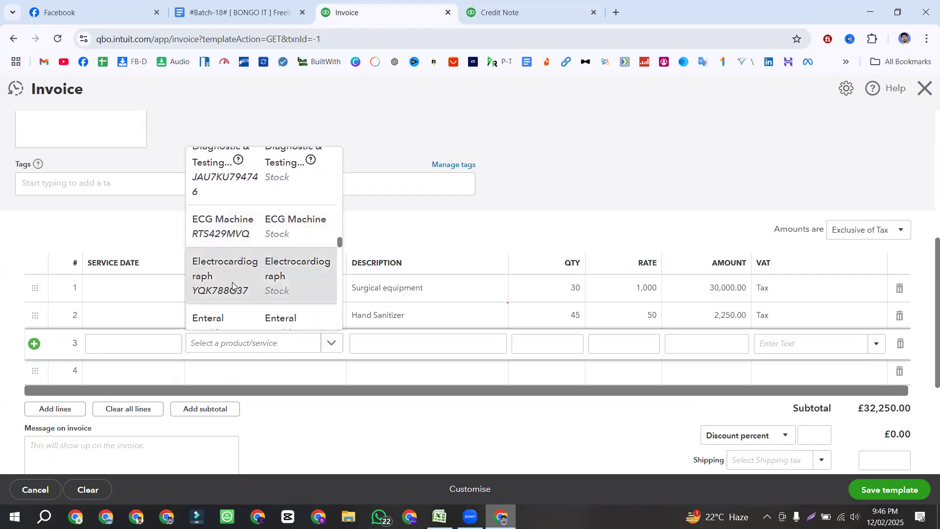
{"action": "left_click", "coordinate": [232, 286]}
{"action": "left_click", "coordinate": [578, 345]}
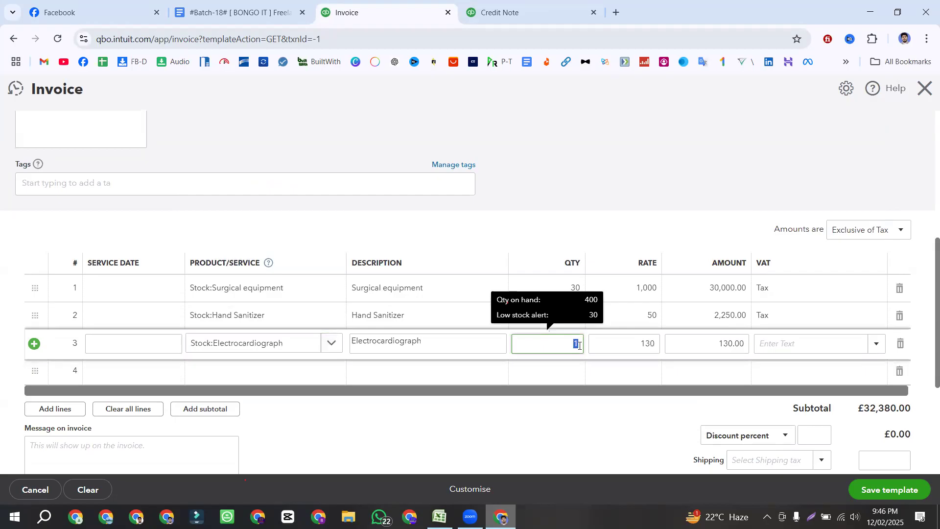
{"action": "type", "text": "50"}
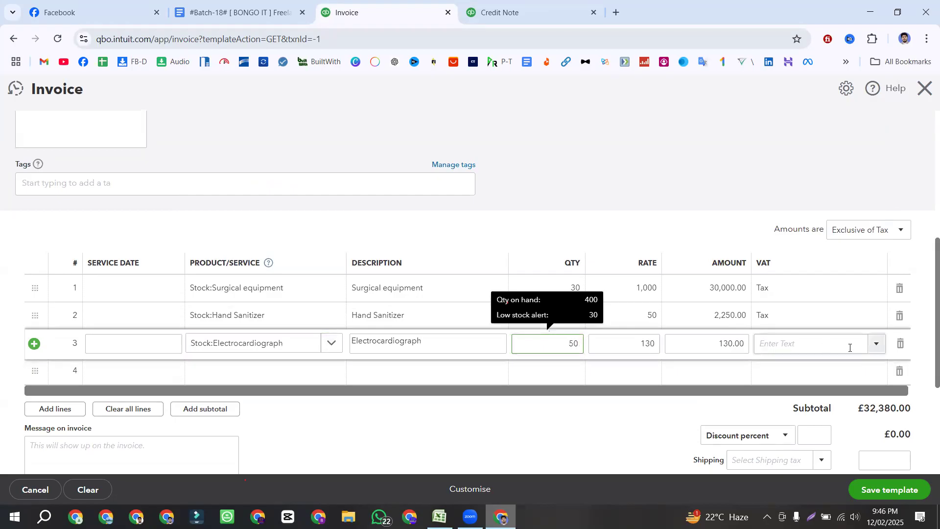
{"action": "left_click", "coordinate": [874, 344]}
{"action": "left_click", "coordinate": [832, 303]}
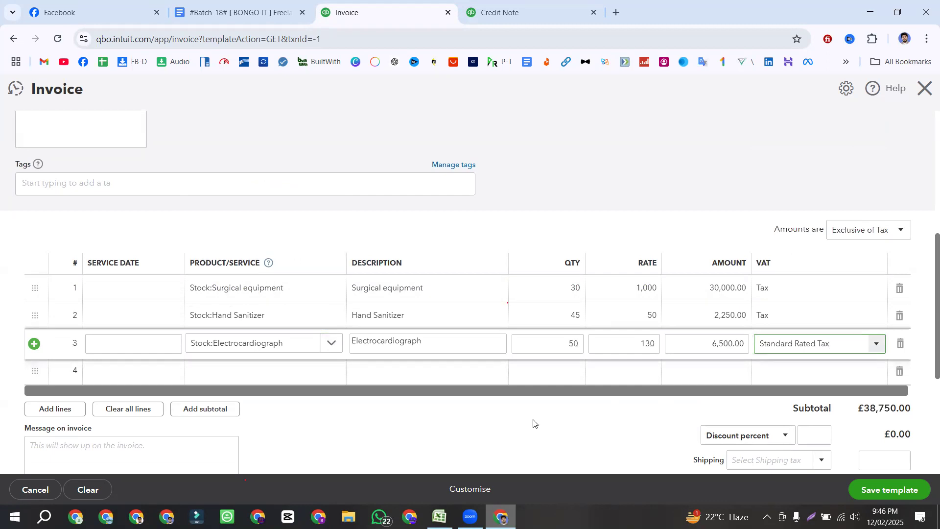
Review the schedule, terms and totals of the recurring invoice and save it as a template
{"action": "scroll", "coordinate": [533, 415], "scroll_direction": "up", "scroll_amount": 3}
{"action": "scroll", "coordinate": [533, 415], "scroll_direction": "down", "scroll_amount": 3}
{"action": "scroll", "coordinate": [494, 380], "scroll_direction": "up", "scroll_amount": 3}
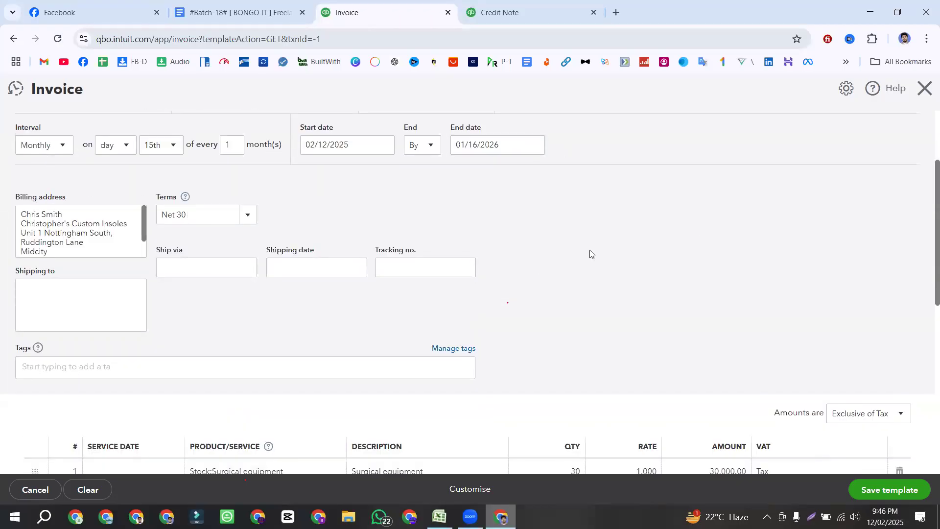
{"action": "scroll", "coordinate": [589, 253], "scroll_direction": "down", "scroll_amount": 5}
{"action": "scroll", "coordinate": [793, 374], "scroll_direction": "down", "scroll_amount": 3}
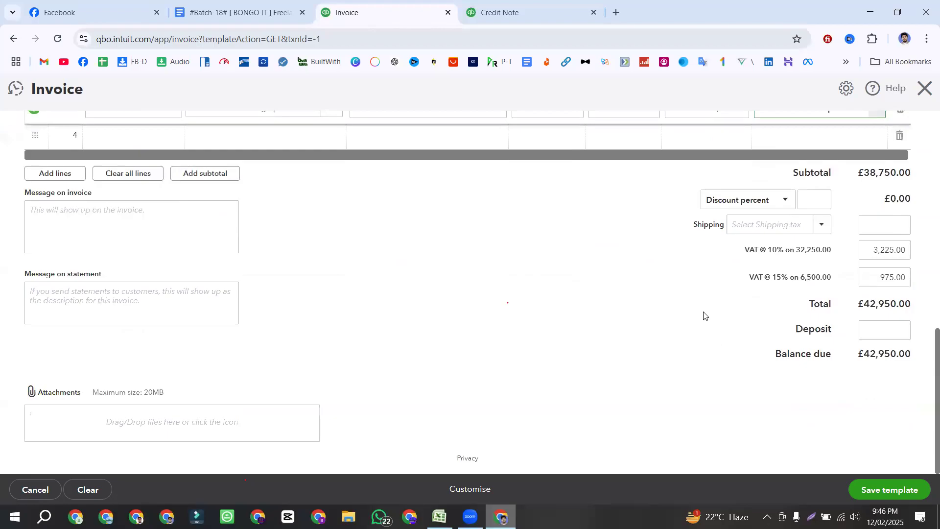
{"action": "left_click", "coordinate": [890, 491]}
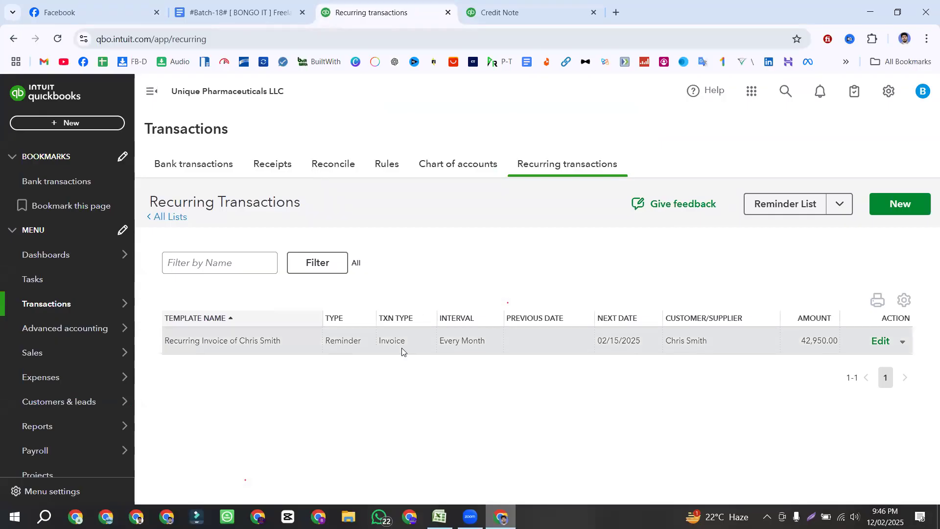
Check which transaction types a new recurring template can have and leave without creating one
{"action": "left_click", "coordinate": [912, 204]}
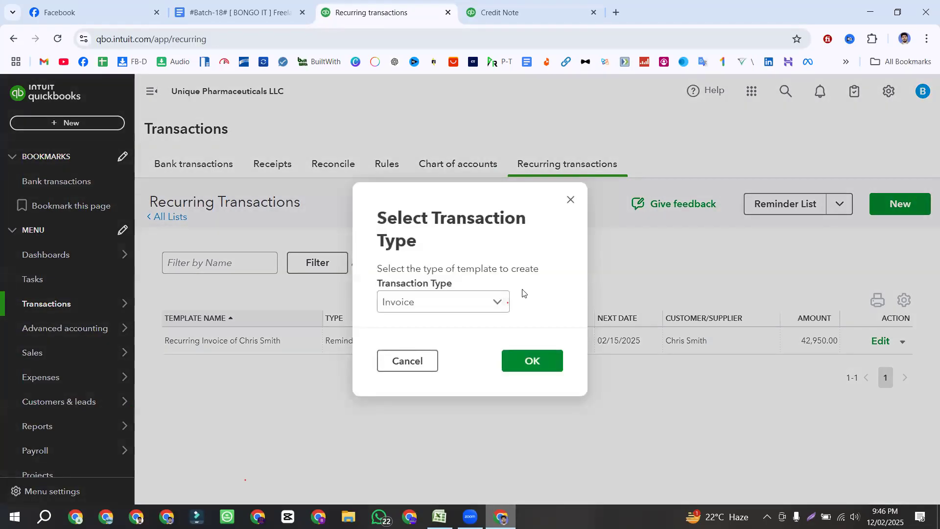
{"action": "left_click", "coordinate": [478, 300]}
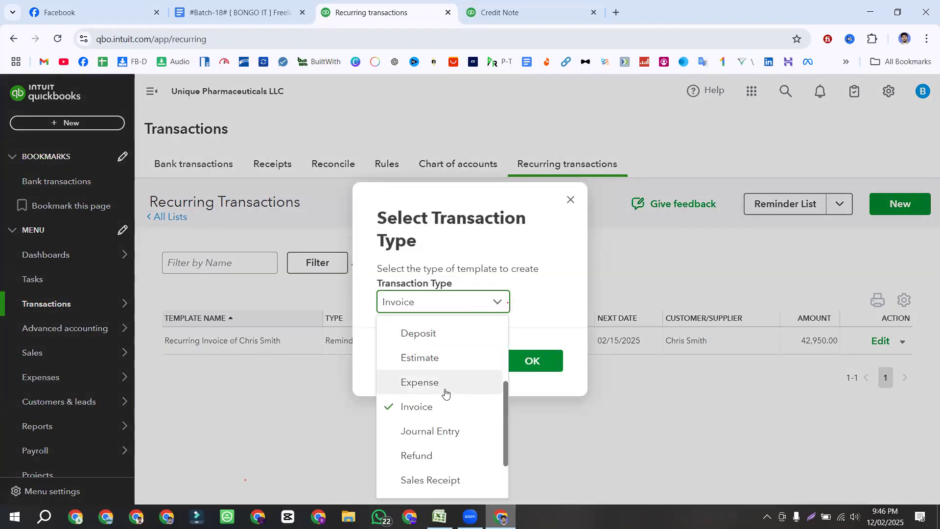
{"action": "left_click", "coordinate": [642, 276]}
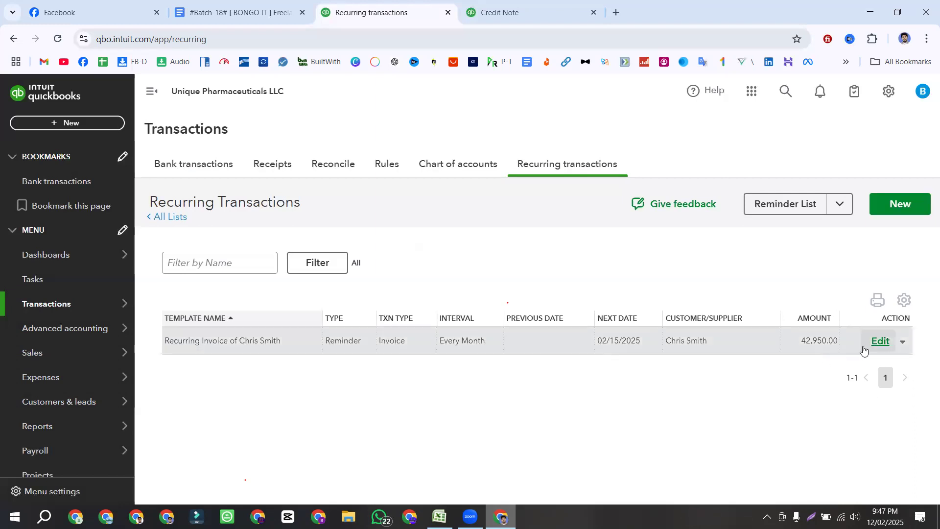
Open the saved recurring invoice template for editing, examine its line items, discount, deposit, schedule and reminder settings, and close it
{"action": "left_click", "coordinate": [880, 343]}
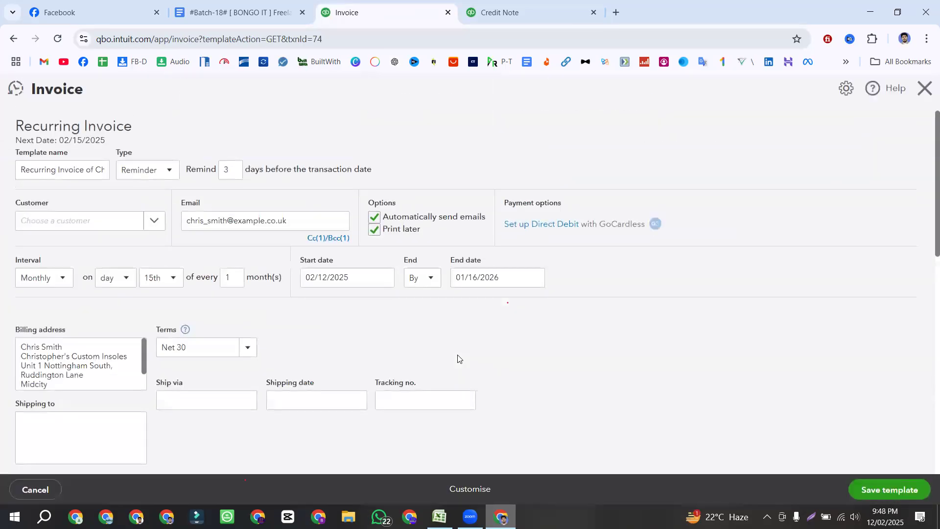
{"action": "scroll", "coordinate": [365, 321], "scroll_direction": "down", "scroll_amount": 8}
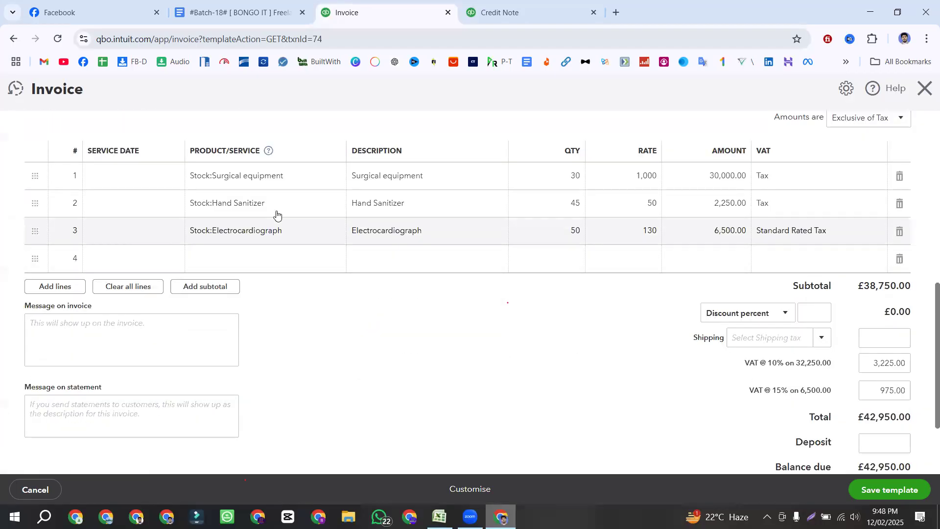
{"action": "mouse_move", "coordinate": [578, 238]}
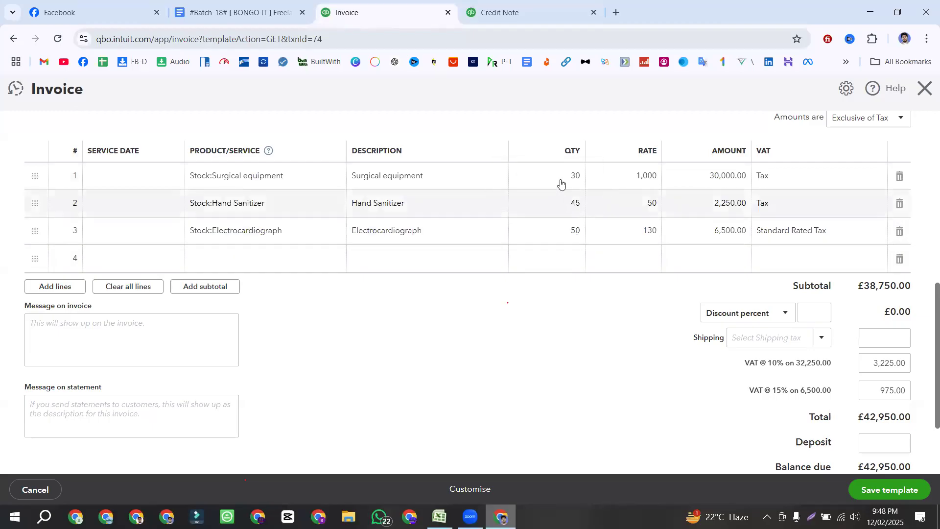
{"action": "mouse_move", "coordinate": [571, 178]}
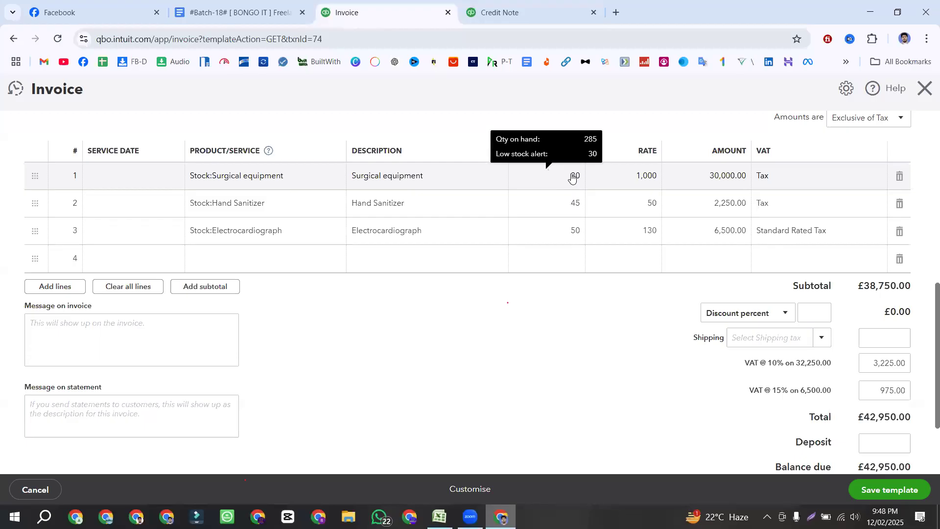
{"action": "scroll", "coordinate": [832, 343], "scroll_direction": "down", "scroll_amount": 1}
{"action": "left_click", "coordinate": [820, 253]}
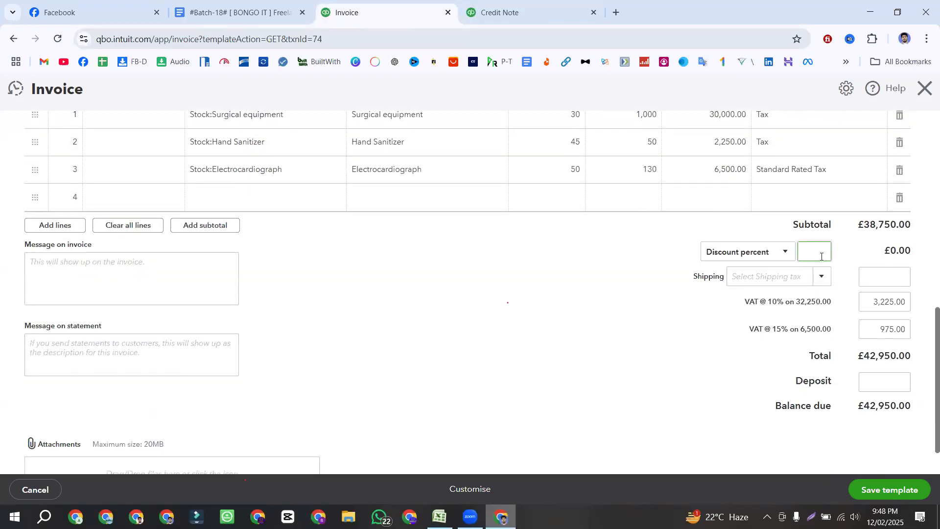
{"action": "left_click", "coordinate": [868, 381]}
{"action": "scroll", "coordinate": [881, 375], "scroll_direction": "up", "scroll_amount": 10}
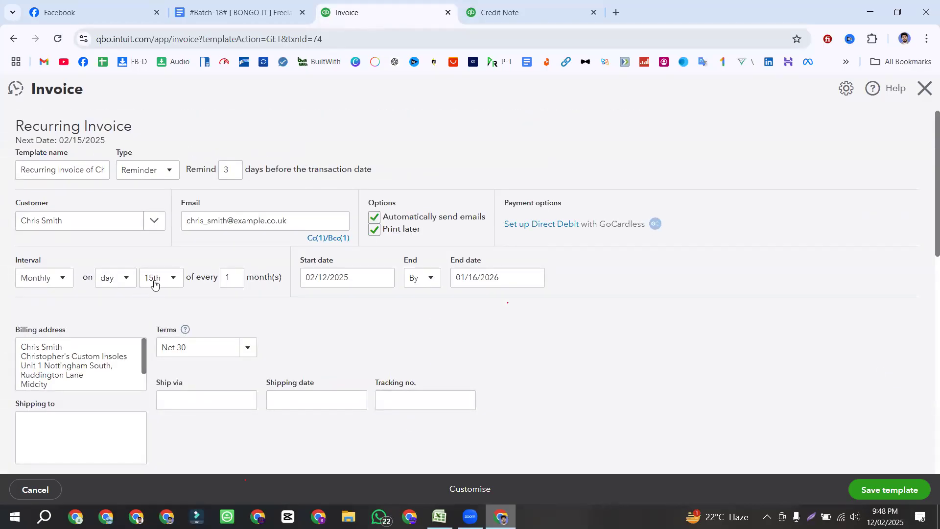
{"action": "double_click", "coordinate": [234, 168]}
{"action": "left_click", "coordinate": [927, 91]}
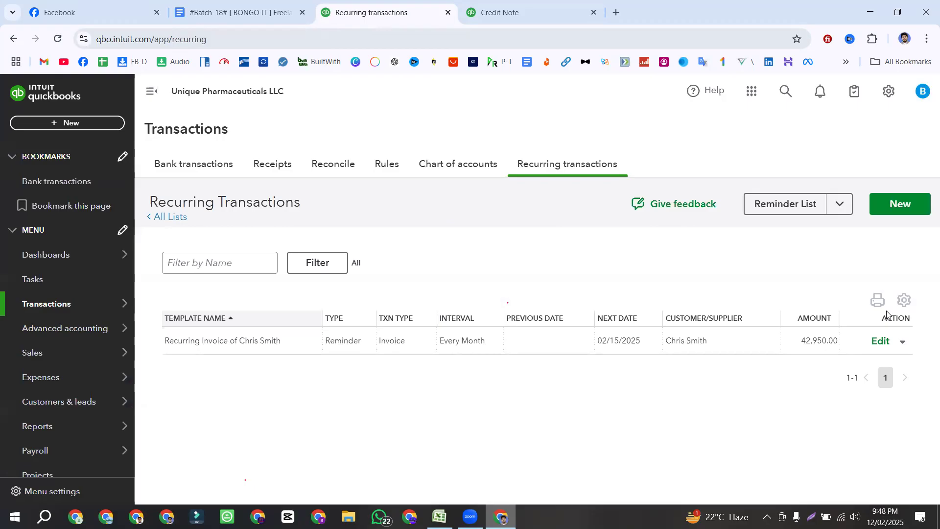
Use the recurring template to open a prefilled invoice, review its contents and close it without saving
{"action": "left_click", "coordinate": [903, 344]}
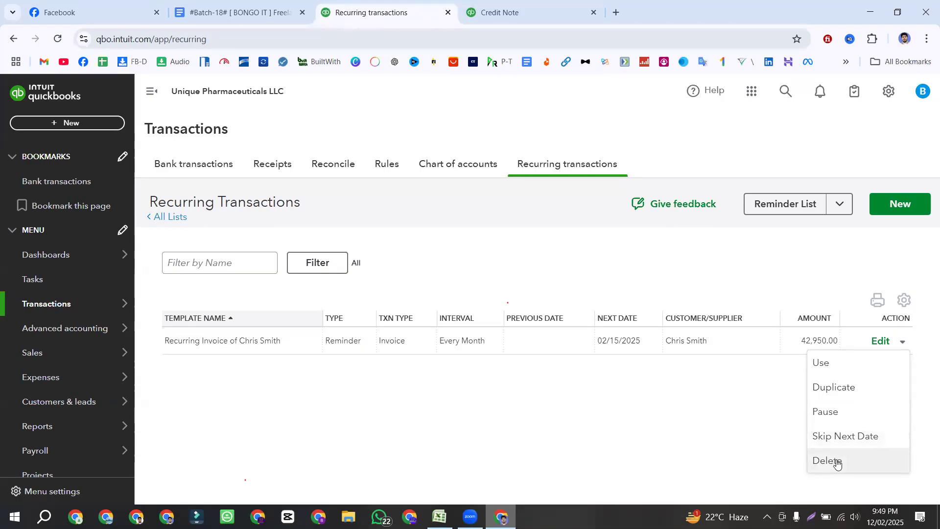
{"action": "left_click", "coordinate": [821, 362]}
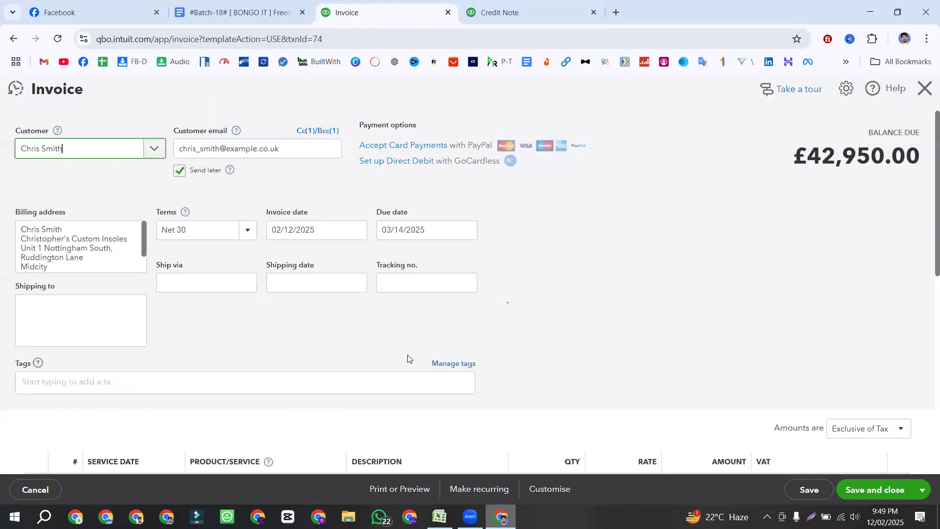
{"action": "scroll", "coordinate": [408, 358], "scroll_direction": "down", "scroll_amount": 8}
{"action": "scroll", "coordinate": [408, 358], "scroll_direction": "up", "scroll_amount": 4}
{"action": "scroll", "coordinate": [408, 358], "scroll_direction": "up", "scroll_amount": 4}
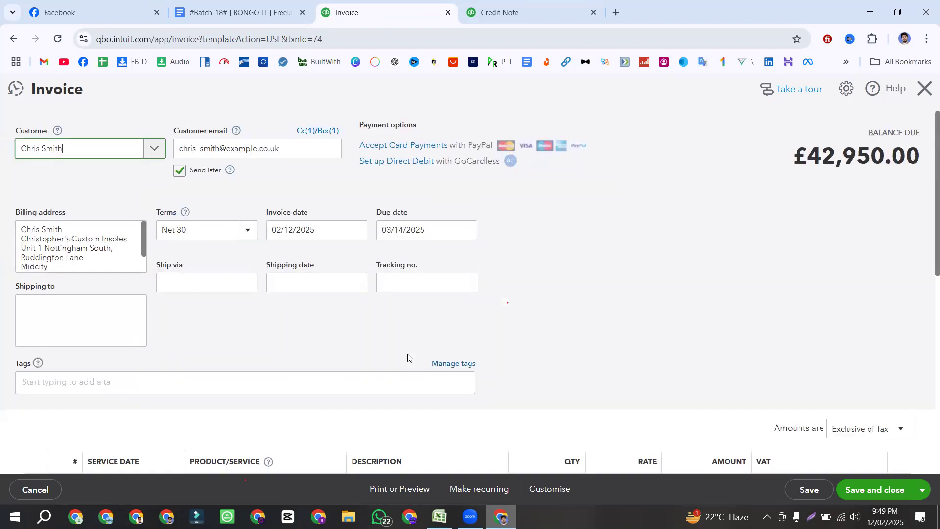
{"action": "left_click", "coordinate": [927, 92]}
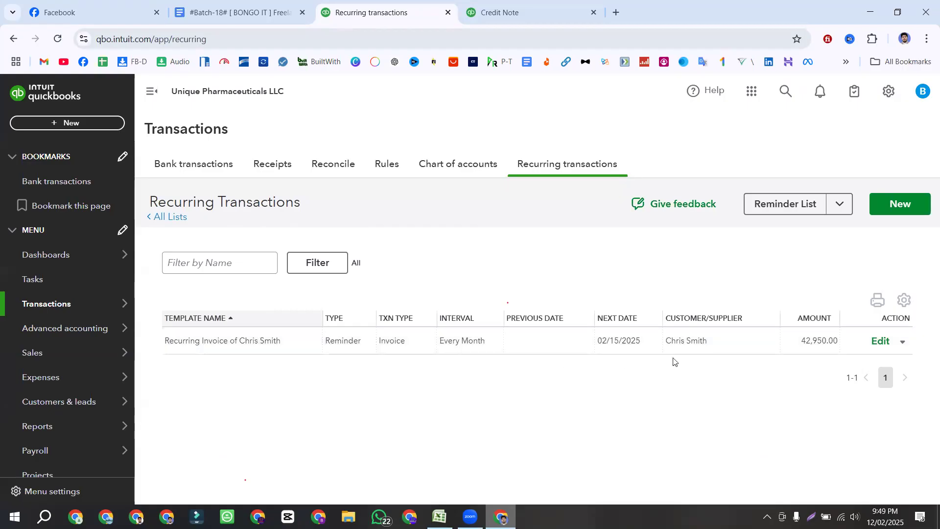
Check the actions available for the recurring template and use it again to open a prefilled invoice
{"action": "left_click", "coordinate": [903, 341]}
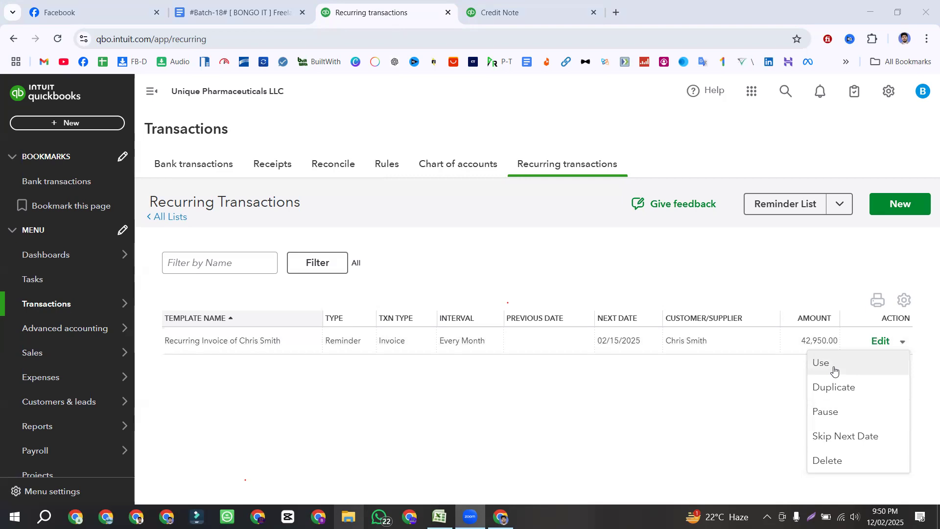
{"action": "left_click", "coordinate": [719, 389]}
{"action": "left_click", "coordinate": [904, 346]}
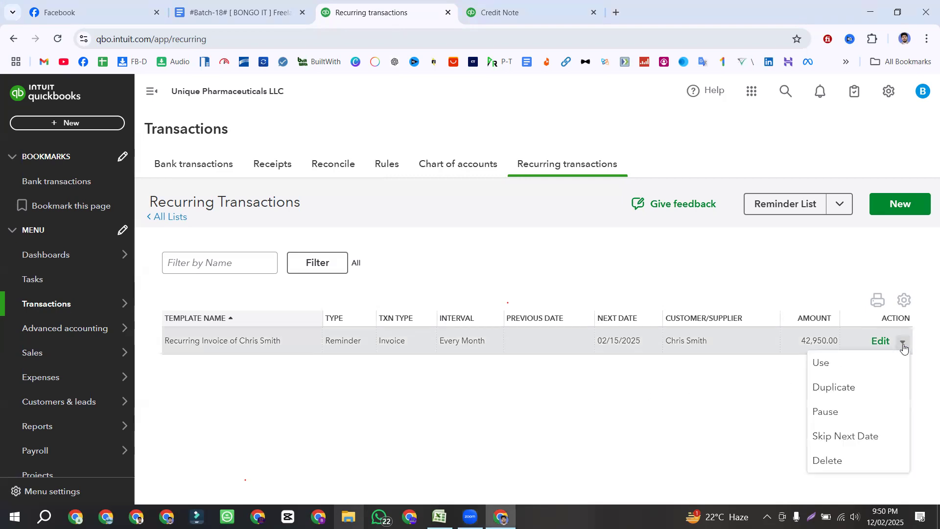
{"action": "left_click", "coordinate": [855, 368]}
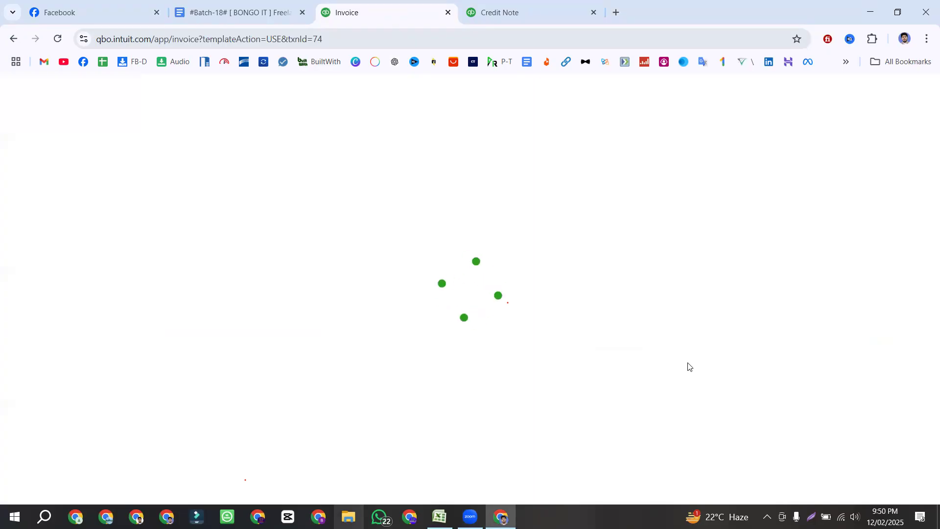
Switch to the Google Docs class outline and highlight the Customer Statement topic under Managing Sales
{"action": "left_click", "coordinate": [238, 11]}
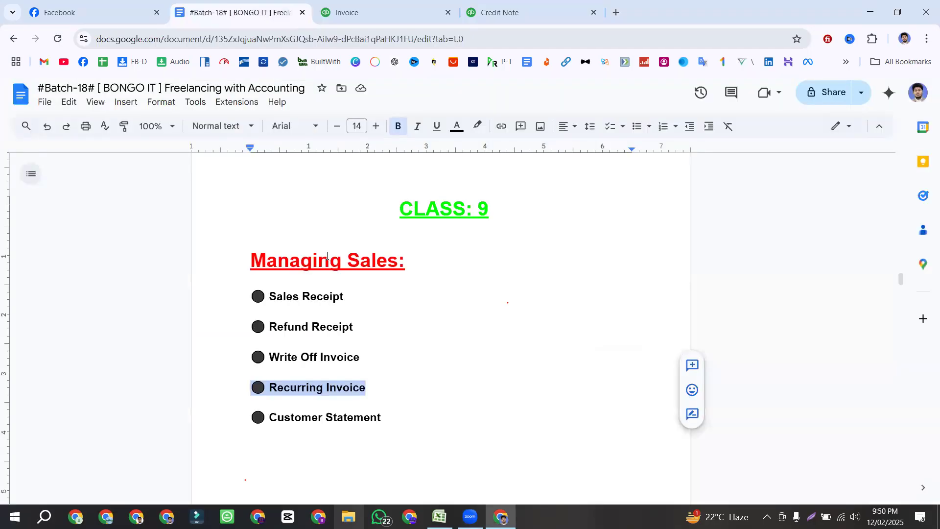
{"action": "left_click", "coordinate": [381, 385]}
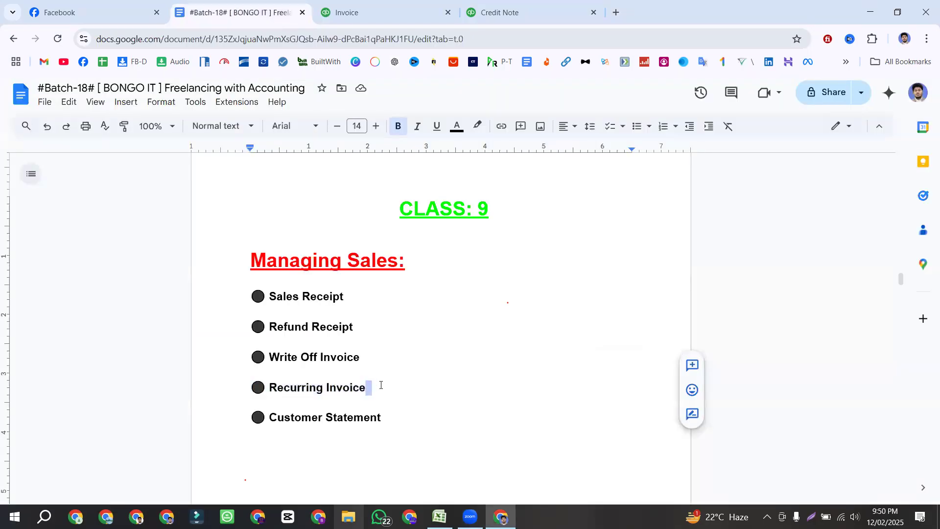
{"action": "left_click_drag", "start_coordinate": [384, 417], "coordinate": [248, 417]}
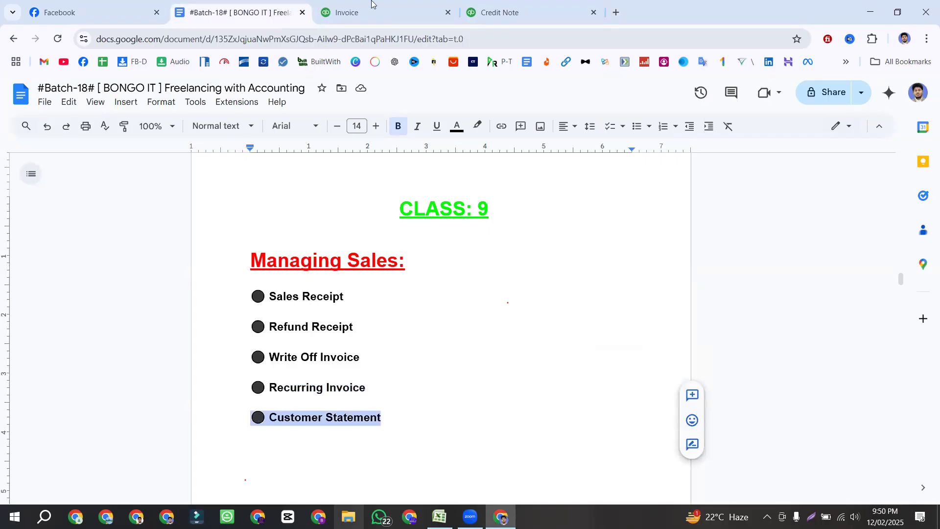
Switch back to QuickBooks and close the prefilled invoice without saving it
{"action": "left_click", "coordinate": [372, 3]}
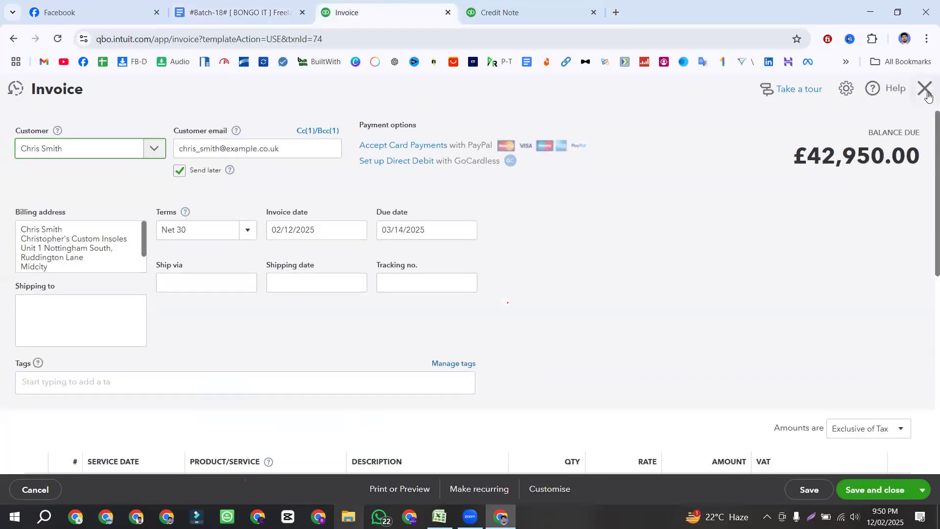
{"action": "left_click", "coordinate": [928, 95]}
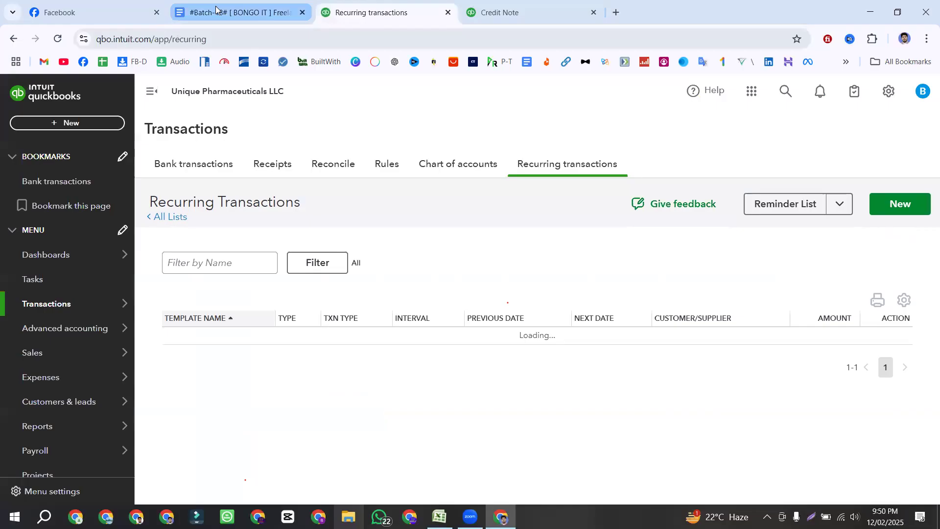
Switch to the Google Docs class outline and highlight the Customer Statement topic again
{"action": "left_click", "coordinate": [216, 8]}
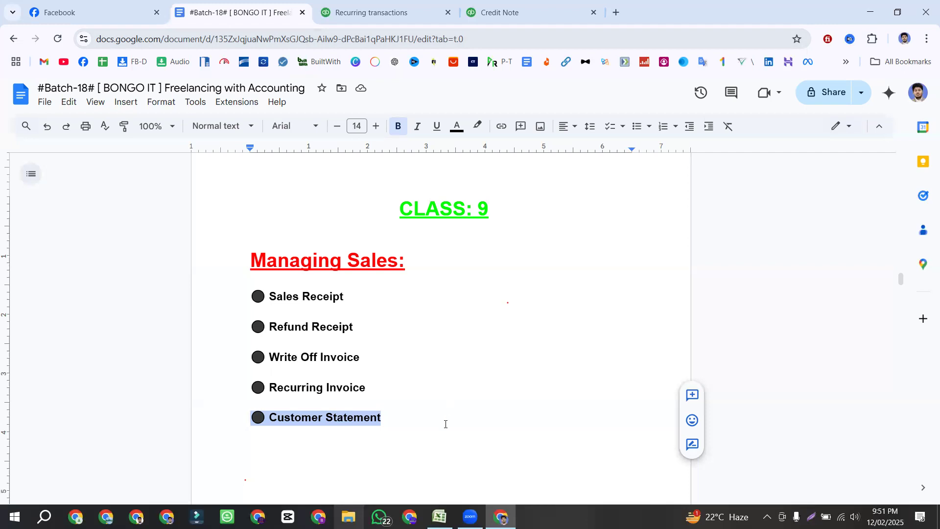
{"action": "left_click", "coordinate": [415, 422]}
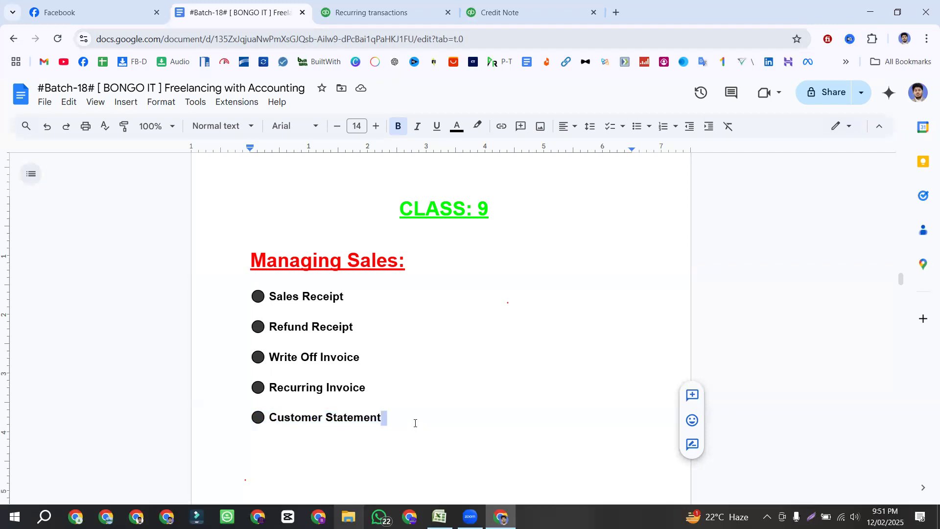
{"action": "left_click", "coordinate": [416, 423]}
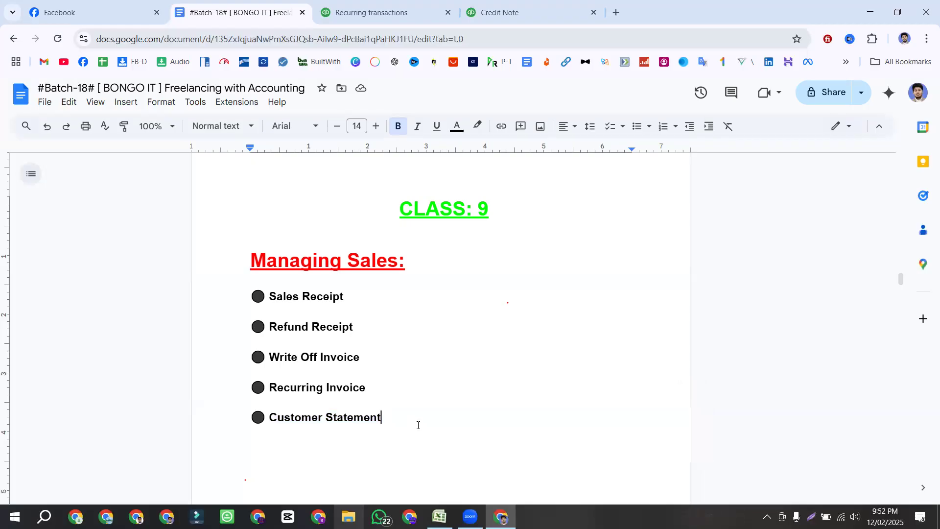
{"action": "left_click_drag", "start_coordinate": [409, 417], "coordinate": [252, 417]}
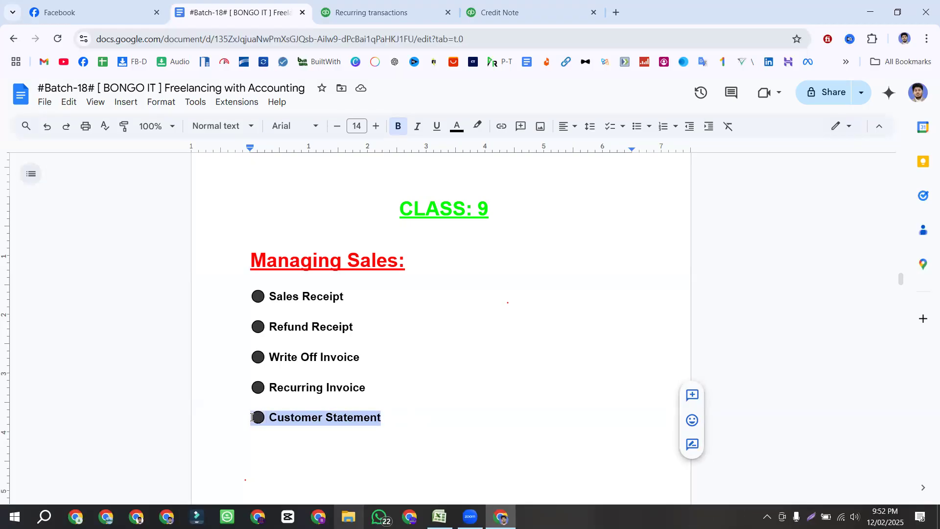
Switch back to QuickBooks and open the list of sales customers
{"action": "left_click", "coordinate": [357, 13]}
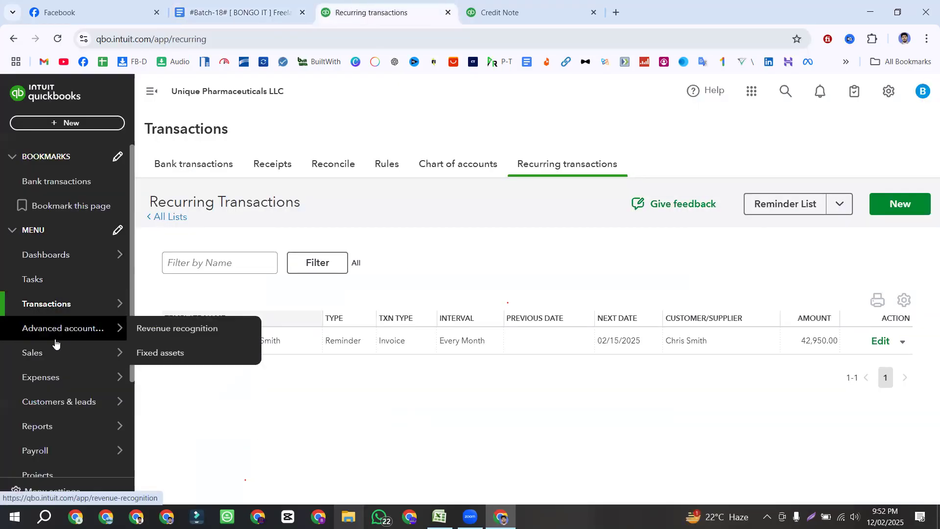
{"action": "mouse_move", "coordinate": [54, 352]}
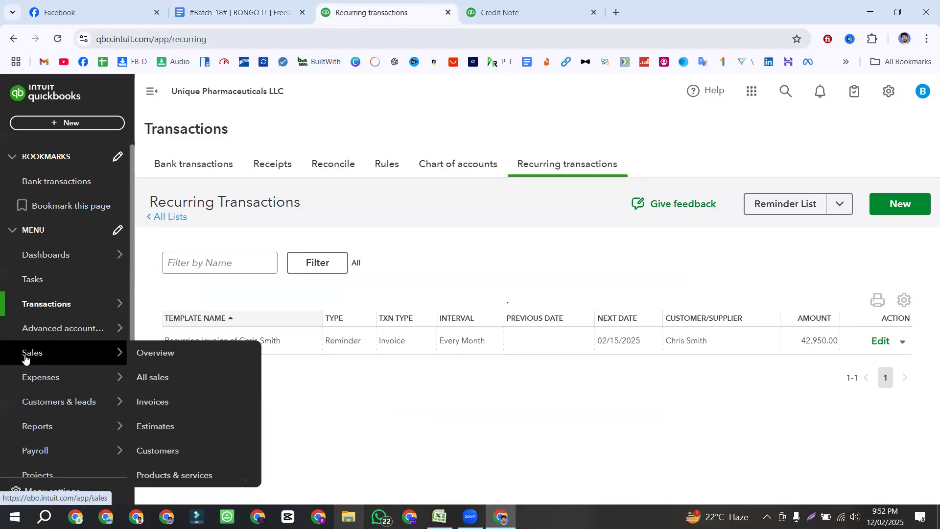
{"action": "left_click", "coordinate": [159, 449]}
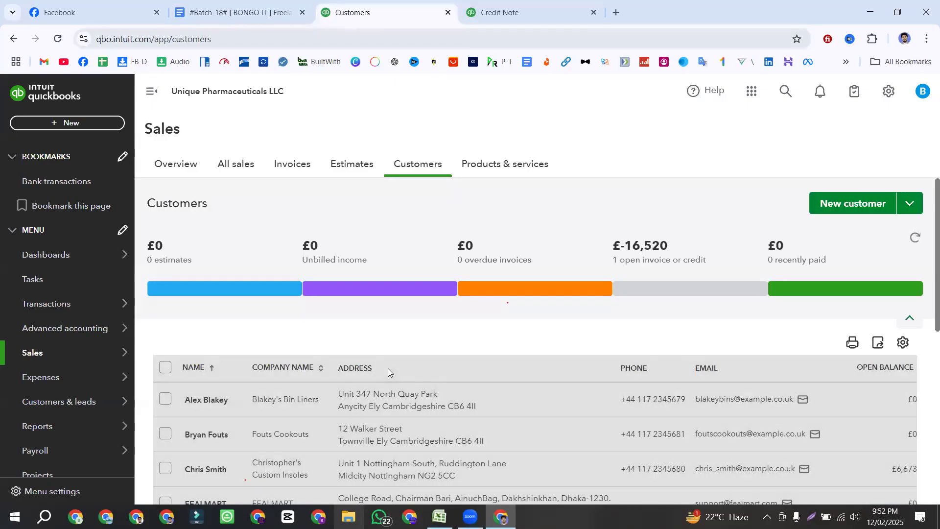
{"action": "scroll", "coordinate": [343, 367], "scroll_direction": "down", "scroll_amount": 1}
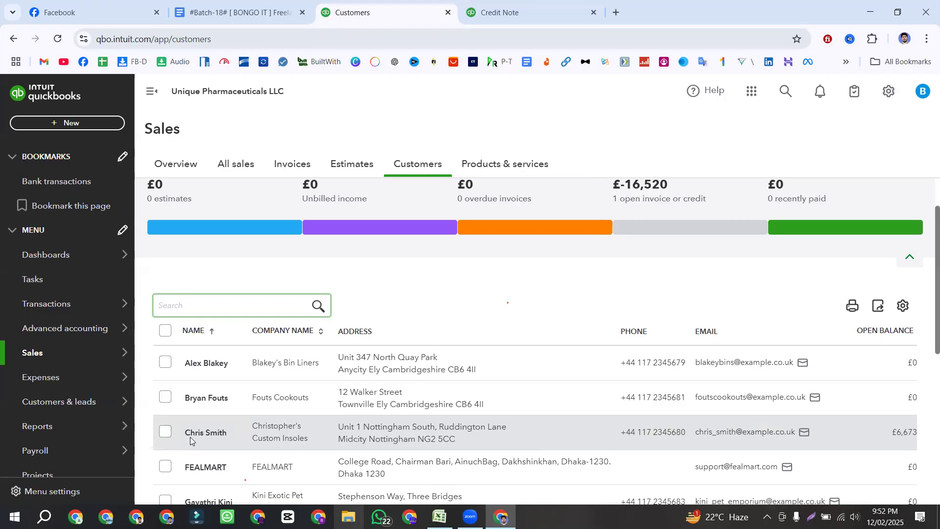
Select the customer with an open balance, check the available batch actions and clear the selection
{"action": "left_click", "coordinate": [164, 432]}
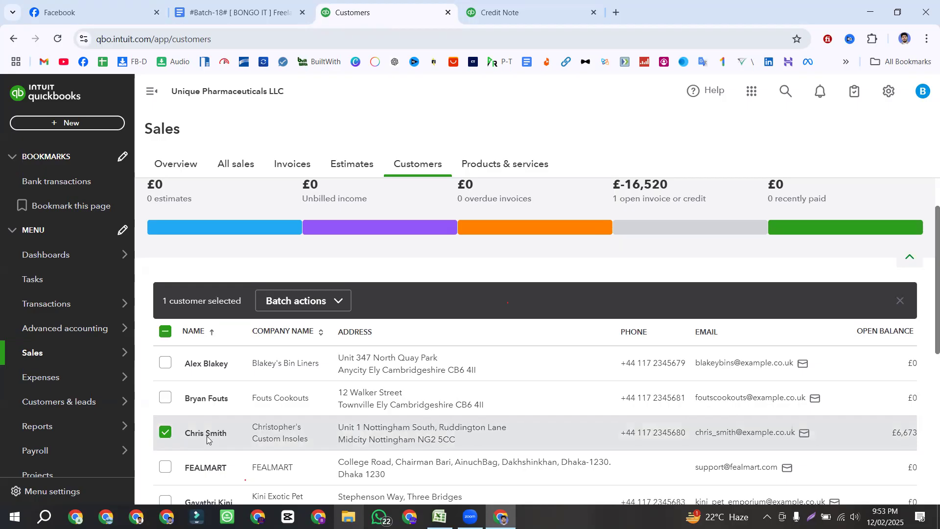
{"action": "left_click", "coordinate": [340, 303]}
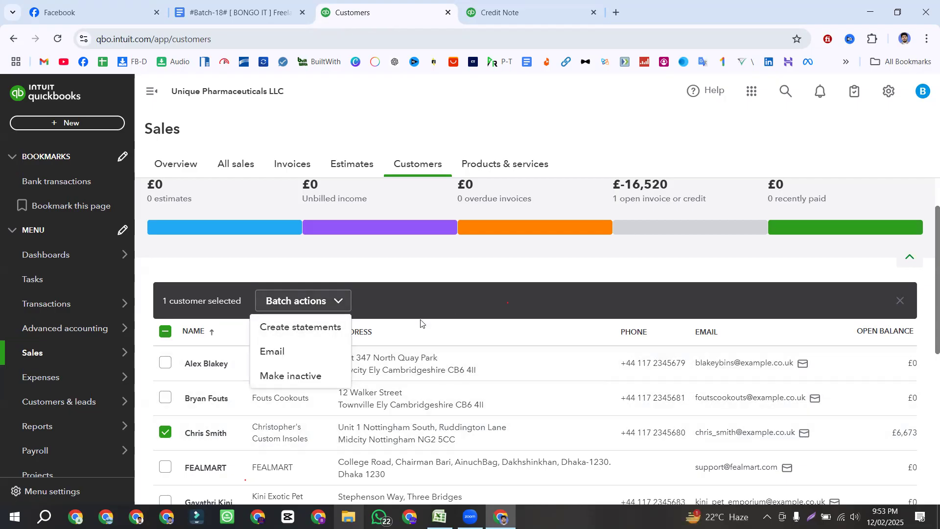
{"action": "left_click", "coordinate": [167, 432]}
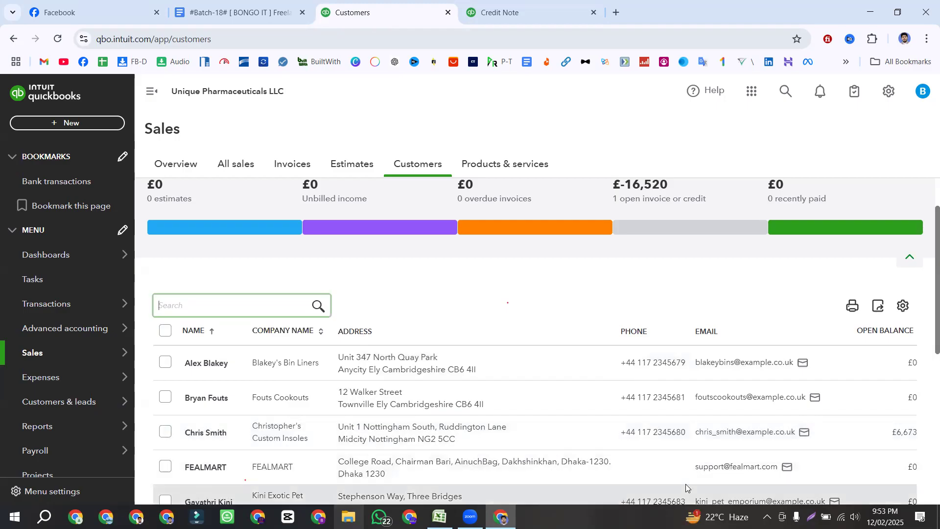
Examine the open balance and action columns of the customer list
{"action": "scroll", "coordinate": [685, 485], "scroll_direction": "down", "scroll_amount": 7}
{"action": "left_click_drag", "start_coordinate": [633, 373], "coordinate": [771, 376]}
{"action": "scroll", "coordinate": [488, 333], "scroll_direction": "up", "scroll_amount": 5}
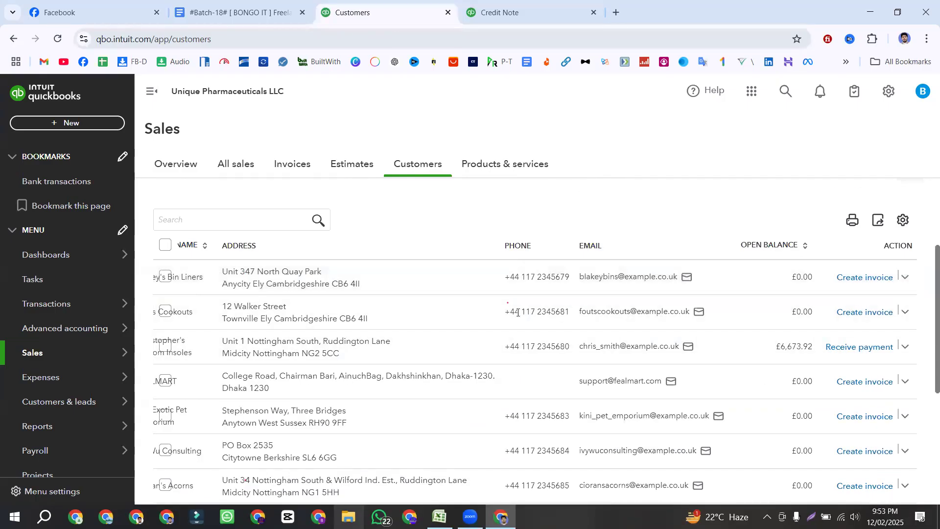
{"action": "scroll", "coordinate": [421, 254], "scroll_direction": "down", "scroll_amount": 5}
{"action": "left_click_drag", "start_coordinate": [517, 378], "coordinate": [261, 378]}
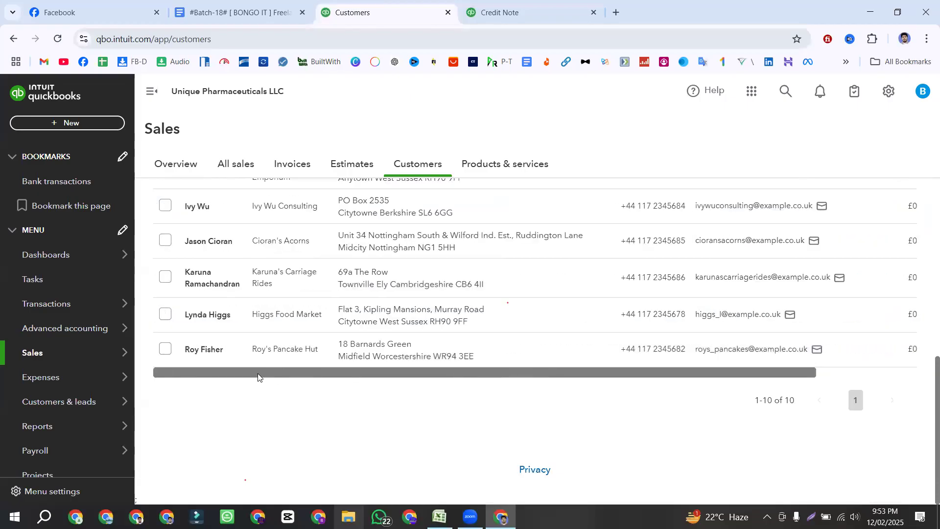
{"action": "scroll", "coordinate": [346, 344], "scroll_direction": "up", "scroll_amount": 7}
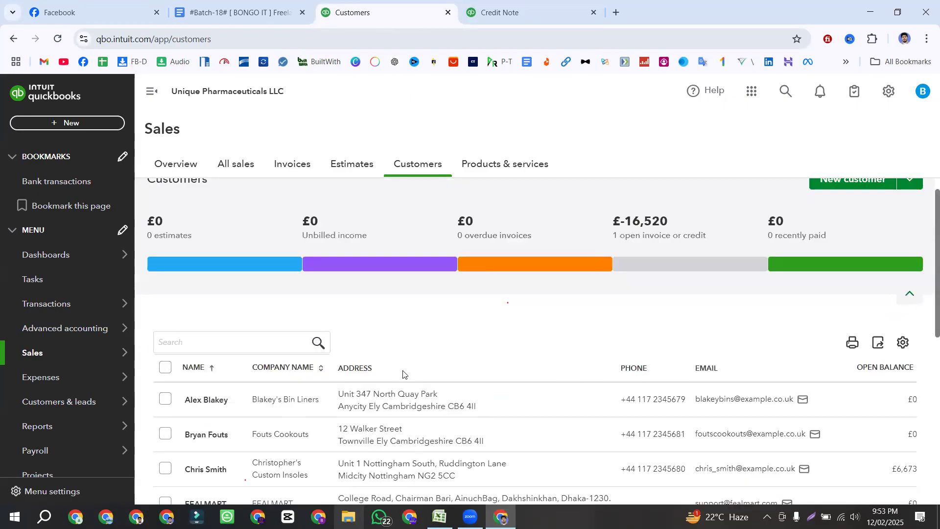
Sort the customers by company name and start a statement for the customer at Christopher's Custom Insoles
{"action": "left_click", "coordinate": [322, 369]}
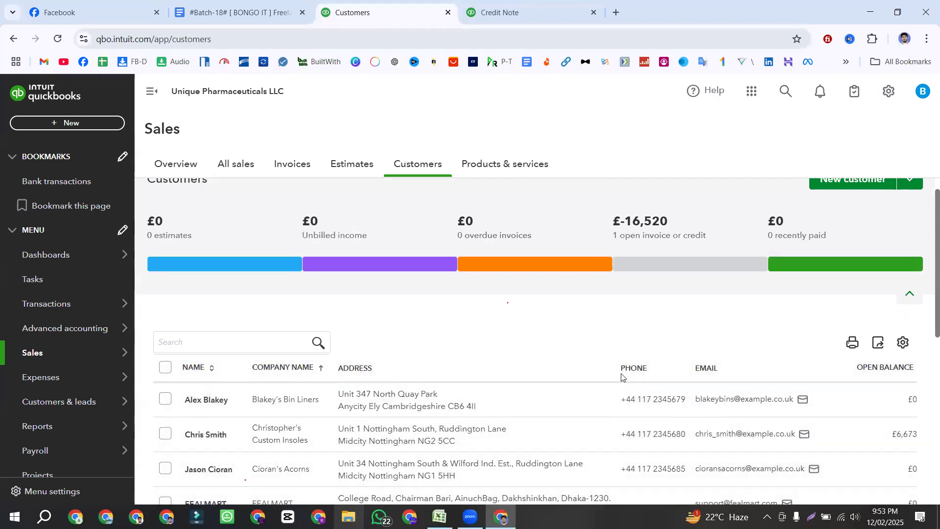
{"action": "scroll", "coordinate": [546, 357], "scroll_direction": "down", "scroll_amount": 1}
{"action": "scroll", "coordinate": [547, 357], "scroll_direction": "down", "scroll_amount": 7}
{"action": "scroll", "coordinate": [444, 333], "scroll_direction": "up", "scroll_amount": 4}
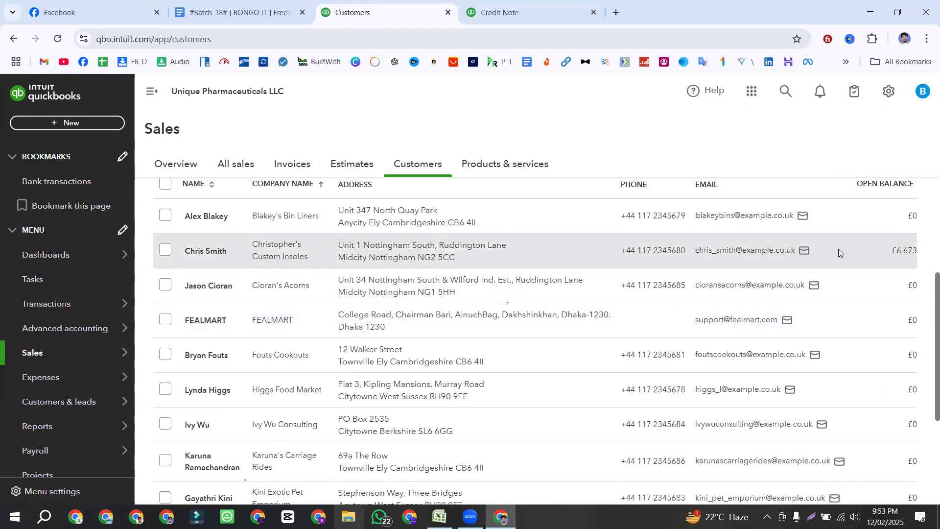
{"action": "scroll", "coordinate": [651, 479], "scroll_direction": "down", "scroll_amount": 3}
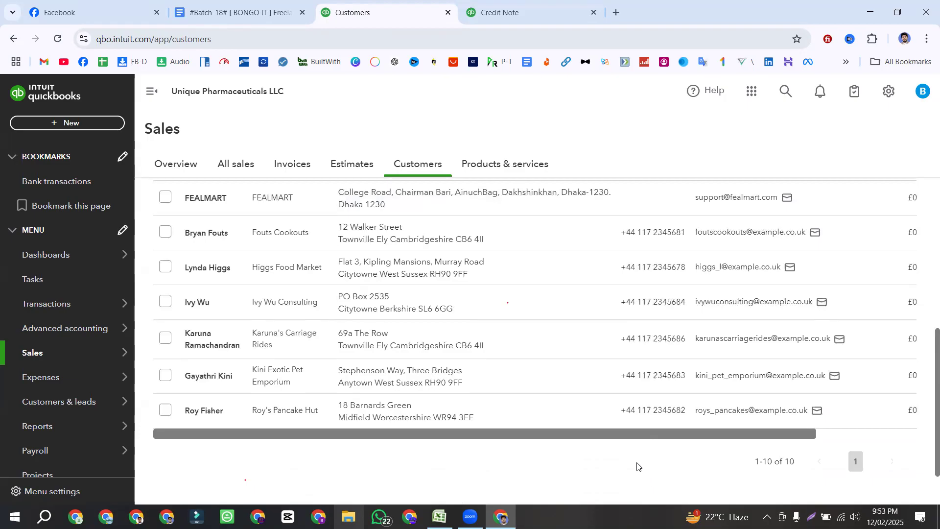
{"action": "left_click_drag", "start_coordinate": [623, 435], "coordinate": [805, 431]}
{"action": "scroll", "coordinate": [741, 360], "scroll_direction": "up", "scroll_amount": 3}
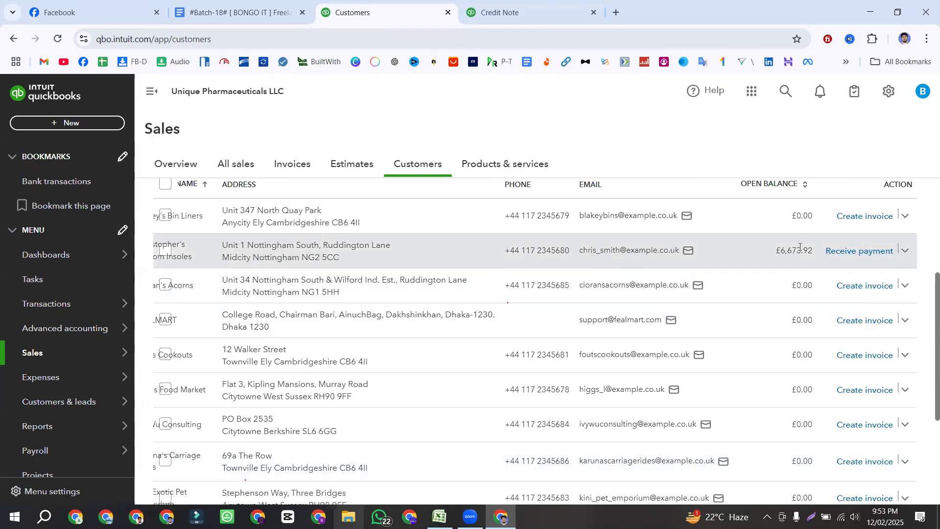
{"action": "left_click", "coordinate": [905, 250]}
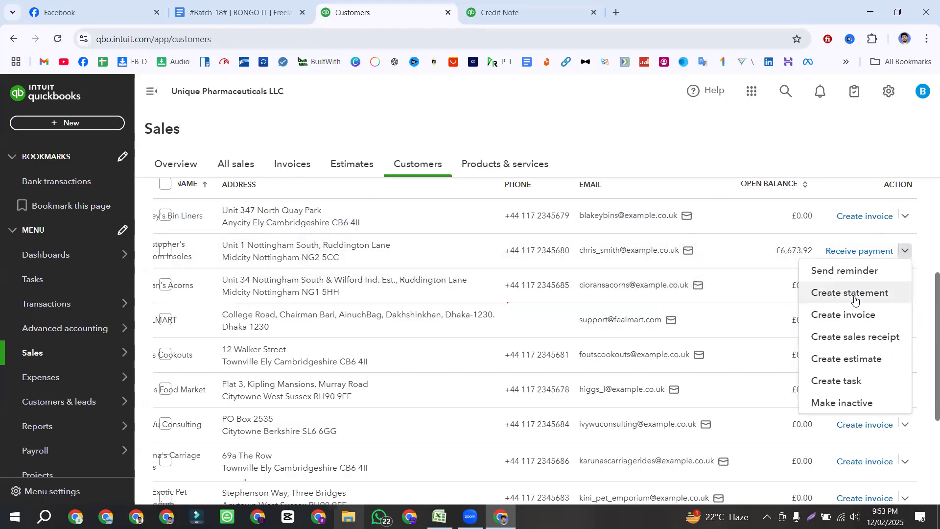
{"action": "left_click", "coordinate": [842, 293]}
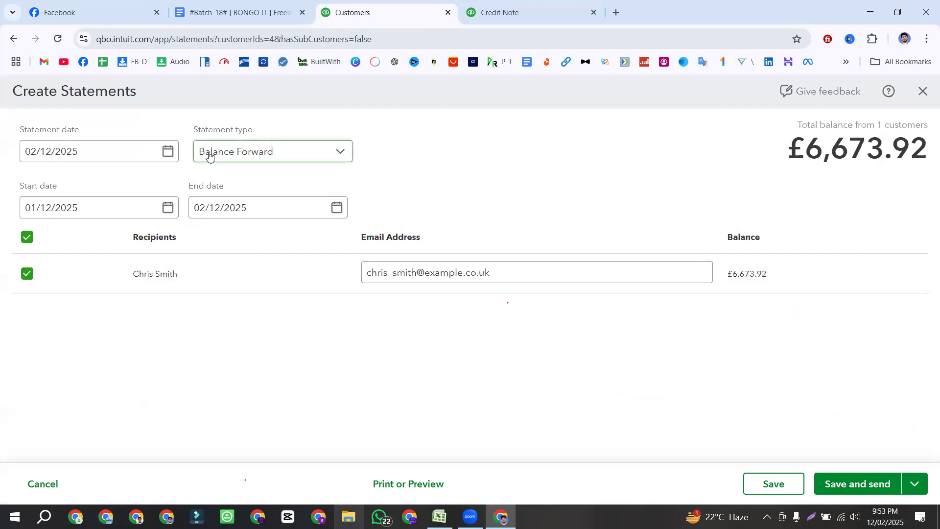
Review the available statement types and highlight the total balance on the statement form
{"action": "left_click", "coordinate": [332, 154]}
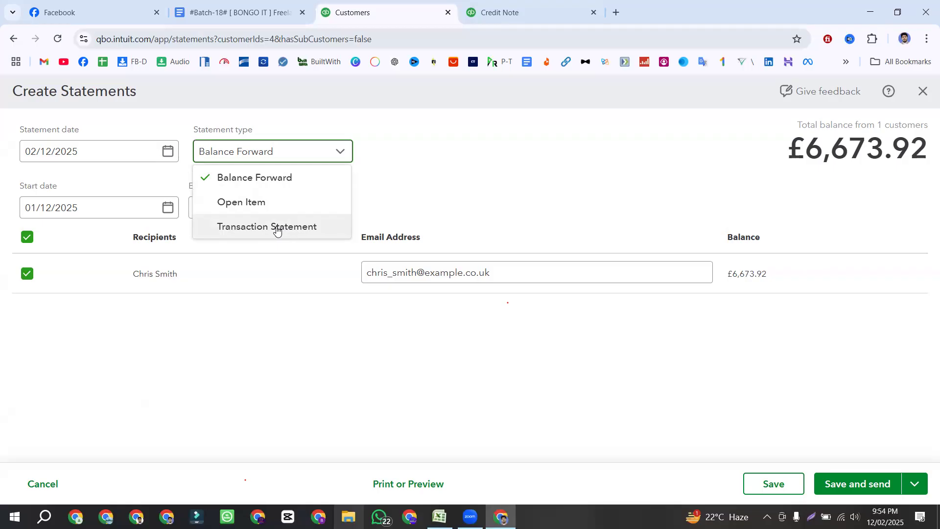
{"action": "left_click", "coordinate": [378, 204]}
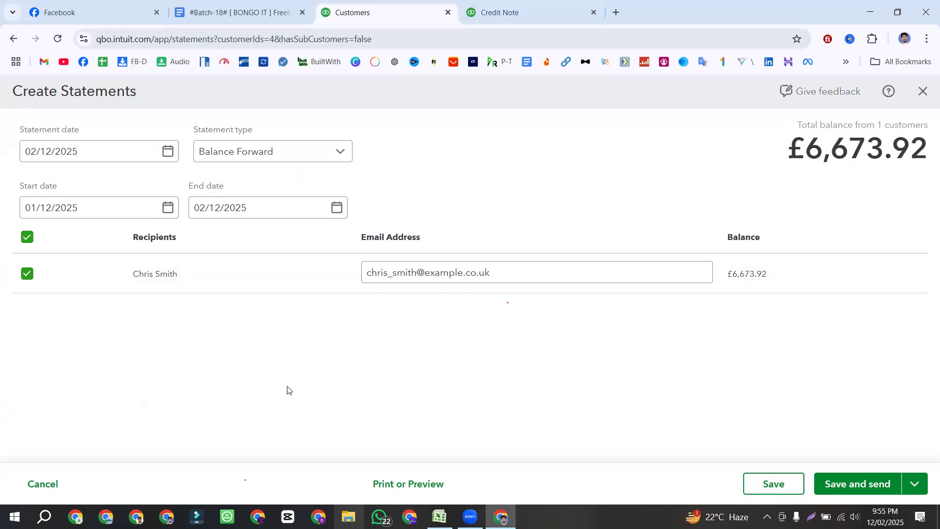
{"action": "left_click", "coordinate": [286, 154]}
{"action": "left_click_drag", "start_coordinate": [789, 126], "coordinate": [929, 124]}
{"action": "left_click_drag", "start_coordinate": [785, 150], "coordinate": [925, 150]}
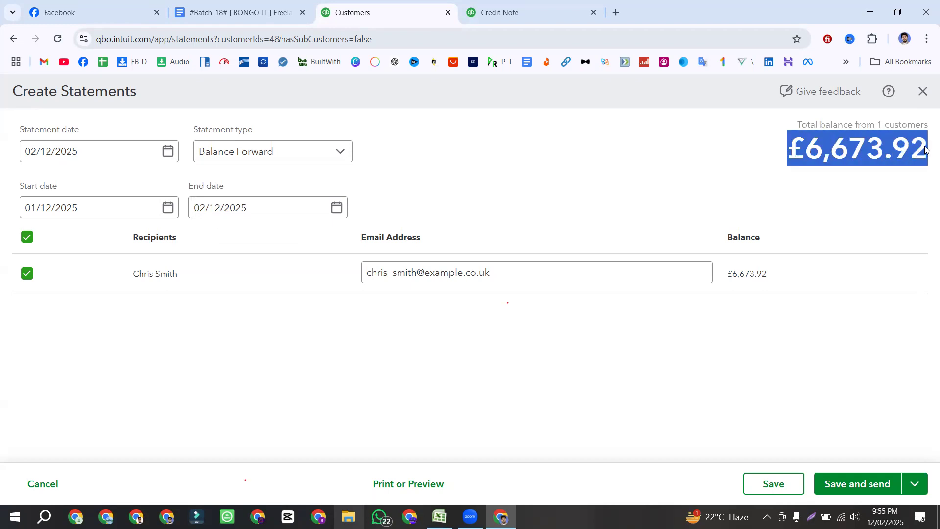
{"action": "left_click", "coordinate": [660, 171]}
Choose Balance Forward as the statement type and set the statement date to 02/12/2025
{"action": "left_click", "coordinate": [247, 152]}
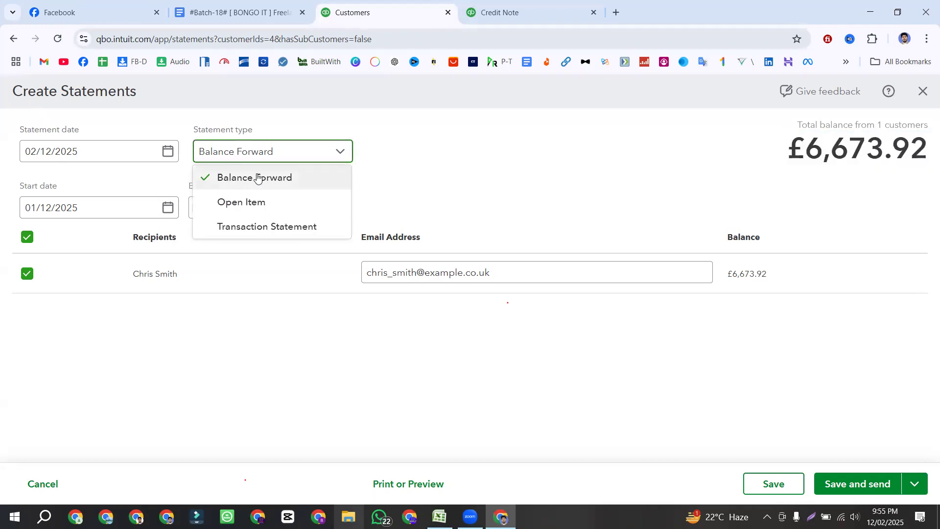
{"action": "left_click", "coordinate": [259, 182]}
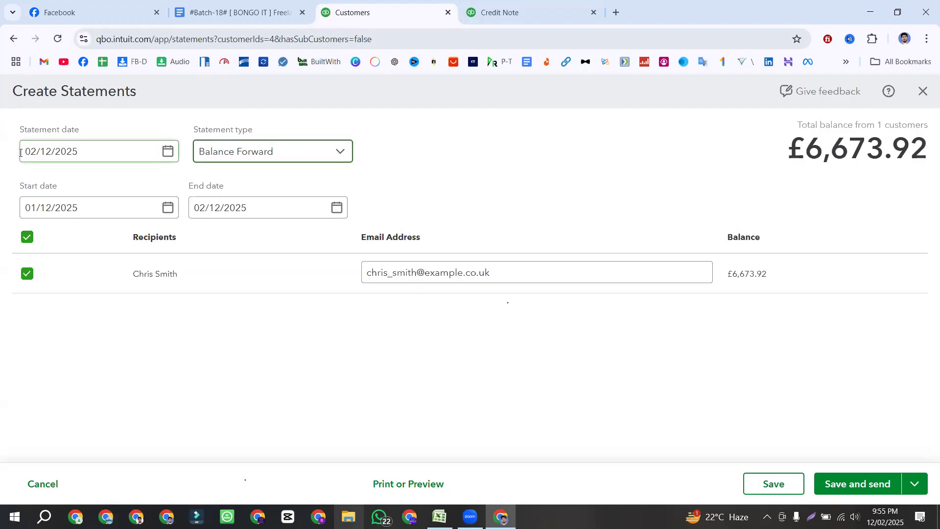
{"action": "left_click", "coordinate": [167, 151]}
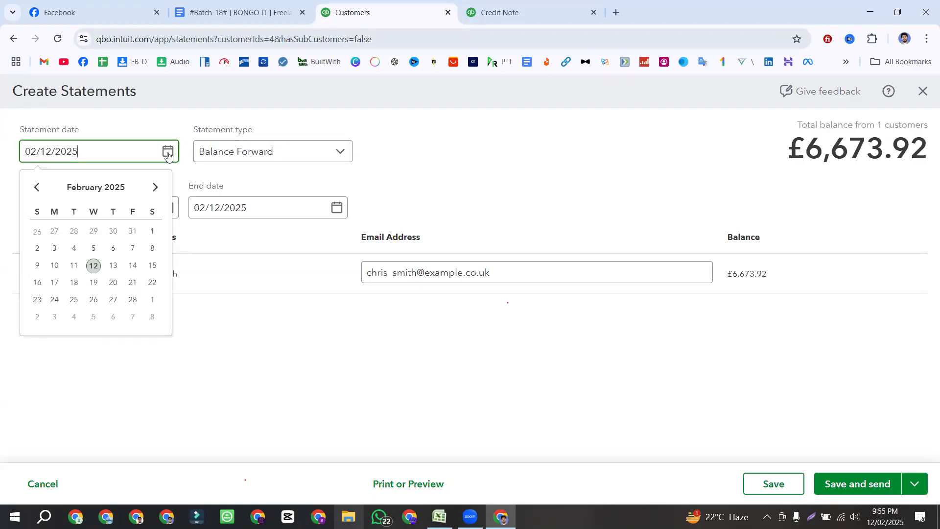
{"action": "left_click", "coordinate": [93, 267]}
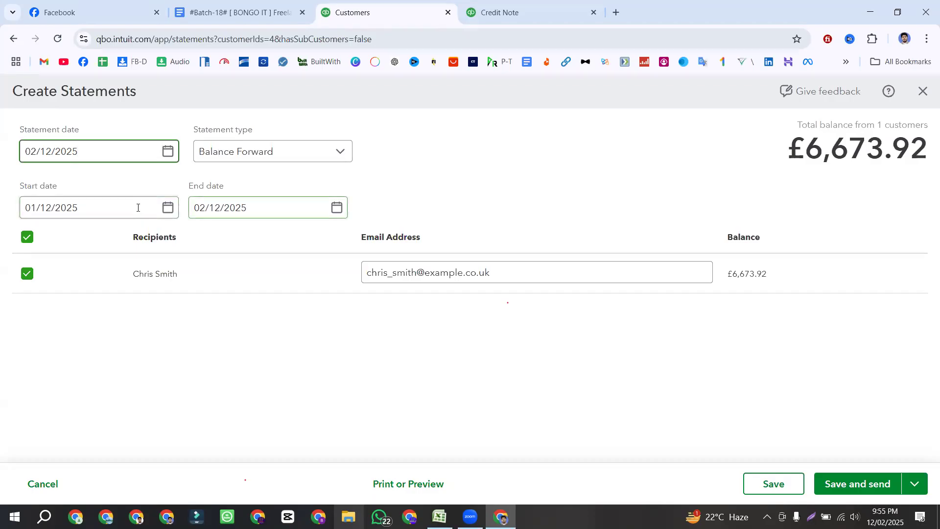
Set the start date of the statement period to 01/01/2018
{"action": "left_click", "coordinate": [168, 208]}
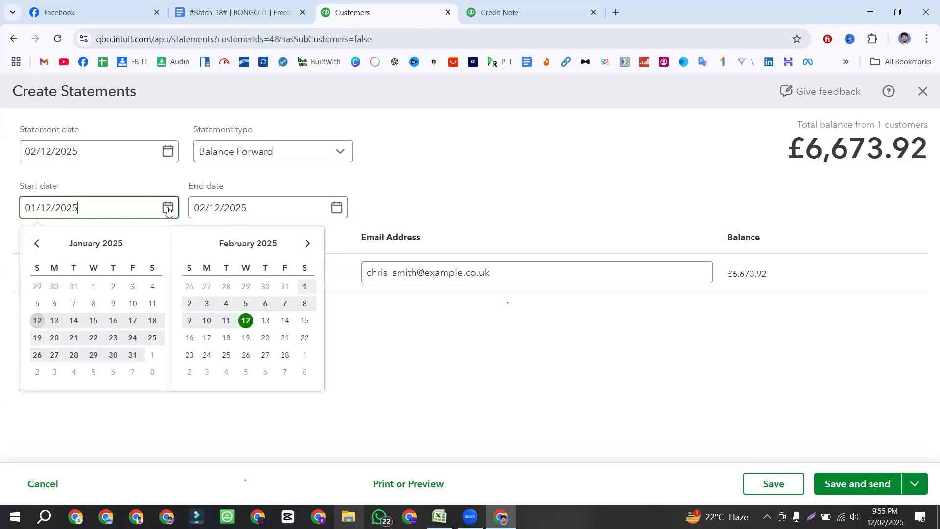
{"action": "left_click_drag", "start_coordinate": [79, 208], "coordinate": [22, 211]}
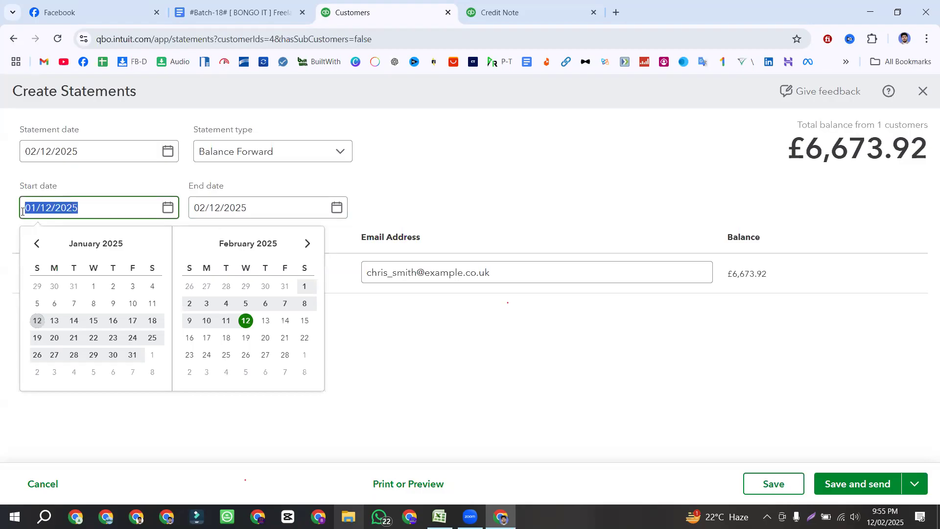
{"action": "key", "text": "BackSpace"}
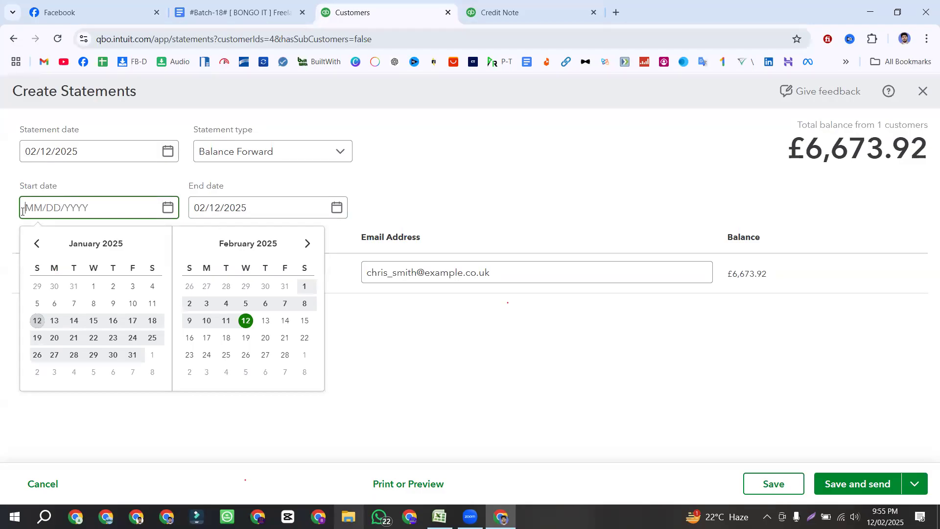
{"action": "type", "text": "01/"}
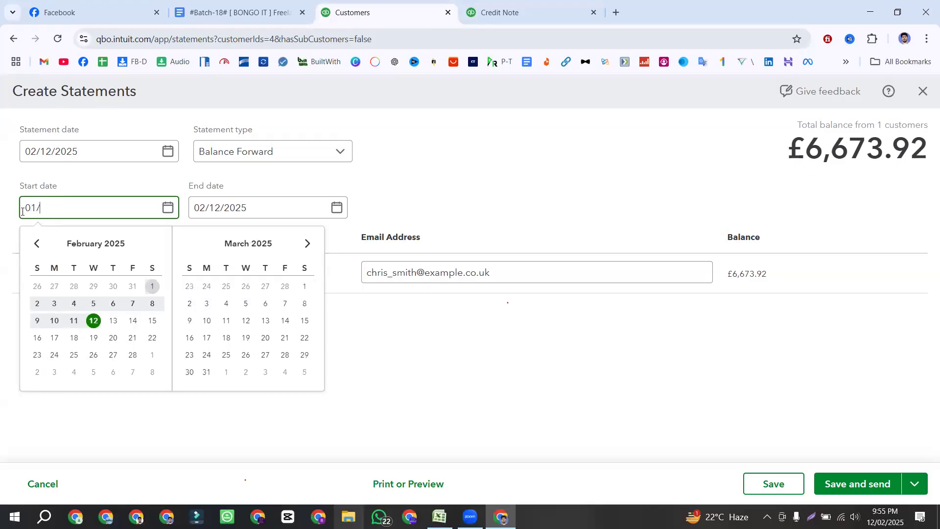
{"action": "type", "text": "01/20"}
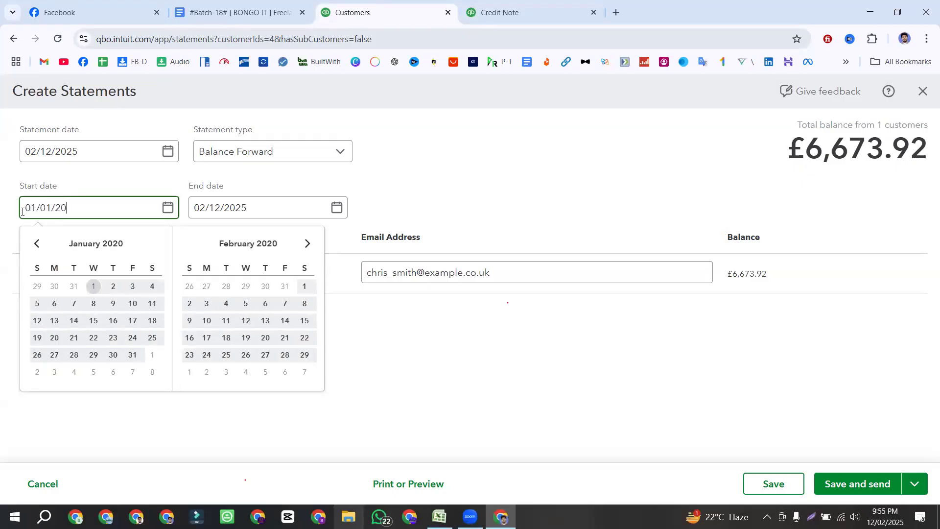
{"action": "type", "text": "2"}
{"action": "key", "text": "BackSpace"}
{"action": "type", "text": "18"}
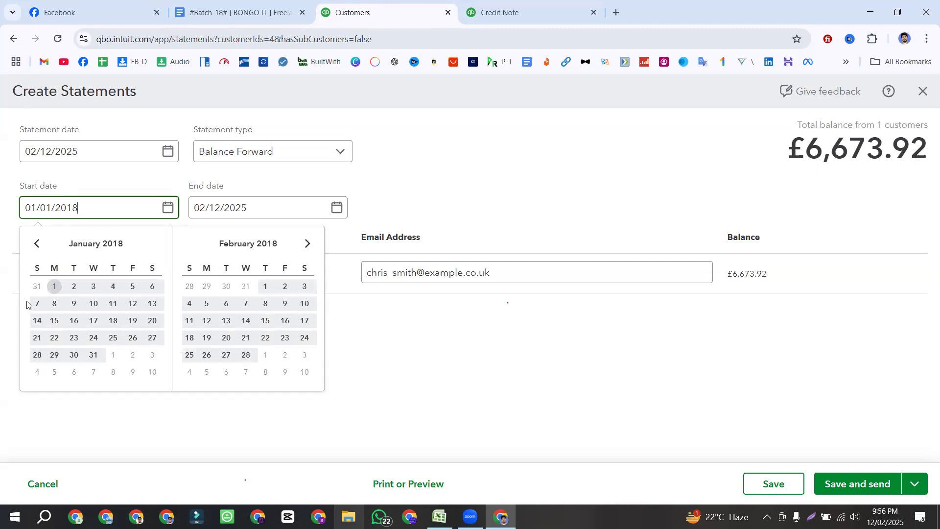
{"action": "left_click", "coordinate": [54, 287]}
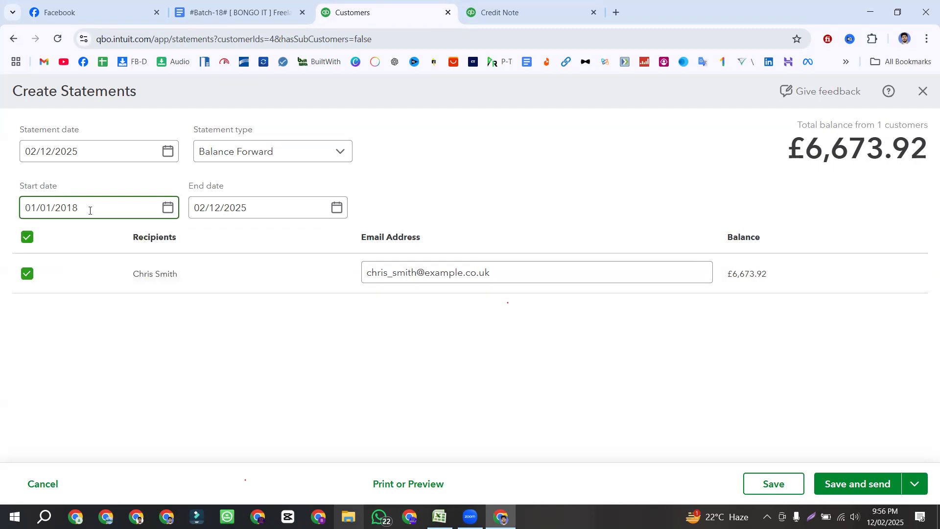
Set the end date of the statement period to 02/12/2025 and check today's date in the system calendar
{"action": "left_click", "coordinate": [337, 208]}
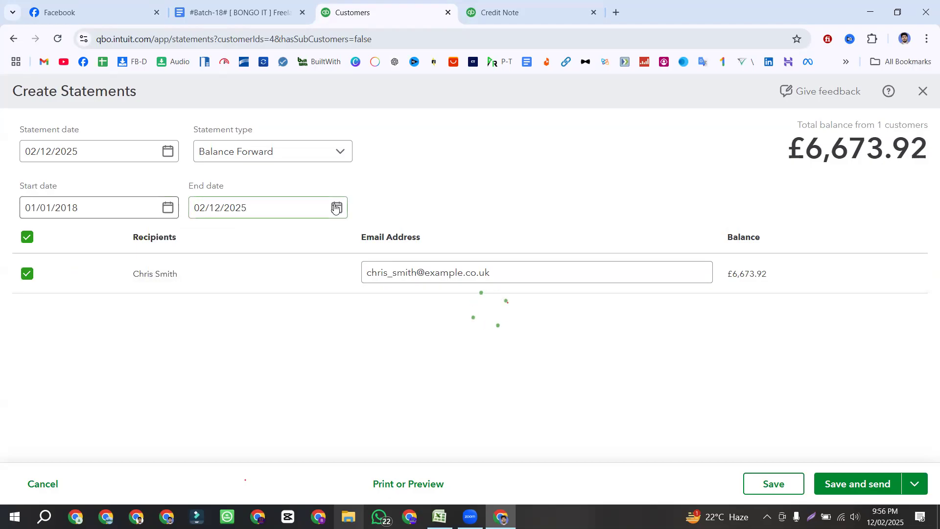
{"action": "left_click", "coordinate": [253, 319]}
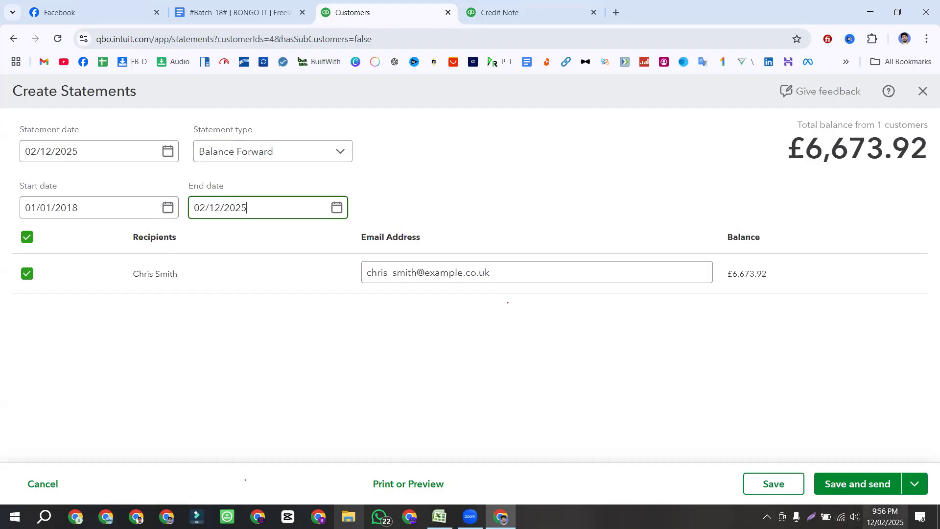
{"action": "left_click", "coordinate": [885, 516]}
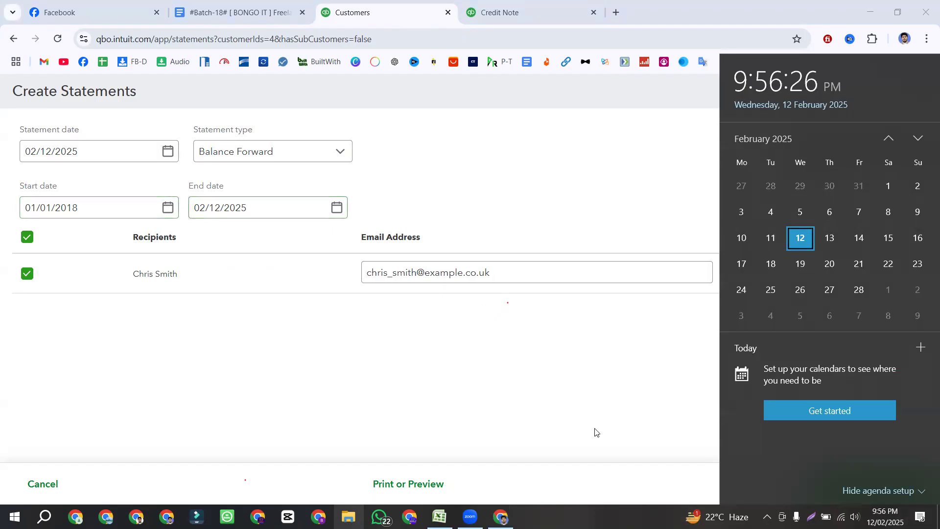
{"action": "key", "text": "Escape"}
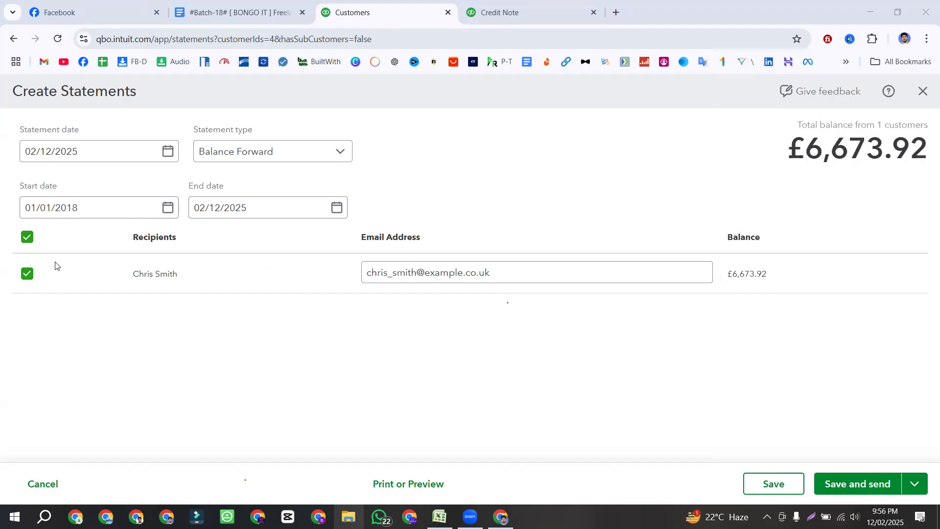
Review the start and end dates of the statement period and highlight the customer's balance and the total balance
{"action": "left_click", "coordinate": [269, 212]}
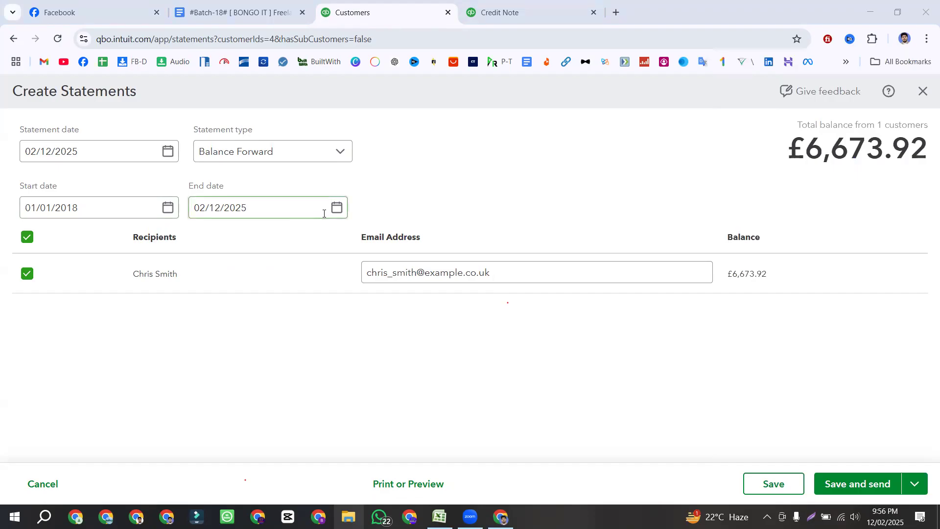
{"action": "left_click", "coordinate": [23, 214]}
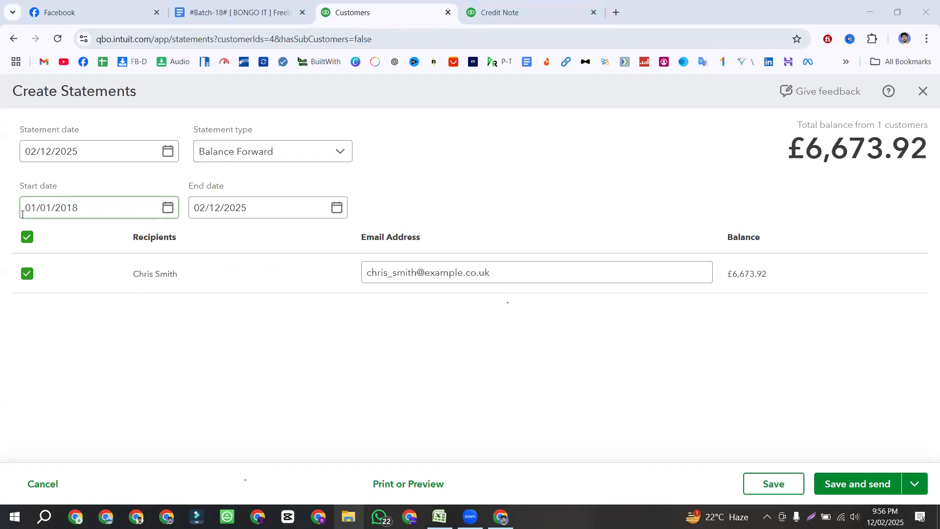
{"action": "left_click", "coordinate": [333, 211]}
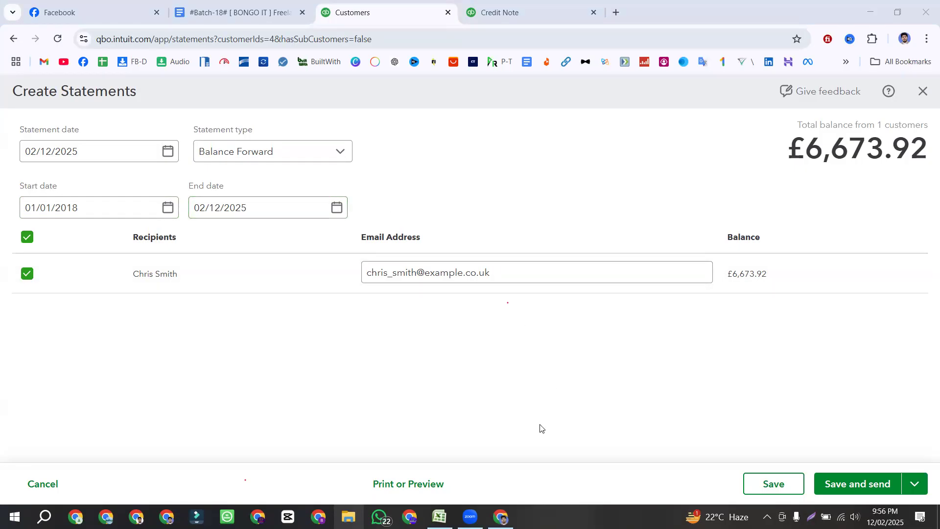
{"action": "key", "text": "shift+Tab"}
{"action": "left_click", "coordinate": [324, 204]}
{"action": "left_click", "coordinate": [454, 481]}
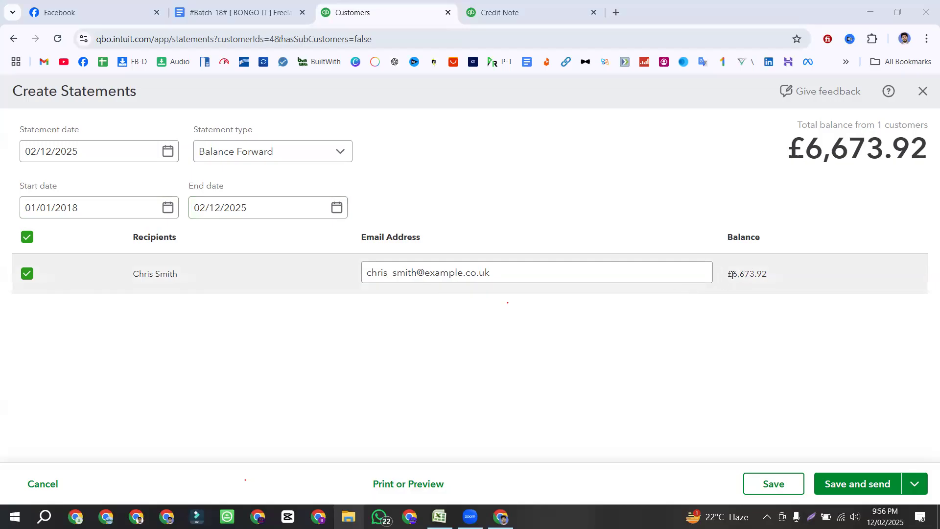
{"action": "double_click", "coordinate": [764, 277]}
{"action": "double_click", "coordinate": [841, 149]}
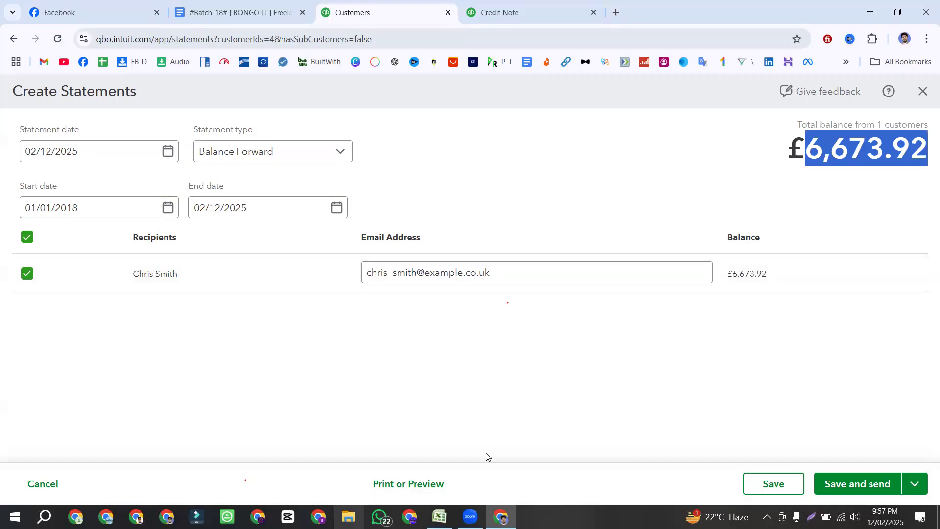
Generate the preview of the Balance Forward statement and look through its transaction lines
{"action": "left_click", "coordinate": [409, 483]}
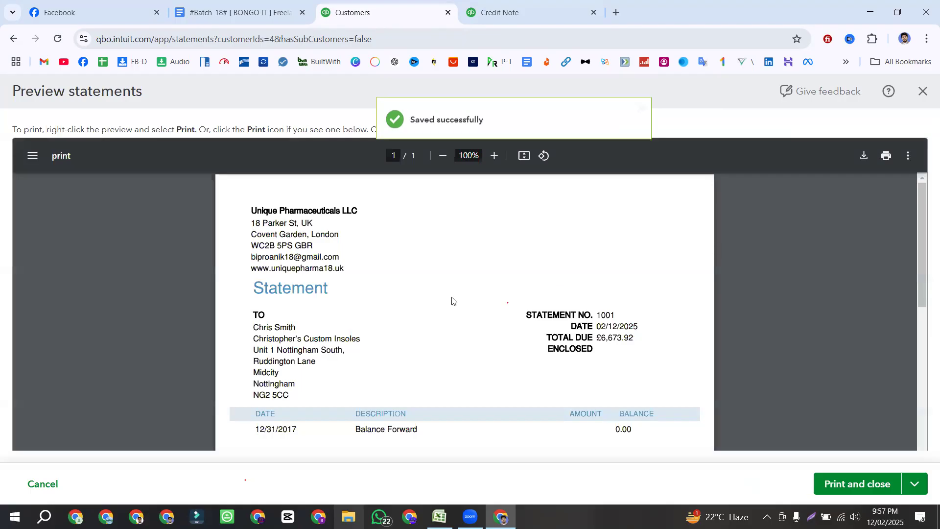
{"action": "scroll", "coordinate": [441, 309], "scroll_direction": "down", "scroll_amount": 5}
{"action": "scroll", "coordinate": [442, 308], "scroll_direction": "up", "scroll_amount": 5}
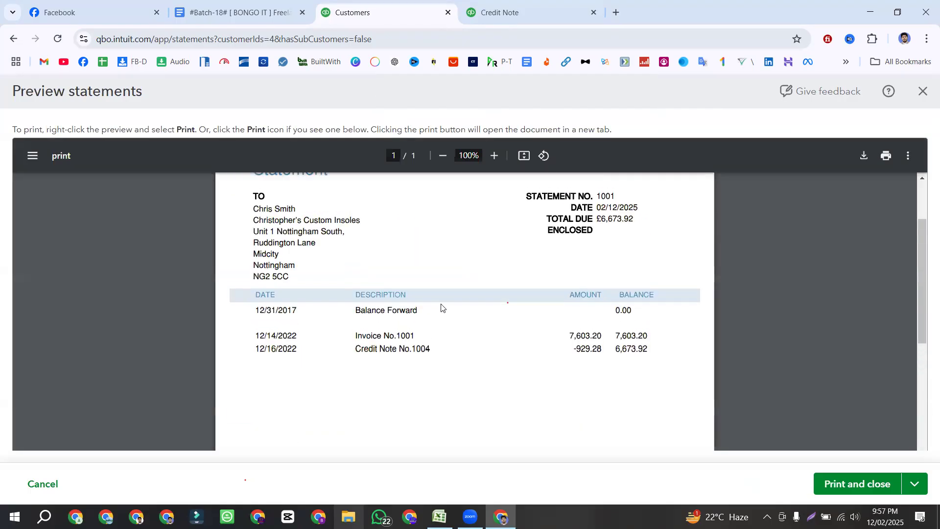
Download the previewed statement as a PDF named "Statement-B.F." in the Downloads folder
{"action": "left_click", "coordinate": [864, 156]}
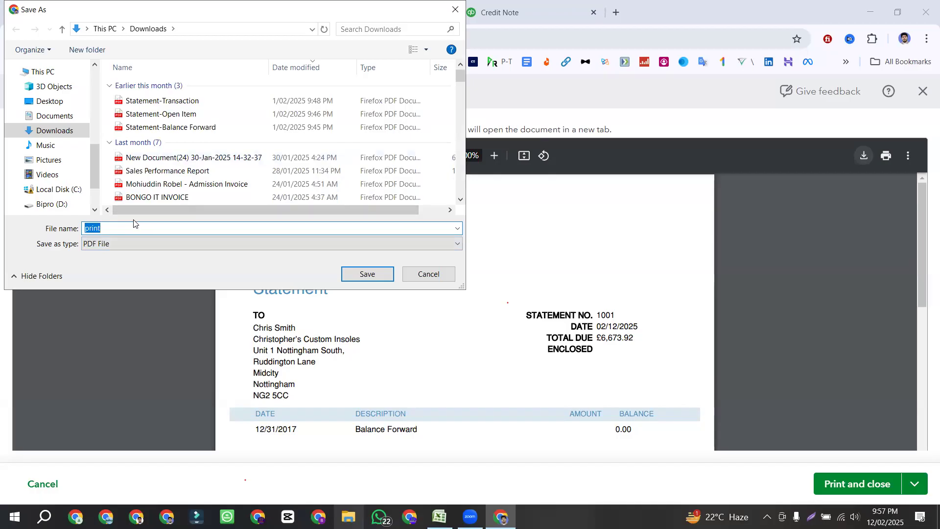
{"action": "type", "text": "Stat"}
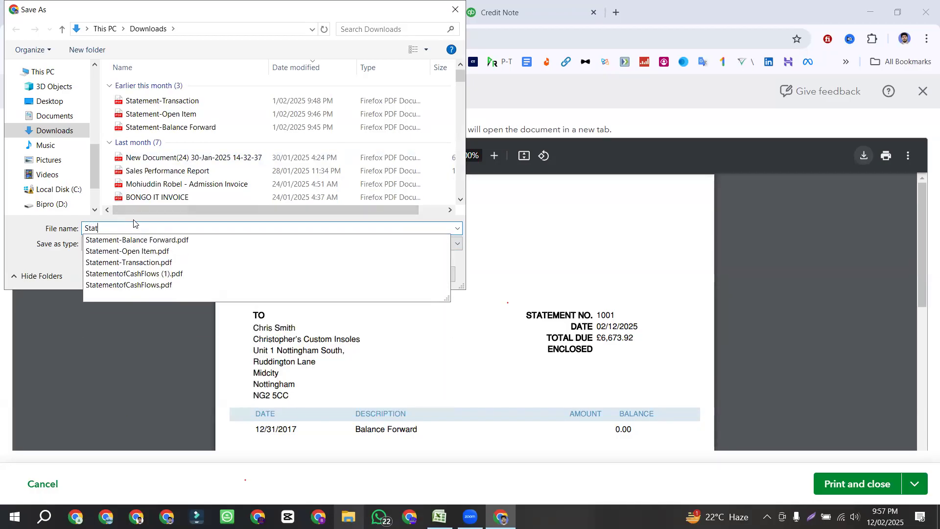
{"action": "type", "text": "ement-"}
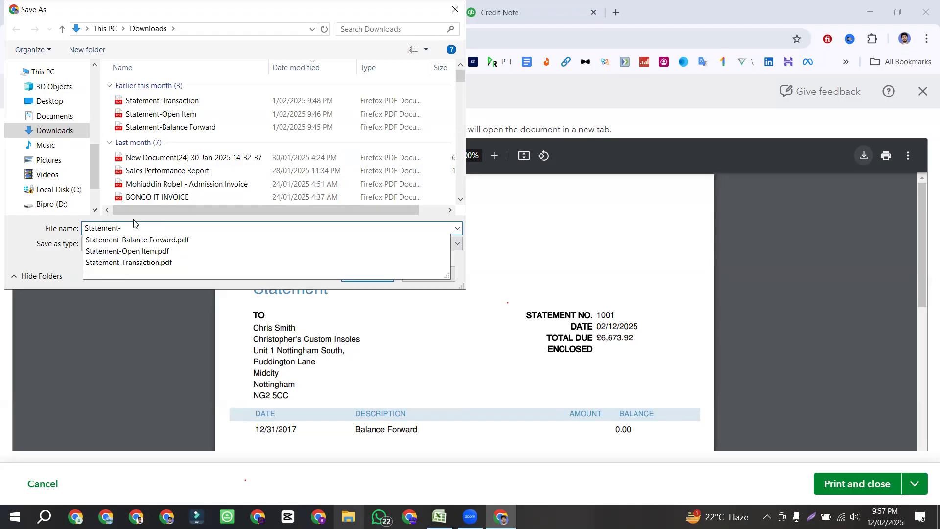
{"action": "type", "text": "B"}
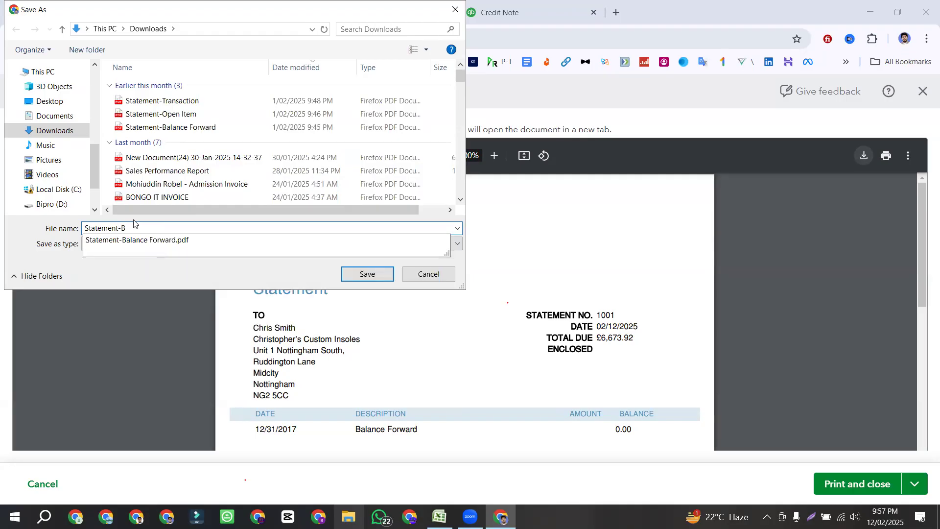
{"action": "type", "text": ".F"}
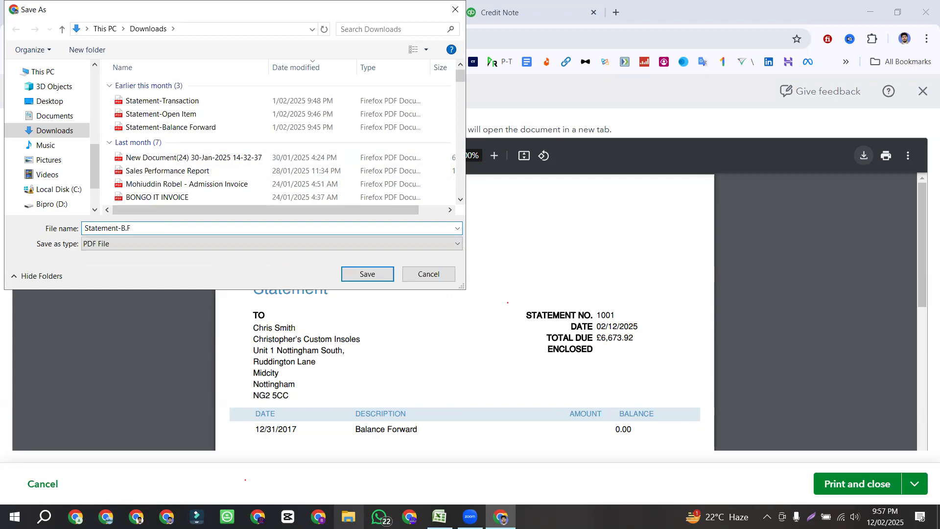
{"action": "type", "text": "."}
{"action": "key", "text": "ctrl+a"}
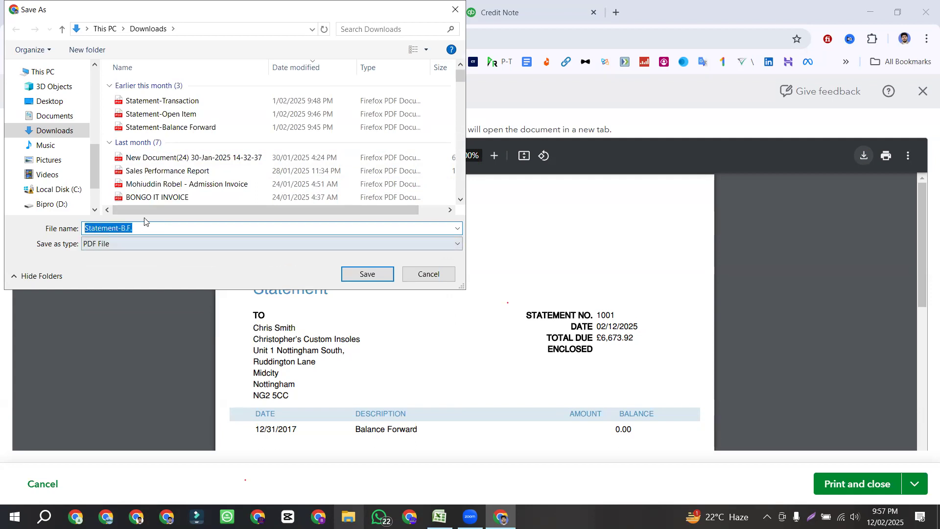
{"action": "left_click", "coordinate": [353, 275]}
Open the downloaded Statement-B.F. PDF from the Downloads folder
{"action": "scroll", "coordinate": [447, 289], "scroll_direction": "down", "scroll_amount": 2}
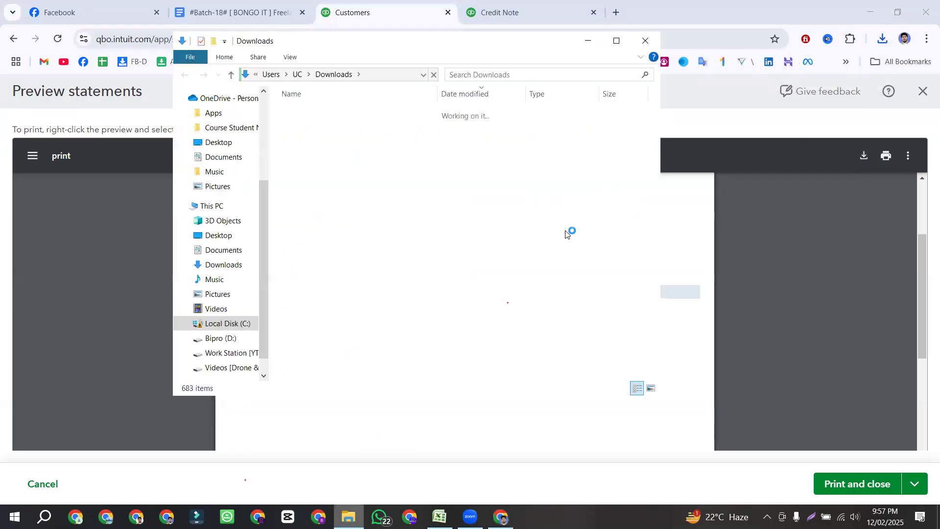
{"action": "left_click", "coordinate": [380, 126]}
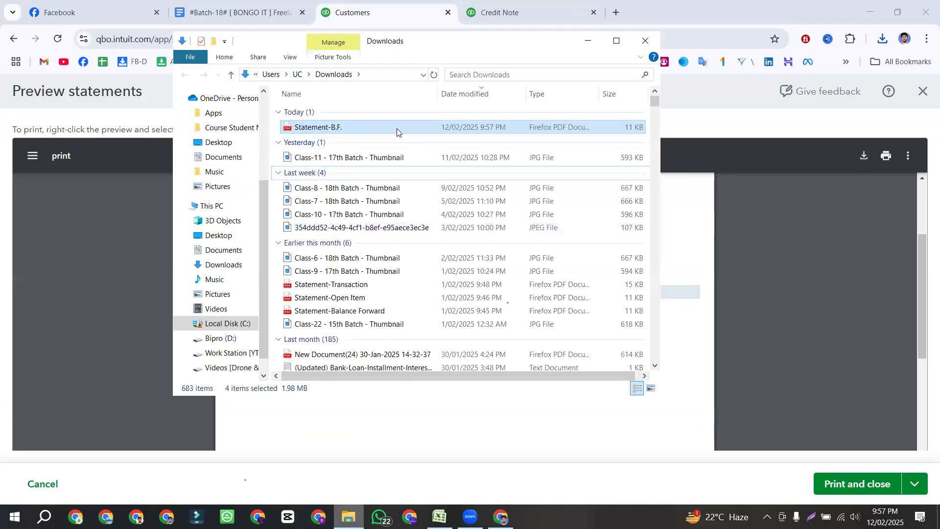
{"action": "double_click", "coordinate": [394, 128]}
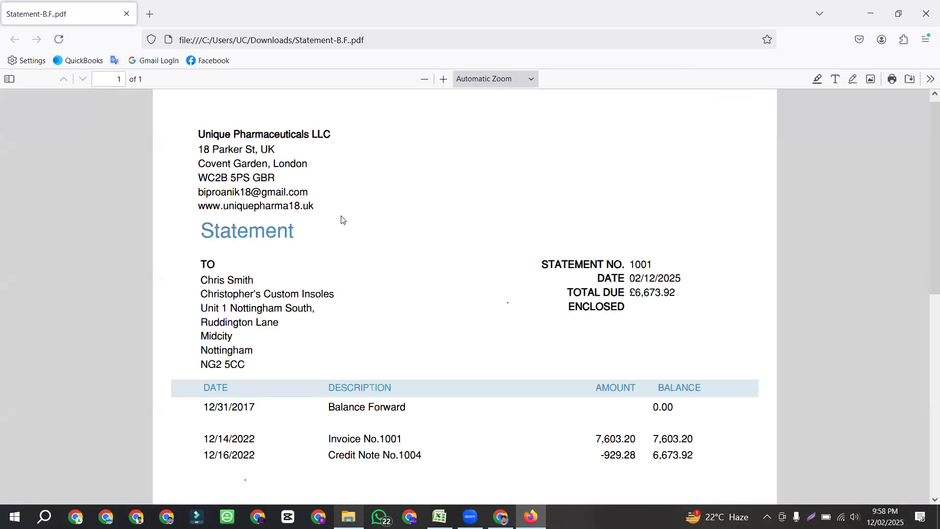
Examine the invoice and credit note lines in the PDF, highlight the closing balance, and close the PDF and its folder
{"action": "scroll", "coordinate": [313, 267], "scroll_direction": "down", "scroll_amount": 2}
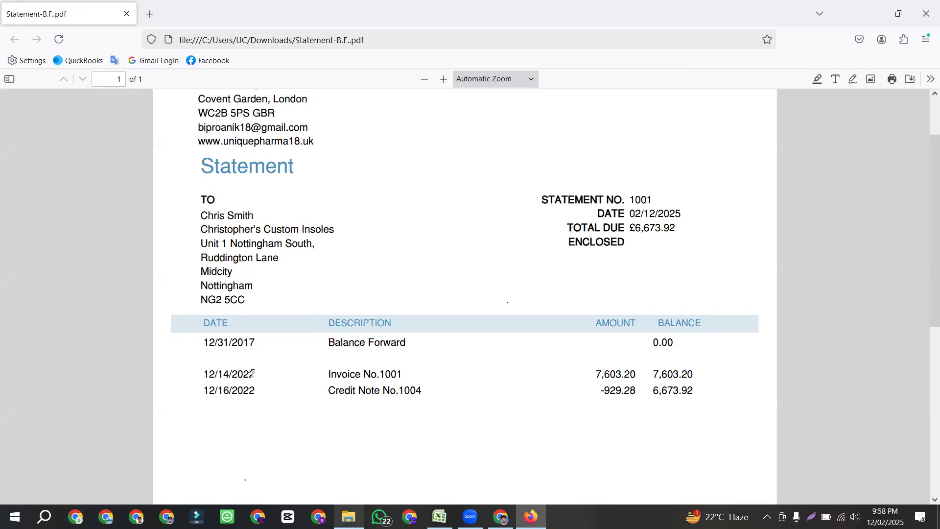
{"action": "left_click_drag", "start_coordinate": [403, 378], "coordinate": [348, 375]}
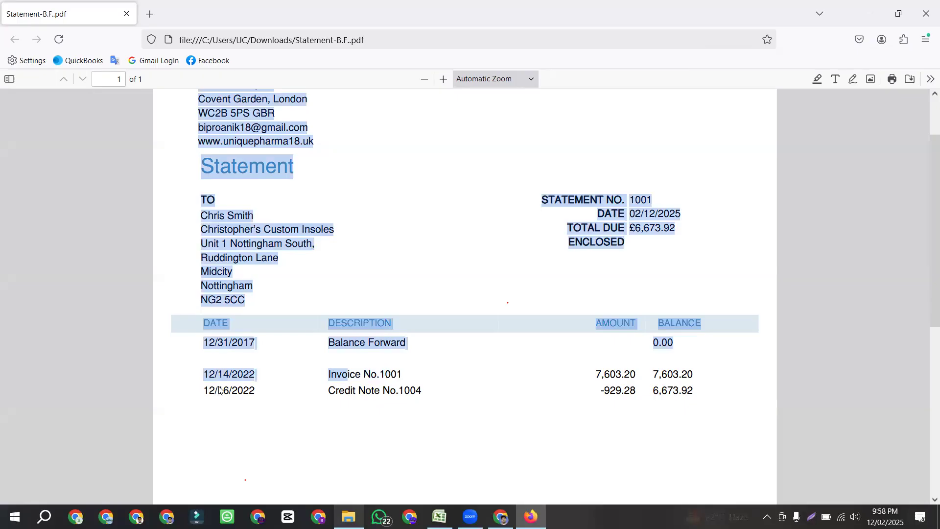
{"action": "left_click", "coordinate": [212, 388]}
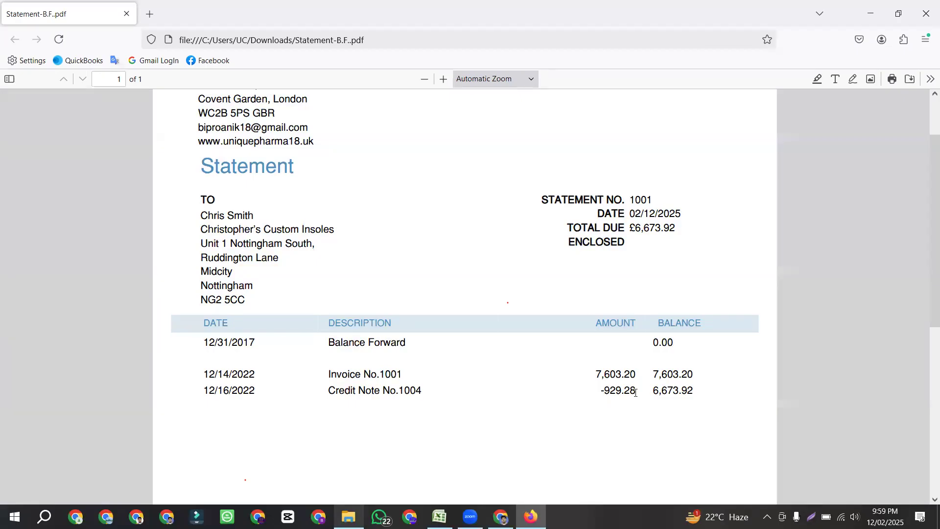
{"action": "left_click_drag", "start_coordinate": [652, 393], "coordinate": [683, 392]}
{"action": "triple_click", "coordinate": [683, 393]}
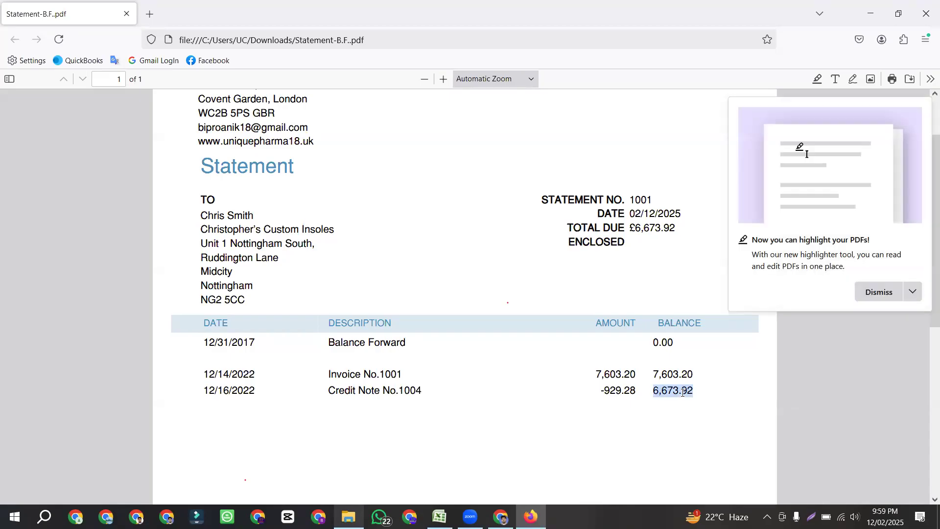
{"action": "left_click", "coordinate": [926, 10]}
{"action": "left_click", "coordinate": [651, 37]}
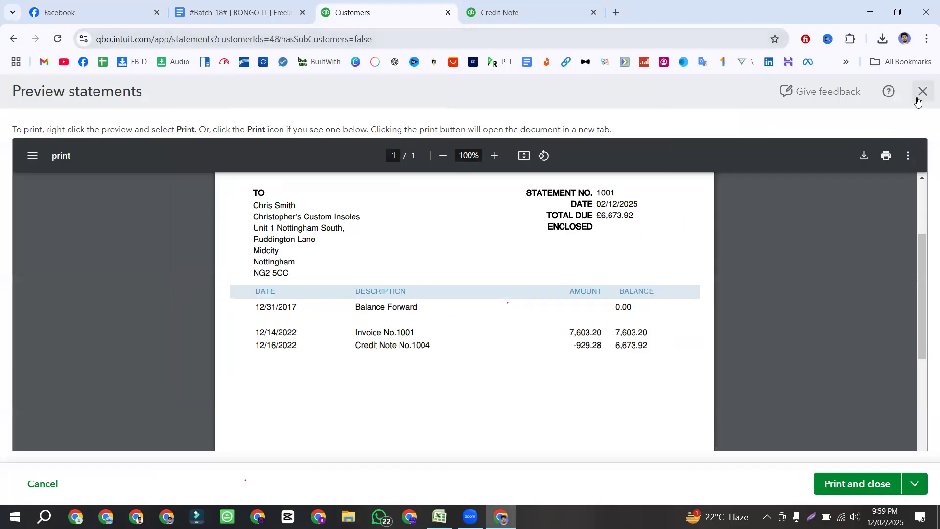
Check the print options of the statement preview and close the preview without printing
{"action": "scroll", "coordinate": [823, 389], "scroll_direction": "down", "scroll_amount": 1}
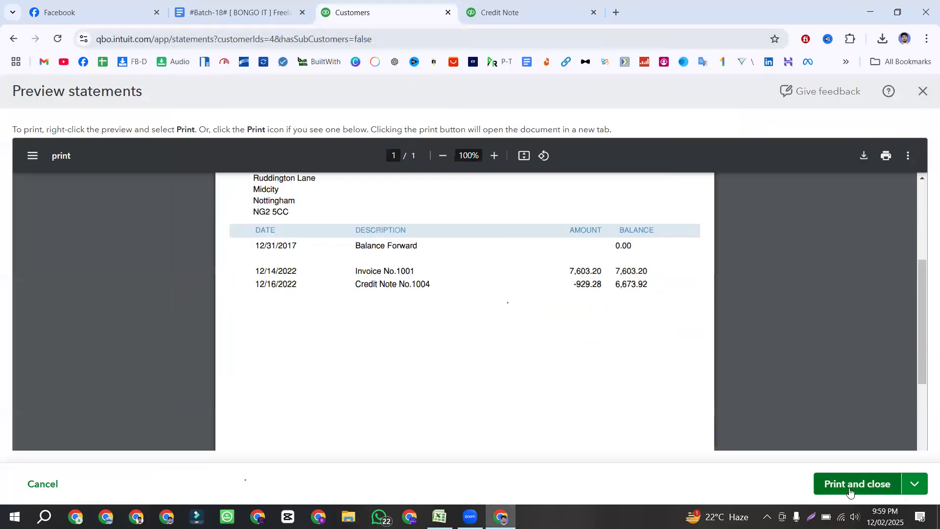
{"action": "left_click", "coordinate": [915, 484]}
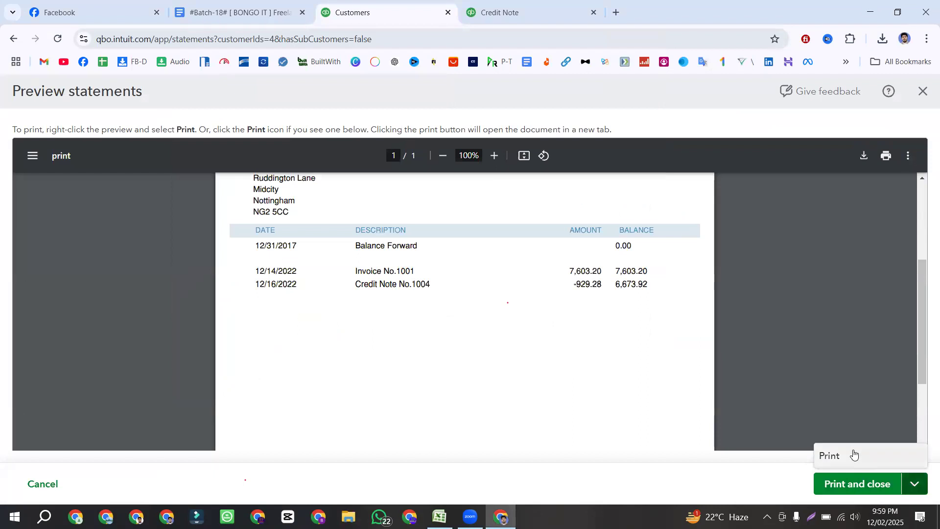
{"action": "left_click", "coordinate": [922, 92]}
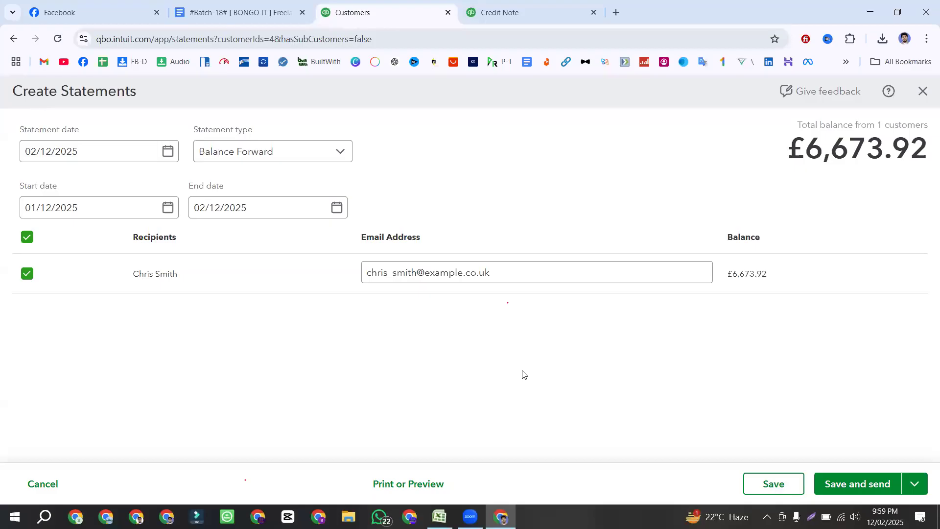
Compare the date fields of the Balance Forward and Open Item statements, ending with the statement type set to Open Item
{"action": "left_click", "coordinate": [296, 155]}
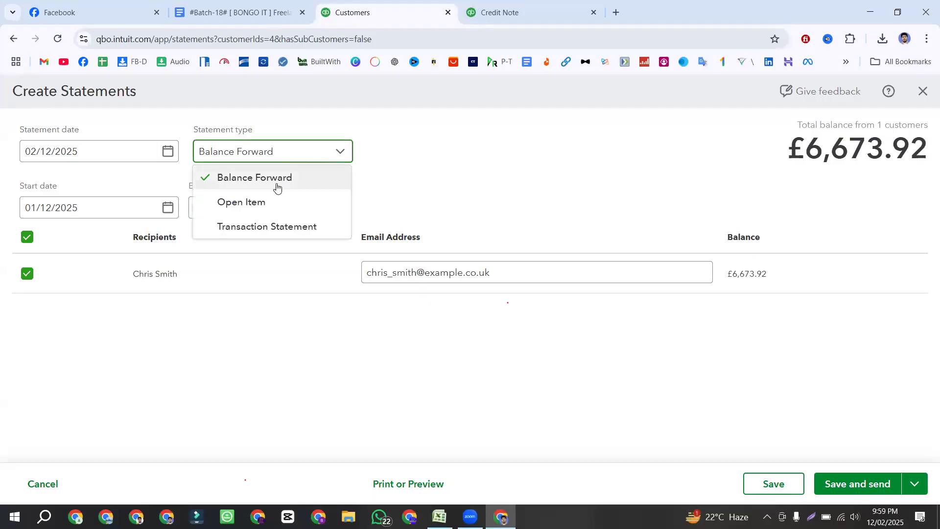
{"action": "left_click", "coordinate": [271, 201]}
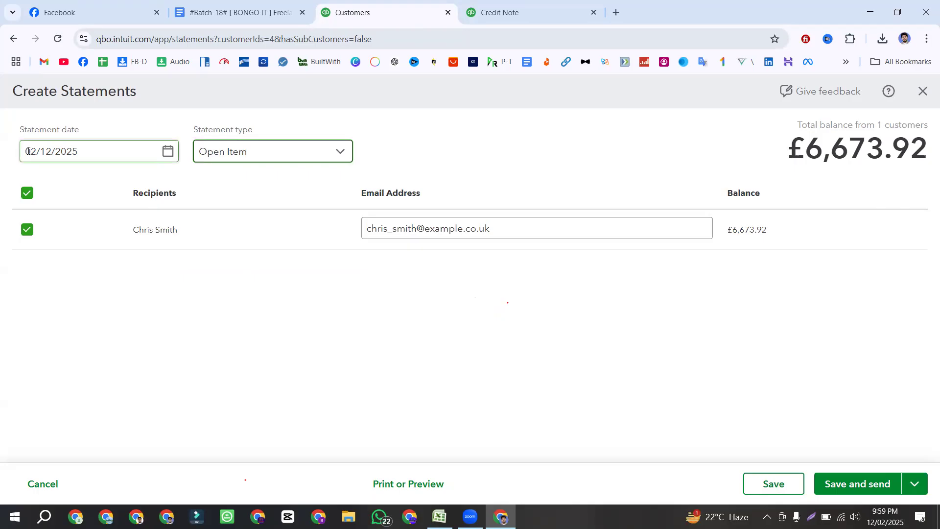
{"action": "left_click", "coordinate": [254, 153]}
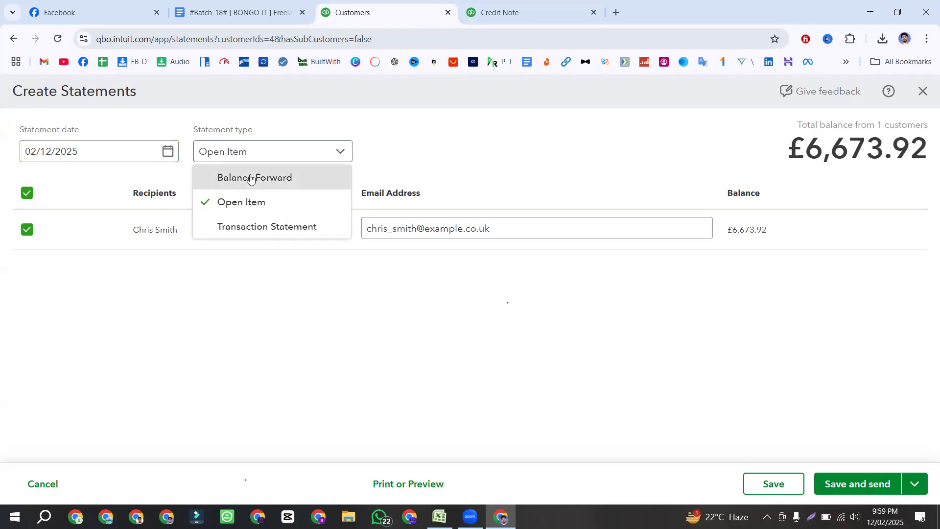
{"action": "left_click", "coordinate": [250, 177]}
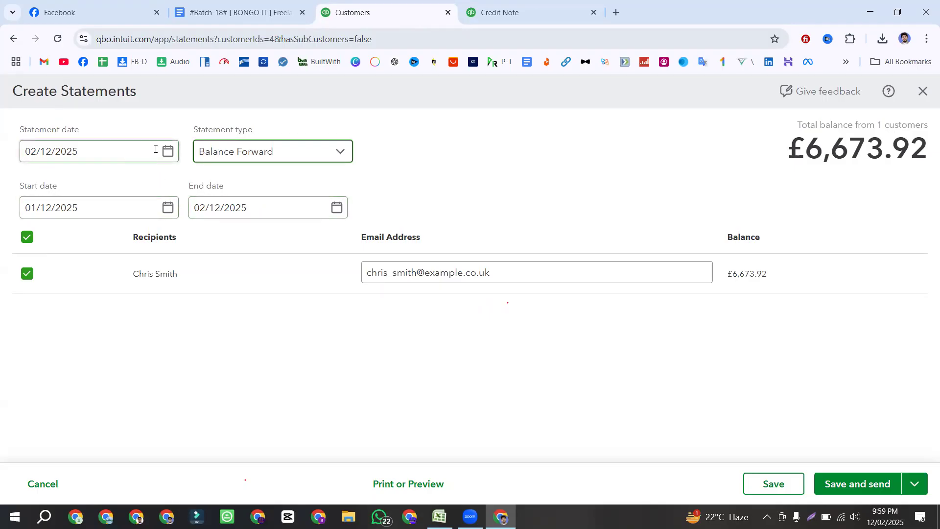
{"action": "left_click", "coordinate": [273, 152]}
{"action": "left_click", "coordinate": [266, 203]}
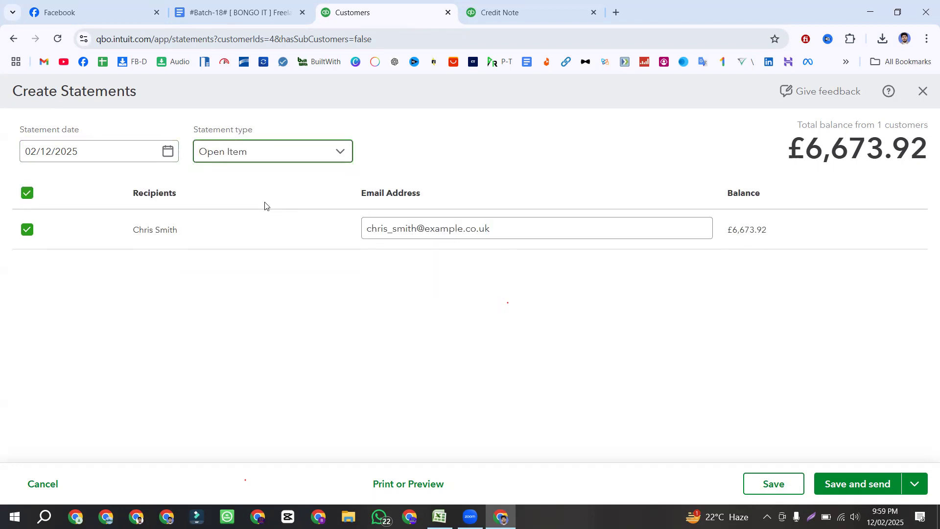
Set the statement date to 02/12/2025 and preview the Open Item statement, reviewing its invoice and credit note lines
{"action": "left_click", "coordinate": [29, 150]}
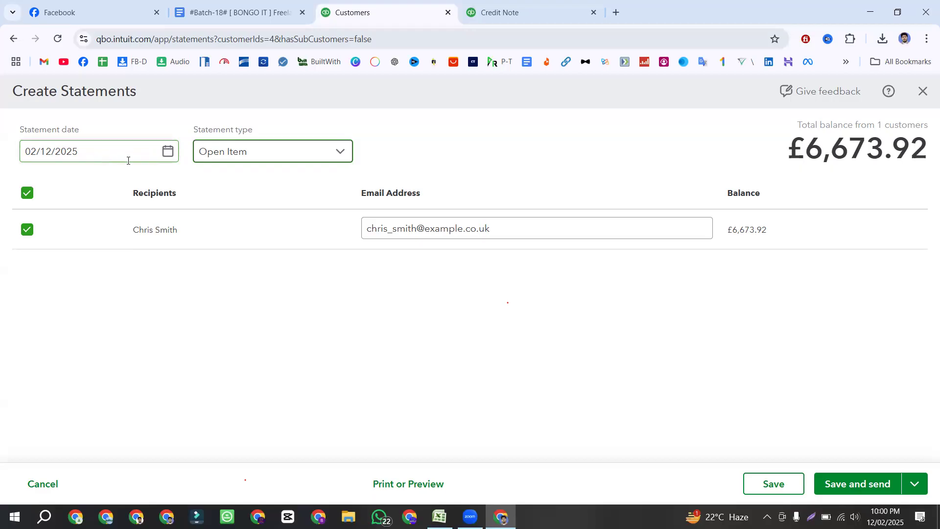
{"action": "left_click", "coordinate": [166, 152]}
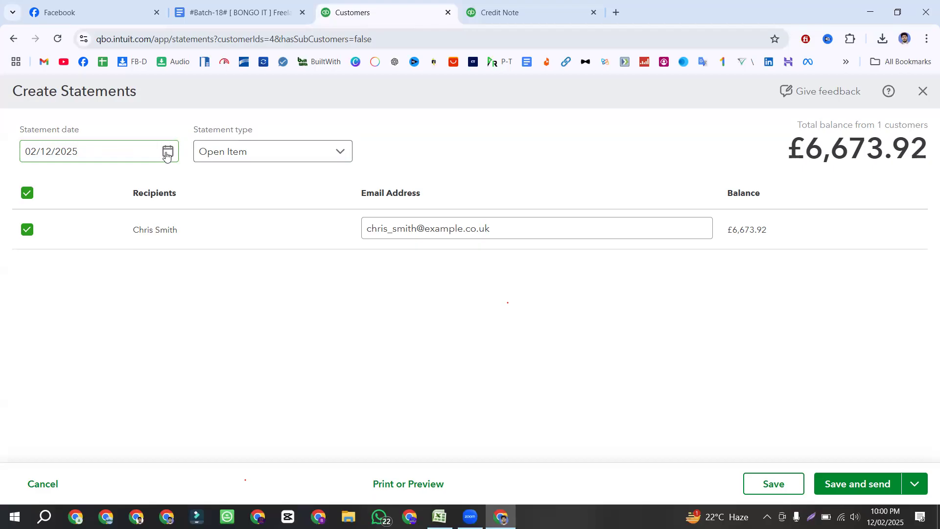
{"action": "left_click", "coordinate": [93, 267]}
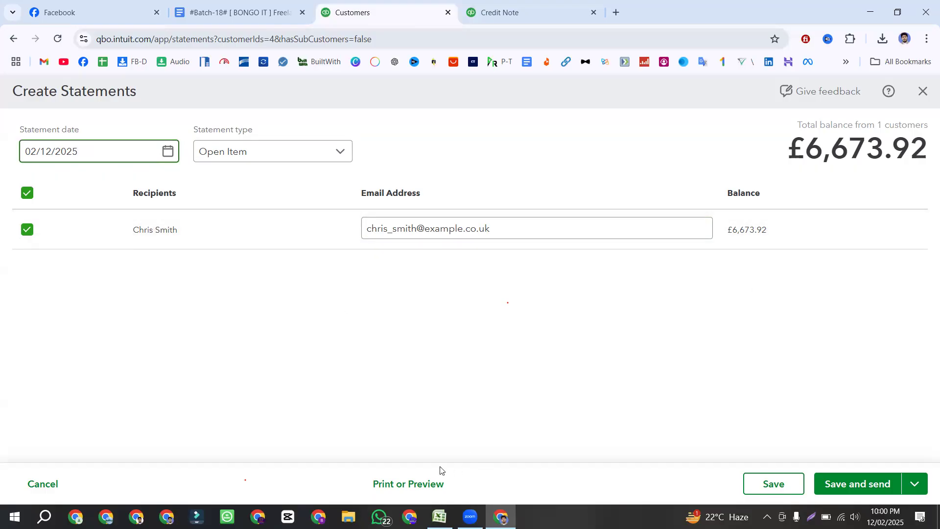
{"action": "left_click", "coordinate": [408, 484]}
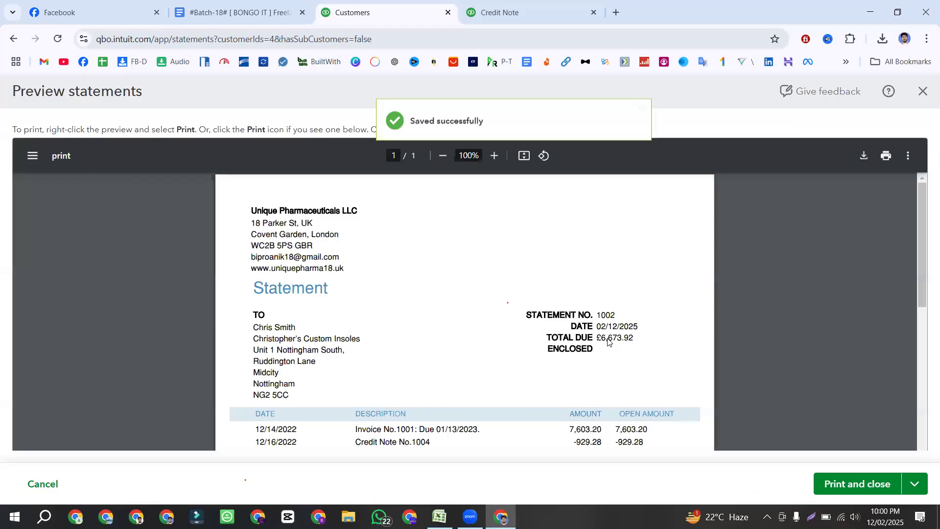
{"action": "scroll", "coordinate": [517, 314], "scroll_direction": "down", "scroll_amount": 3}
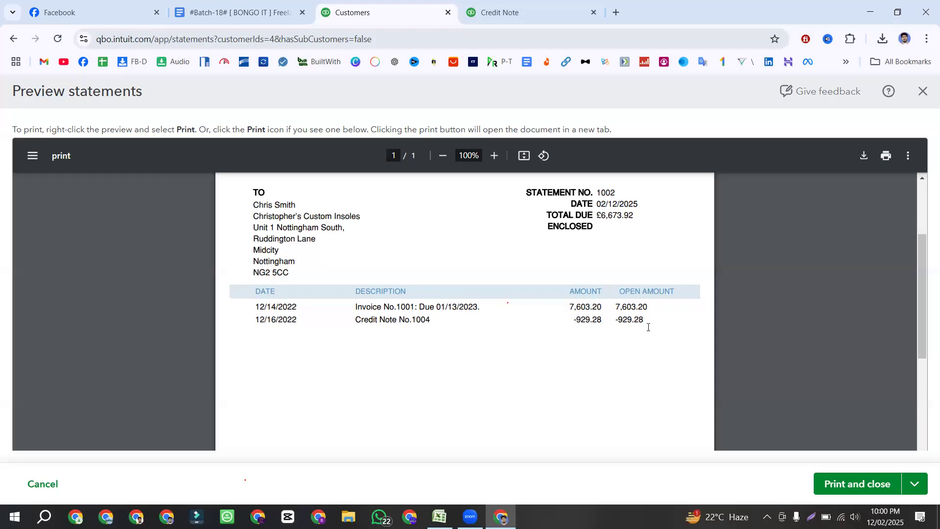
{"action": "scroll", "coordinate": [656, 329], "scroll_direction": "up", "scroll_amount": 2}
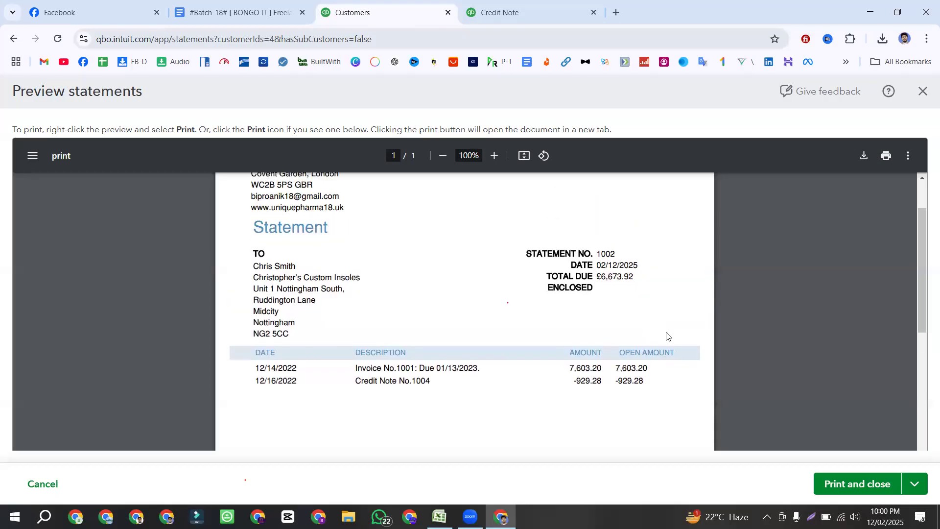
Download the previewed statement as a PDF named "Statement-O.I." in the Downloads folder and close the preview
{"action": "left_click", "coordinate": [864, 157]}
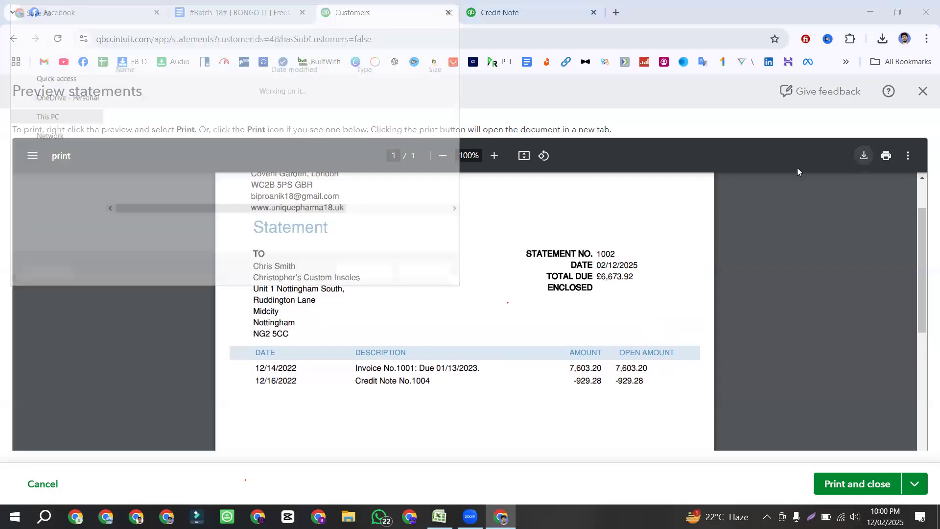
{"action": "type", "text": "Statement-B.F."}
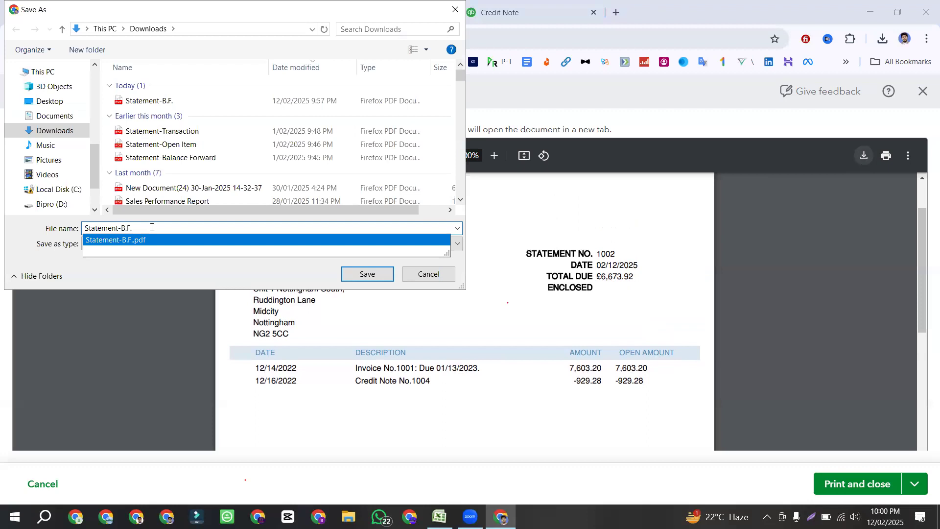
{"action": "key", "text": "BackSpace"}
{"action": "key", "text": "BackSpace"}
{"action": "key", "text": "BackSpace"}
{"action": "key", "text": "BackSpace"}
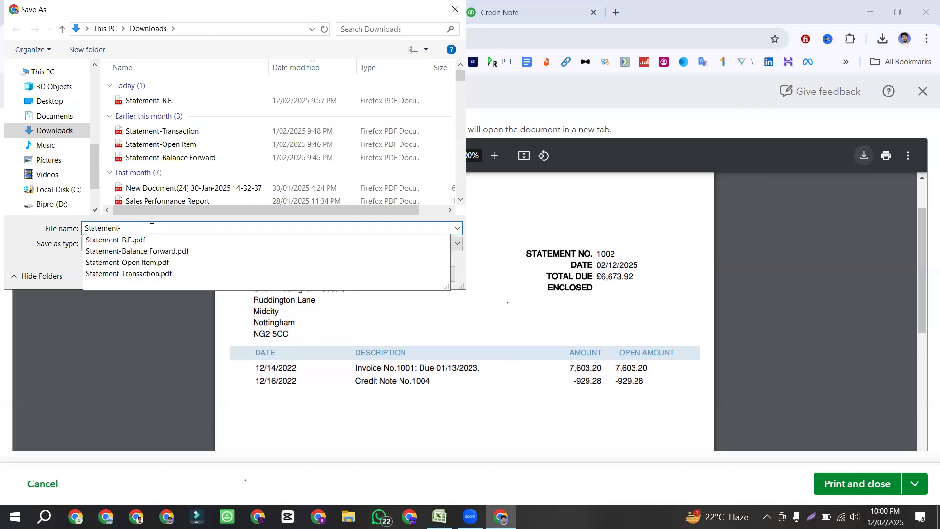
{"action": "type", "text": "O.I"}
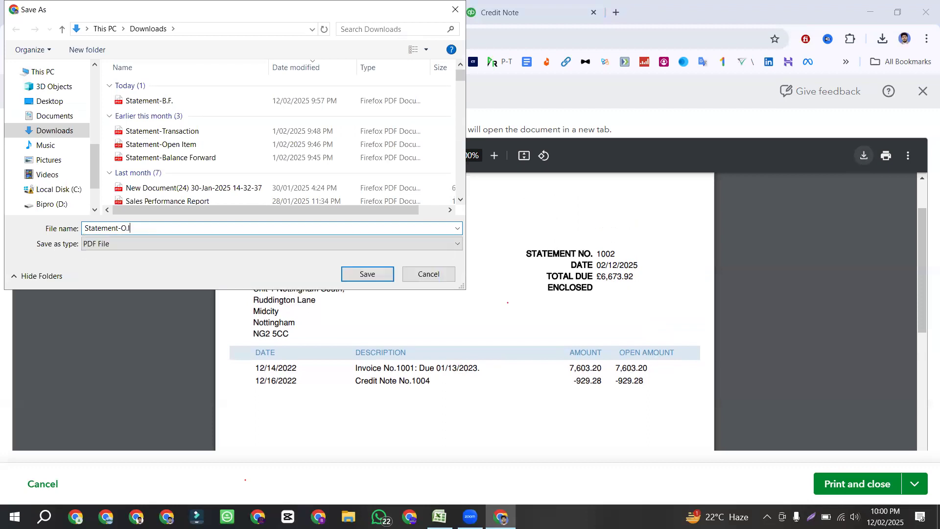
{"action": "type", "text": "."}
{"action": "left_click", "coordinate": [363, 273]}
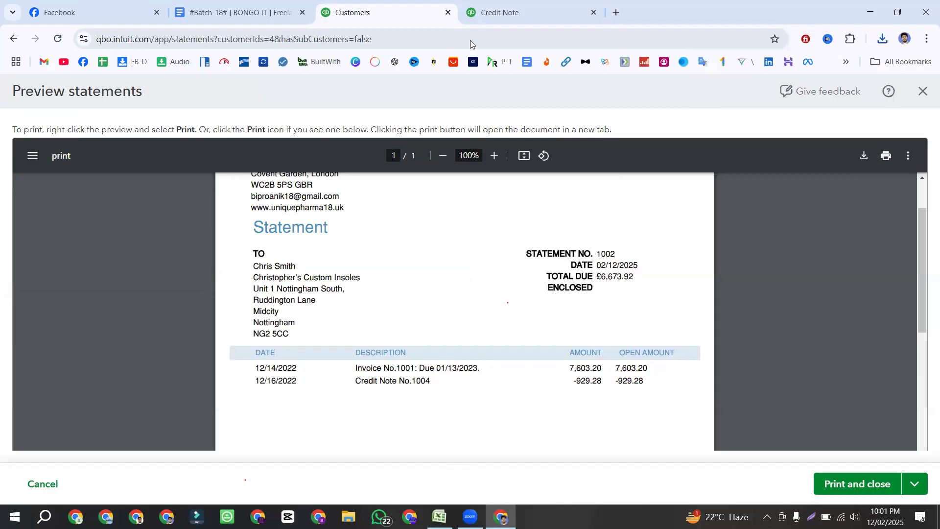
{"action": "left_click", "coordinate": [923, 91]}
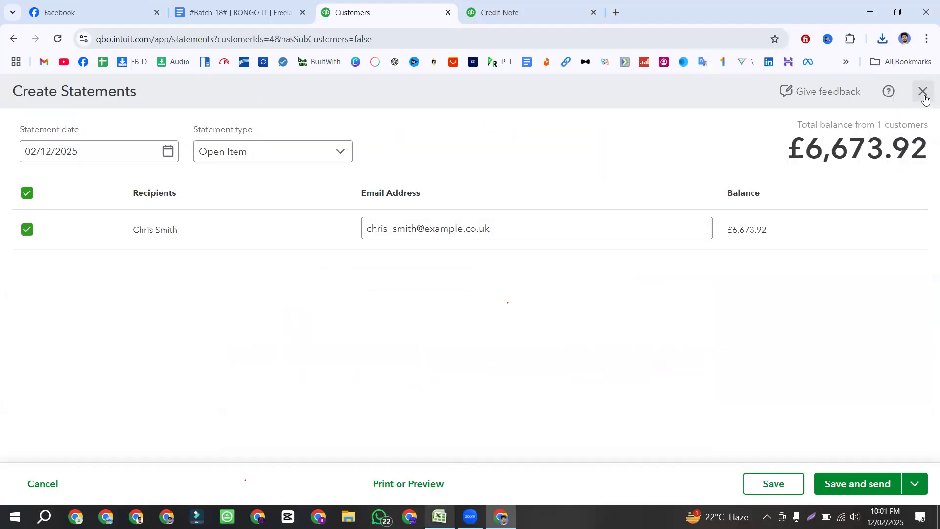
Switch the statement type through Transaction Statement, Balance Forward and Open Item to compare which date fields each one uses
{"action": "left_click", "coordinate": [262, 154]}
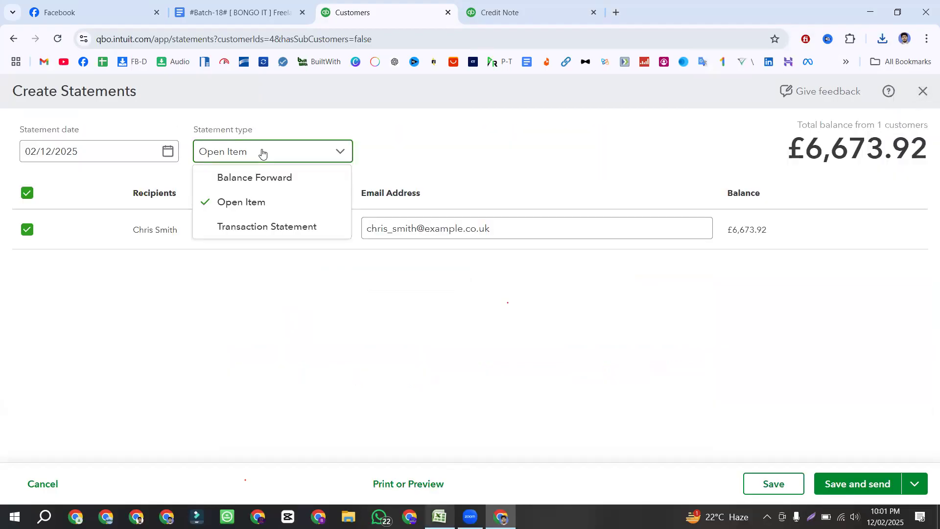
{"action": "left_click", "coordinate": [267, 228]}
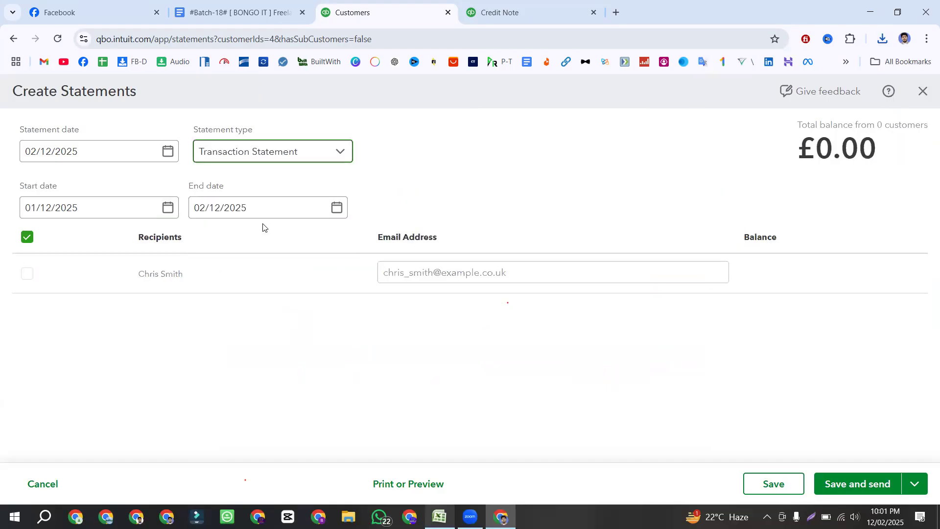
{"action": "left_click", "coordinate": [264, 157]}
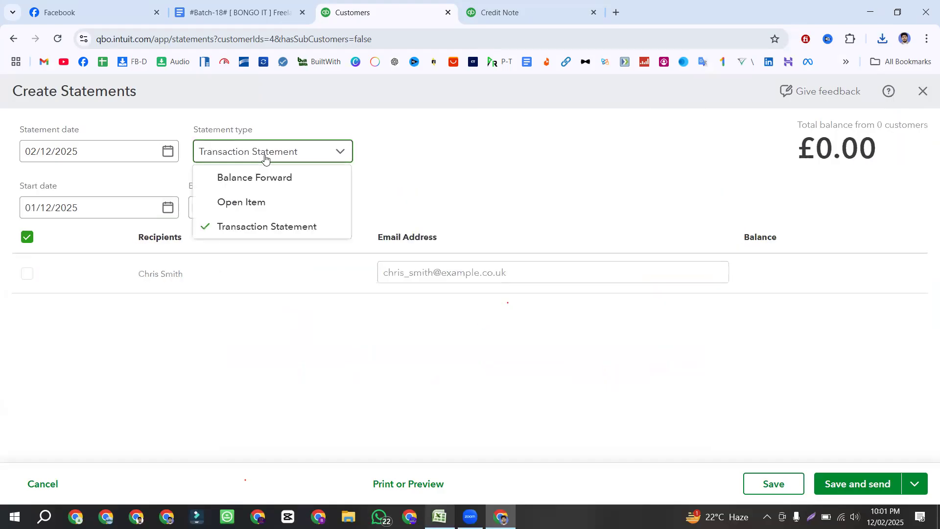
{"action": "left_click", "coordinate": [265, 180]}
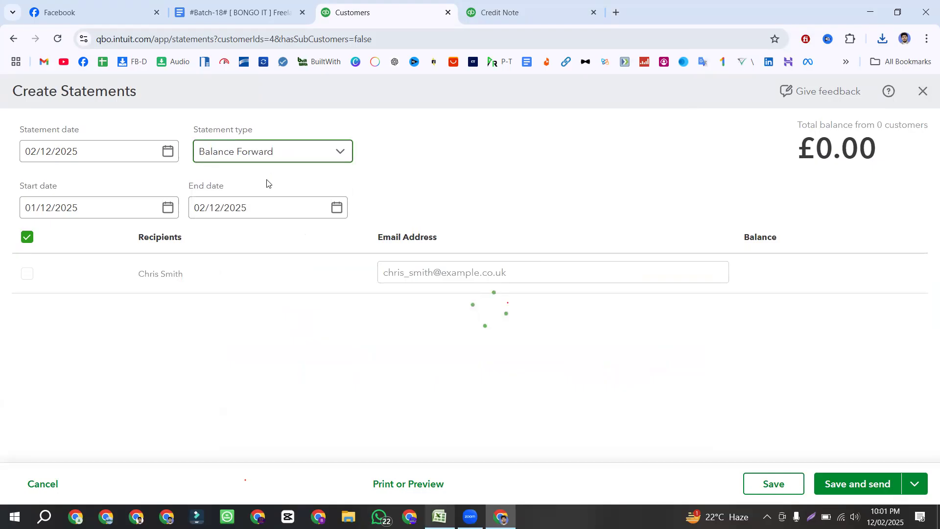
{"action": "left_click", "coordinate": [258, 155]}
{"action": "left_click", "coordinate": [261, 229]}
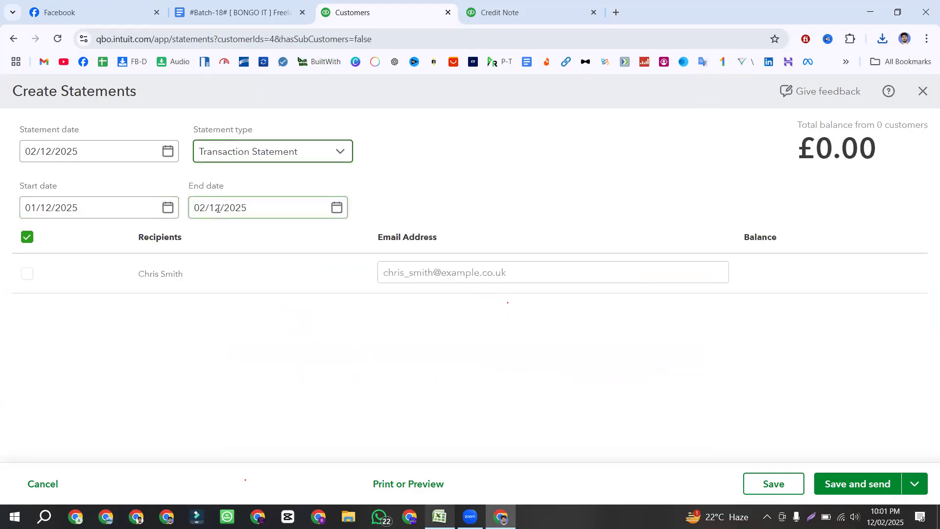
{"action": "left_click", "coordinate": [254, 151]}
{"action": "left_click", "coordinate": [255, 201]}
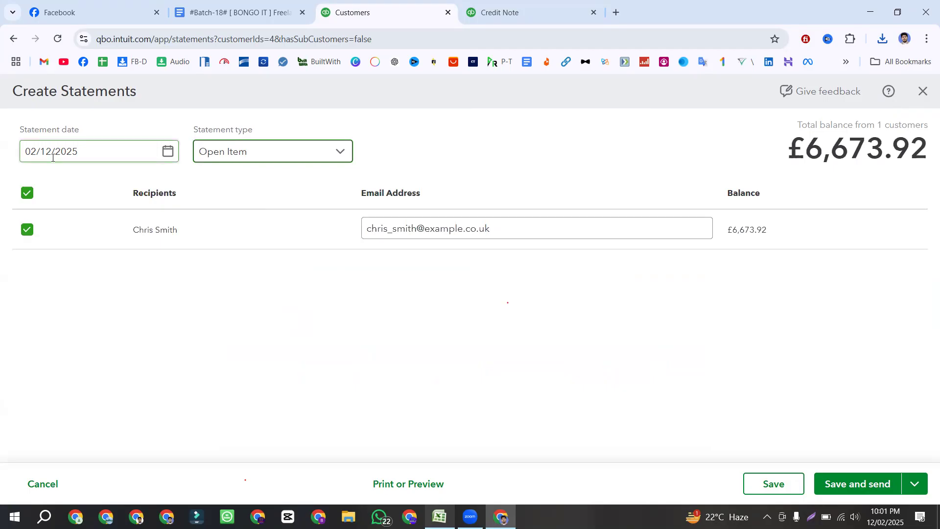
Set the statement type to Transaction Statement with a statement date of 02/12/2025
{"action": "left_click", "coordinate": [267, 153]}
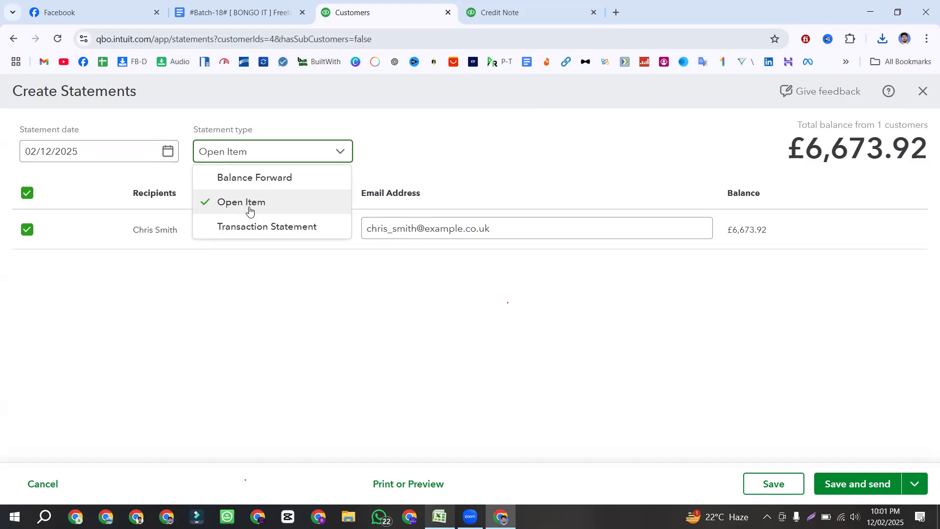
{"action": "left_click", "coordinate": [295, 232]}
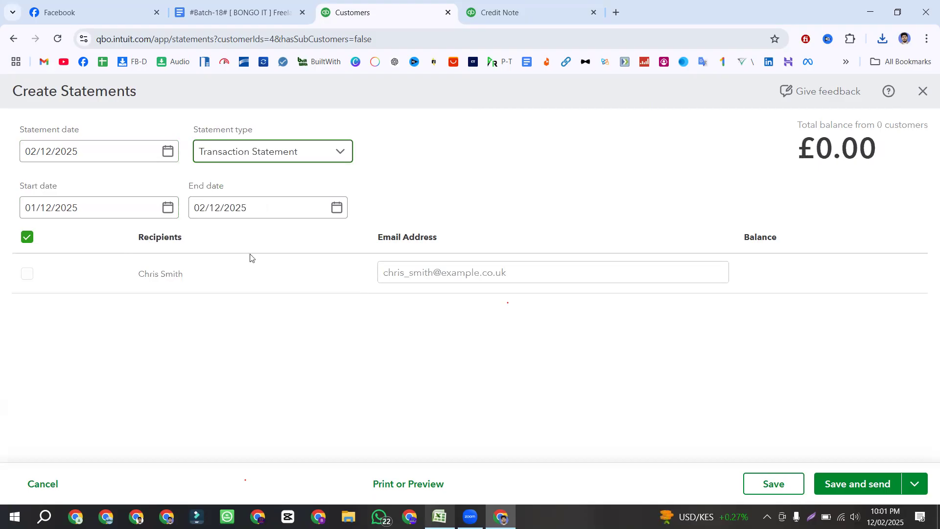
{"action": "left_click", "coordinate": [168, 152]}
{"action": "left_click", "coordinate": [92, 266]}
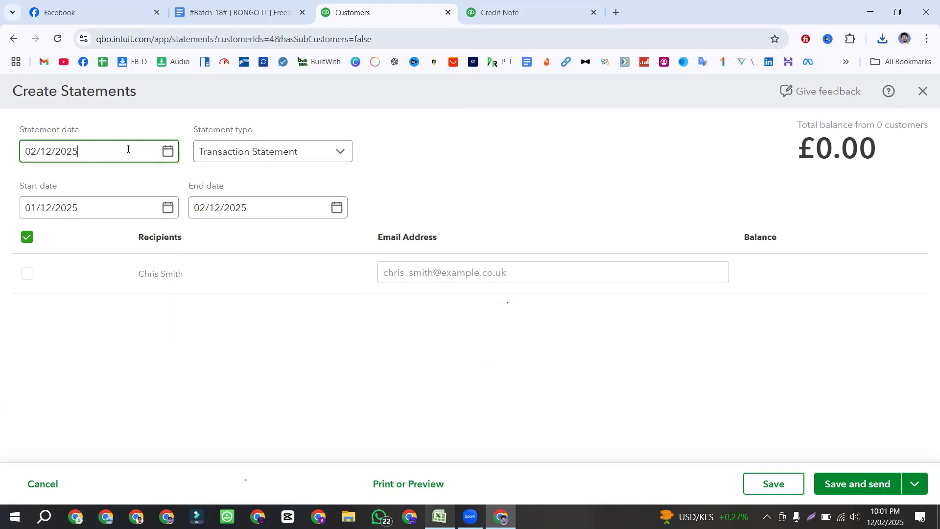
Set the transaction statement's start date to 01/01/2018 and keep 02/12/2025 as its end date
{"action": "left_click", "coordinate": [168, 207]}
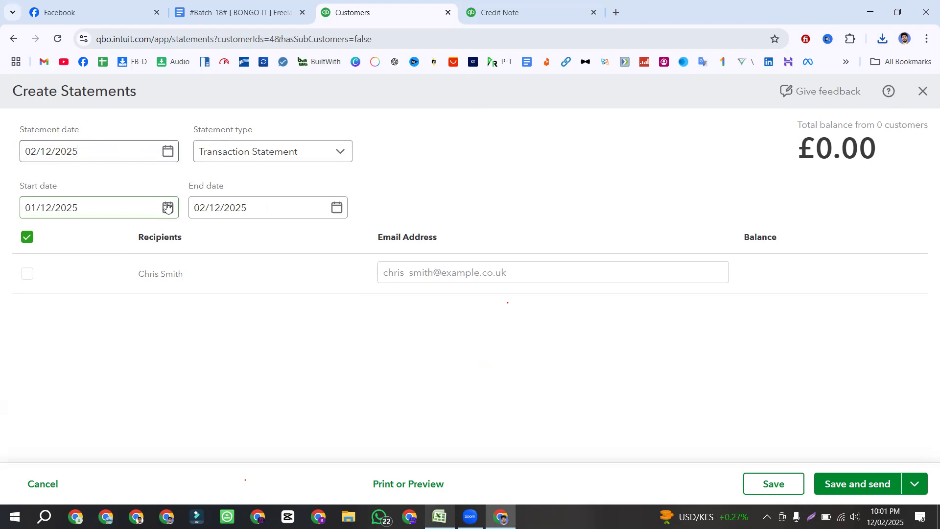
{"action": "left_click", "coordinate": [108, 208]}
{"action": "key", "text": "BackSpace"}
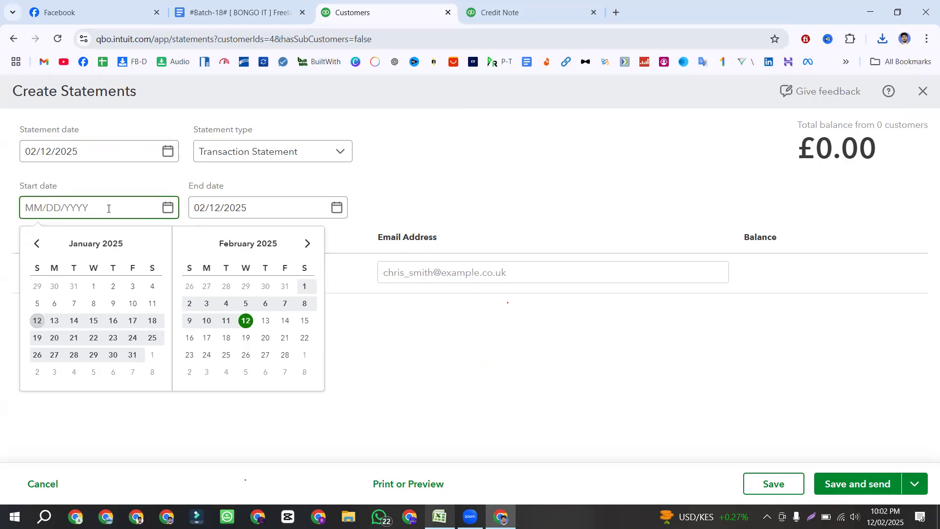
{"action": "type", "text": "01"}
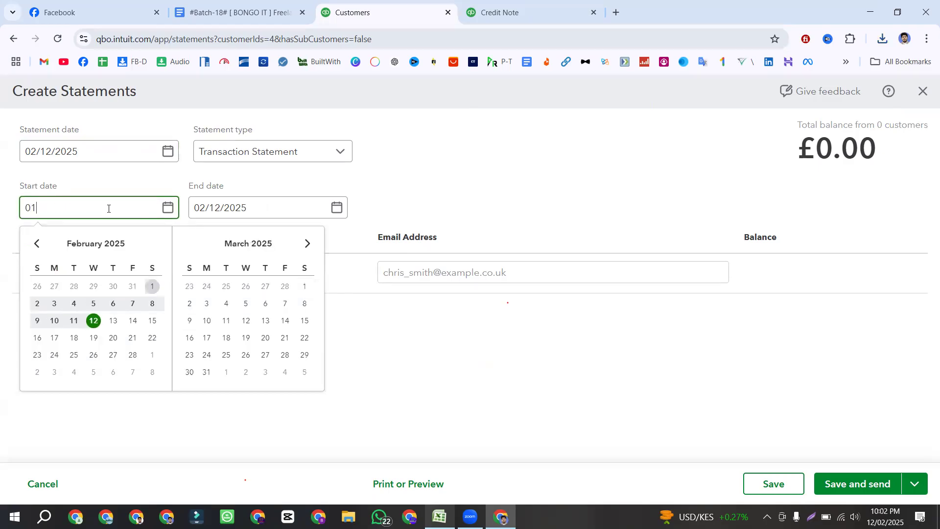
{"action": "type", "text": "/01/"}
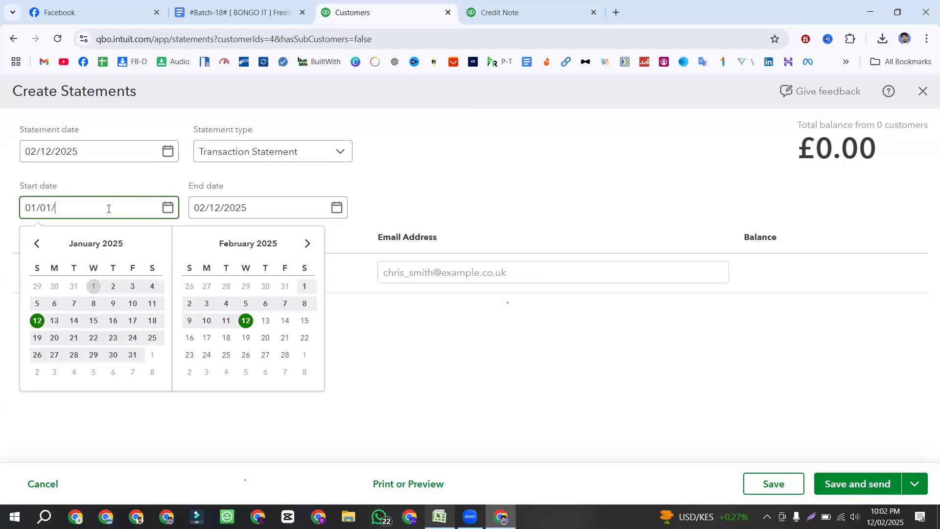
{"action": "type", "text": "2028"}
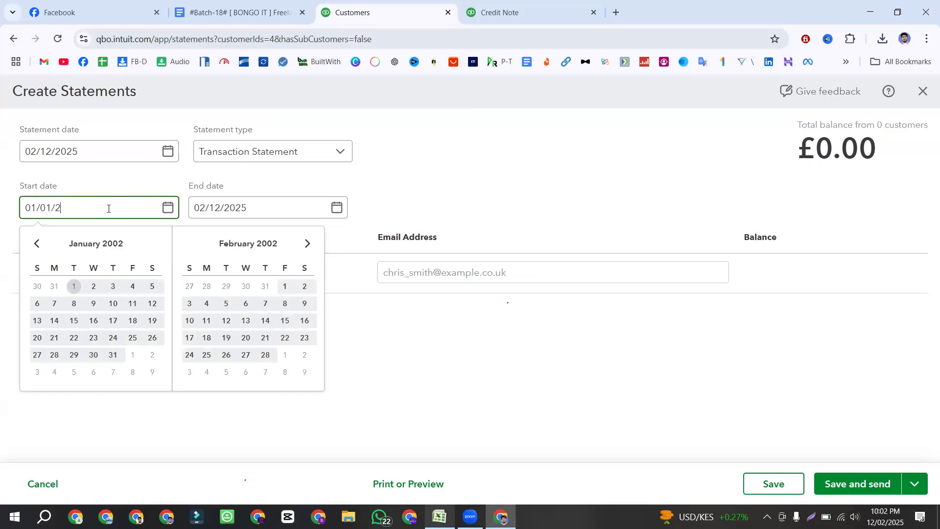
{"action": "key", "text": "BackSpace"}
{"action": "key", "text": "BackSpace"}
{"action": "type", "text": "18"}
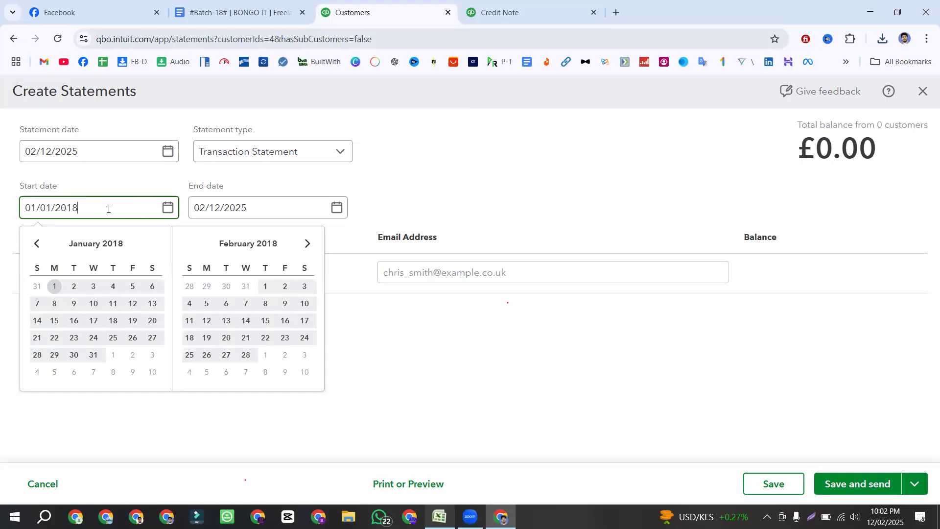
{"action": "key", "text": "Return"}
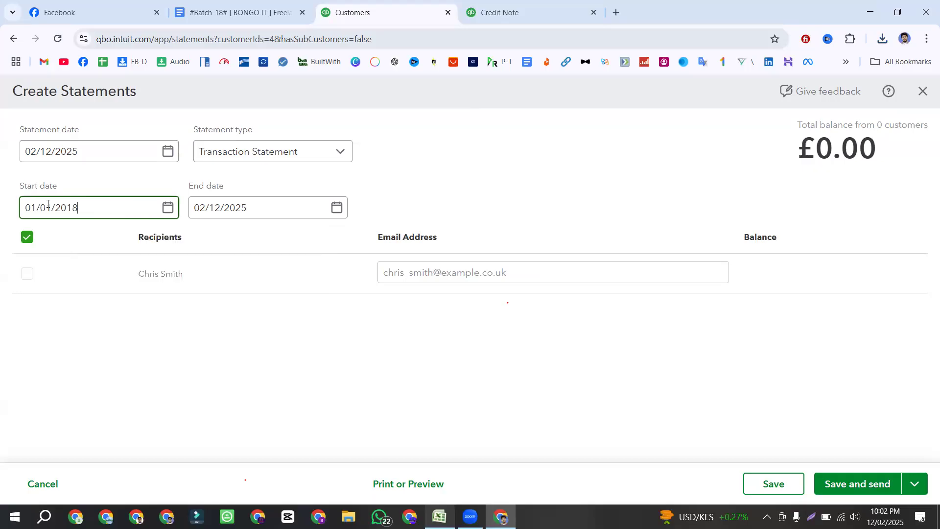
{"action": "left_click", "coordinate": [329, 208]}
{"action": "left_click", "coordinate": [337, 214]}
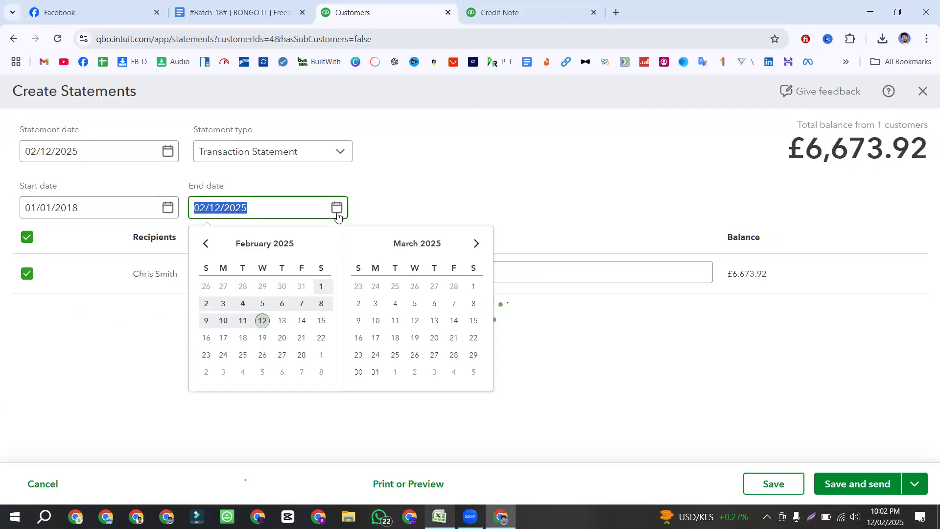
{"action": "left_click", "coordinate": [512, 319]}
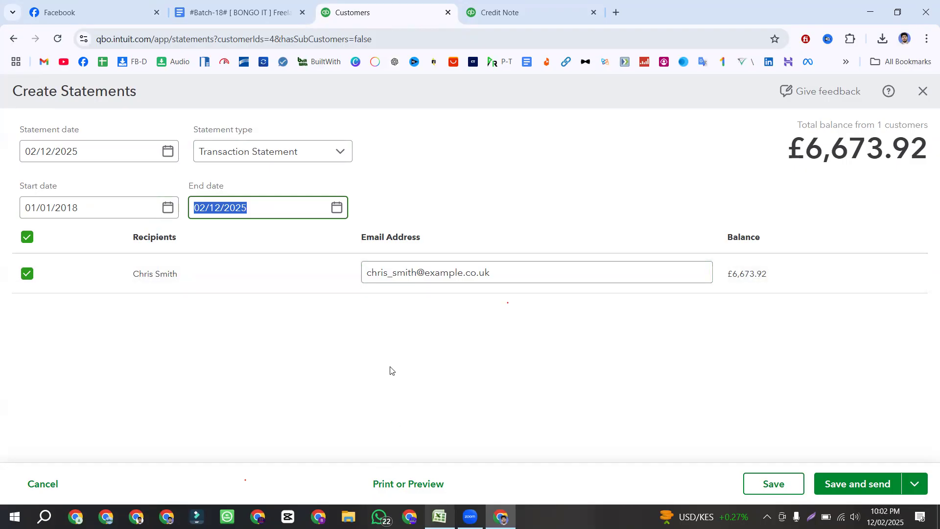
Preview the transaction statement and review its listed transactions, total amount and total received
{"action": "left_click", "coordinate": [406, 483]}
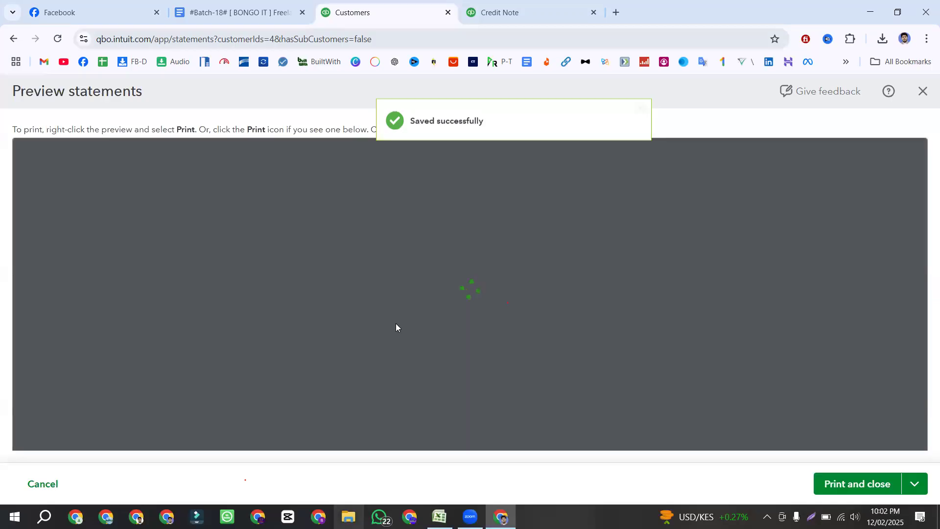
{"action": "scroll", "coordinate": [426, 308], "scroll_direction": "down", "scroll_amount": 3}
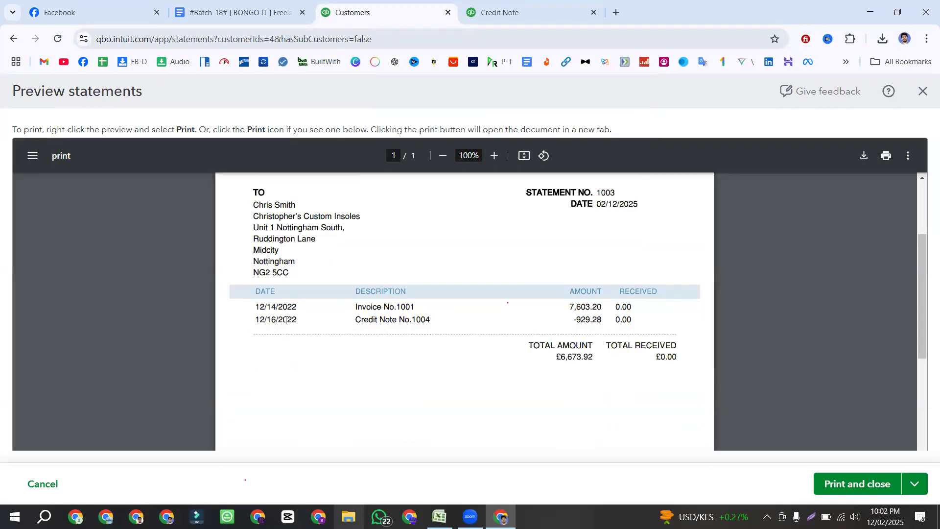
{"action": "scroll", "coordinate": [437, 322], "scroll_direction": "up", "scroll_amount": 1}
{"action": "scroll", "coordinate": [437, 323], "scroll_direction": "up", "scroll_amount": 1}
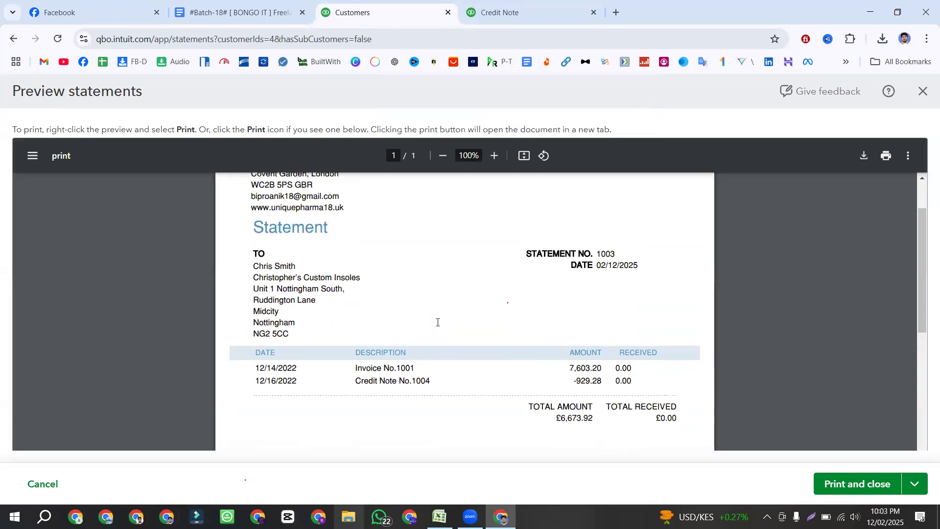
{"action": "scroll", "coordinate": [438, 322], "scroll_direction": "up", "scroll_amount": 2}
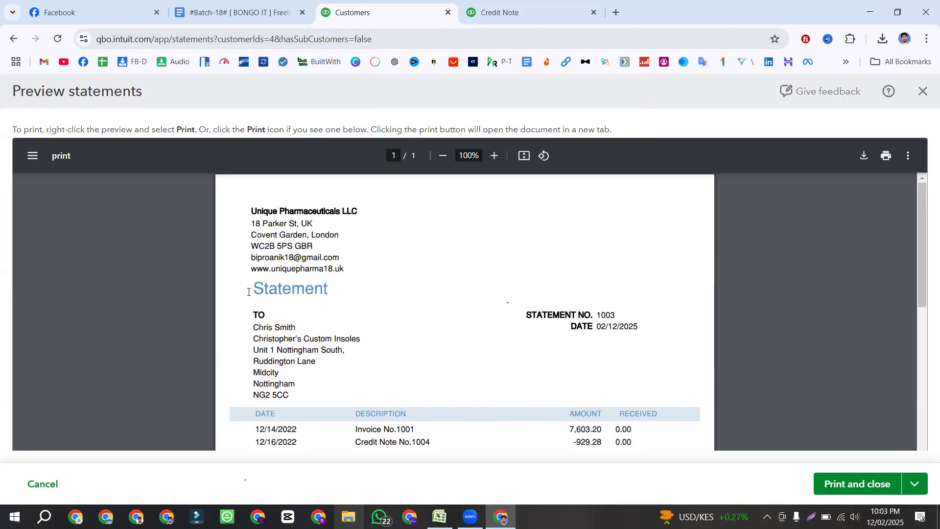
{"action": "scroll", "coordinate": [304, 288], "scroll_direction": "down", "scroll_amount": 2}
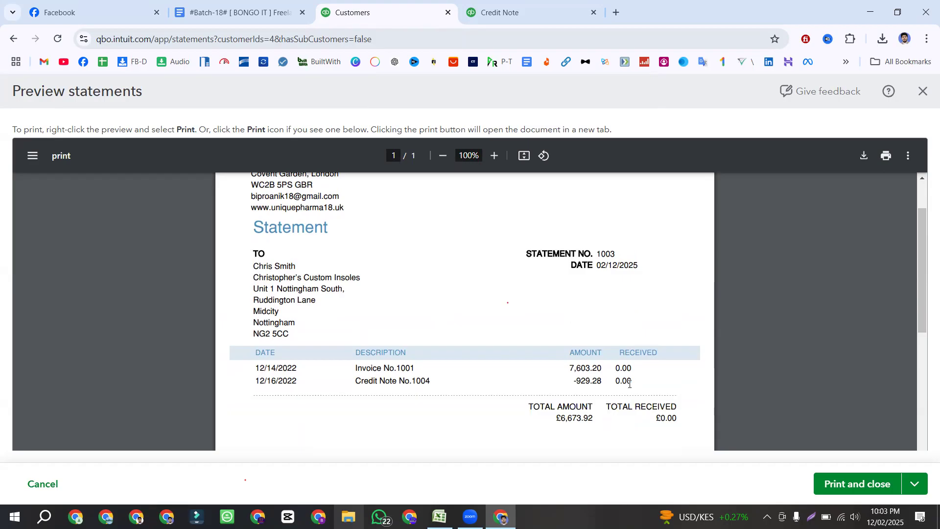
{"action": "scroll", "coordinate": [629, 383], "scroll_direction": "up", "scroll_amount": 1}
{"action": "scroll", "coordinate": [629, 383], "scroll_direction": "down", "scroll_amount": 2}
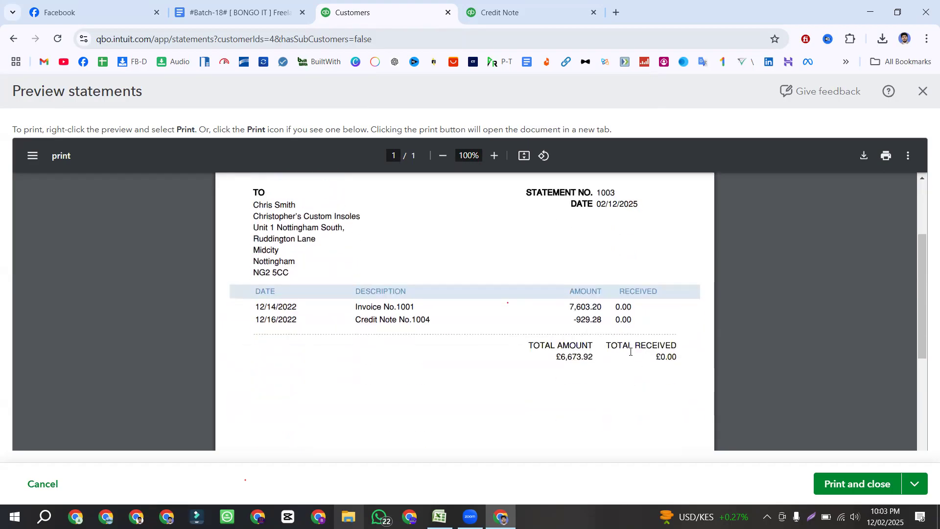
{"action": "double_click", "coordinate": [557, 357]}
{"action": "left_click_drag", "start_coordinate": [656, 360], "coordinate": [698, 360]}
{"action": "scroll", "coordinate": [726, 318], "scroll_direction": "up", "scroll_amount": 3}
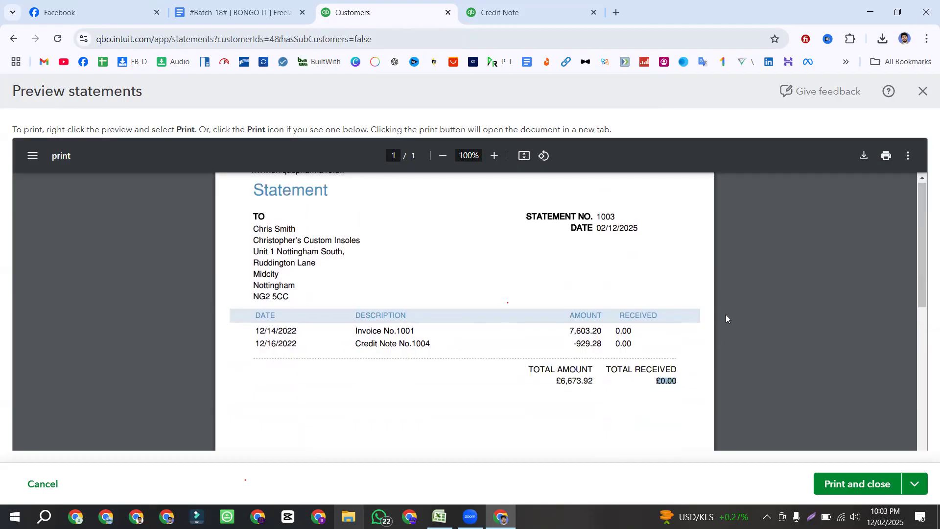
Download the previewed transaction statement as a PDF named "Statement-T.S." in the Downloads folder
{"action": "left_click", "coordinate": [864, 162]}
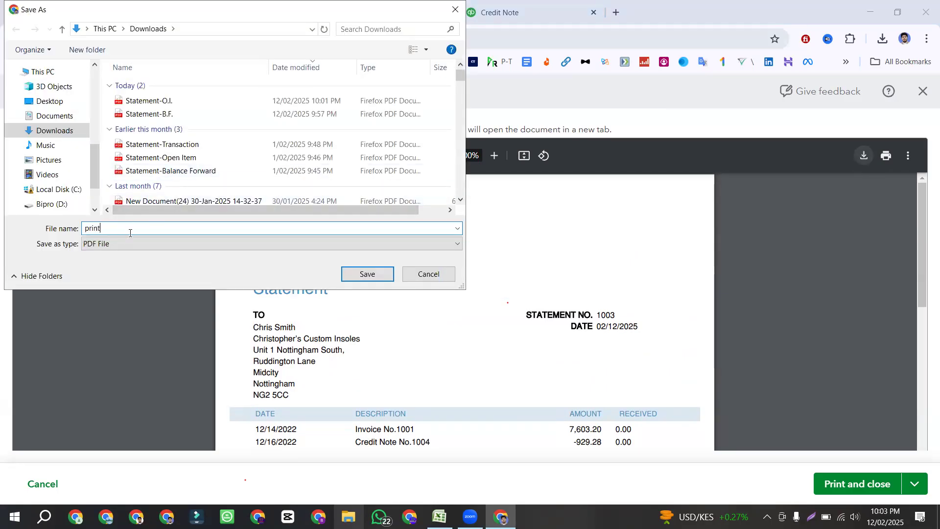
{"action": "type", "text": "Statement-B.F."}
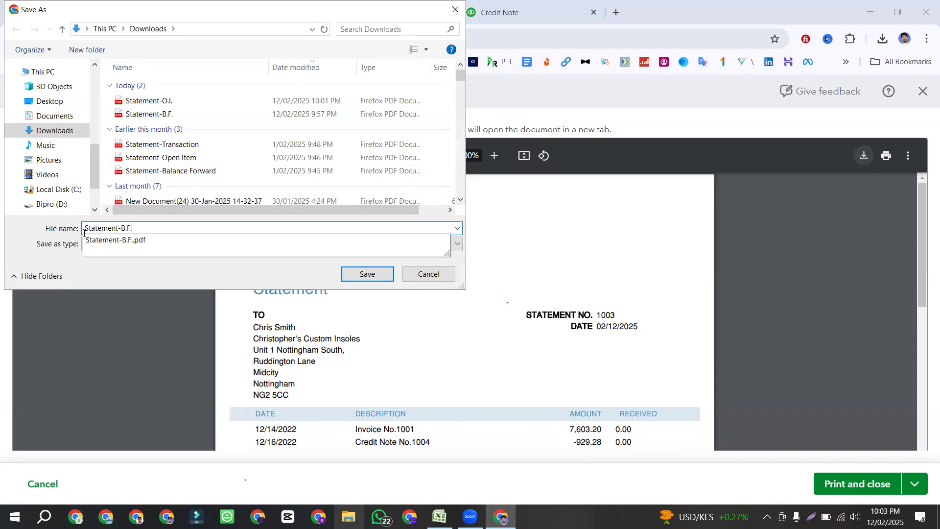
{"action": "key", "text": "BackSpace"}
{"action": "key", "text": "BackSpace"}
{"action": "key", "text": "BackSpace"}
{"action": "key", "text": "BackSpace"}
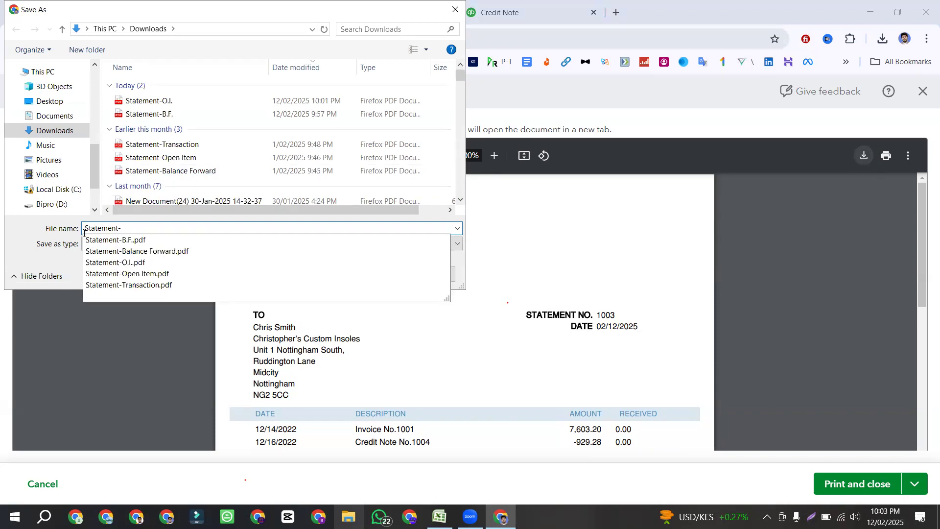
{"action": "type", "text": "T"}
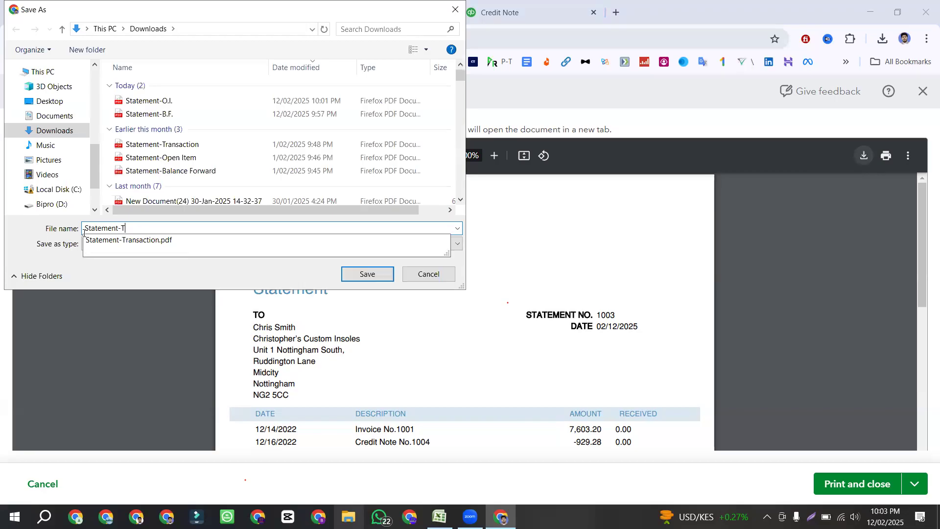
{"action": "type", "text": ".S."}
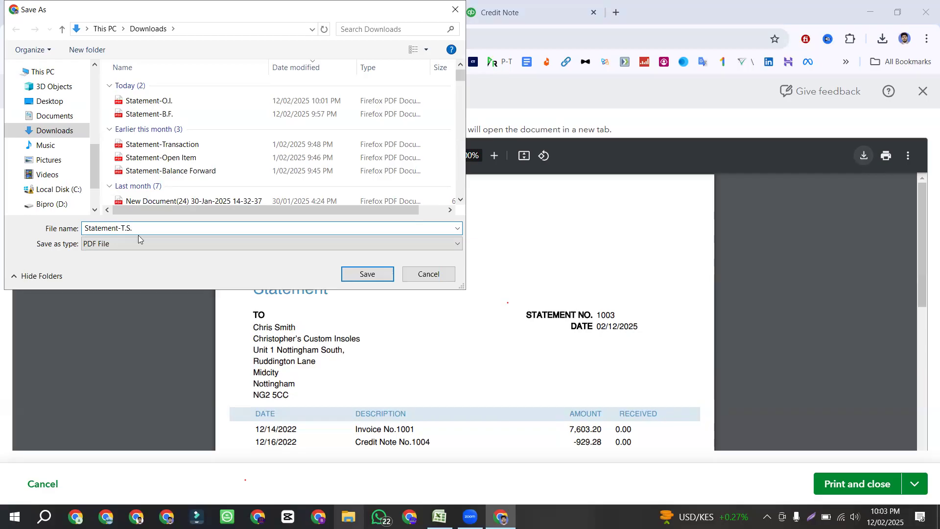
{"action": "left_click", "coordinate": [368, 274]}
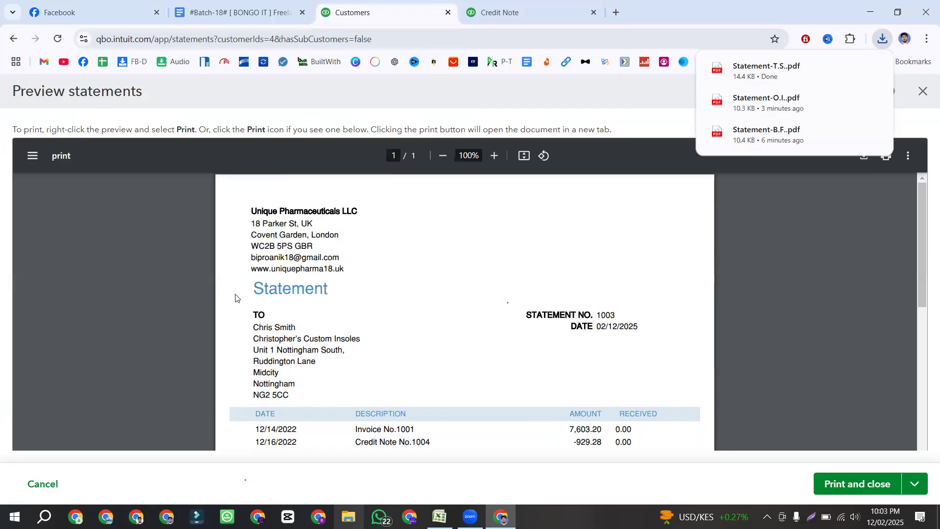
{"action": "scroll", "coordinate": [245, 296], "scroll_direction": "down", "scroll_amount": 5}
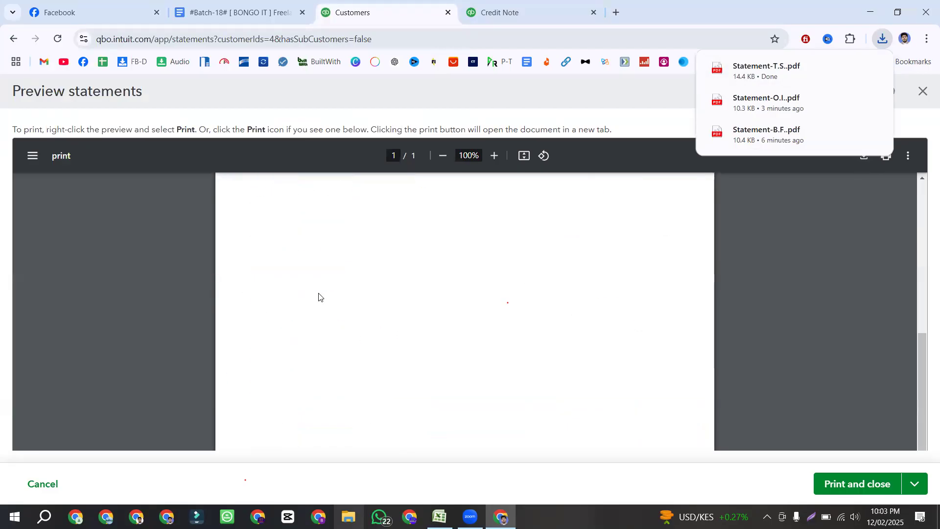
Switch to the Batch-18 class outline in Google Docs and select the "Customer Statement" topic under Managing Sales
{"action": "left_click", "coordinate": [250, 10]}
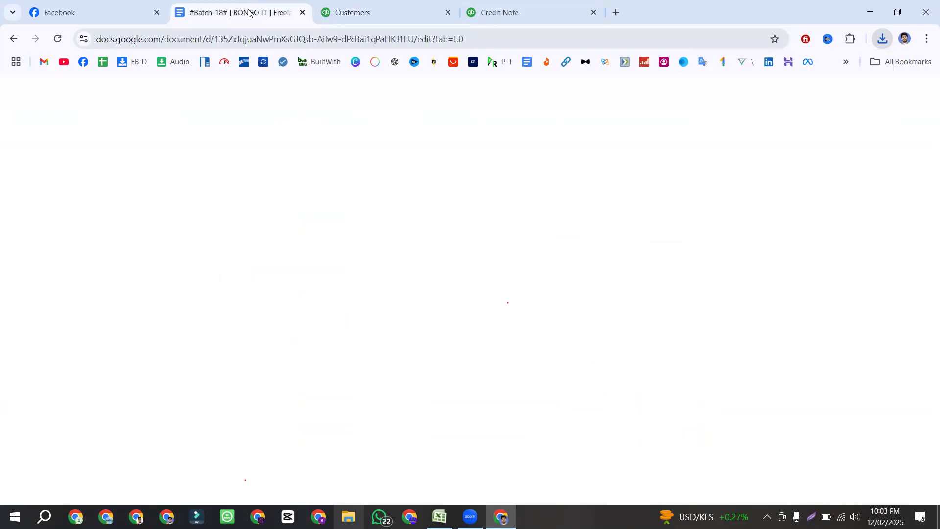
{"action": "left_click", "coordinate": [392, 419]}
{"action": "left_click_drag", "start_coordinate": [391, 419], "coordinate": [387, 397]}
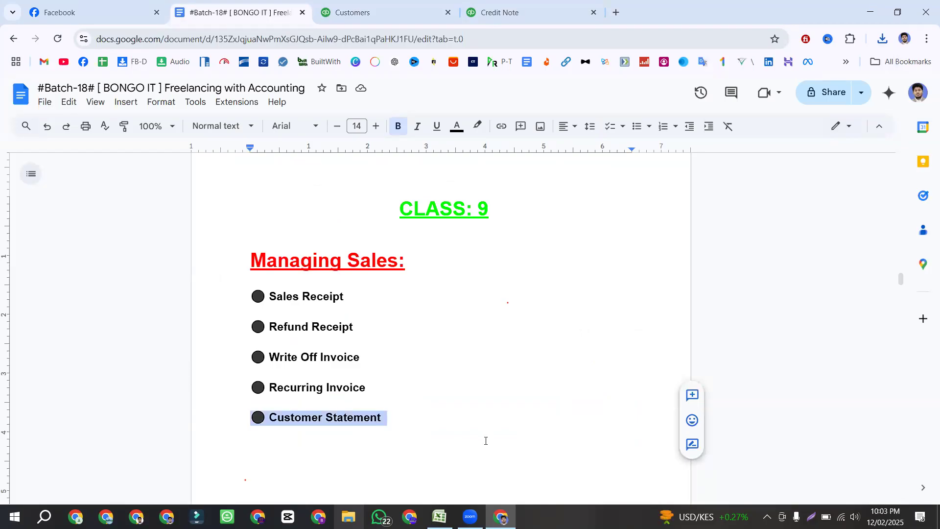